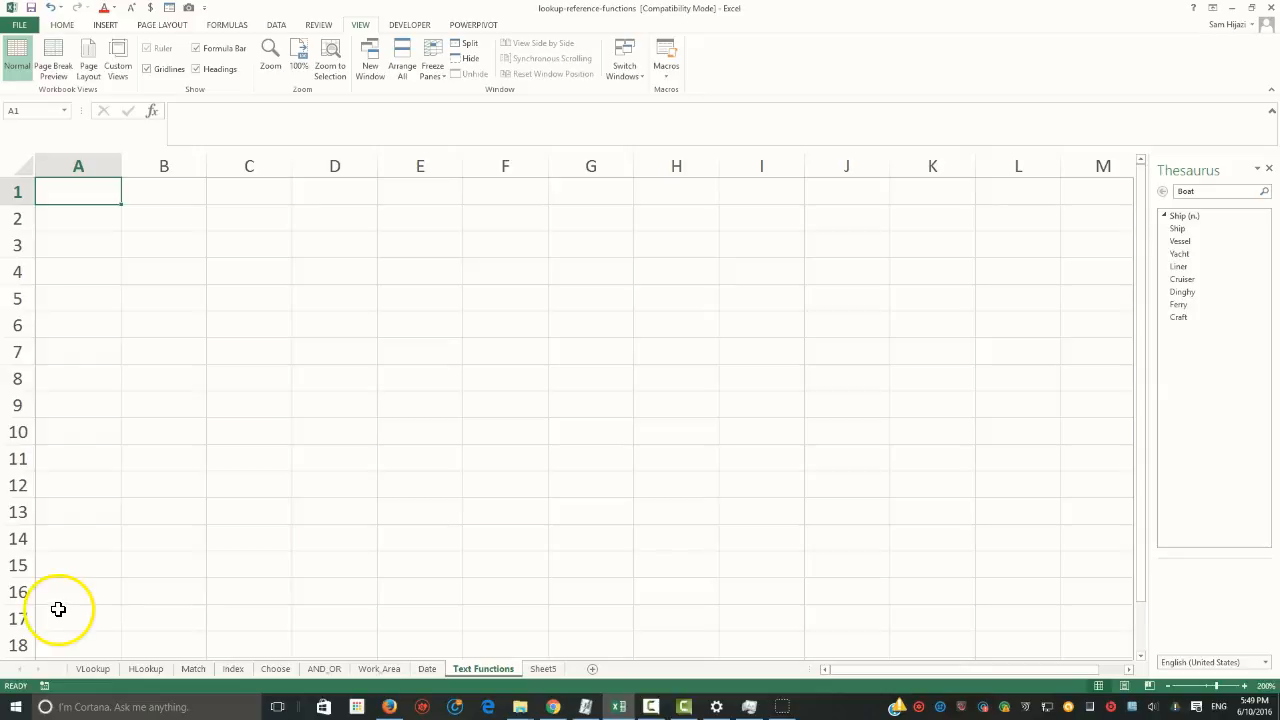
Enter a sample first name in cell C2 of the Text Functions sheet
click(178, 224)
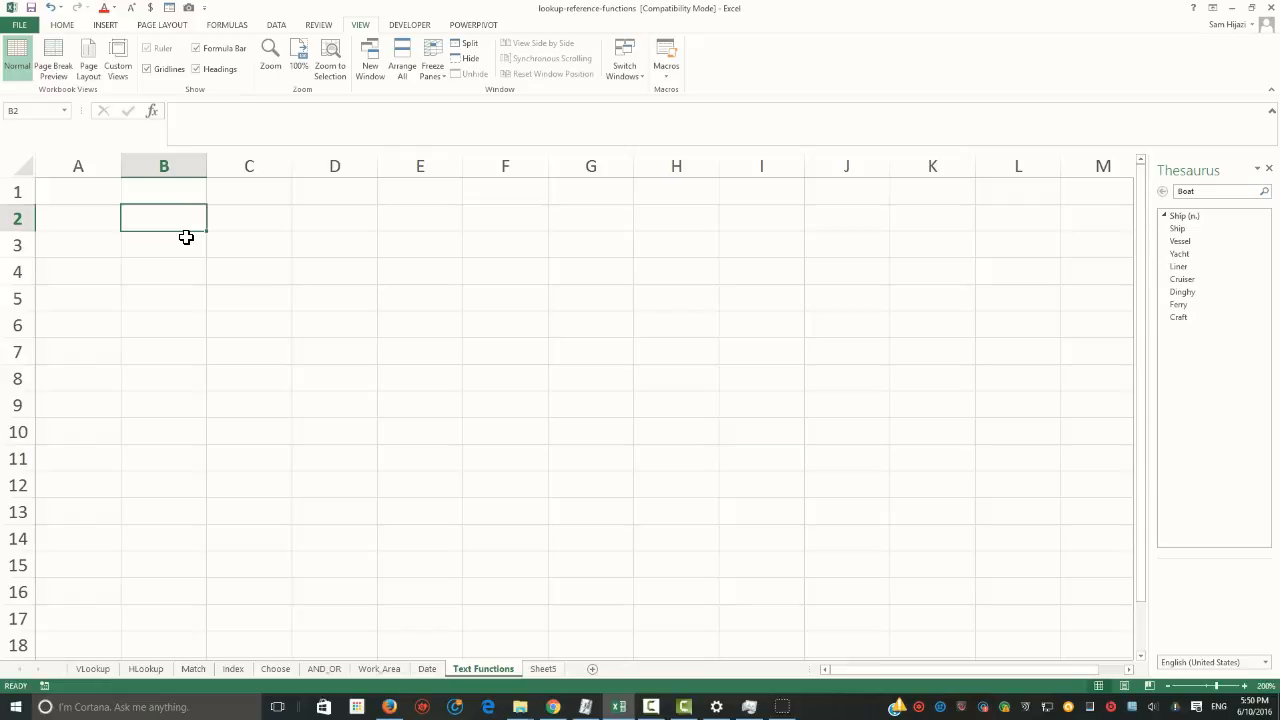
click(250, 222)
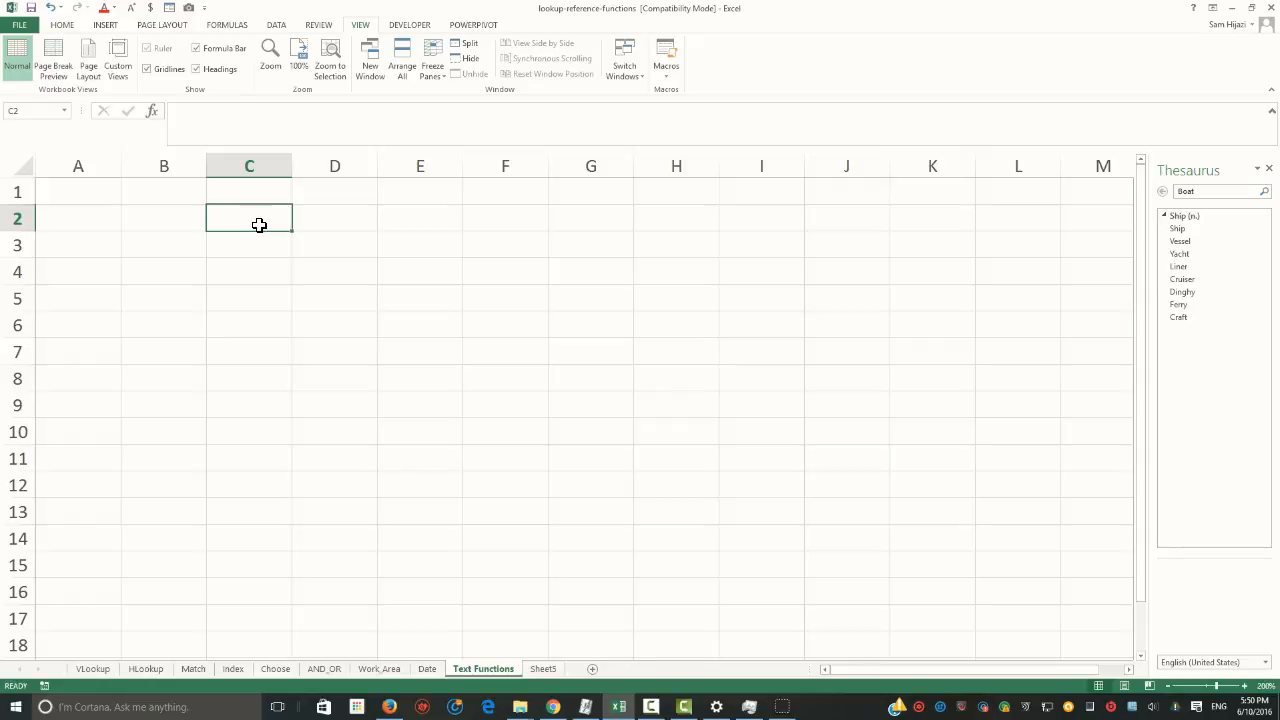
text(John)
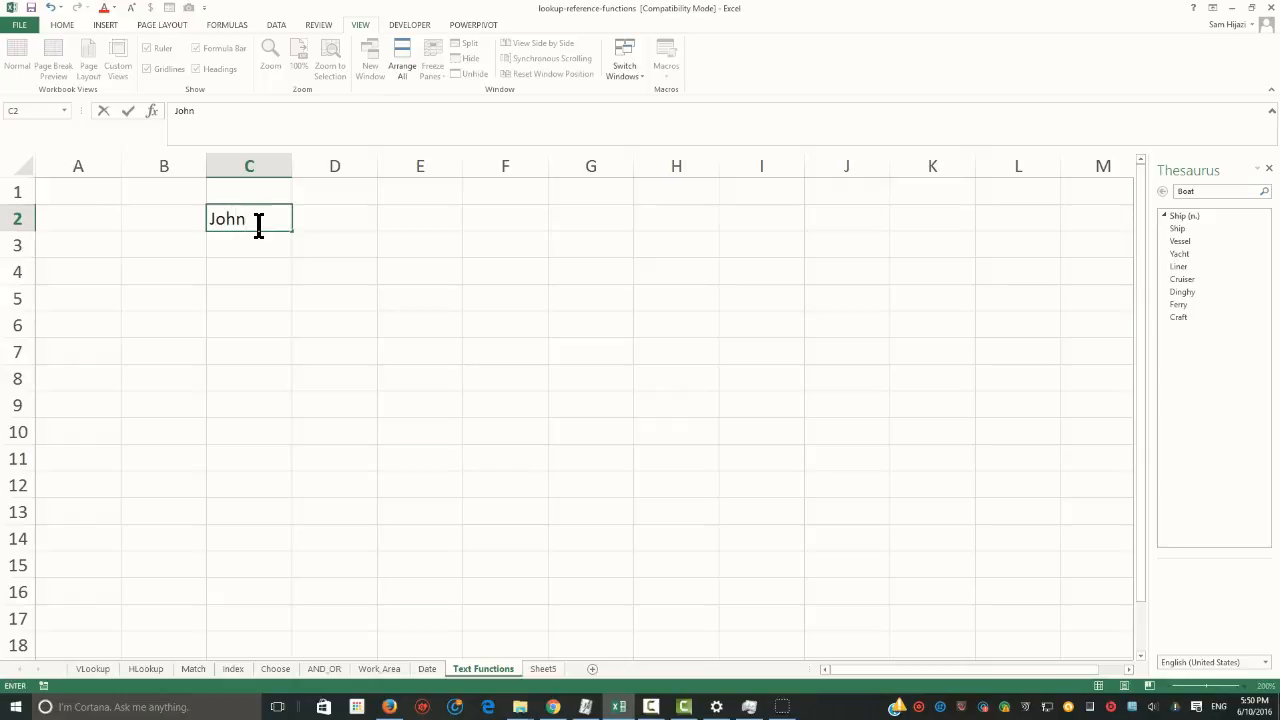
key(Tab)
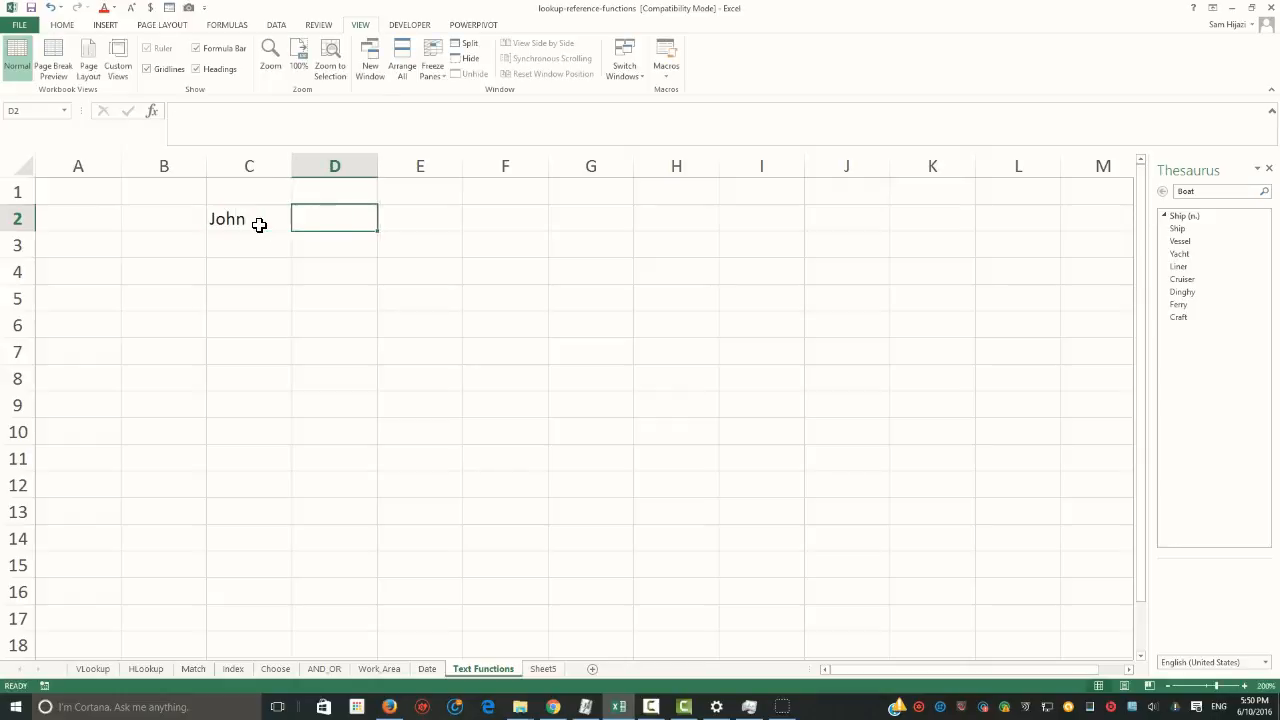
key(Down)
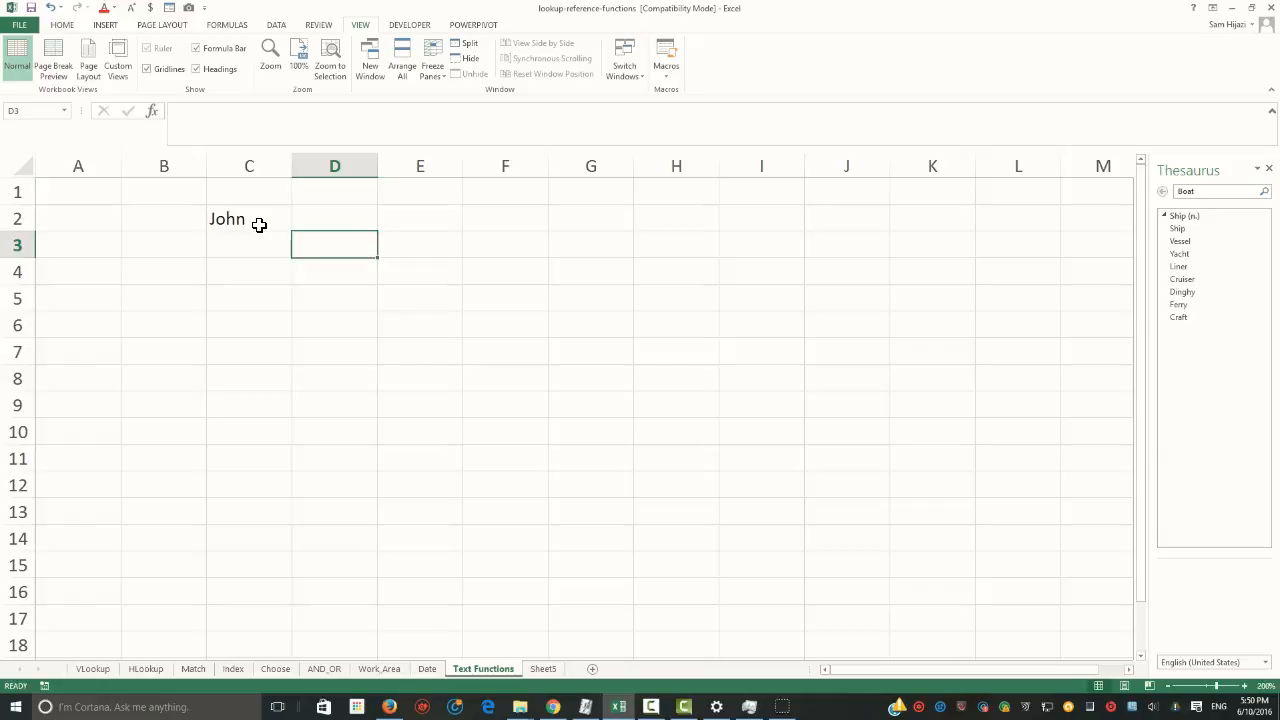
key(Left)
key(Up)
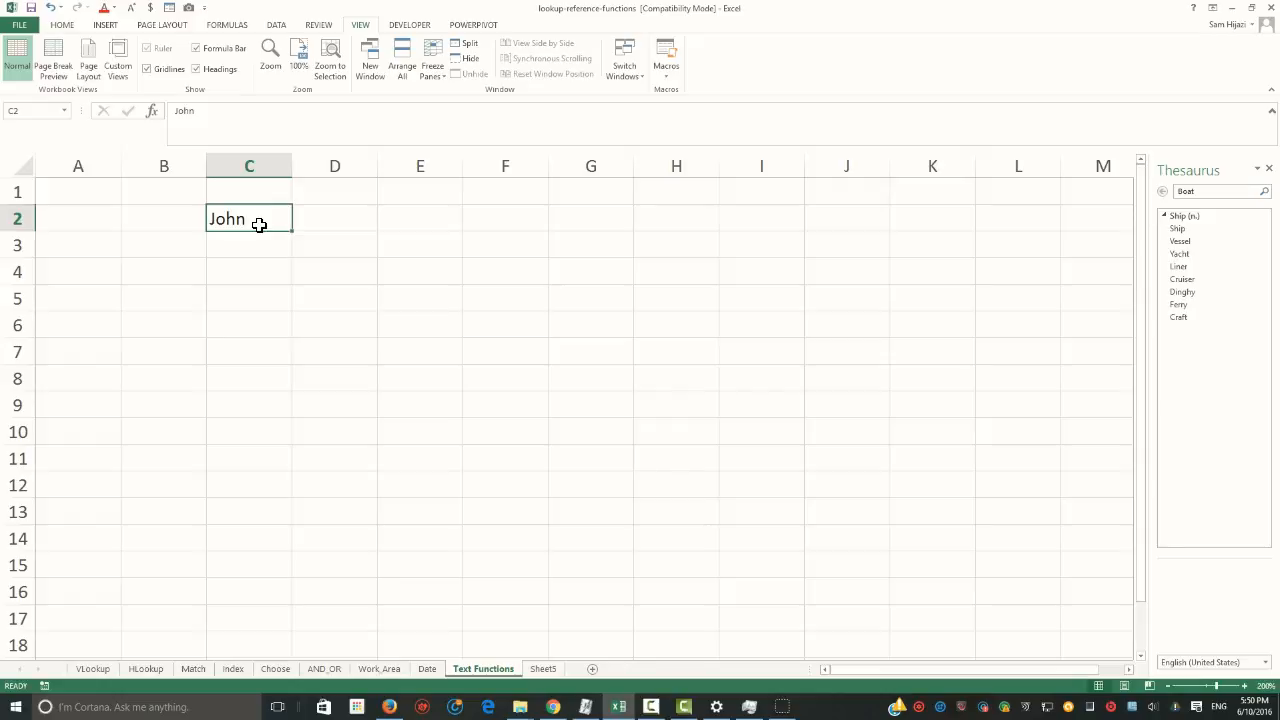
Enter the sentence "I love my duaghter very much." in cell C3
key(Down)
text(I love my duaghter very much)
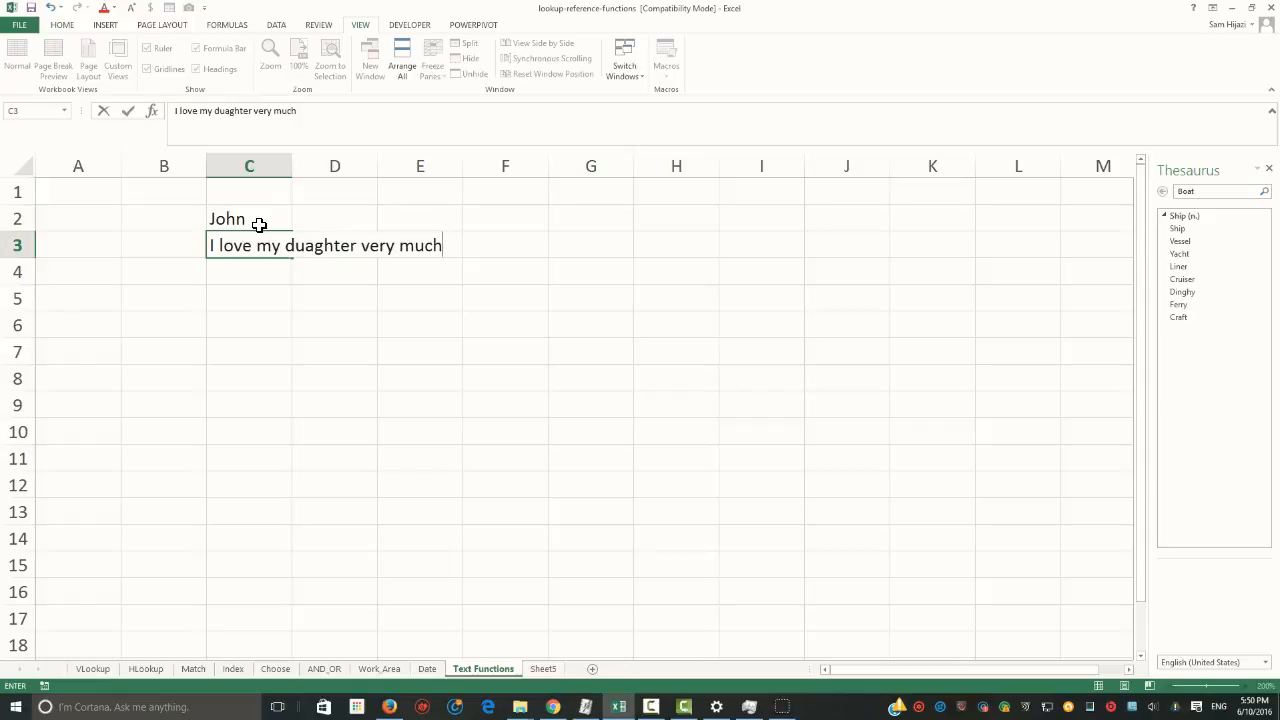
text(.)
key(Return)
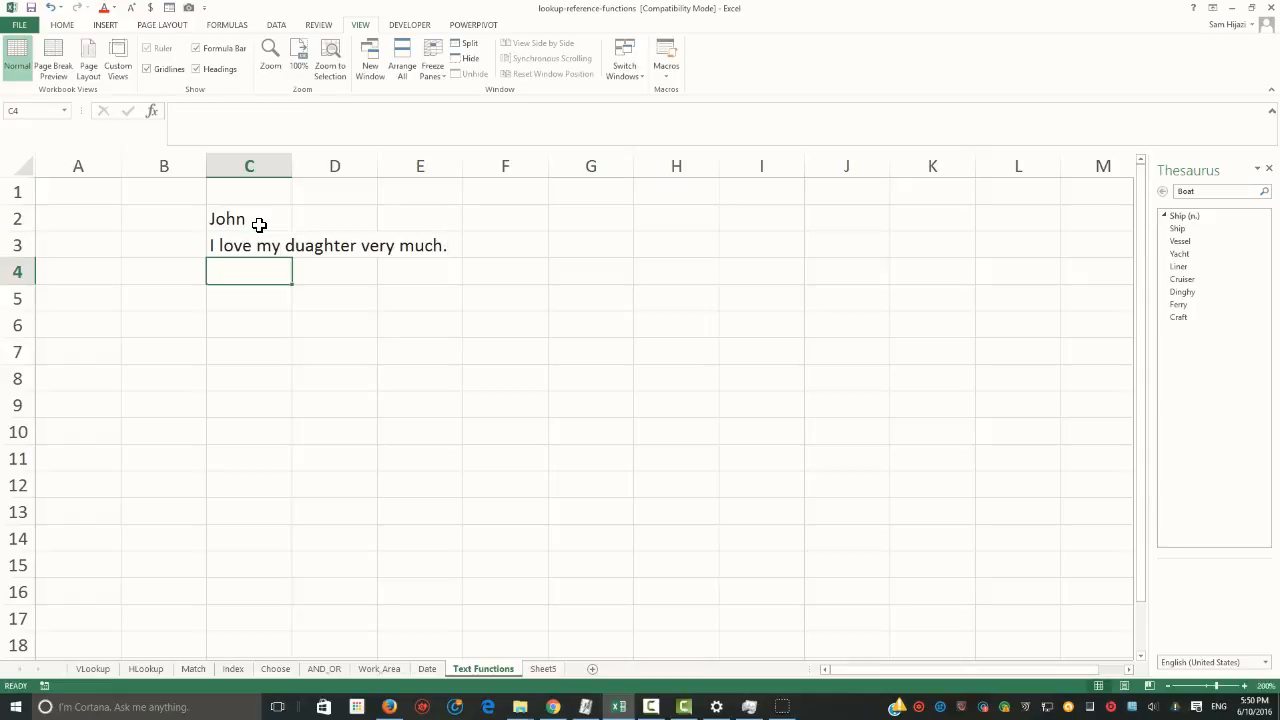
text(O)
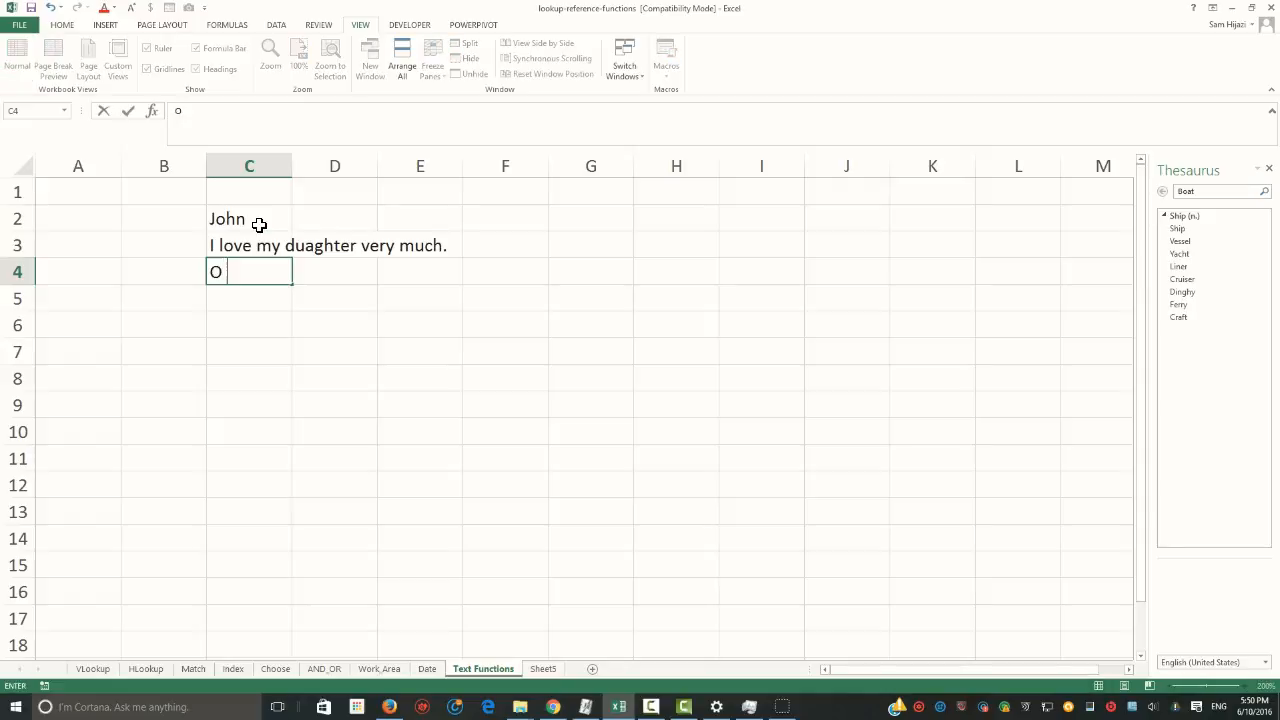
key(BackSpace)
text(I)
key(Delete)
text(love my son)
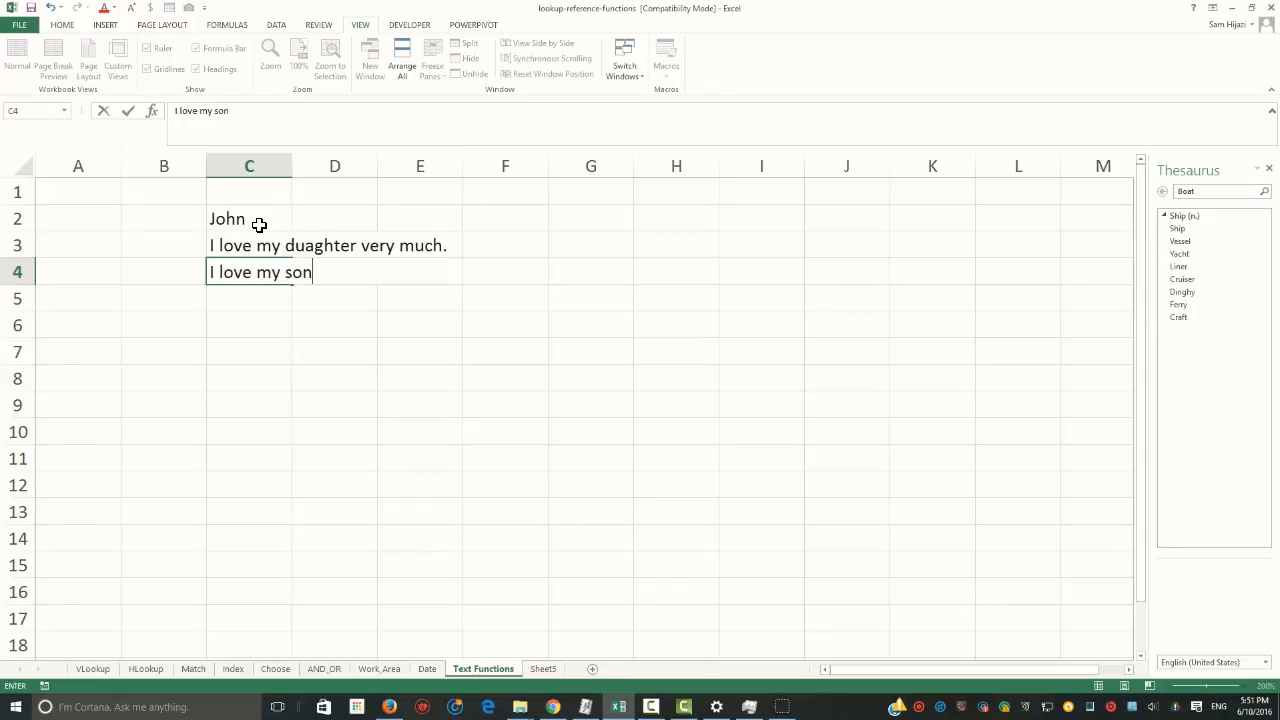
text(ve)
text(ry)
key(BackSpace)
text(y)
key(BackSpace)
key(BackSpace)
key(BackSpace)
key(BackSpace)
key(BackSpace)
text(this much )
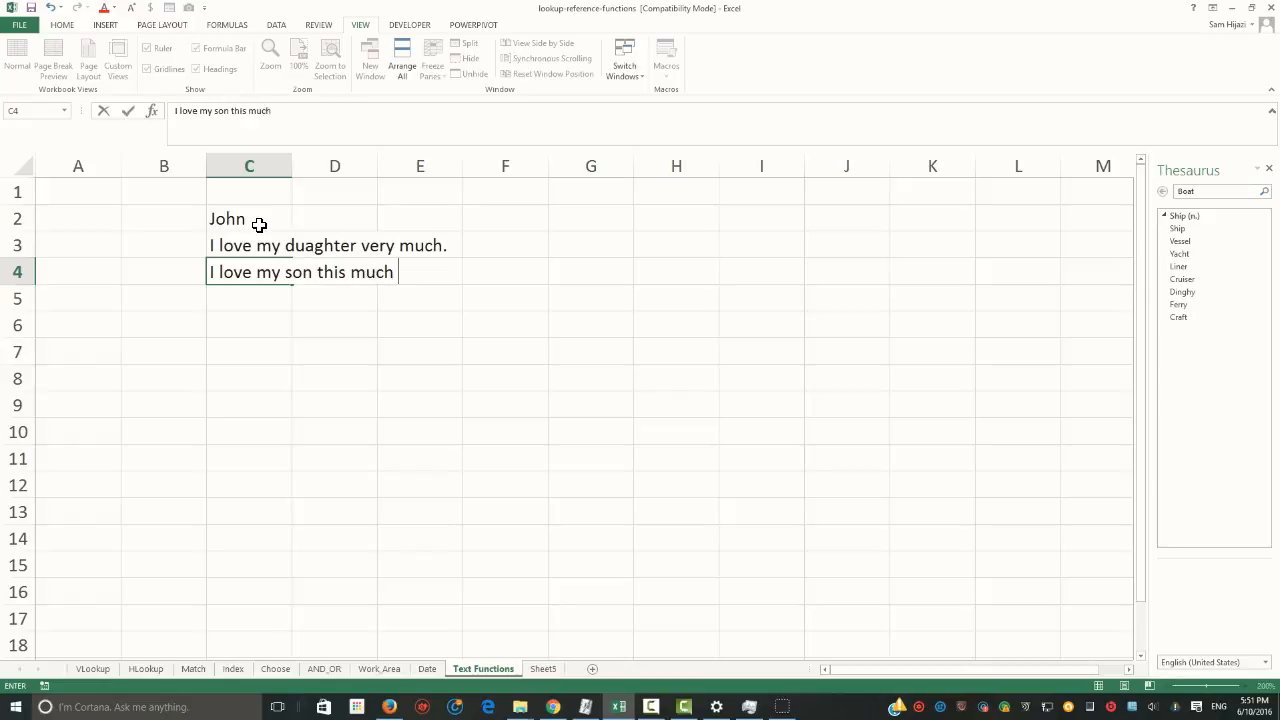
text(1000000000000000)
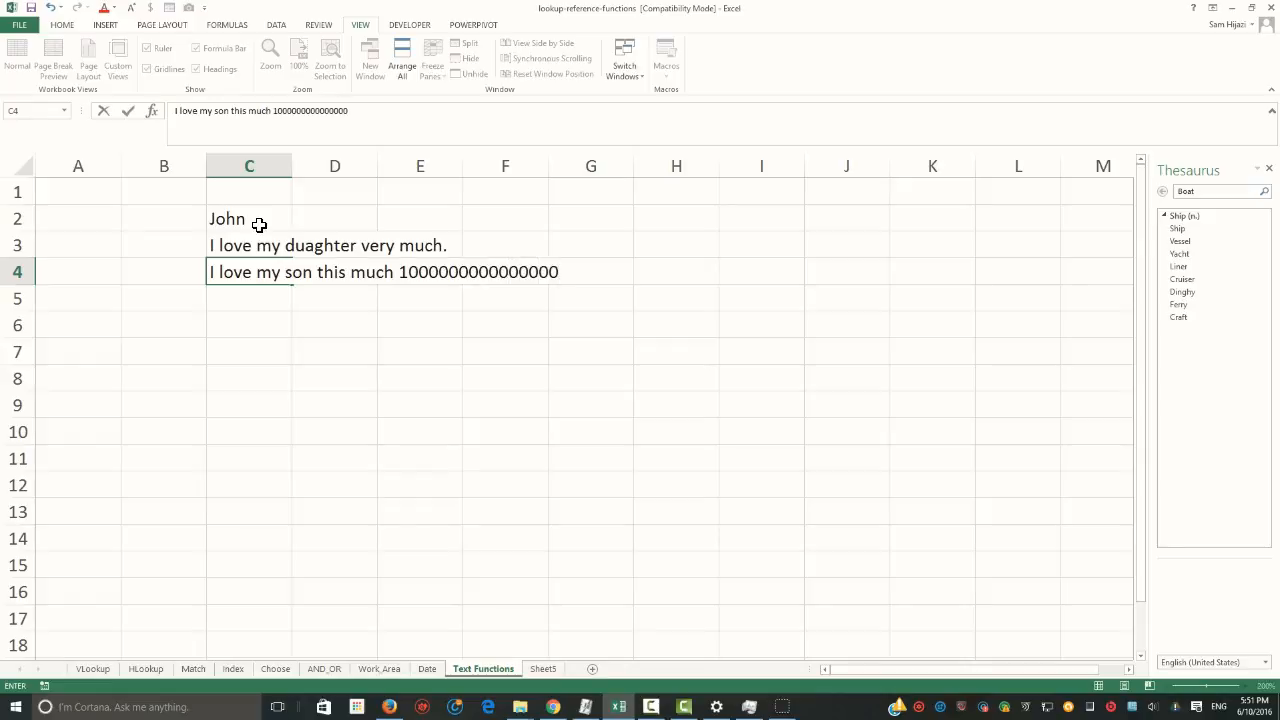
key(Return)
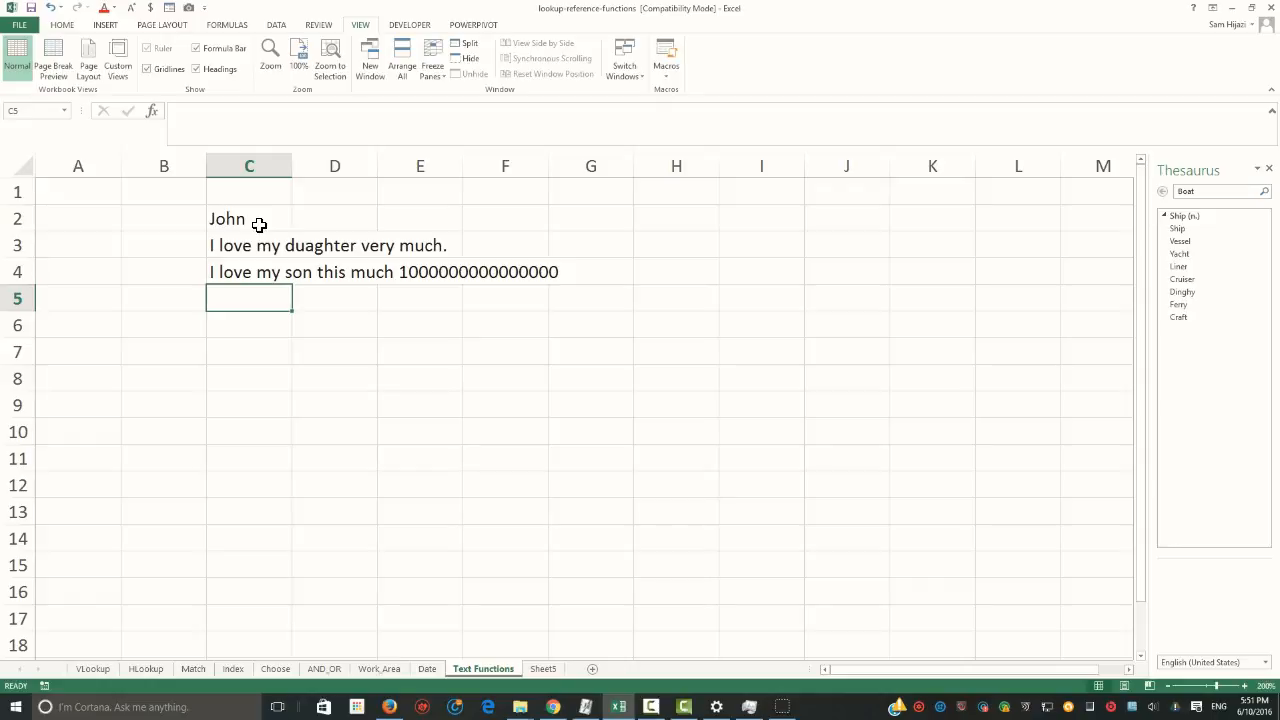
Widen column C, and enter the numbers 89 in cell C5 and 89.99 in cell D5
drag(293, 166, 410, 172)
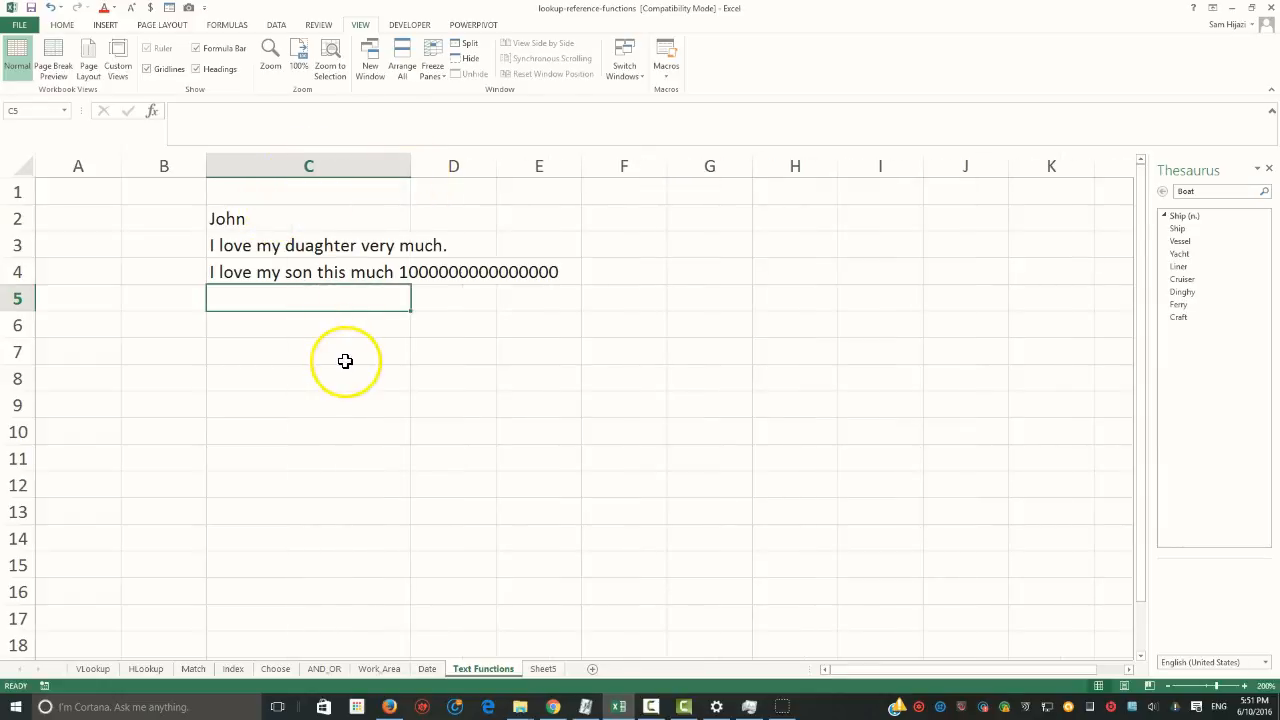
text(89)
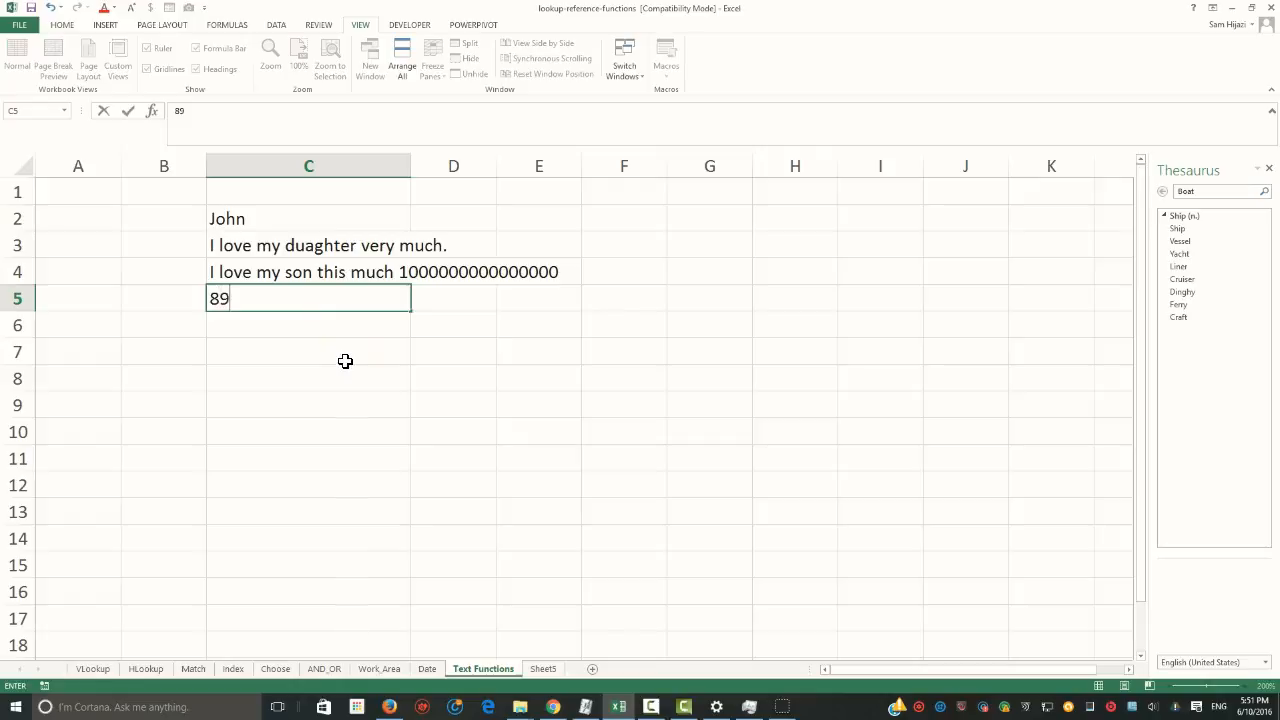
key(Tab)
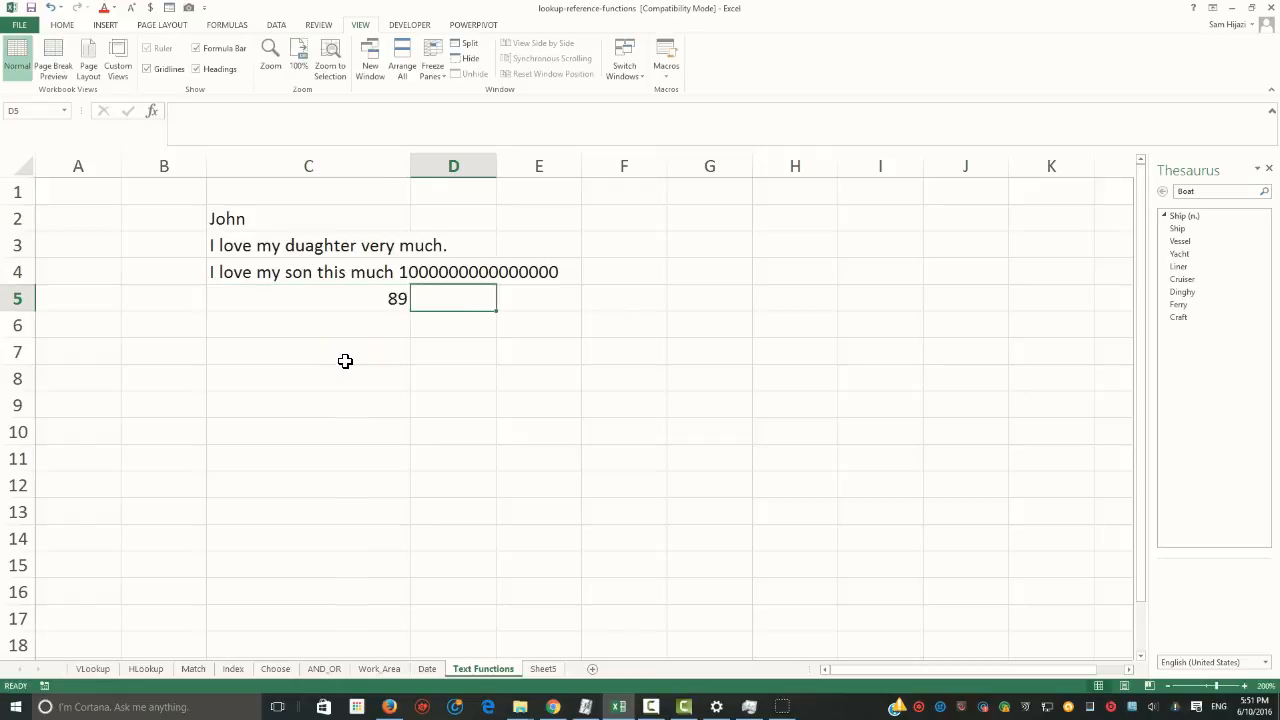
click(354, 303)
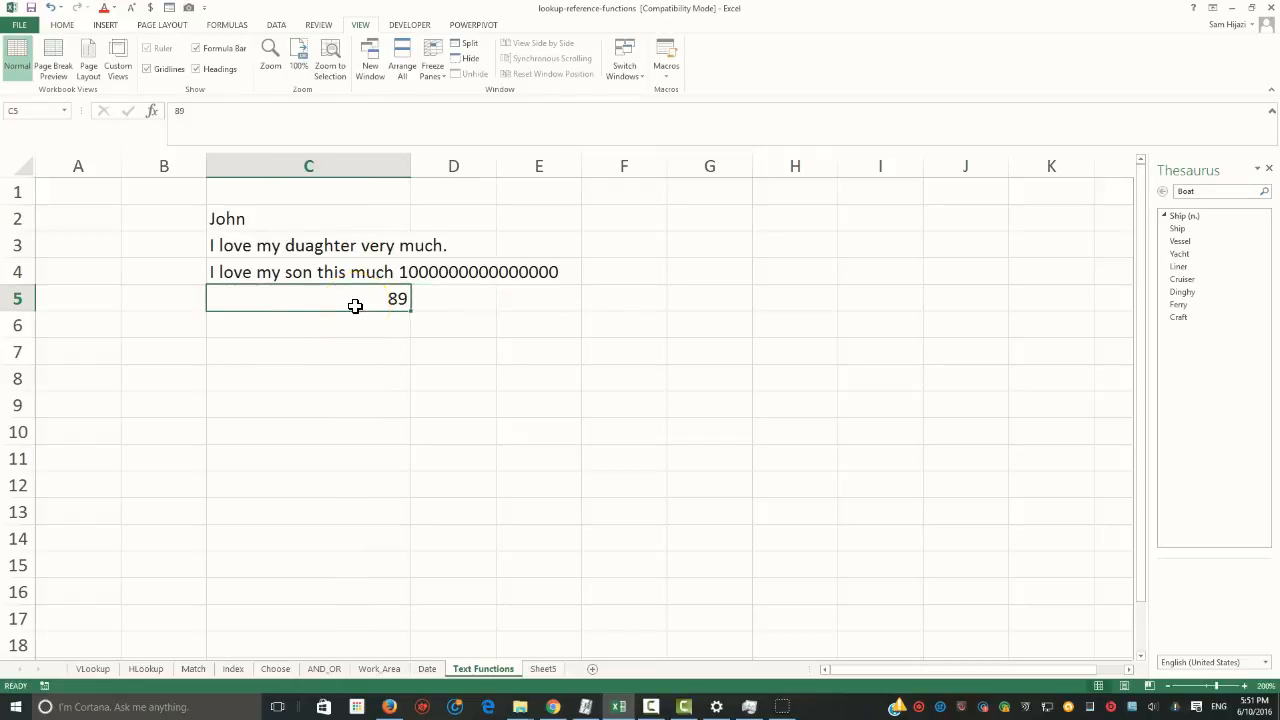
click(434, 302)
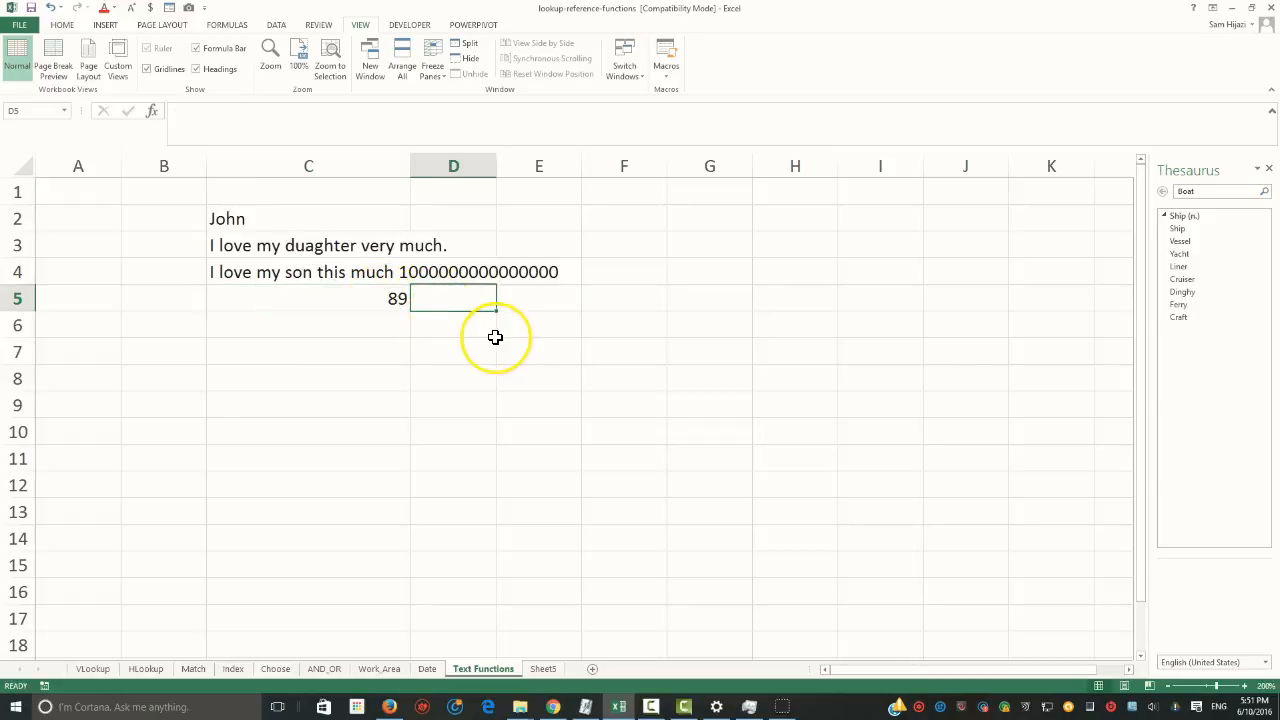
text(89.99)
key(Tab)
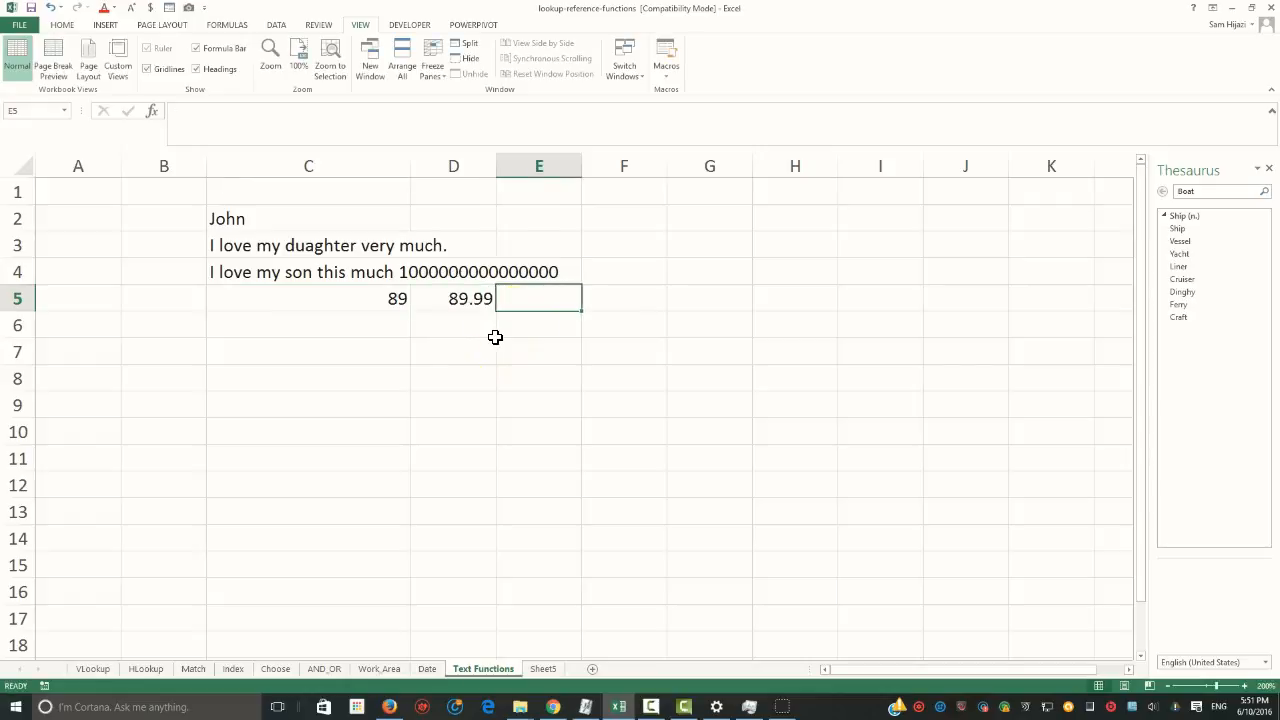
click(470, 302)
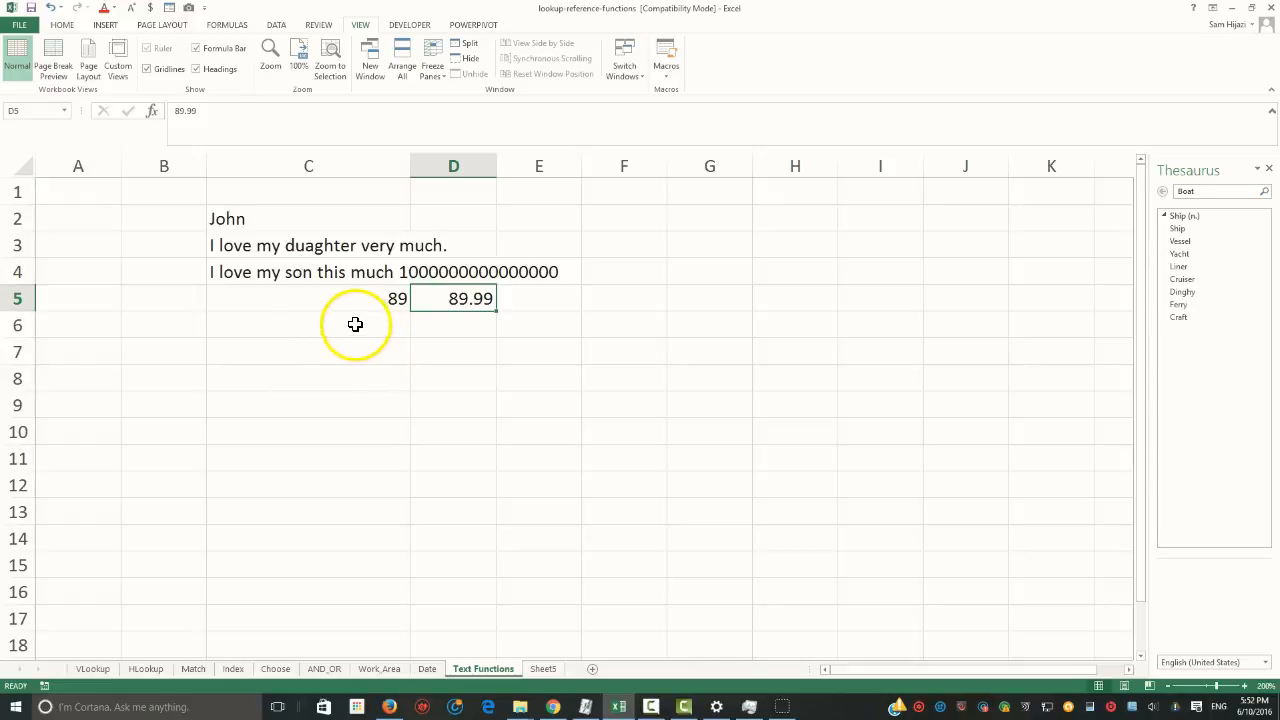
Enter the mixed-character string "U$(*124" in cell C6
click(276, 322)
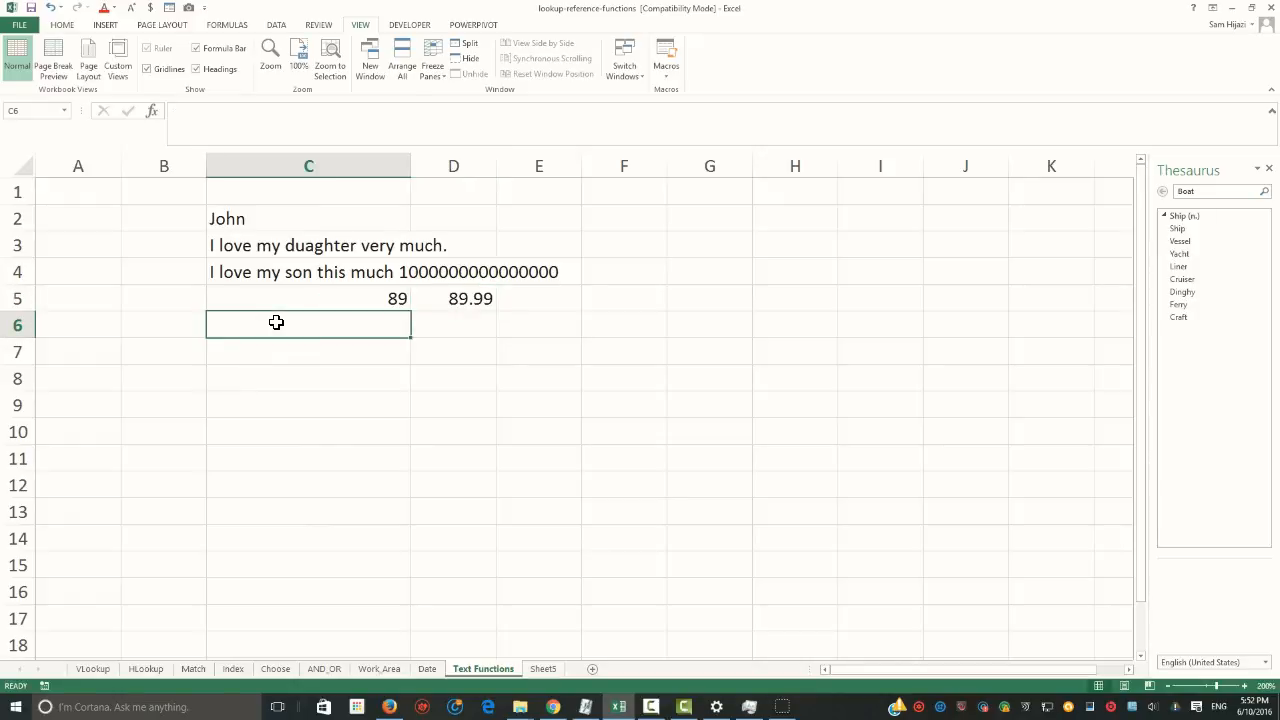
text(myh)
key(BackSpace)
key(BackSpace)
key(BackSpace)
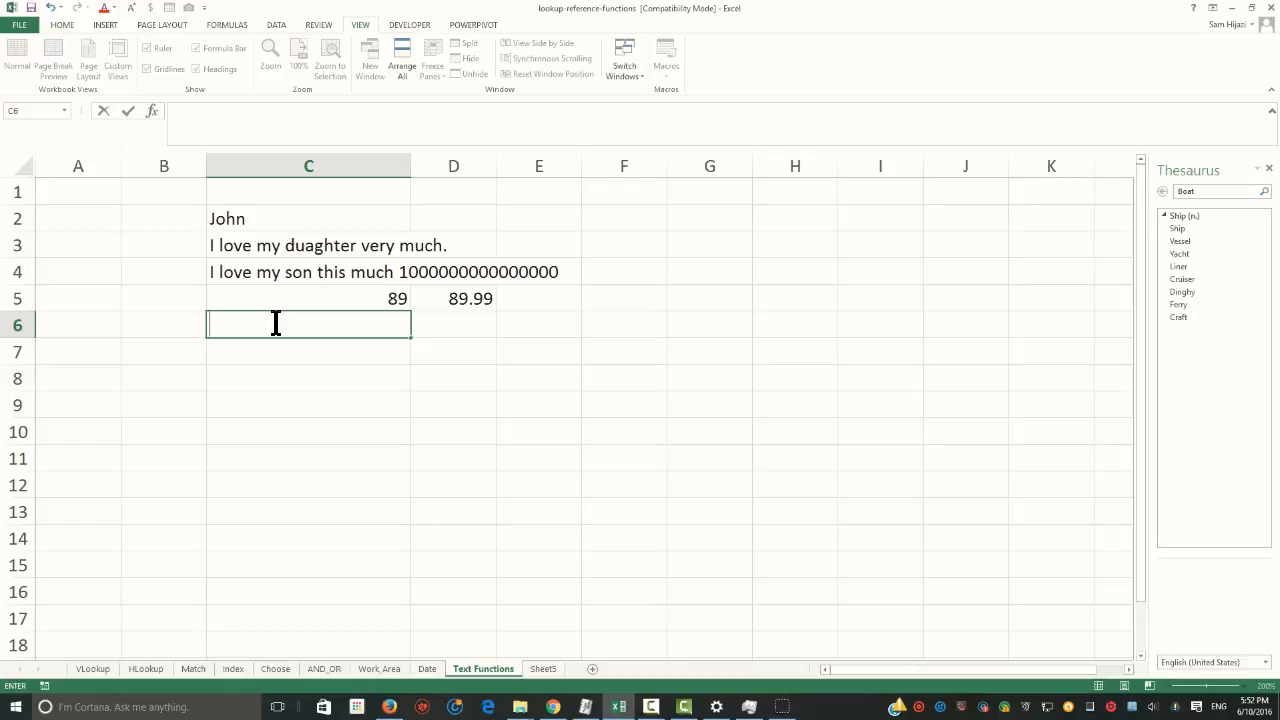
text(U$(*124)
key(Return)
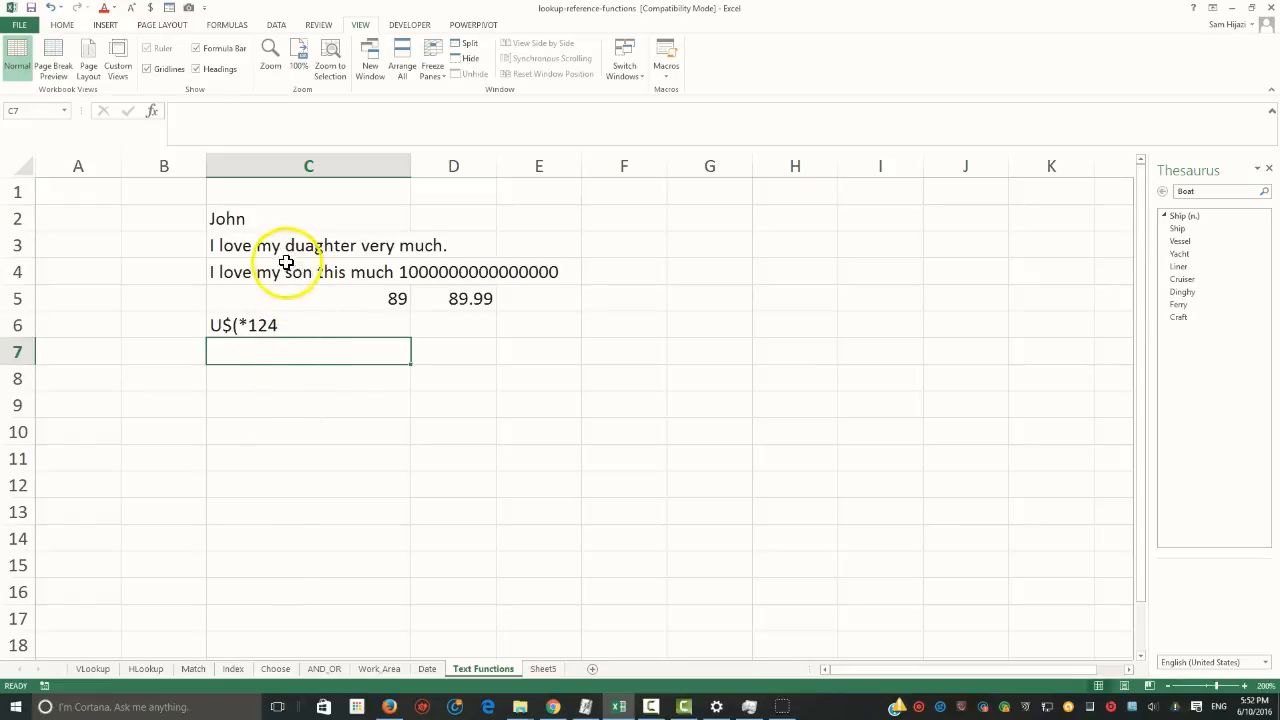
Clear all the sample entries from cells C2:C6 and D5
click(313, 247)
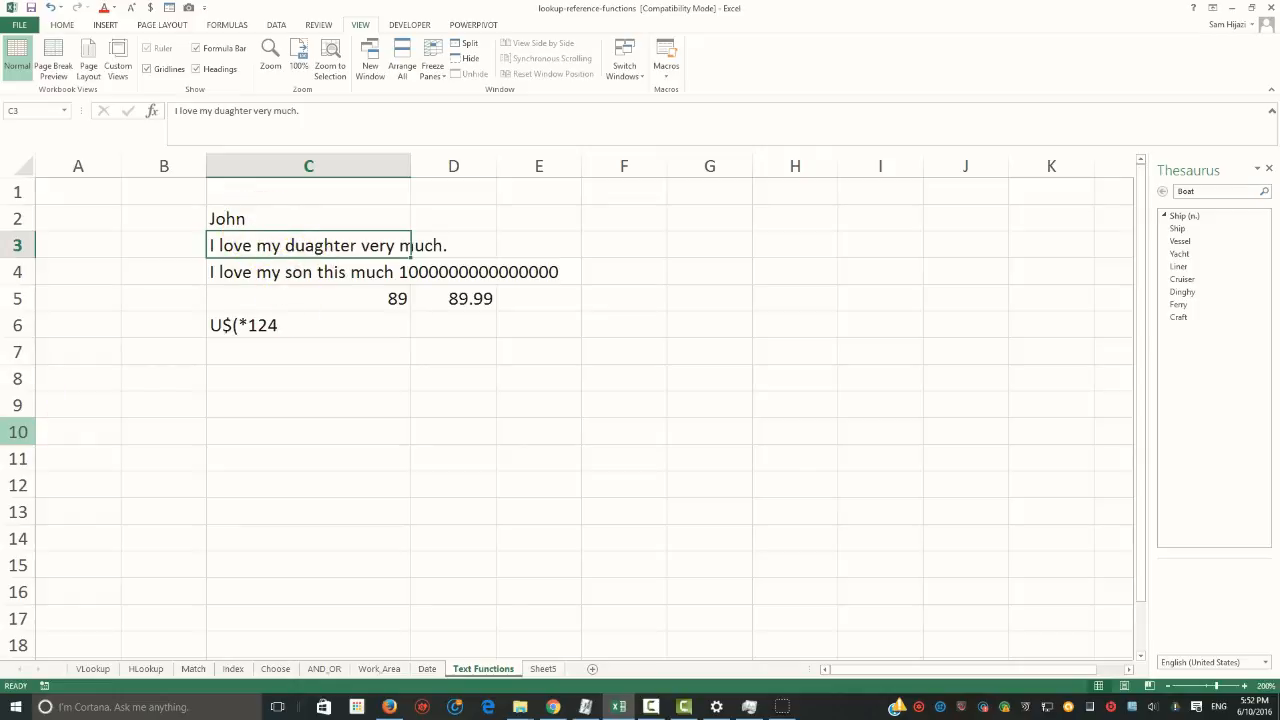
click(619, 246)
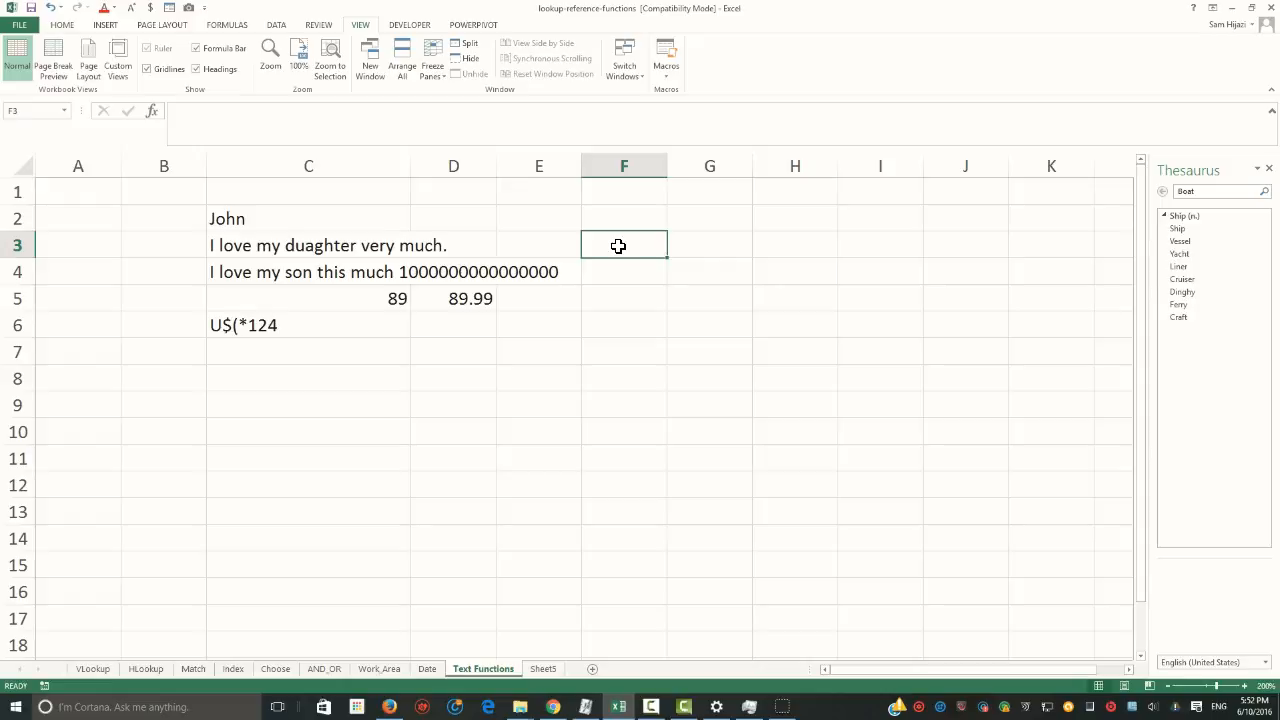
drag(209, 215, 231, 327)
key(Delete)
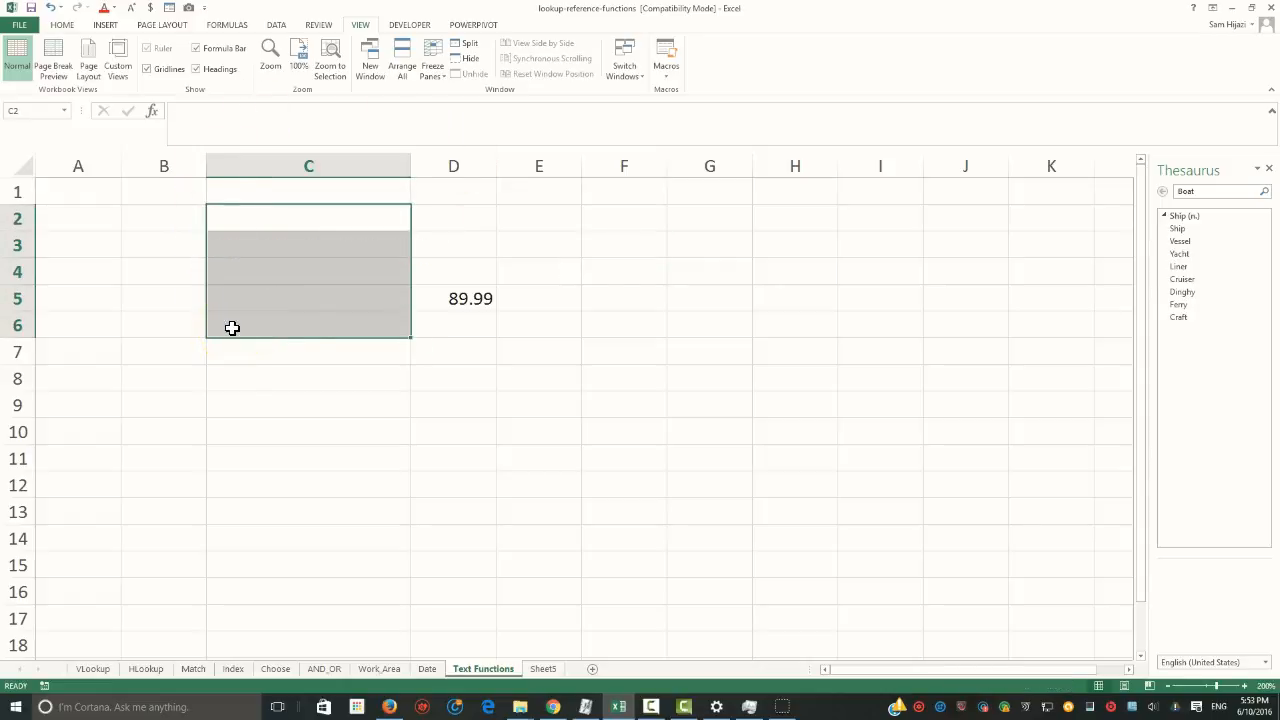
click(449, 299)
key(Delete)
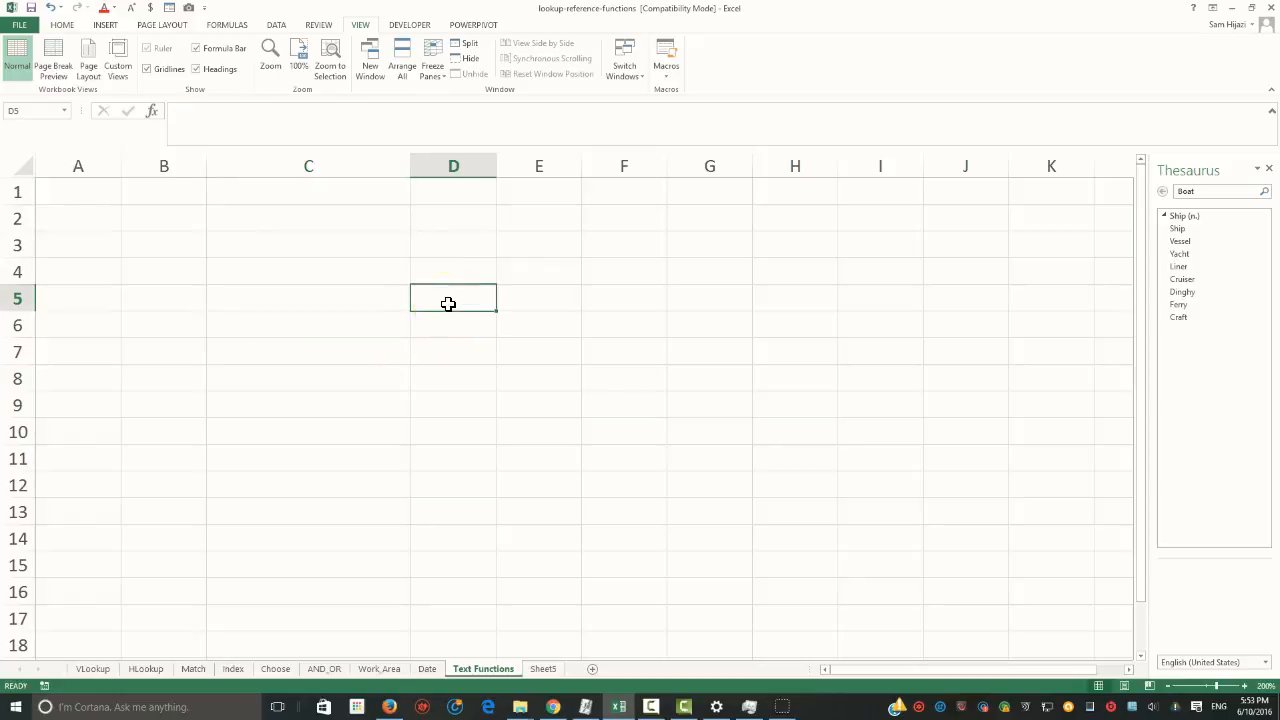
Begin a CONCATENATE formula in cell C2 with "Dr." and a single space " " as its first two text arguments
click(295, 224)
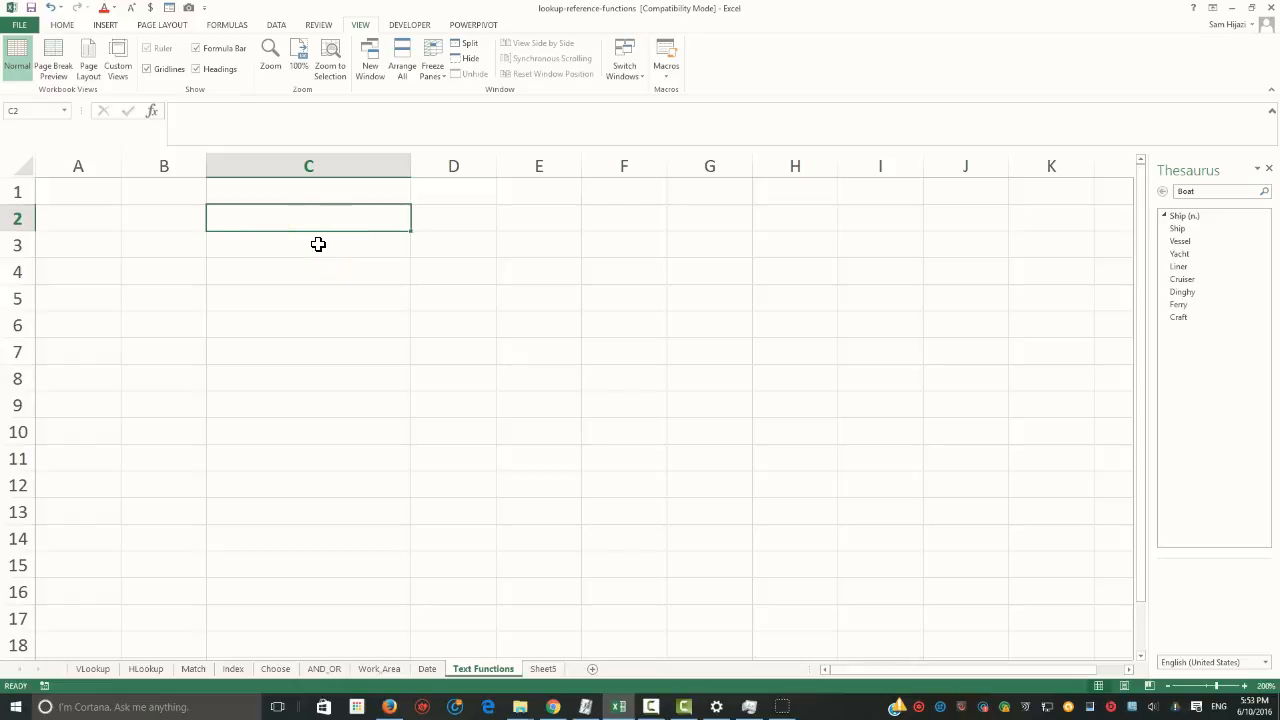
text(=conc)
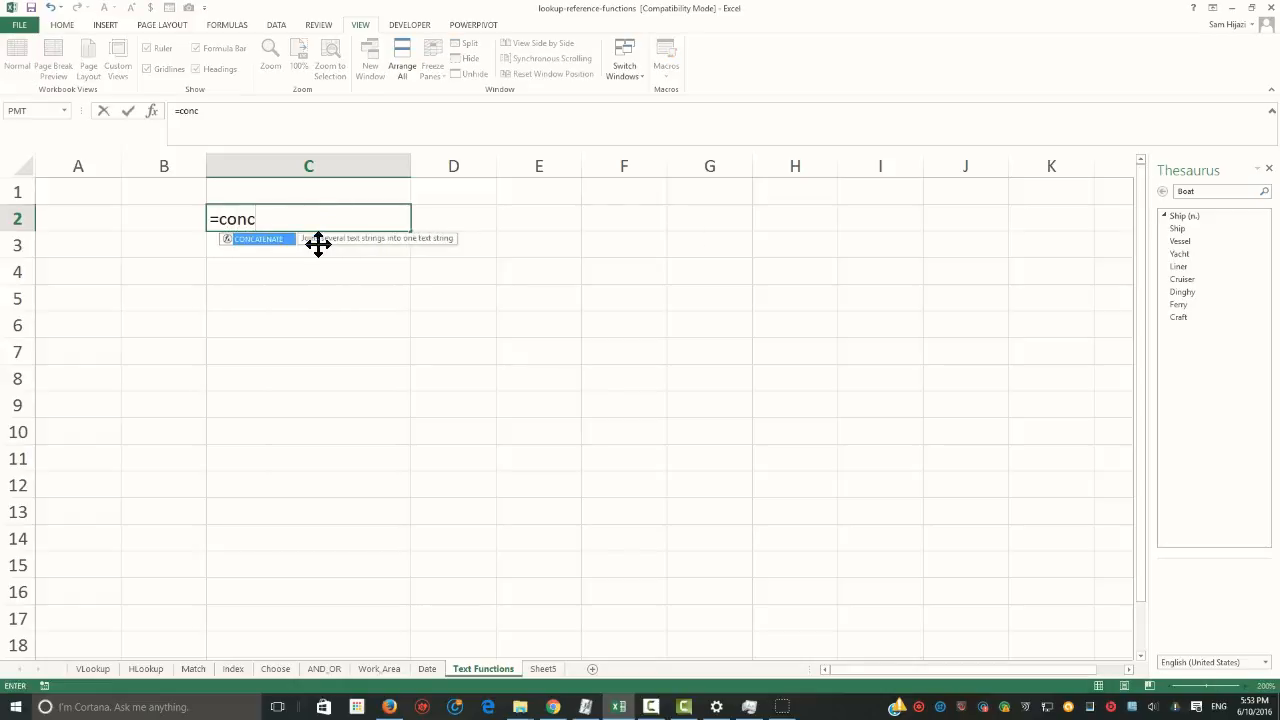
key(Tab)
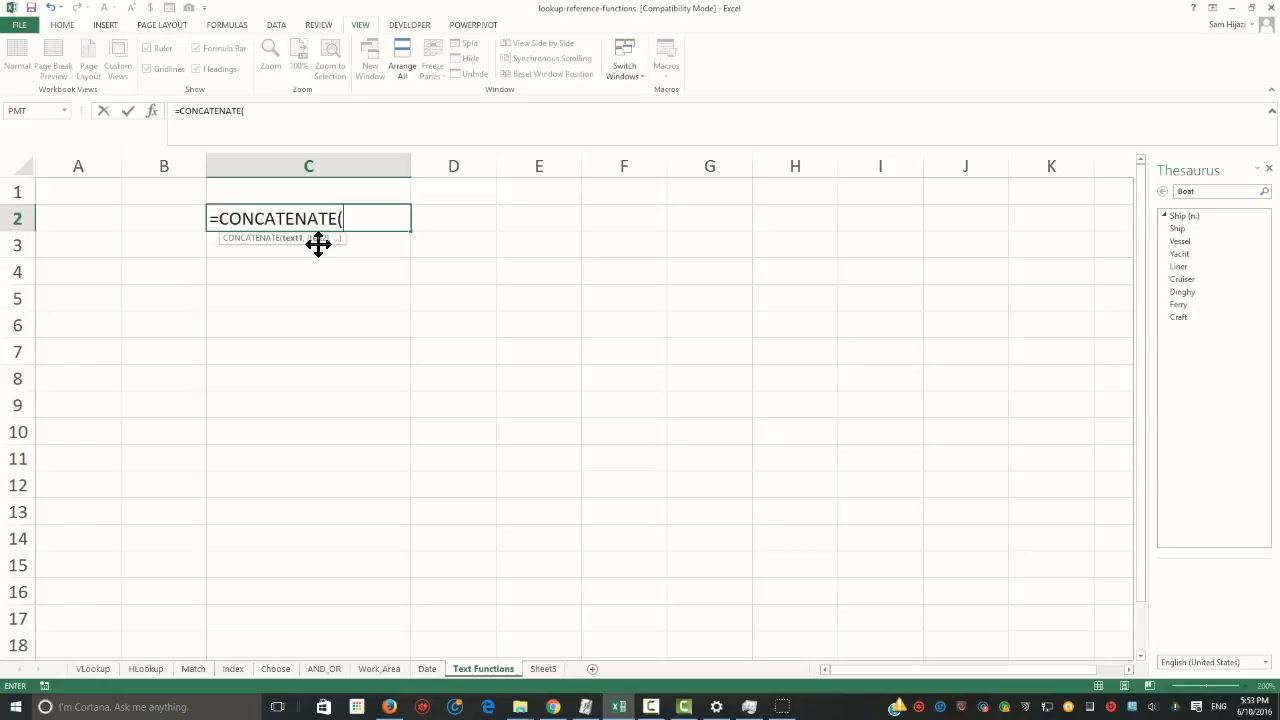
text("Dr.",)
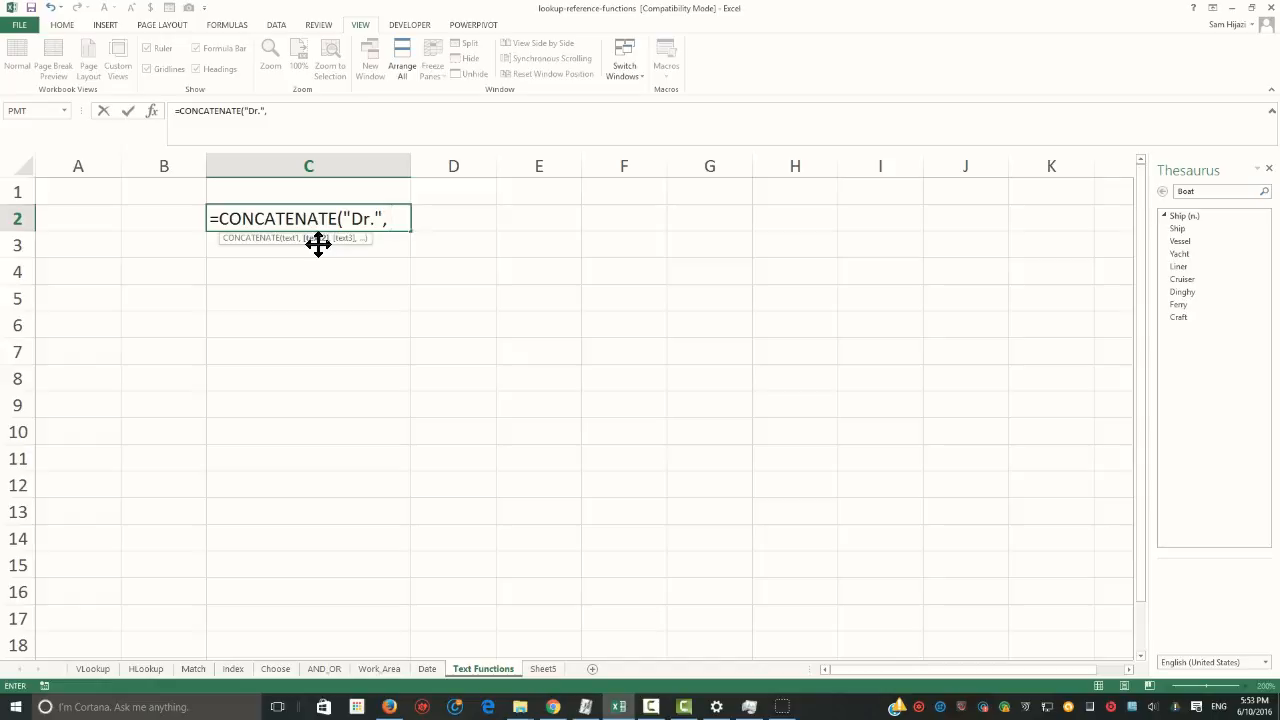
click(371, 217)
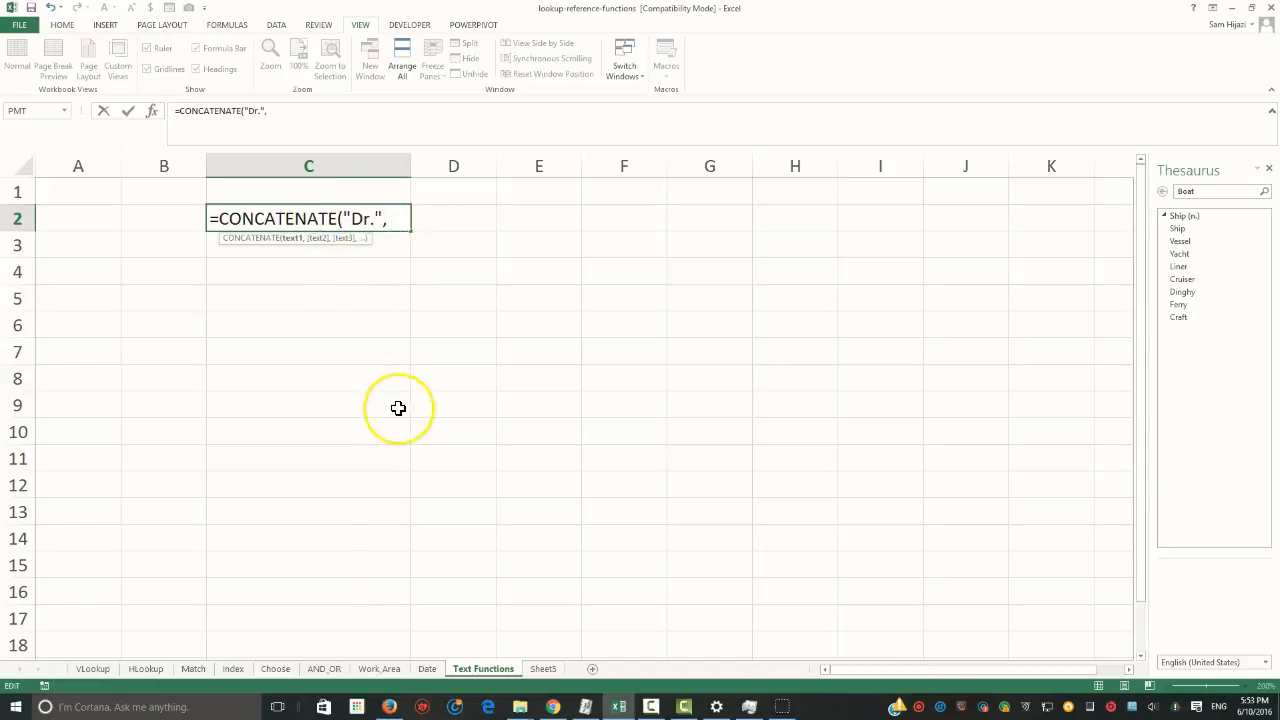
click(394, 218)
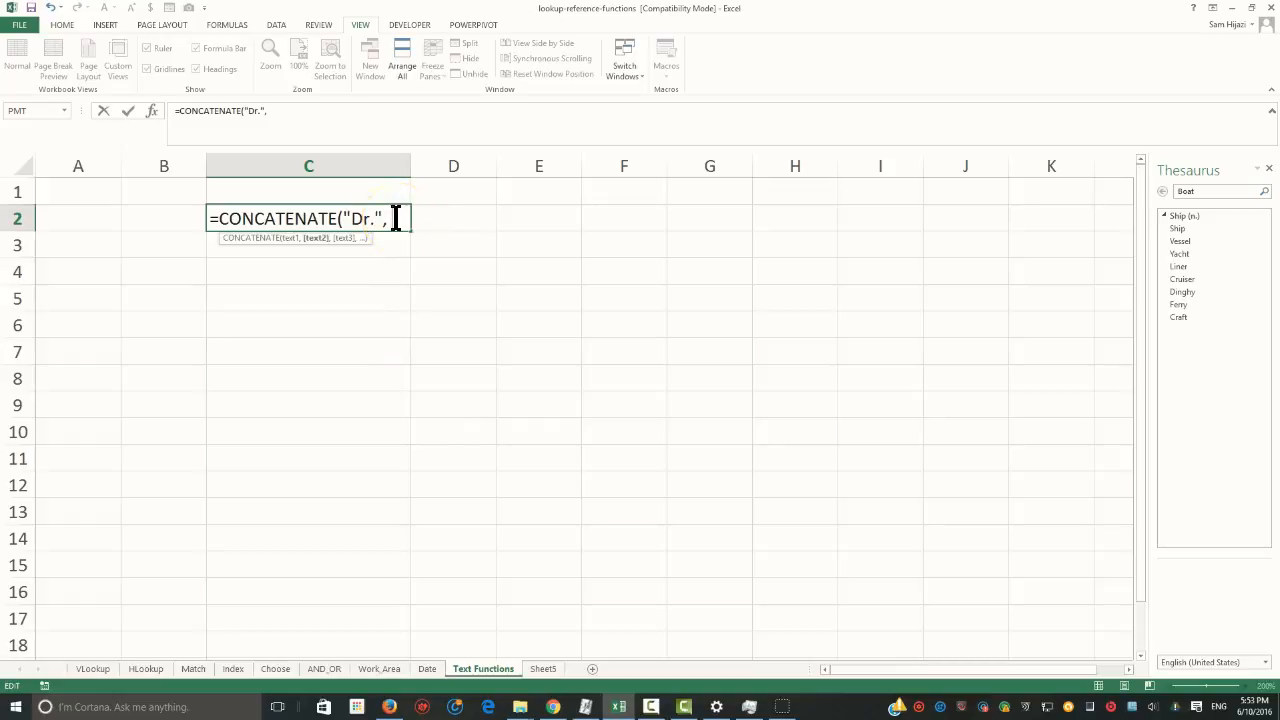
text(" ",)
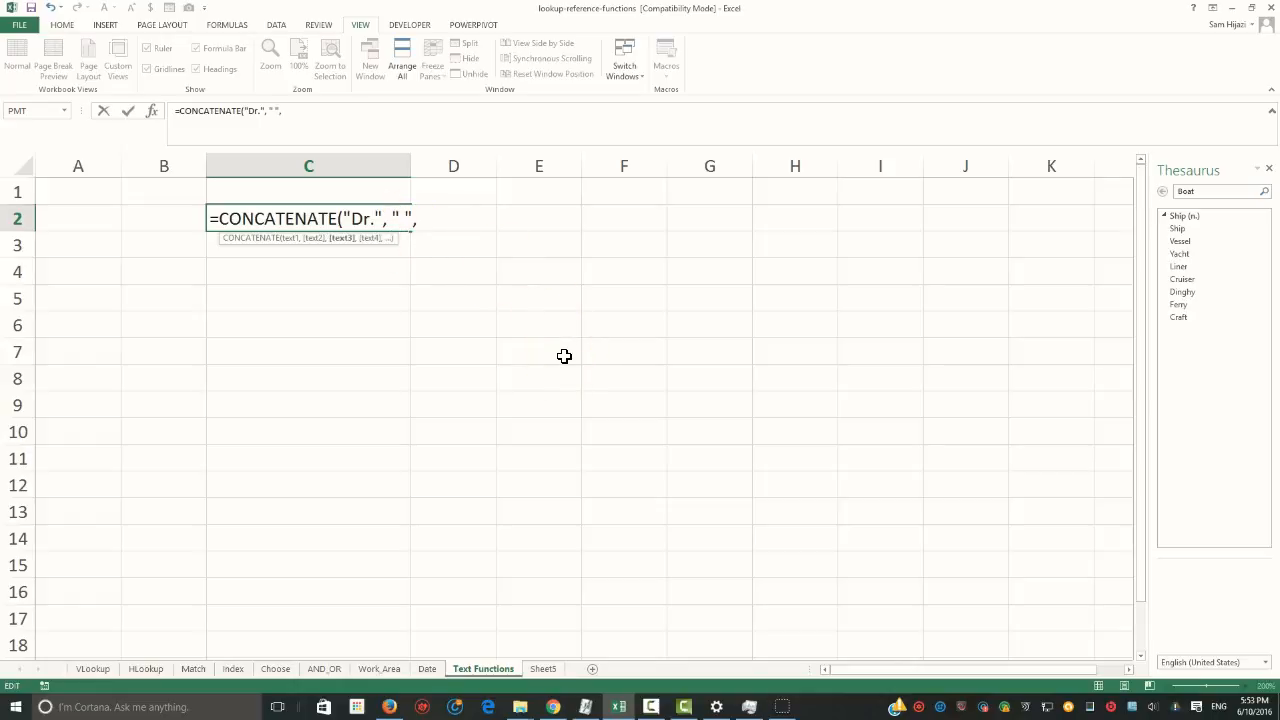
text( ")
text( Hi)
text(jazi)
Complete the CONCATENATE formula in cell C2 with the quoted surname as its third text argument
key(BackSpace)
key(BackSpace)
key(BackSpace)
key(BackSpace)
key(BackSpace)
key(BackSpace)
key(BackSpace)
text(h)
key(BackSpace)
text(Hijaz")
key(BackSpace)
text("))
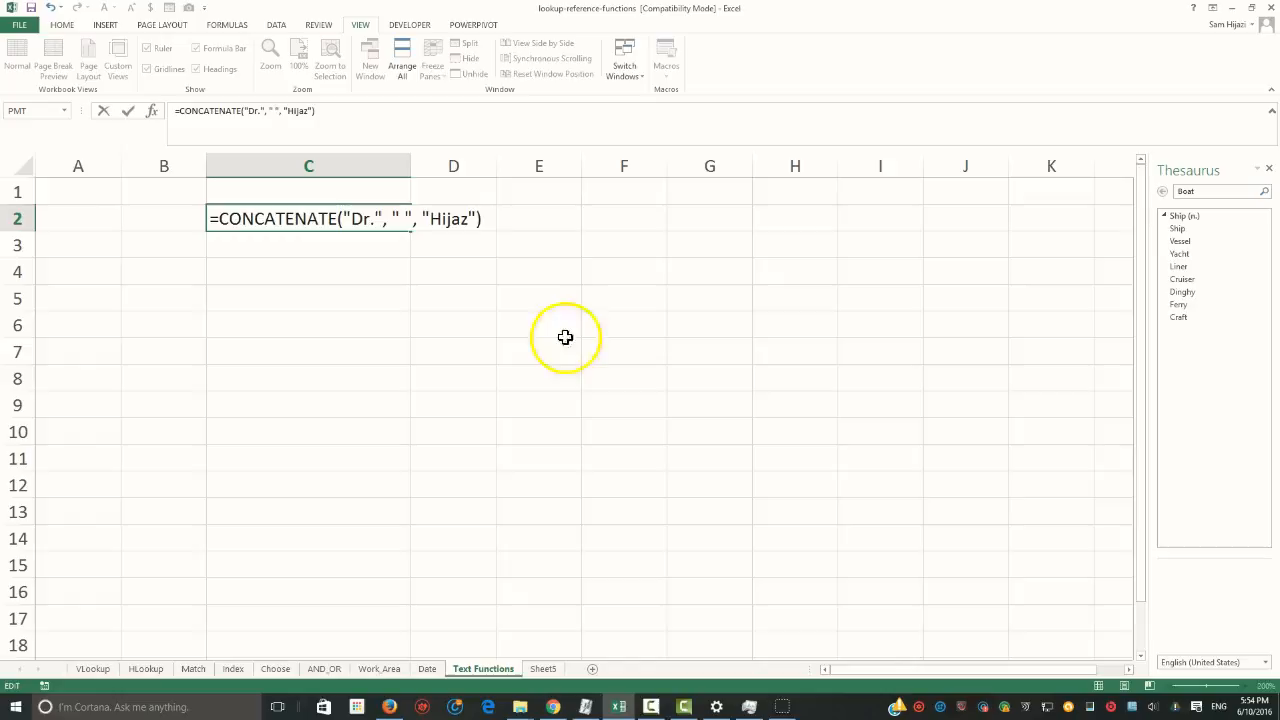
click(401, 214)
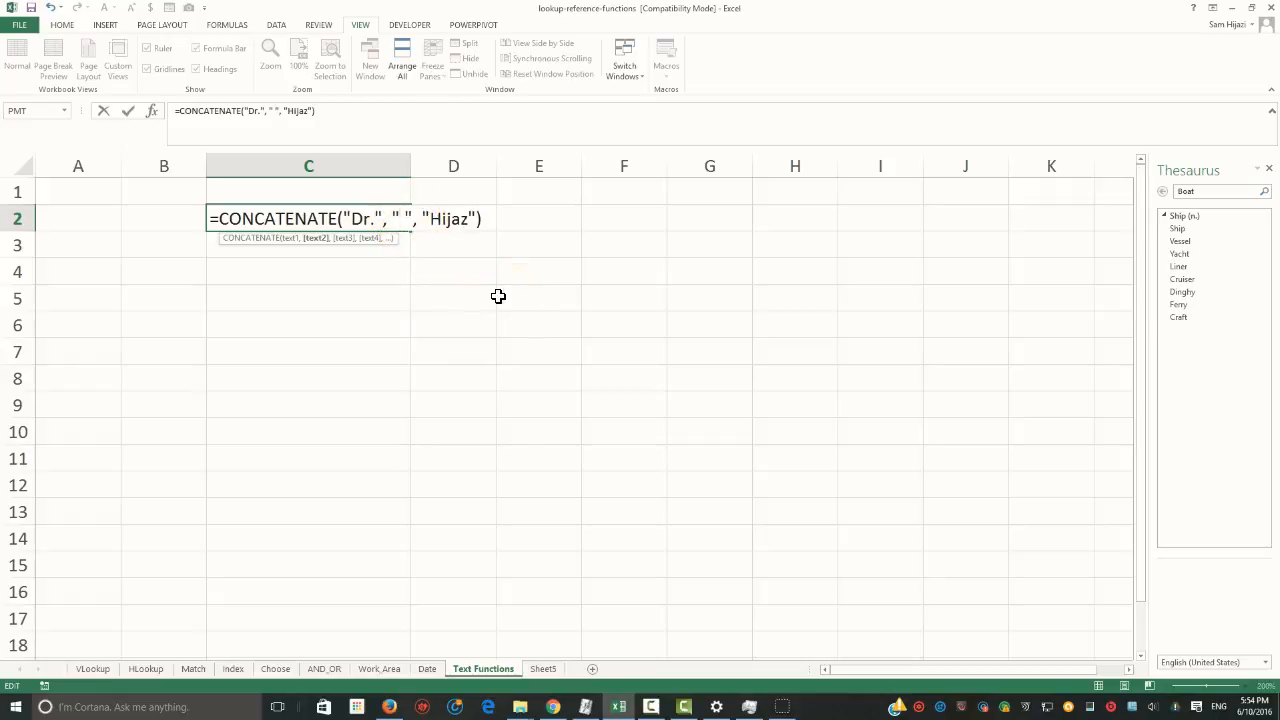
key(Return)
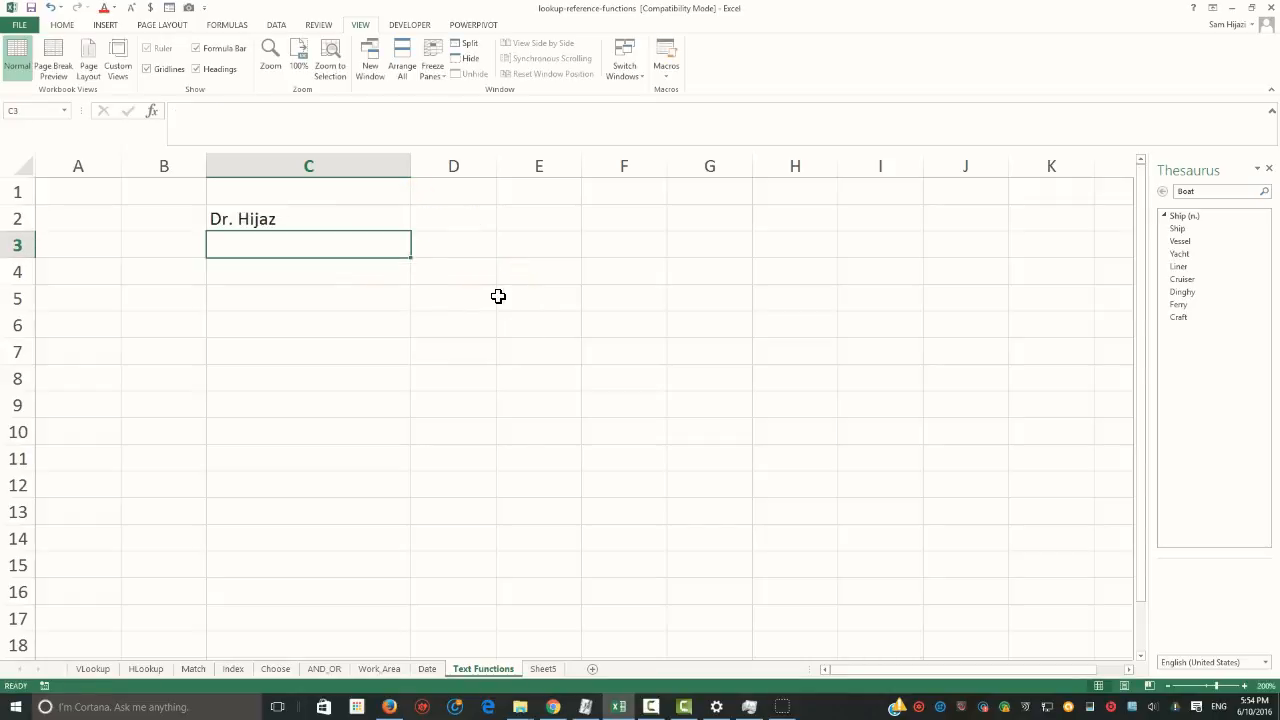
Correct the surname inside the C2 formula by adding its missing final letter
double_click(277, 220)
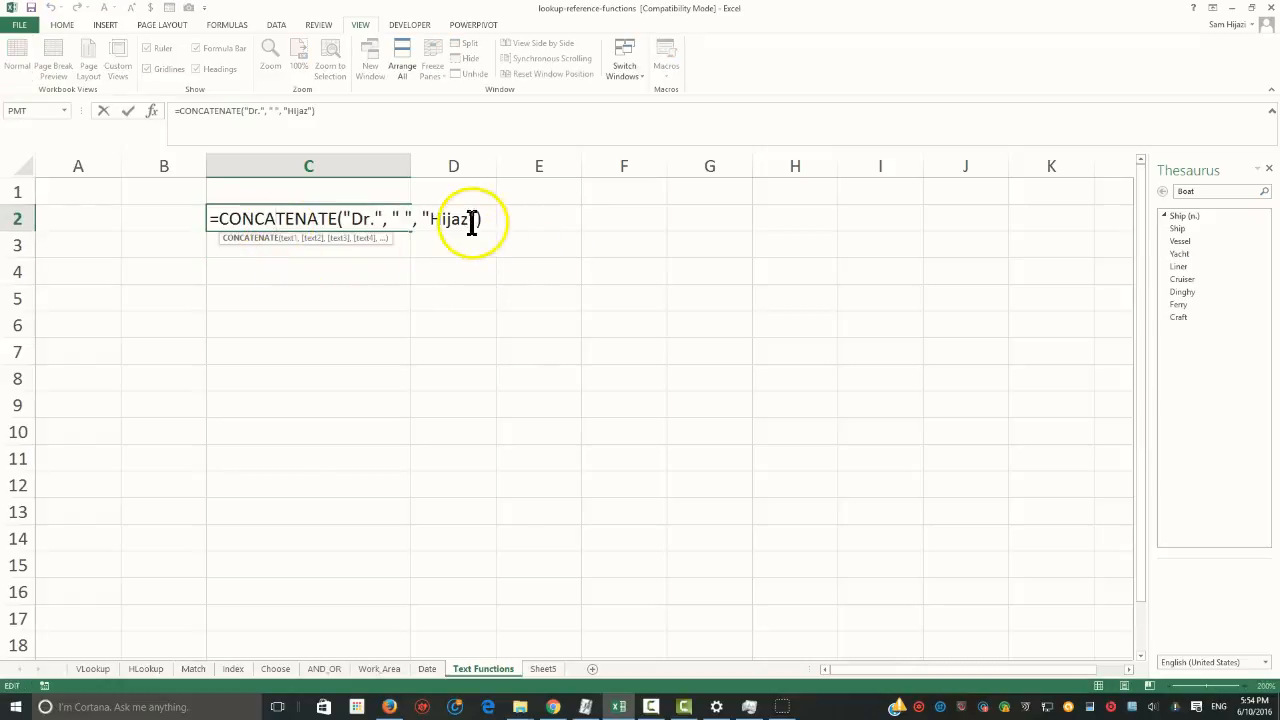
text(i)
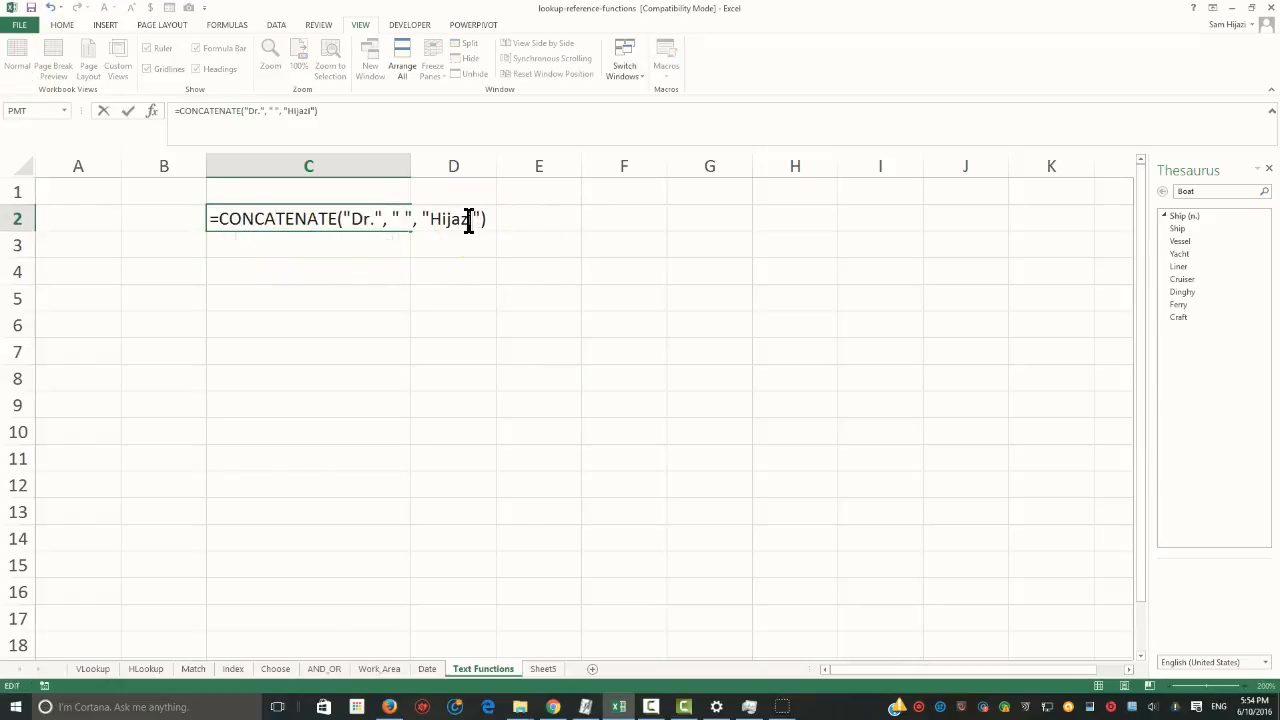
key(Return)
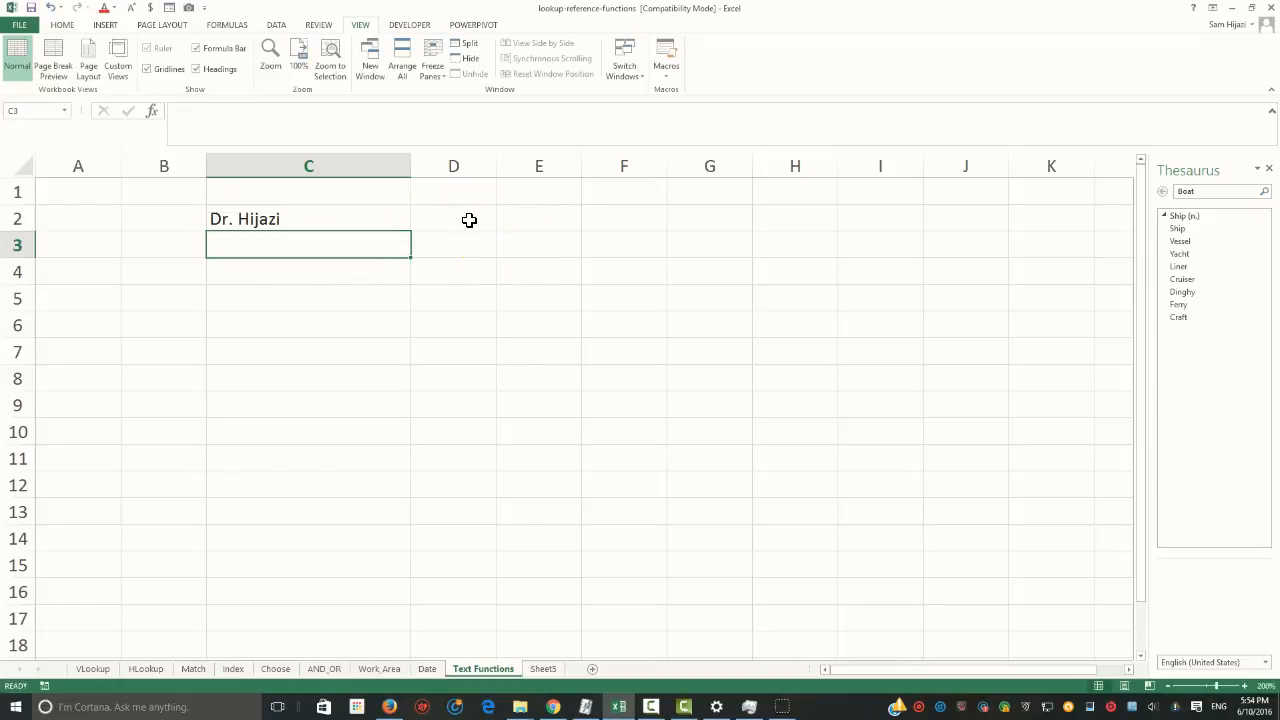
Enter the title "Mr.", a sample surname and a sample first name in cells A4:C4
click(113, 272)
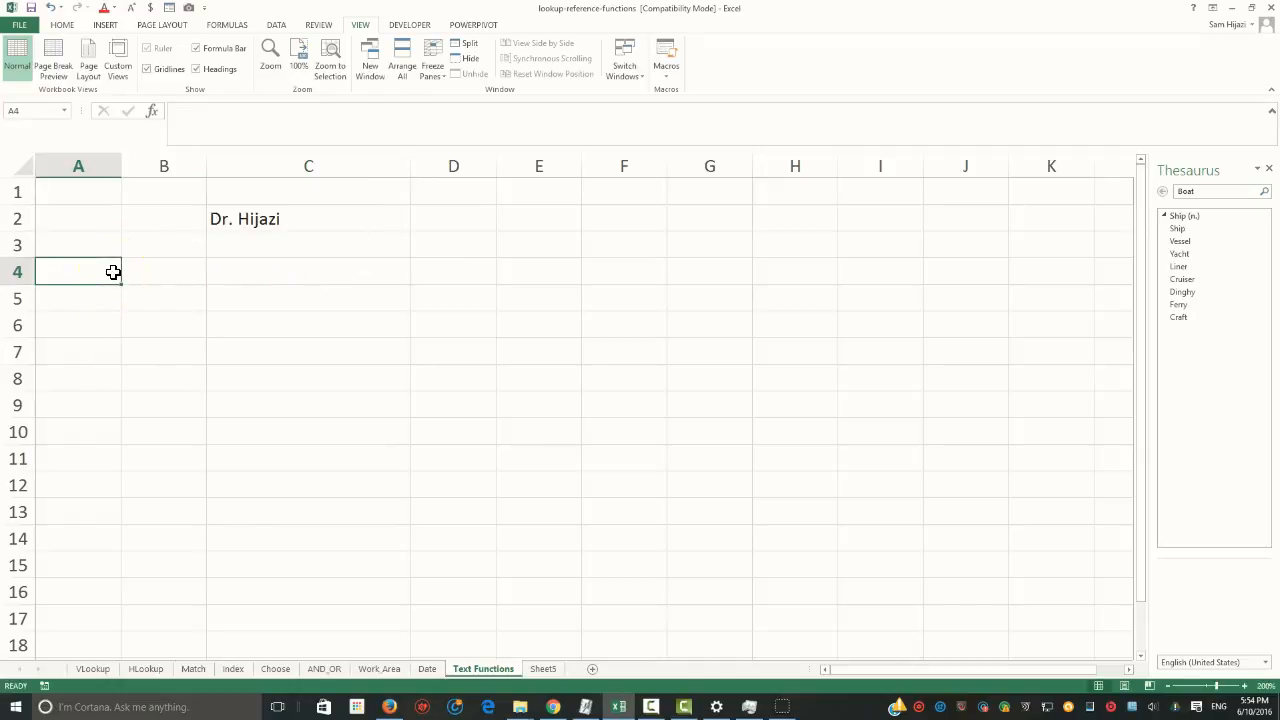
text(Mr.)
key(Tab)
key(Tab)
text(m)
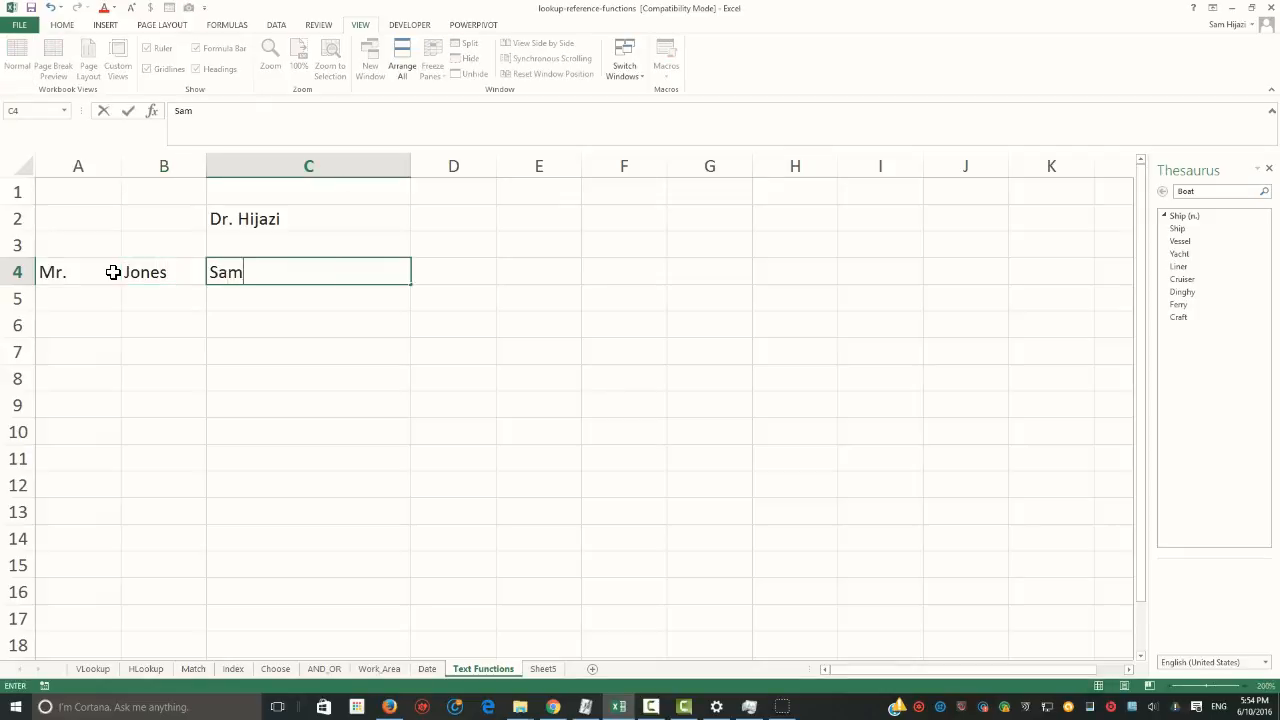
key(Return)
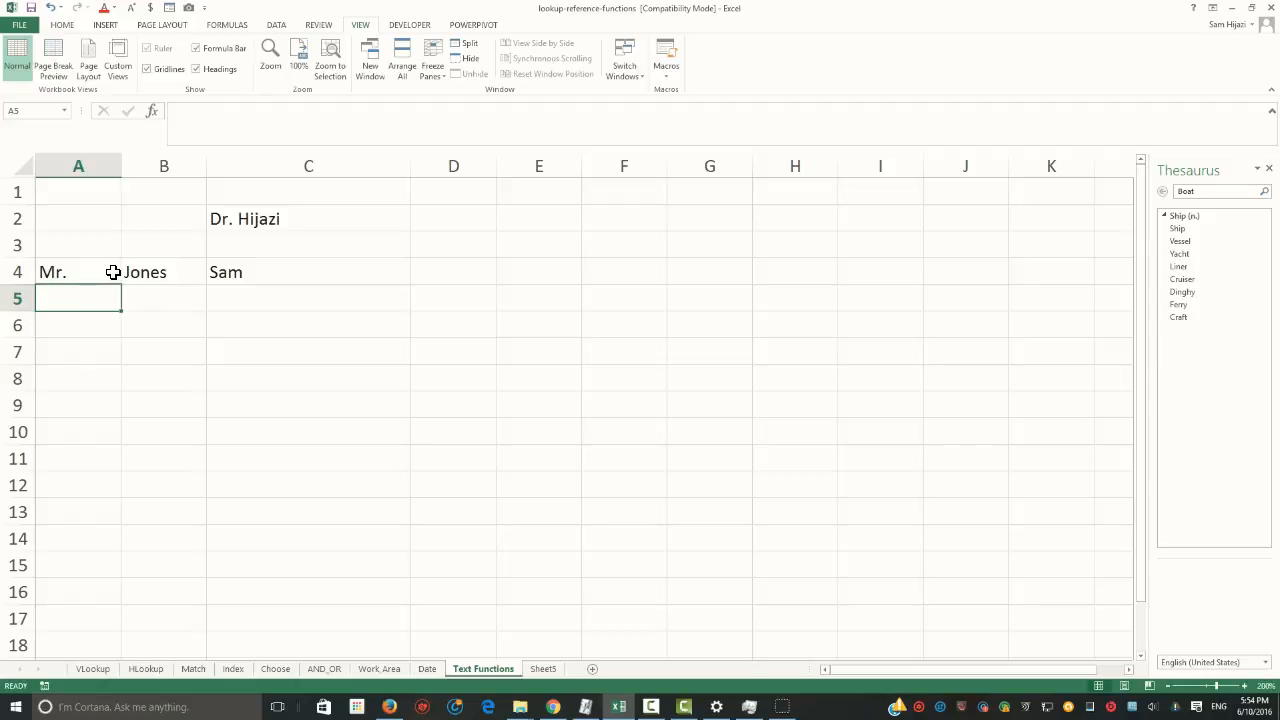
Enter the title "Mrs.", a second surname and first name in cells A5:C5
text(Mrs.)
key(Tab)
key(Tab)
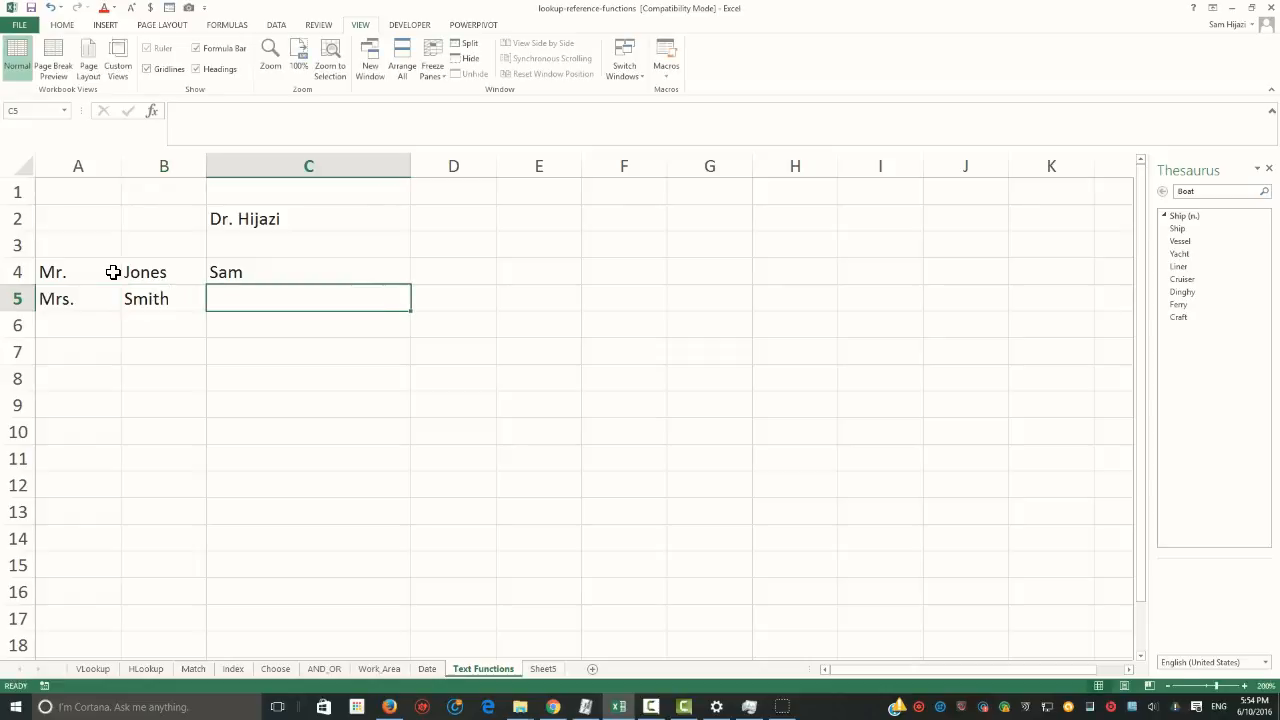
key(Return)
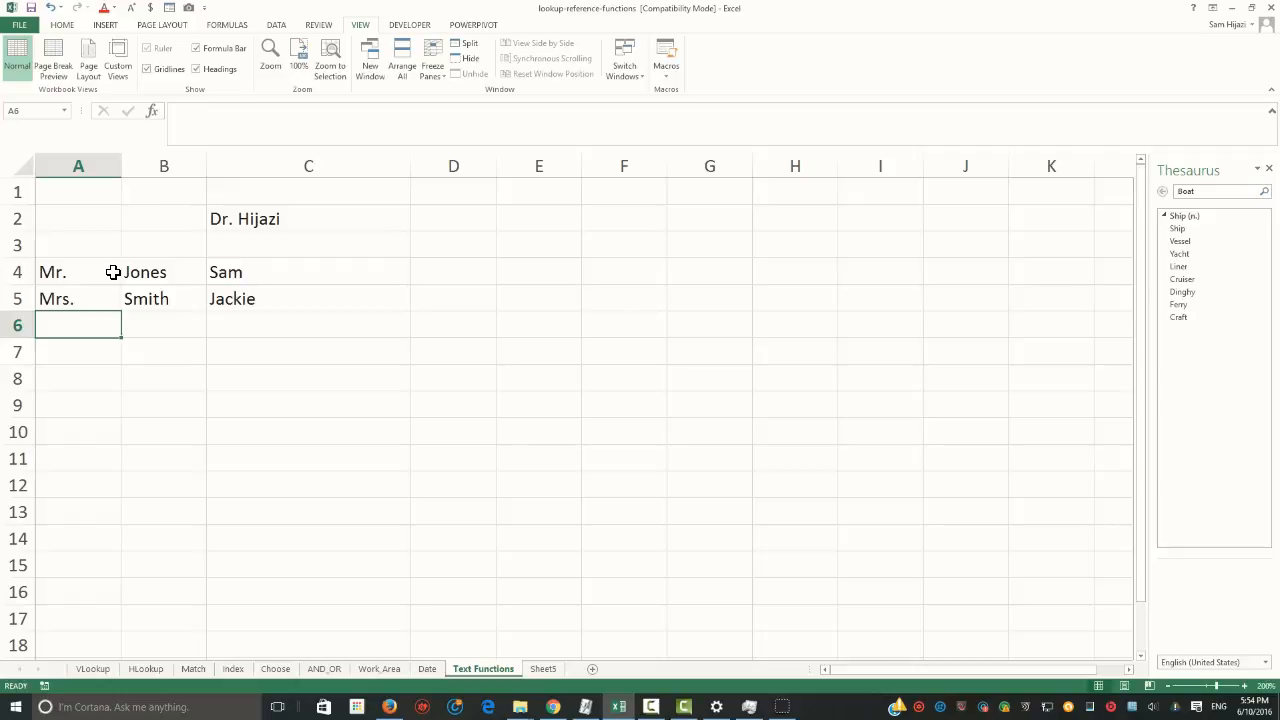
Enter the title "Dr.", a third surname and first name in cells A6:C6
text(Dr.)
key(Tab)
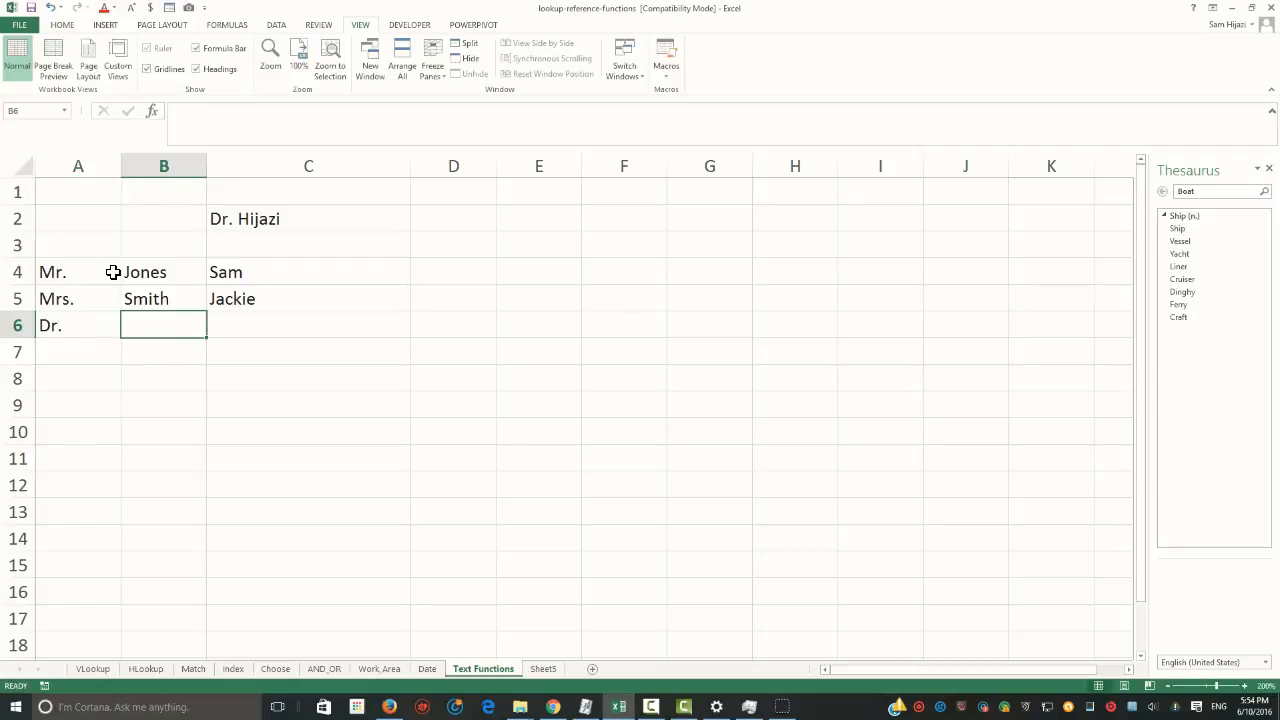
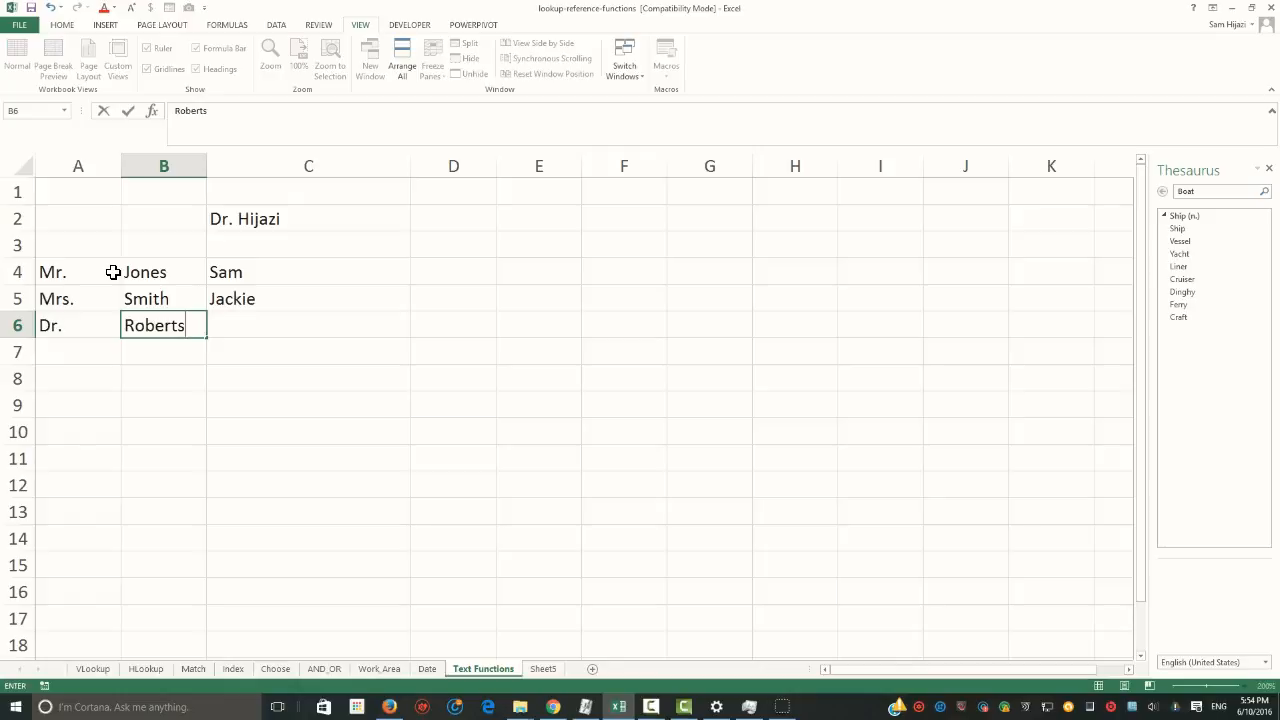
key(Tab)
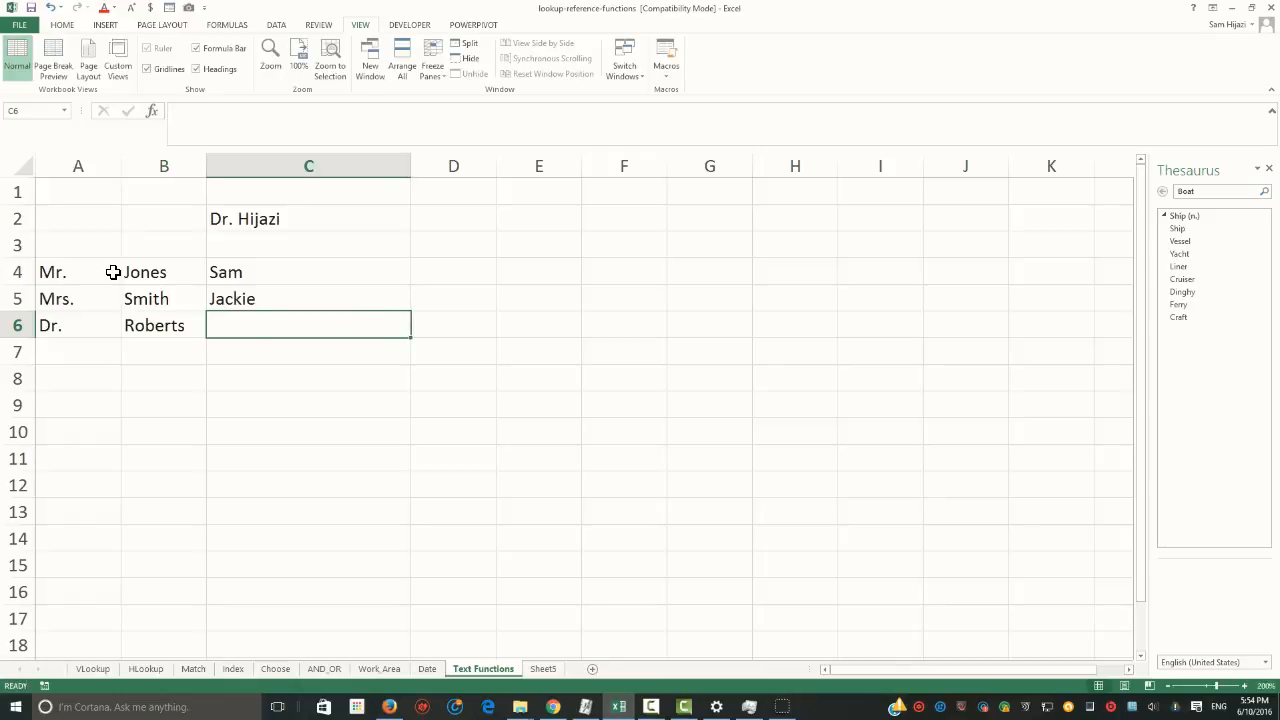
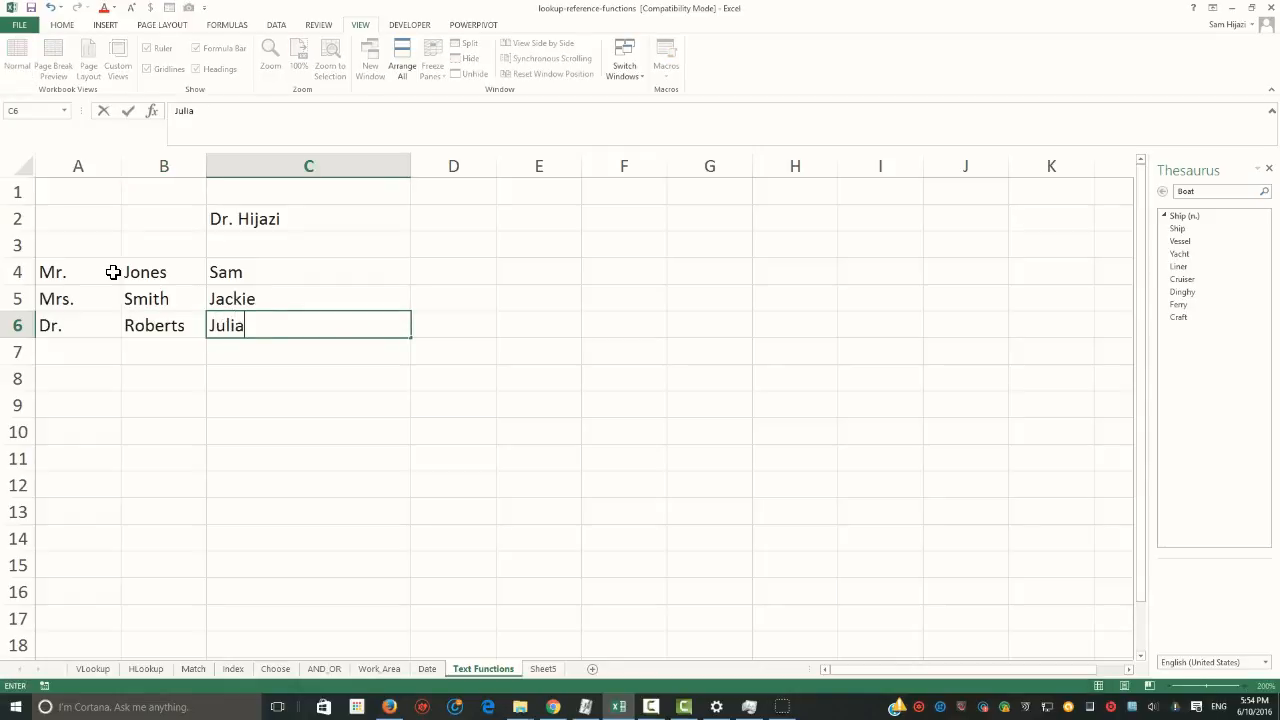
key(Up)
key(Up)
Begin a CONCATENATE formula in cell E4 with cell A4 and a single space " " as its first two arguments
key(Right)
key(Right)
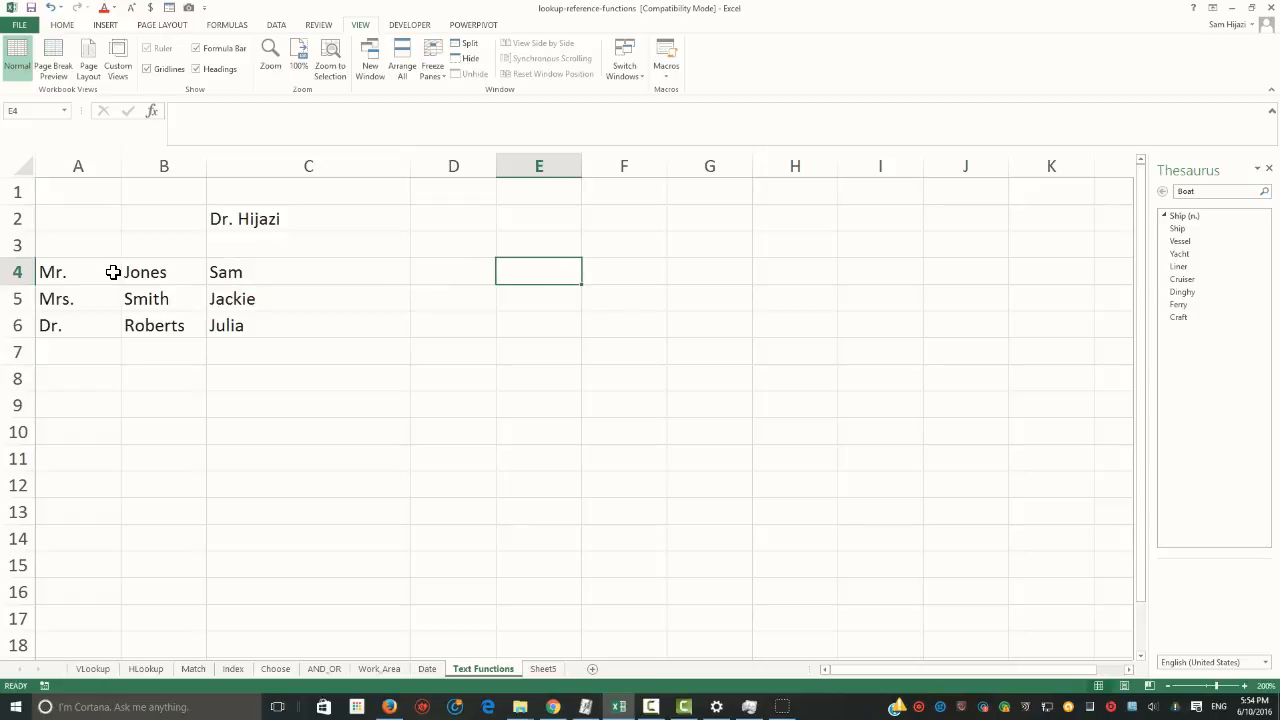
text(=CONCATENATE()
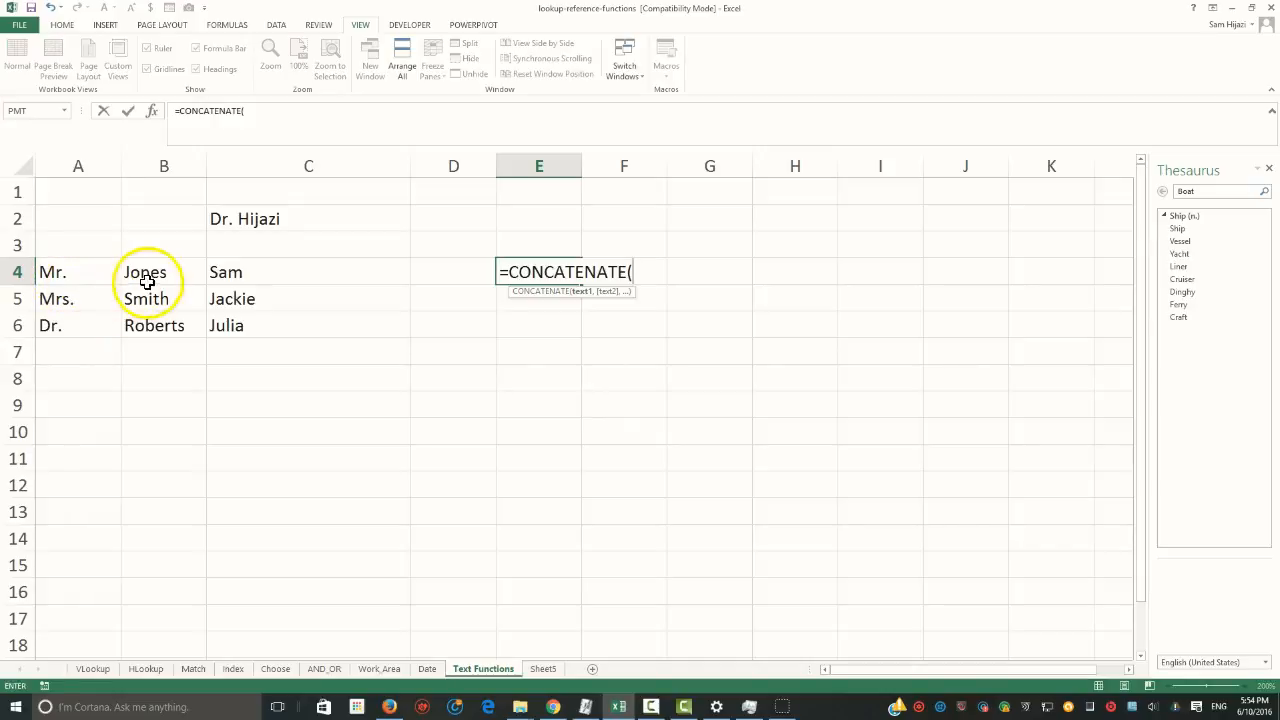
click(65, 273)
text(,)
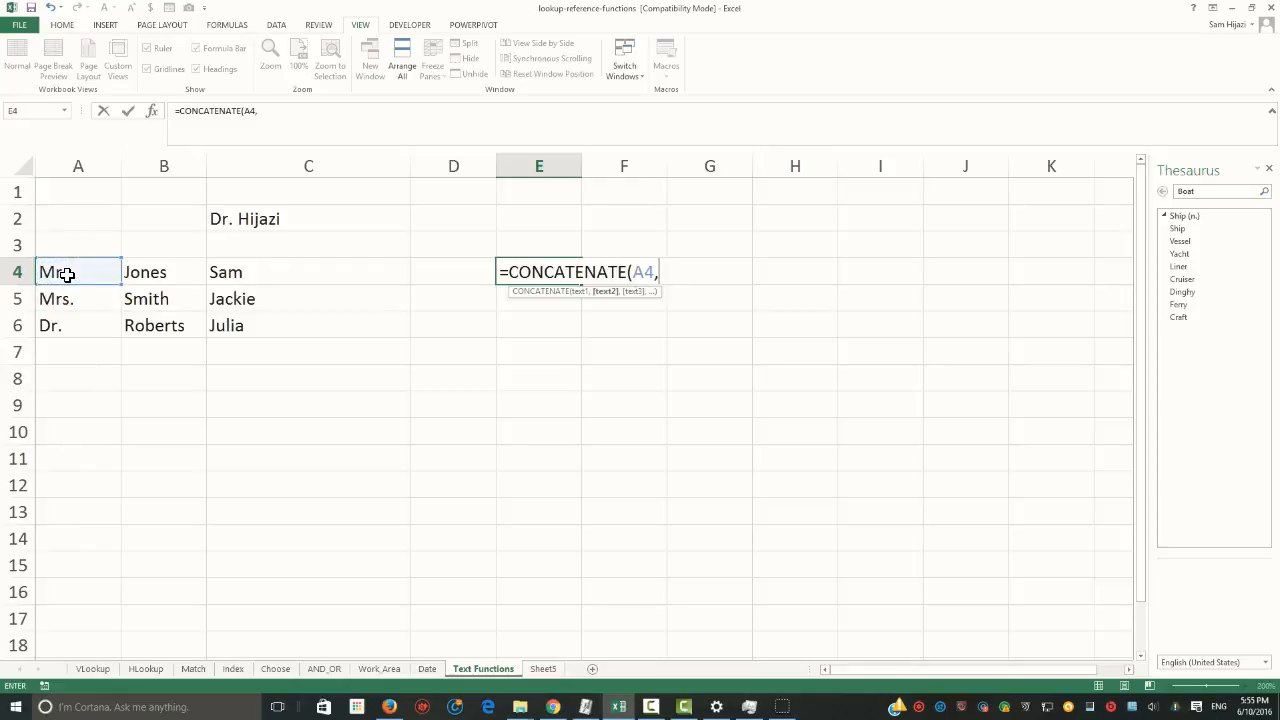
text( "")
key(Left)
key(Right)
text(,)
Complete the E4 formula by adding cell C4, a space " " and cell B4 as the remaining arguments
click(251, 274)
text(," ")
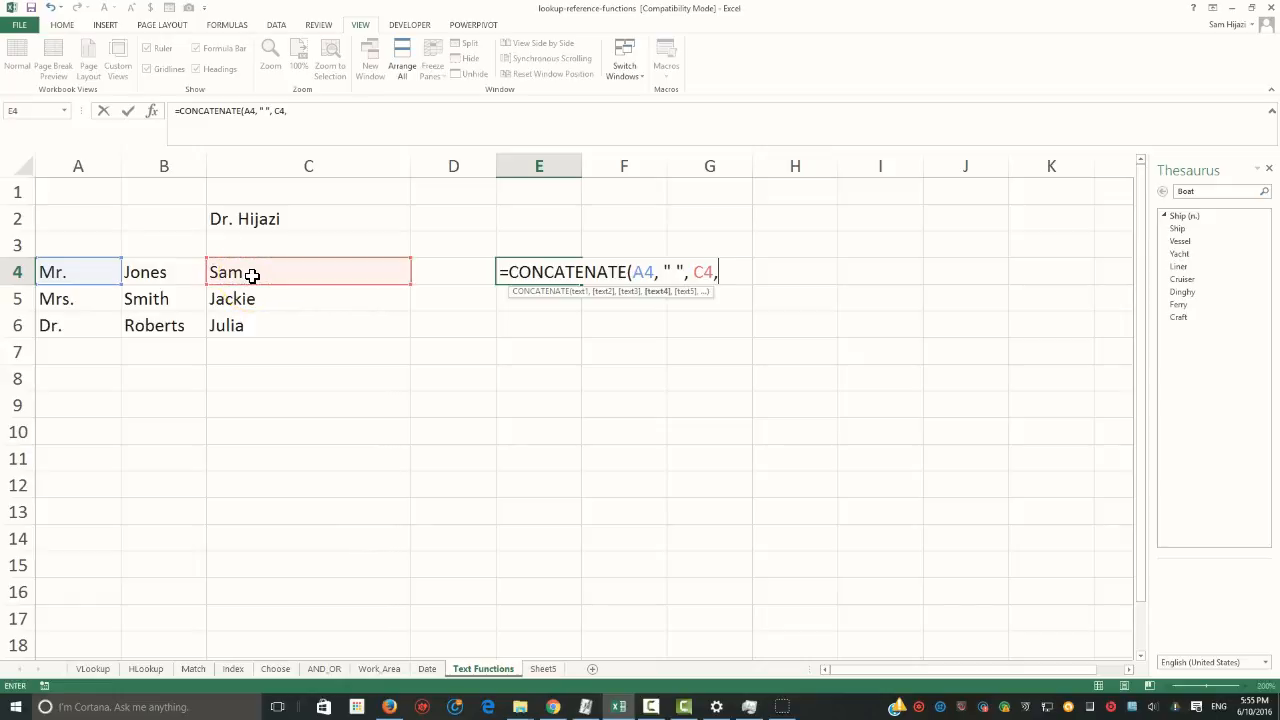
text(,)
click(186, 280)
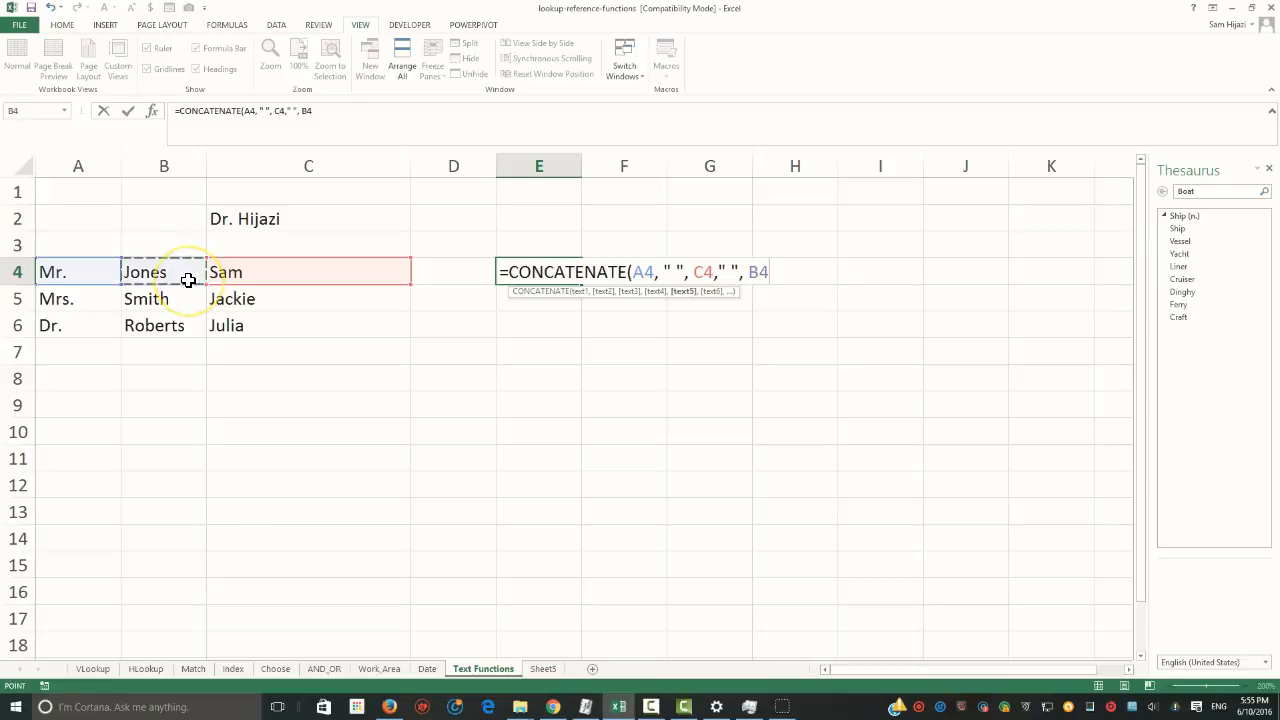
text())
key(Return)
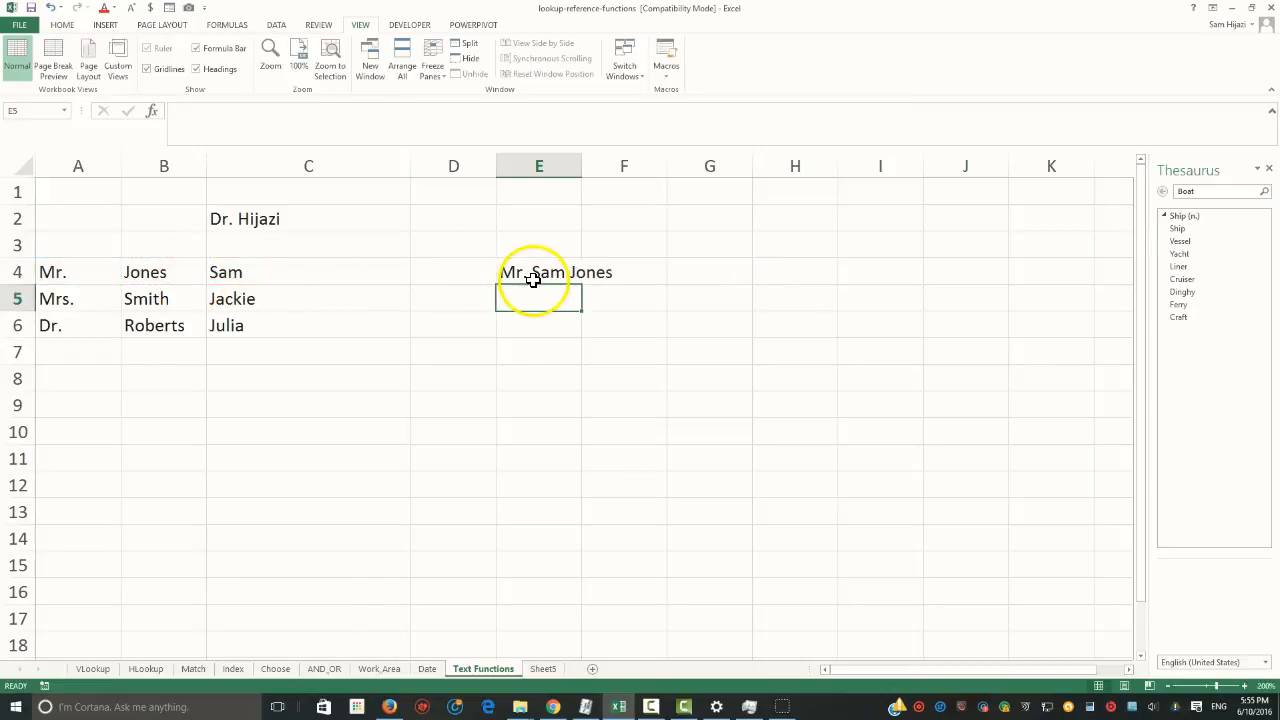
Fill the E4 formula down to E6 and autofit the width of column E
click(535, 279)
drag(582, 285, 581, 334)
drag(582, 173, 582, 173)
double_click(581, 173)
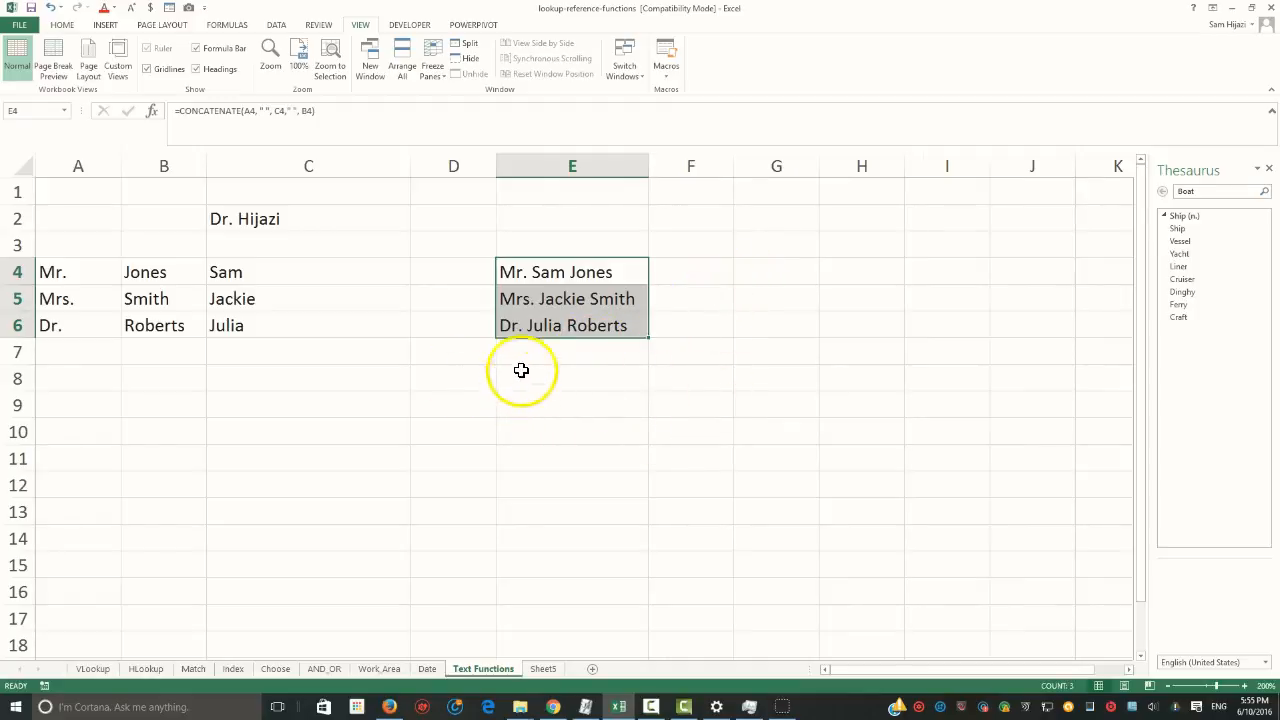
Begin a formula in cell C8 that joins A4, a space " " and B4 with the & operator
click(343, 384)
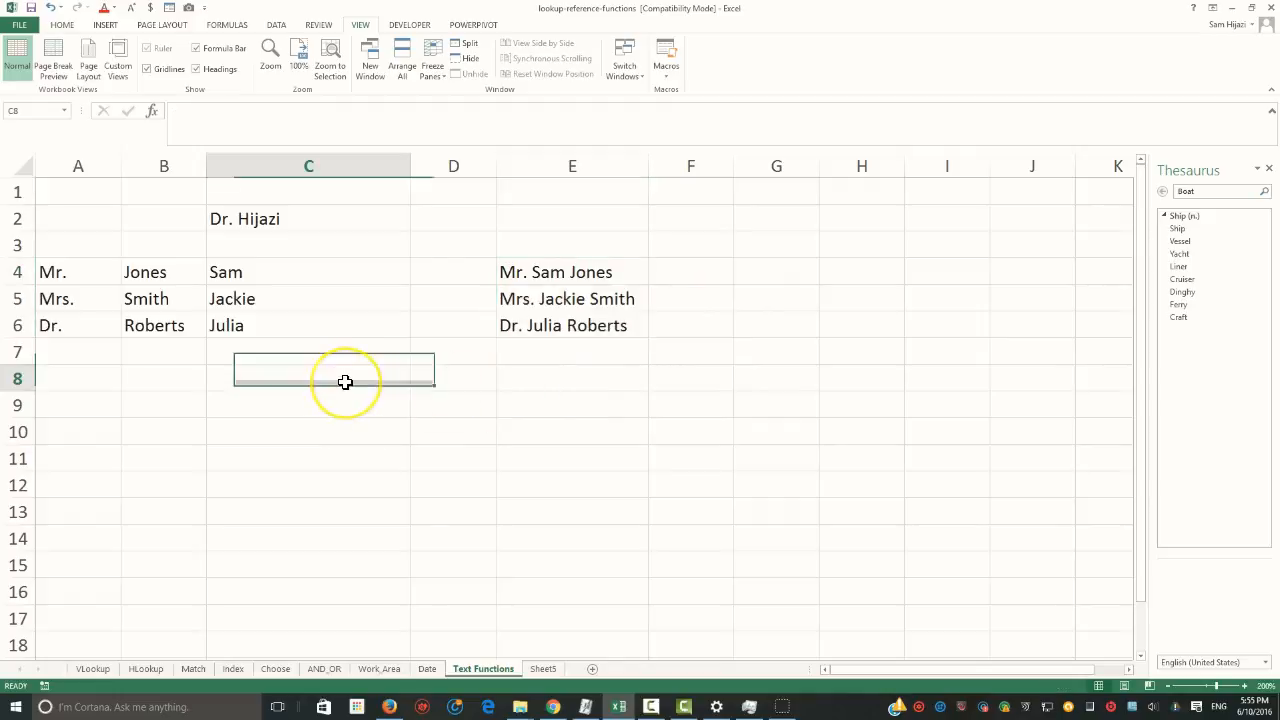
text(=)
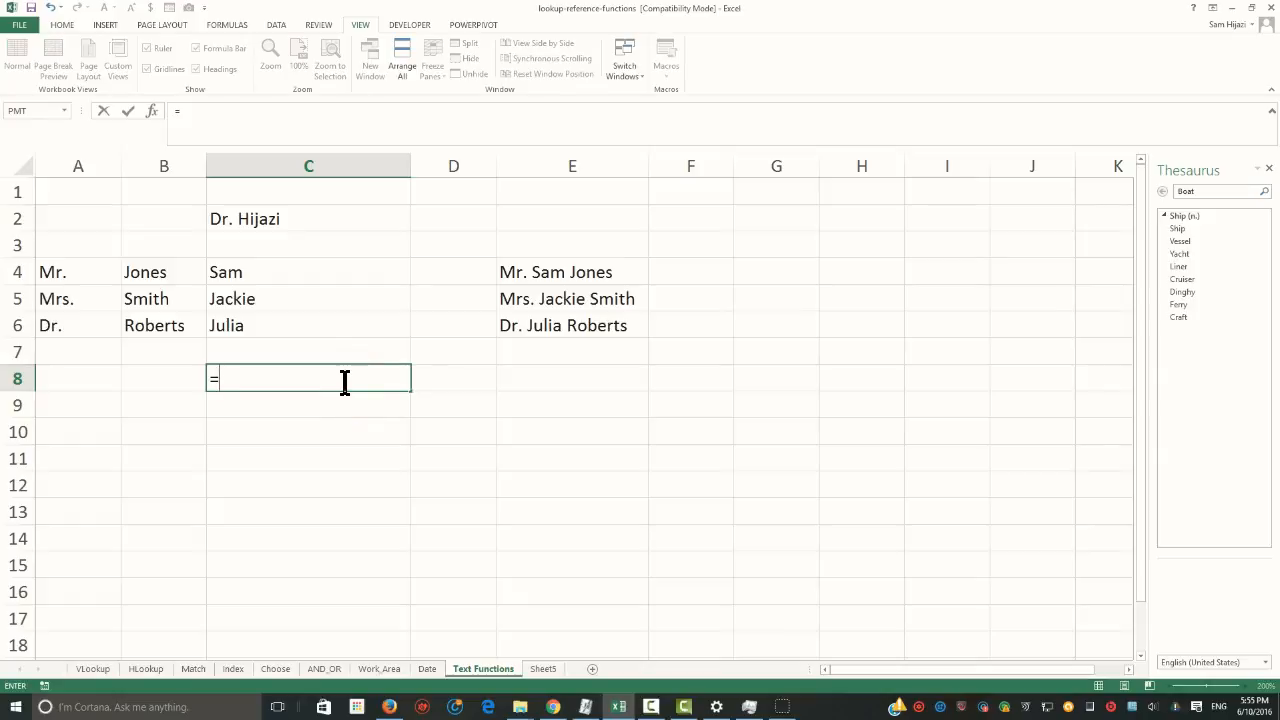
click(91, 273)
text(&)
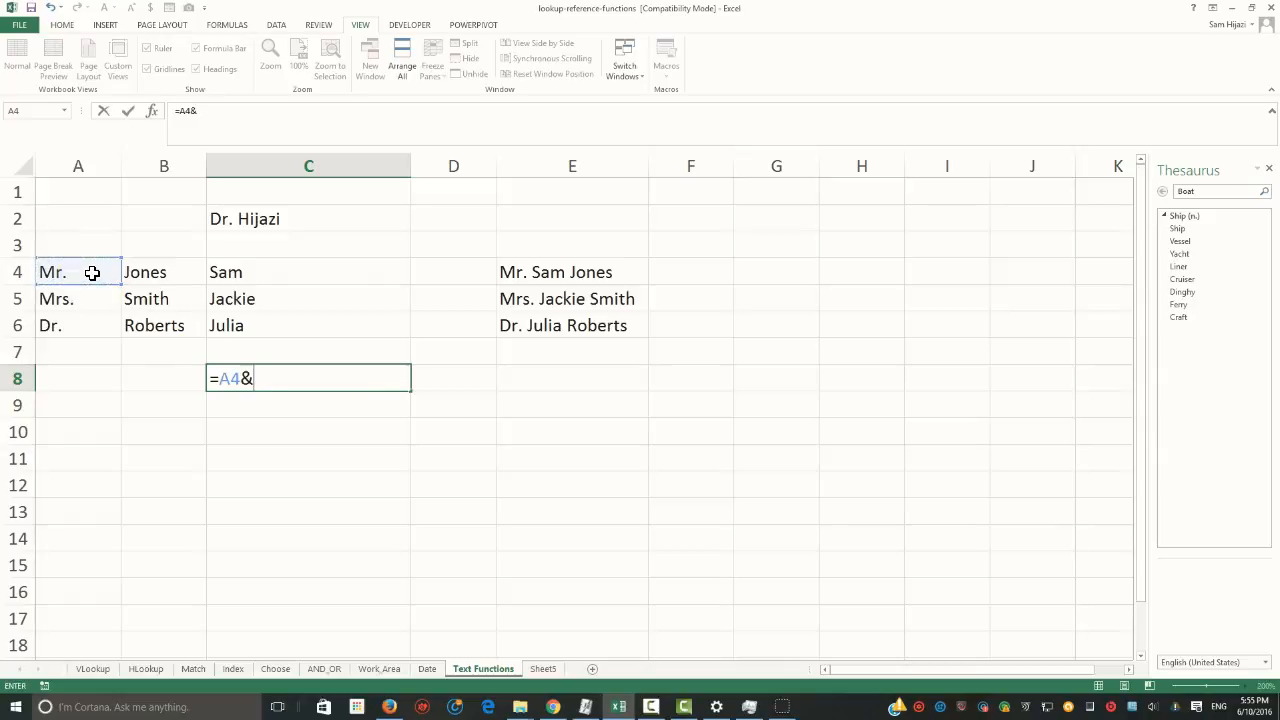
text( " " &)
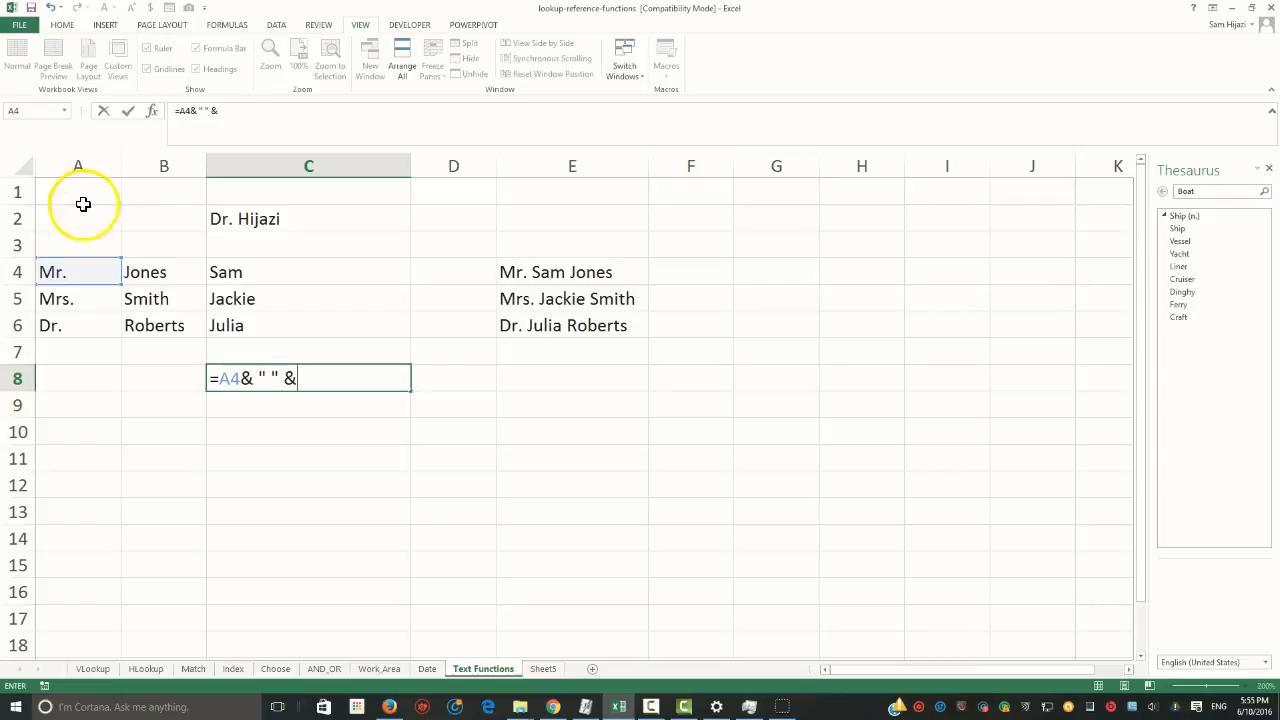
click(171, 272)
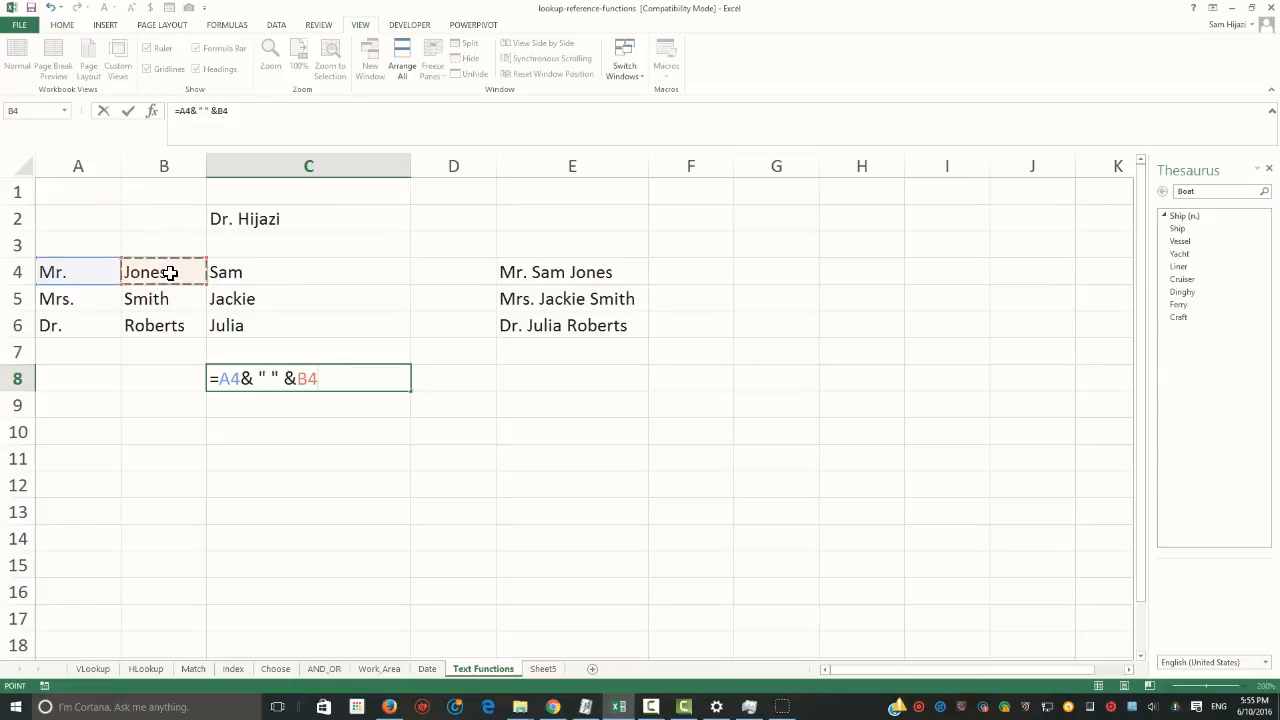
Complete the C8 formula by appending the separator ", " and cell C4 with the & operator
text(&:)
key(BackSpace)
text(",  "&)
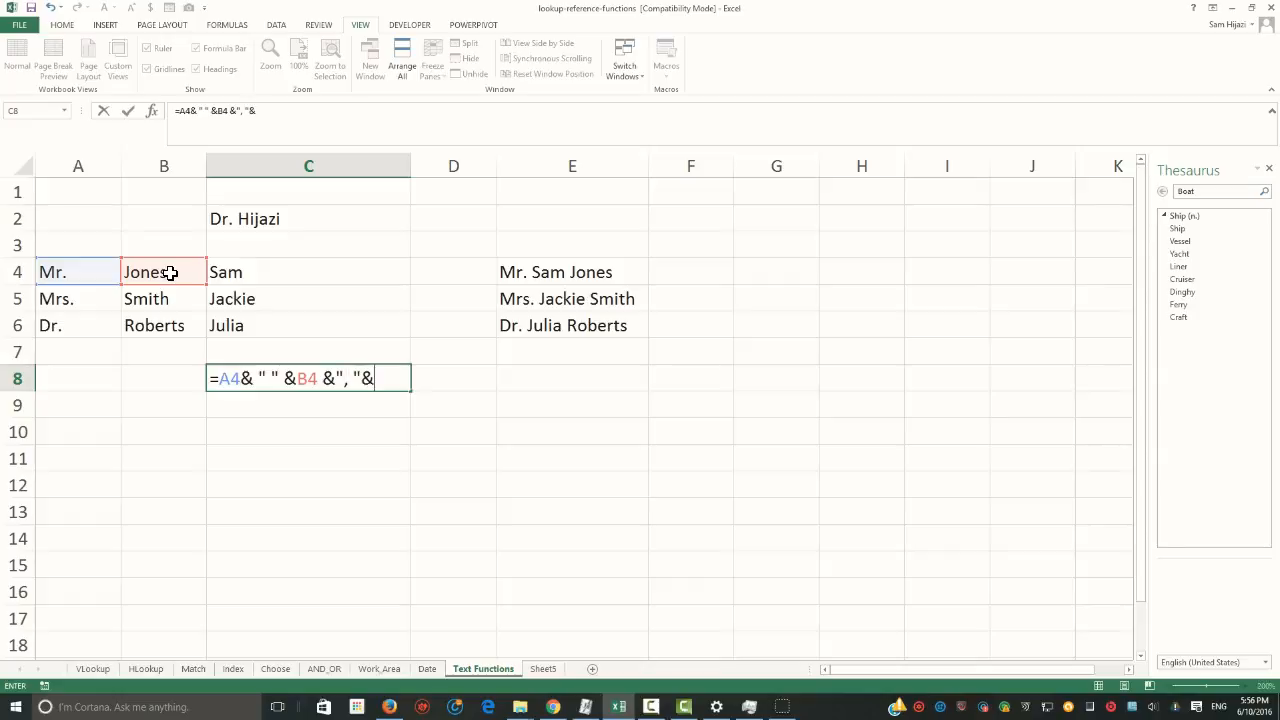
click(288, 273)
key(Return)
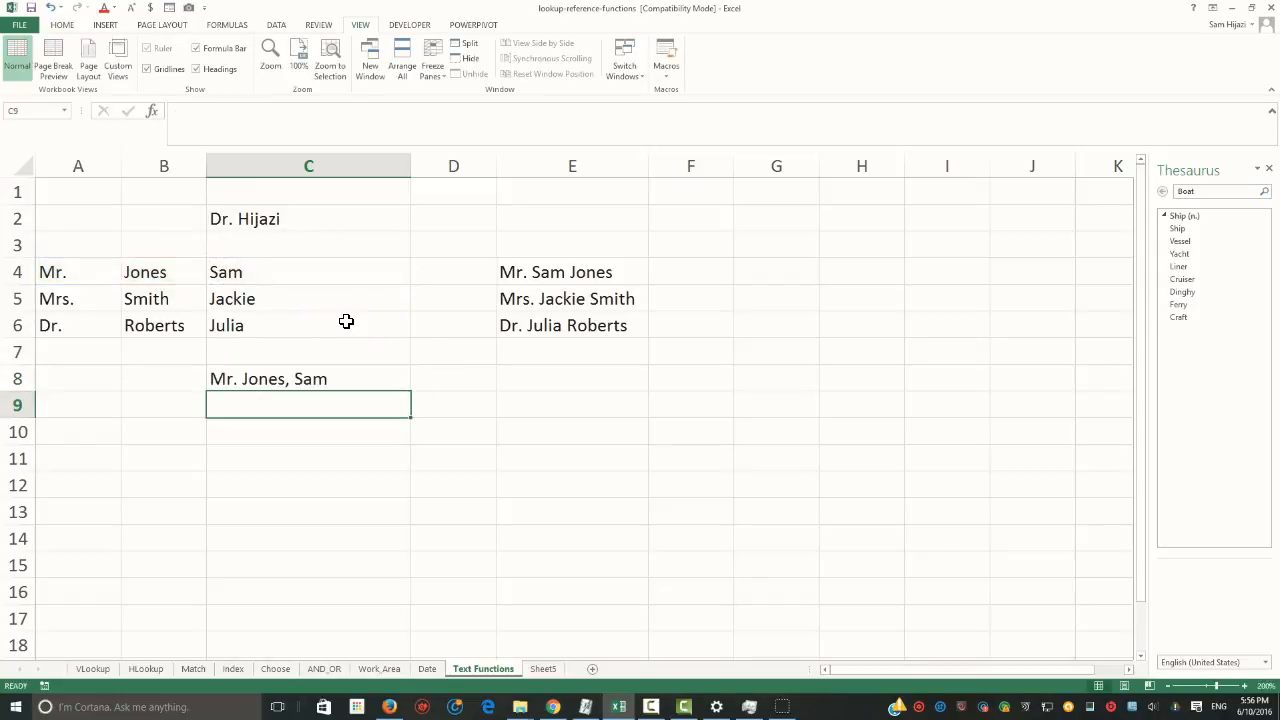
Fill the C8 formula down to C10
click(334, 381)
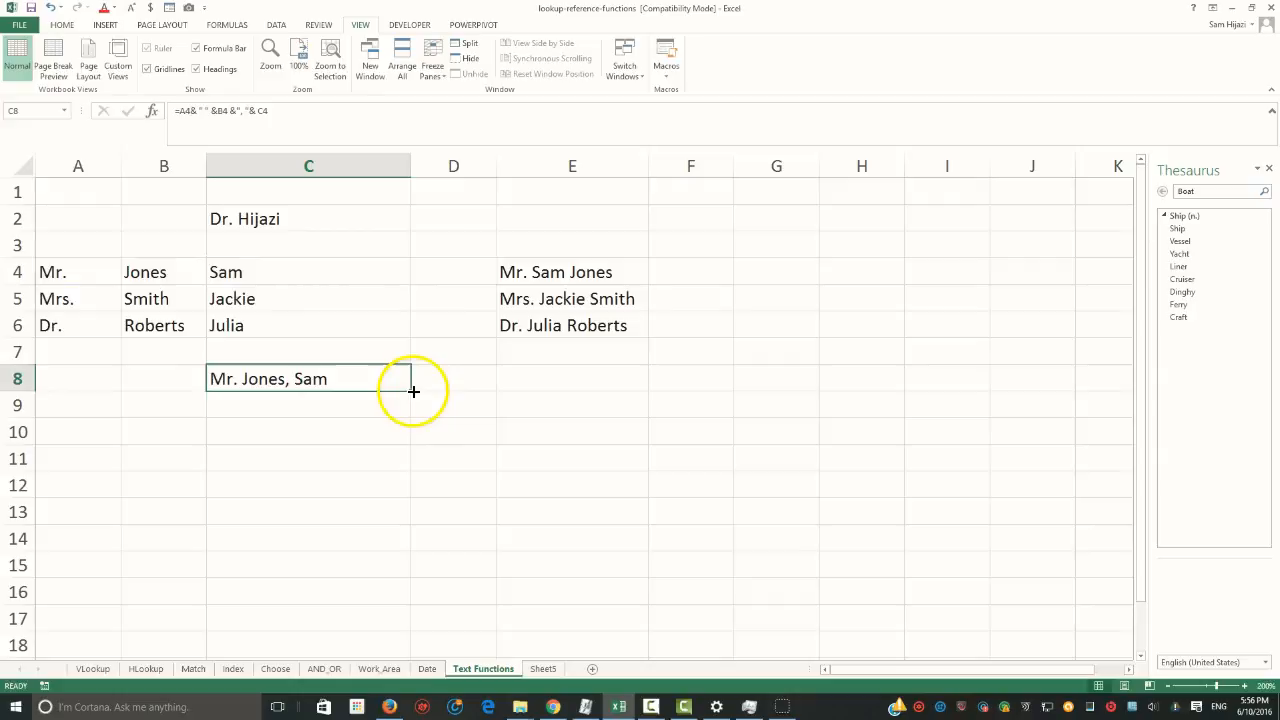
drag(411, 391, 405, 438)
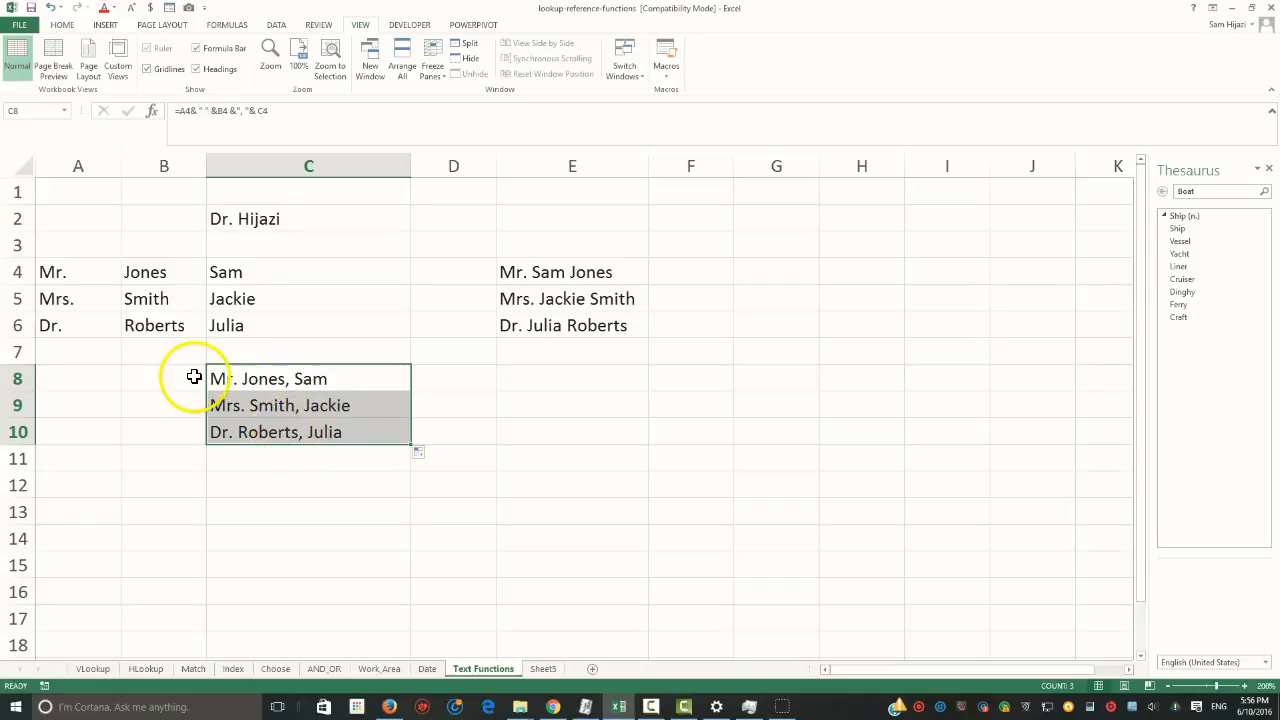
click(543, 379)
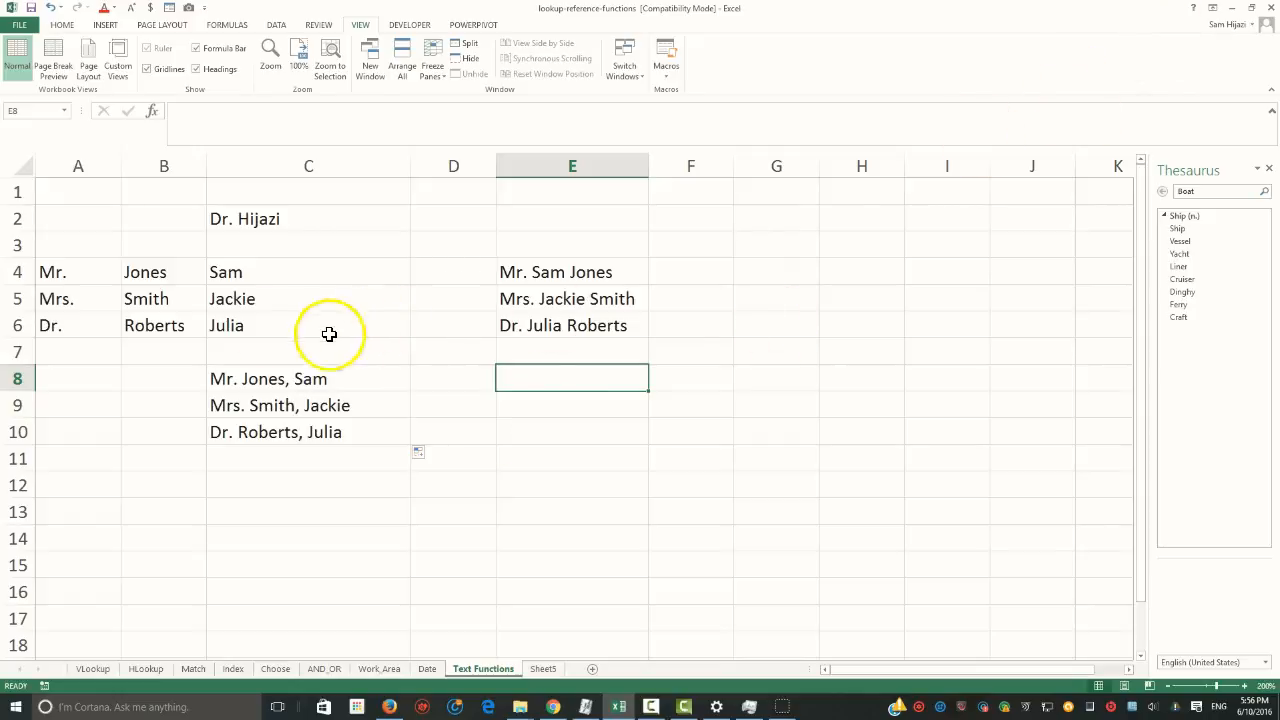
Switch to the blank Sheet5 worksheet and set its zoom magnification to 200%
click(543, 669)
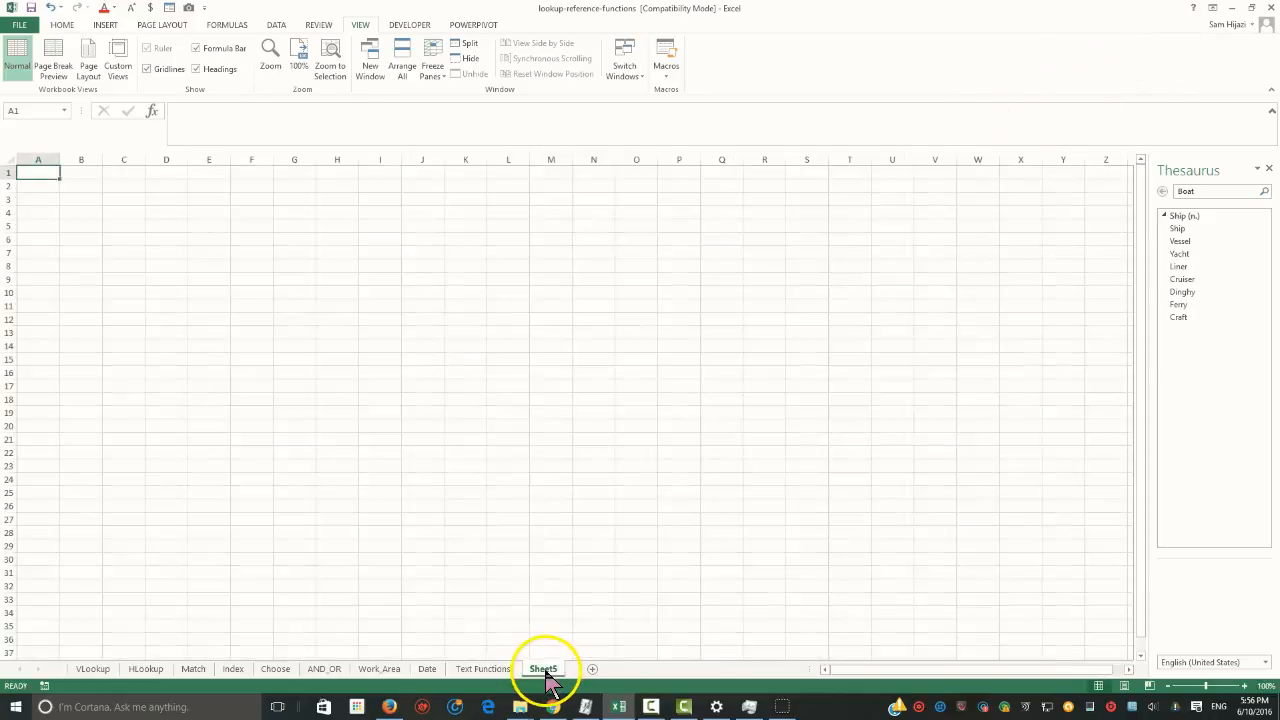
click(276, 51)
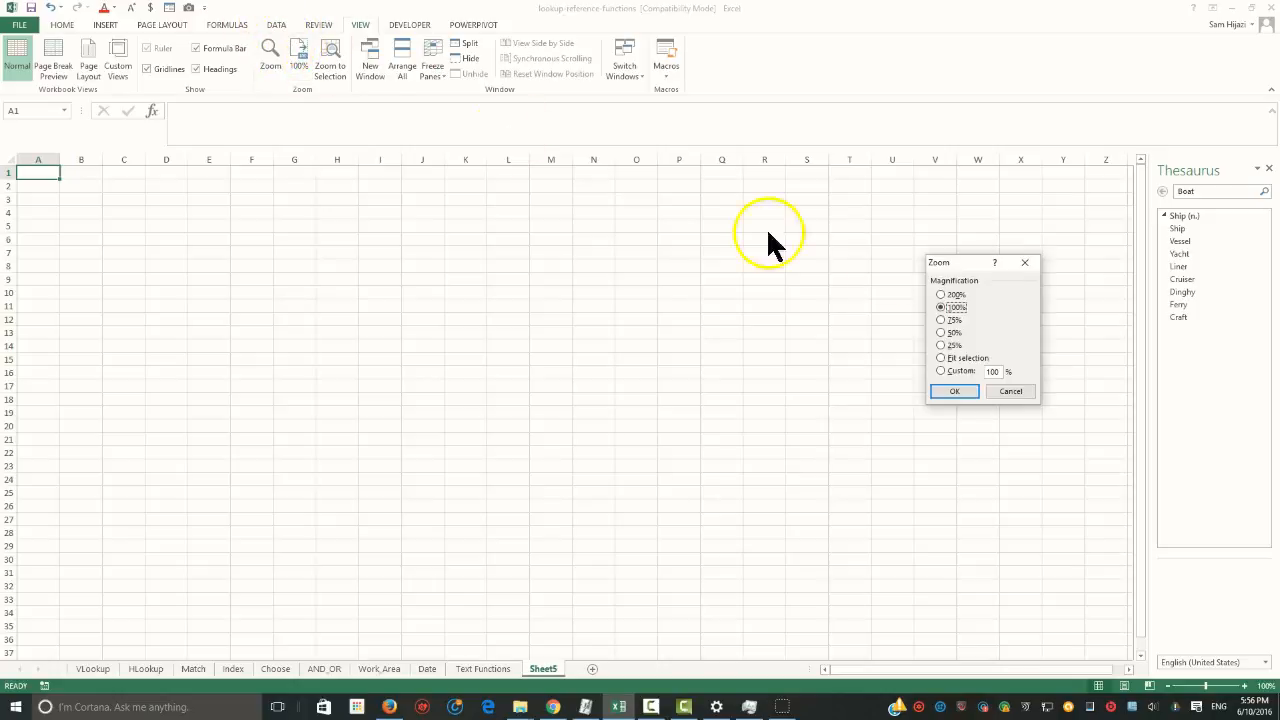
click(942, 296)
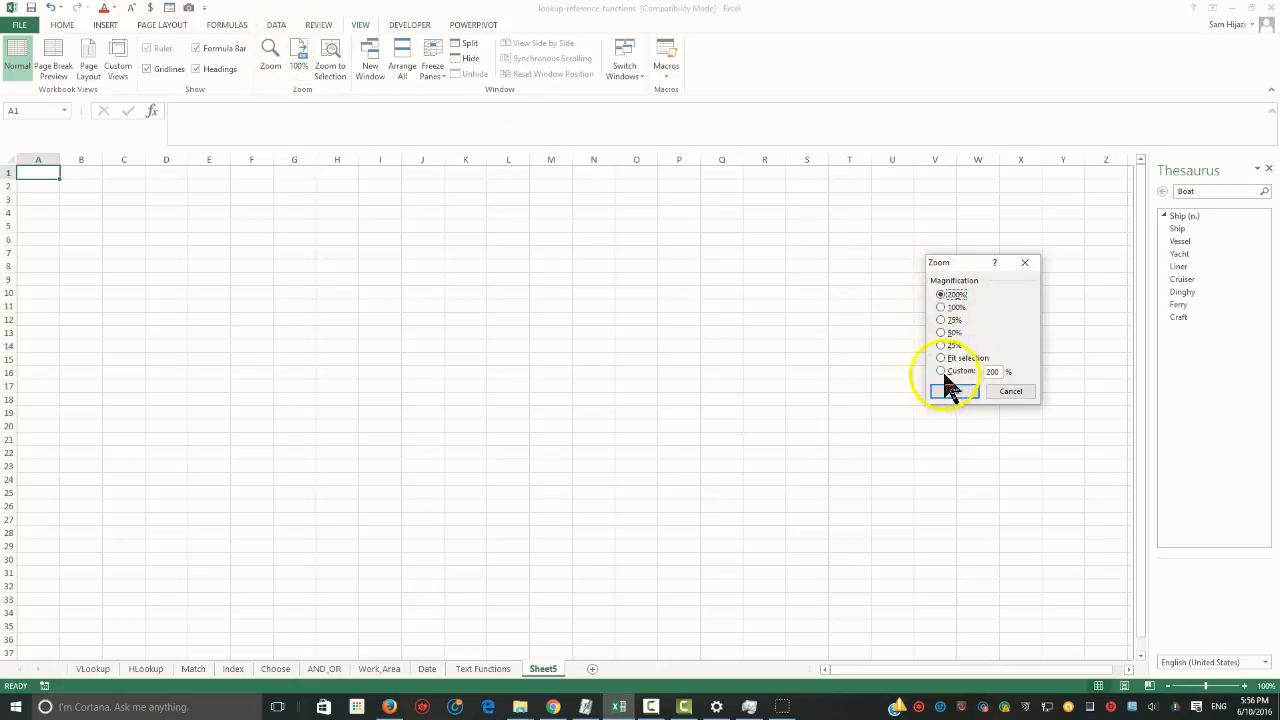
click(952, 390)
Enter the column headings Name, Salary, Raise and New Salary in cells C2 to F2
click(230, 220)
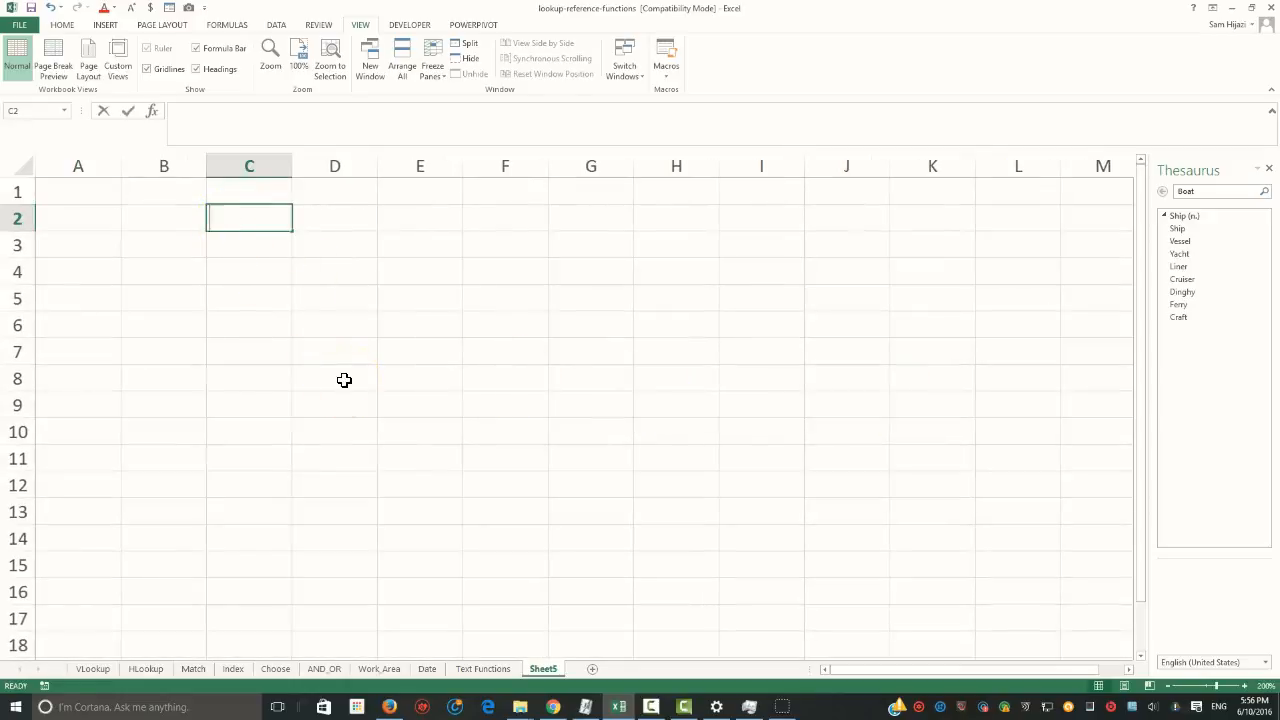
text(Name)
key(Tab)
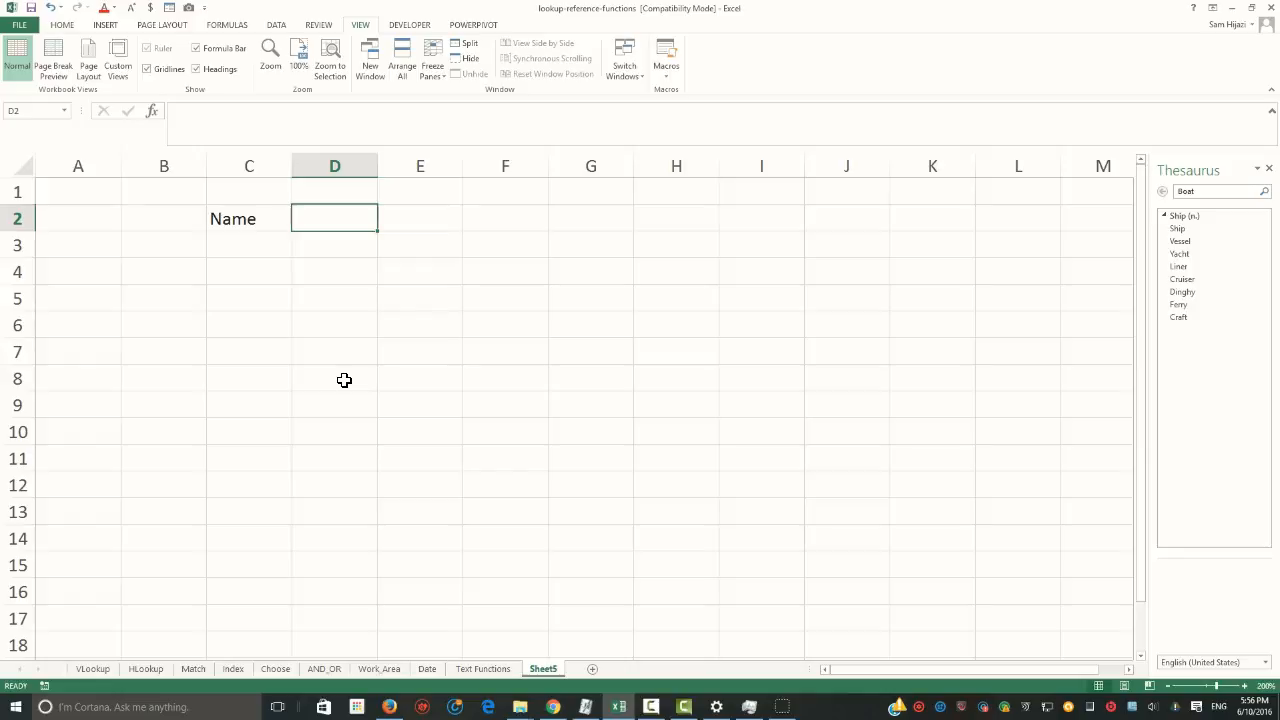
text(Salary)
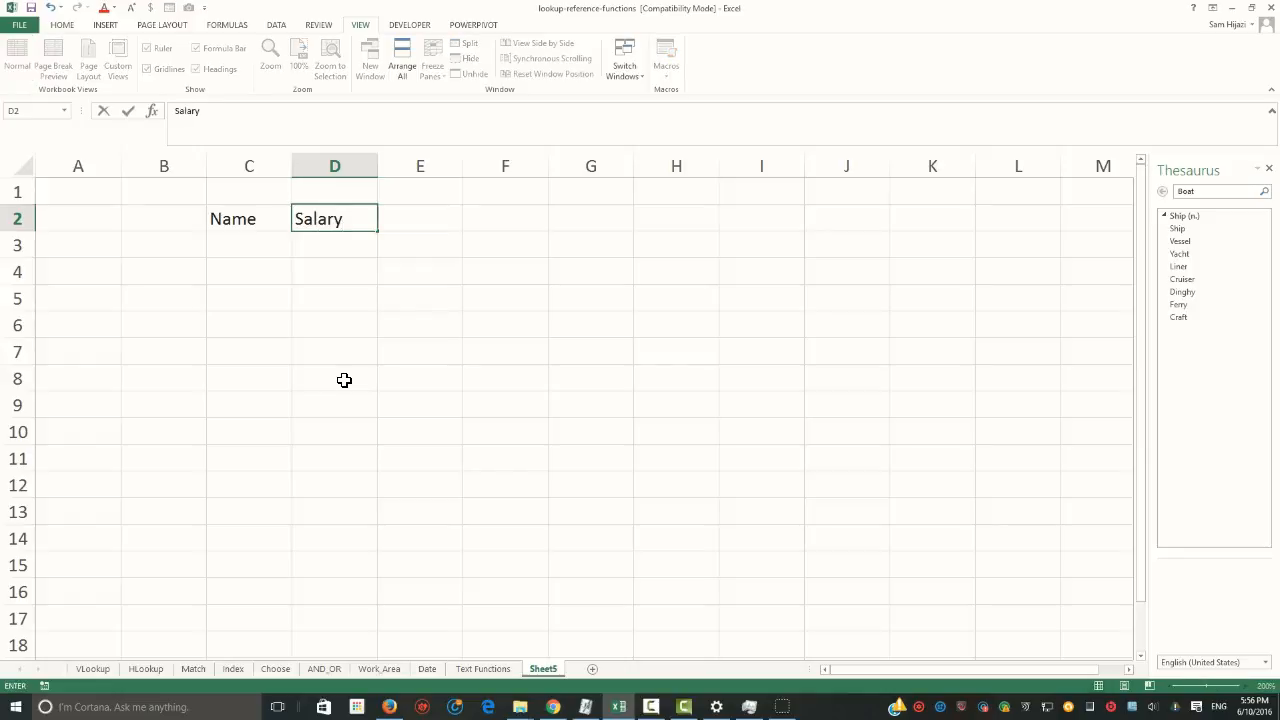
key(Tab)
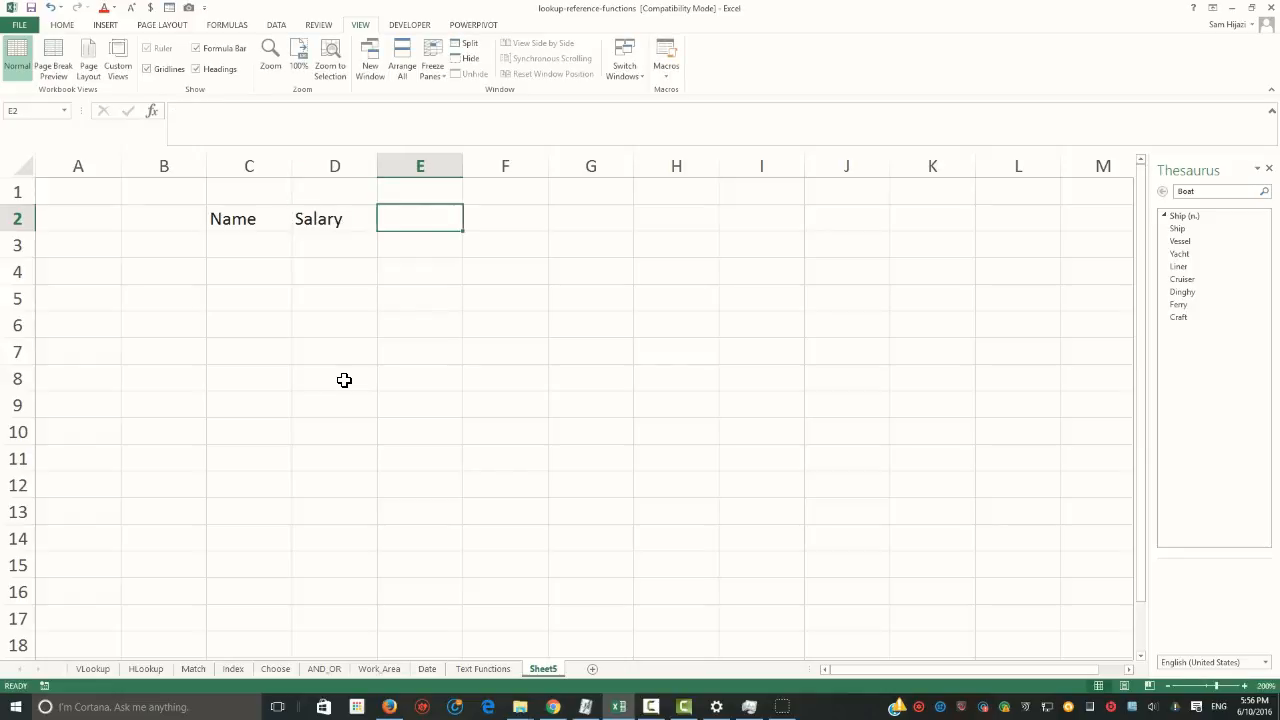
text(Raise)
key(Tab)
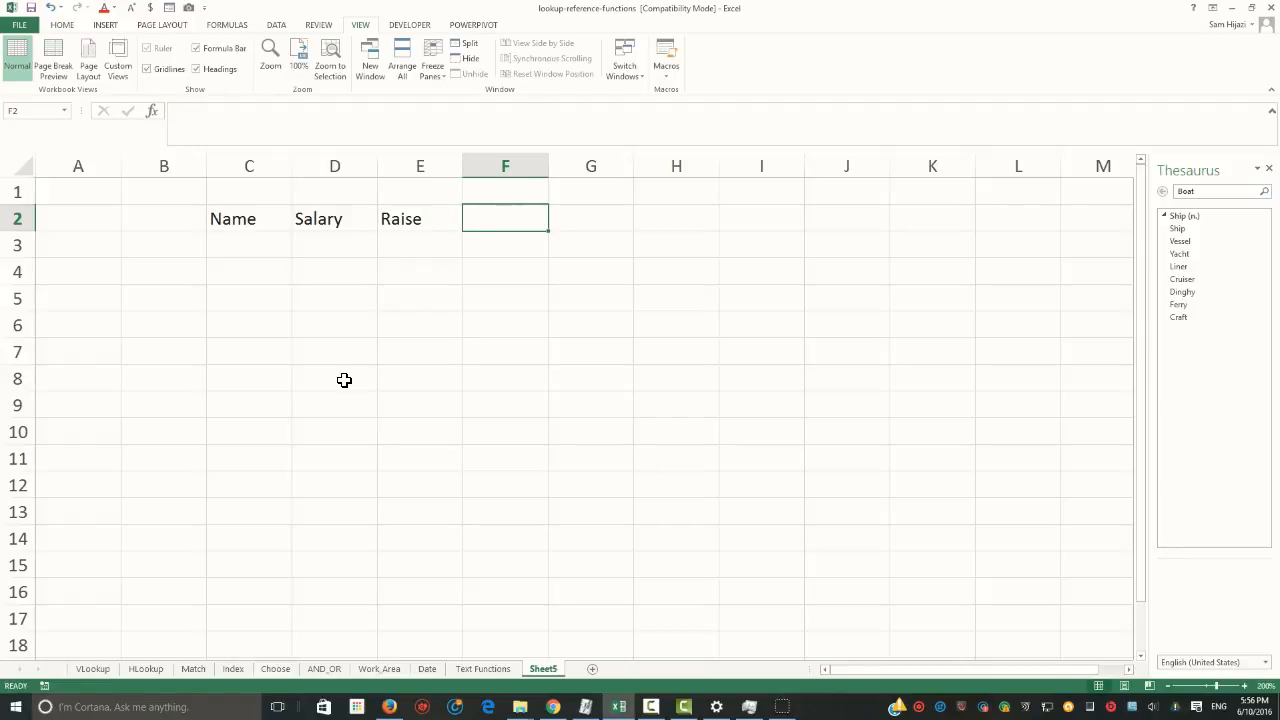
text(New Salary)
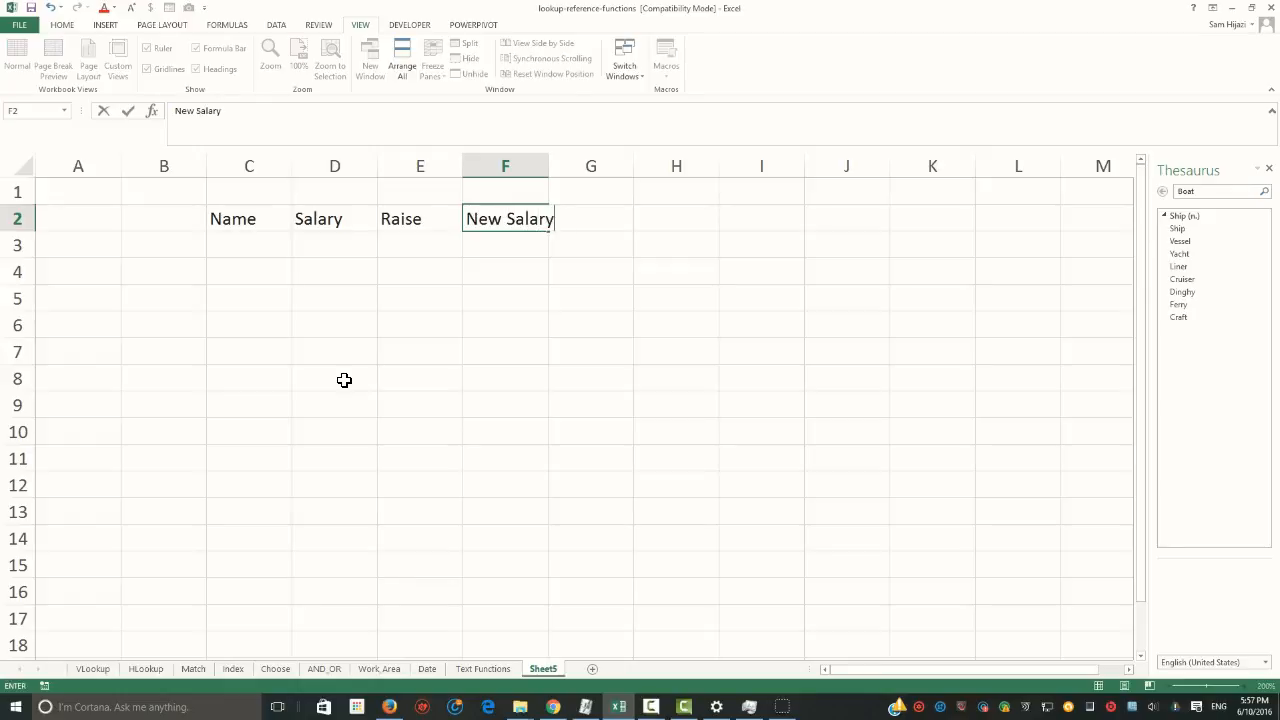
key(Return)
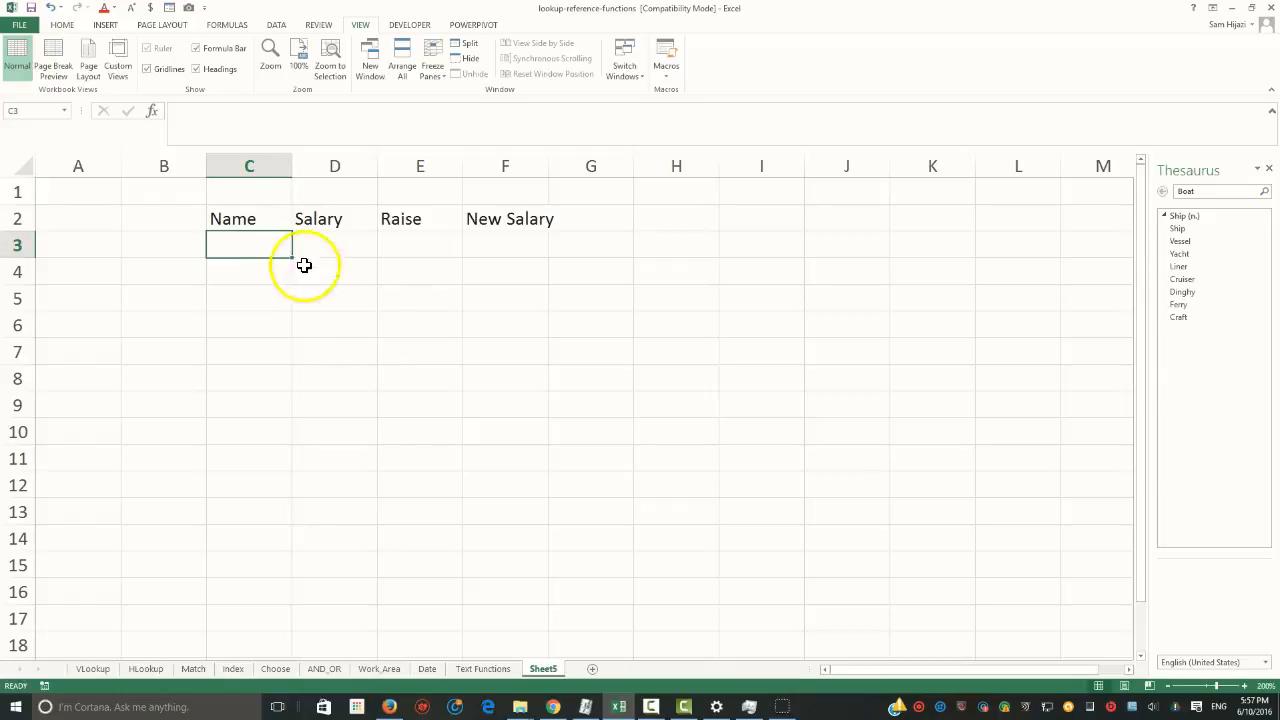
Move the four headings from C2:F2 to A1:D1 and widen column D to fit the New Salary heading
drag(259, 222, 494, 217)
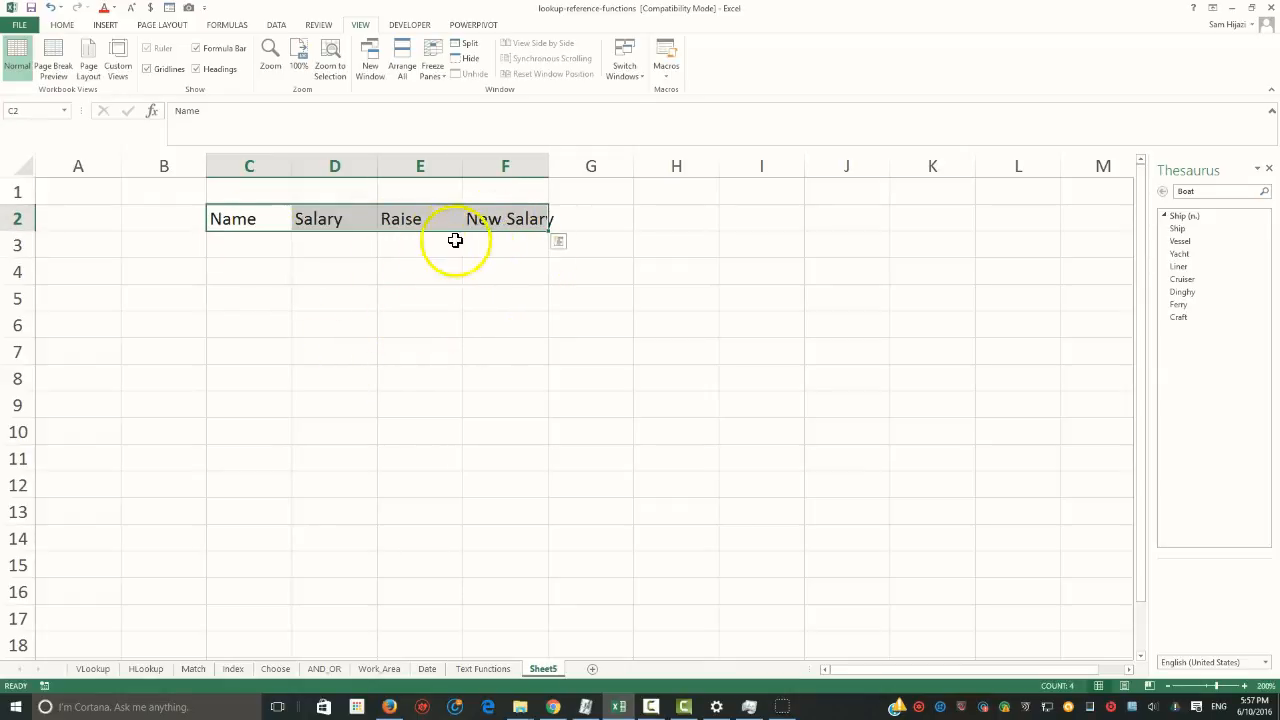
click(60, 25)
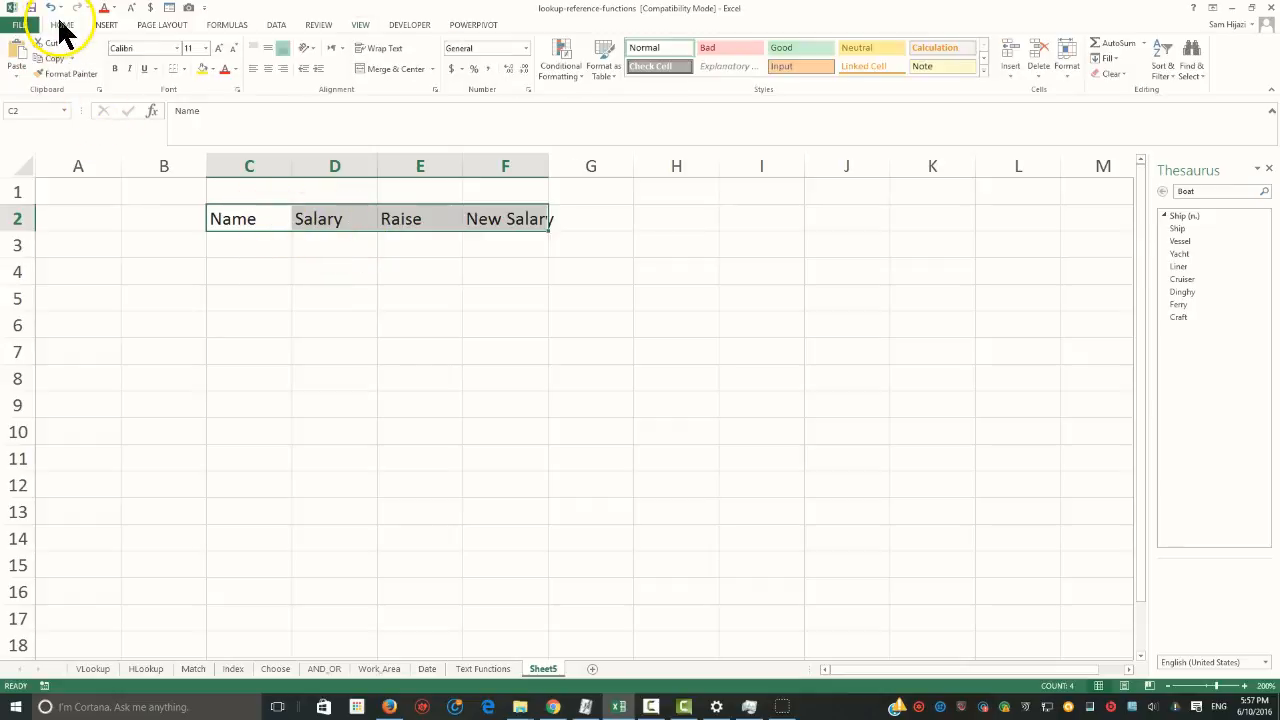
click(48, 43)
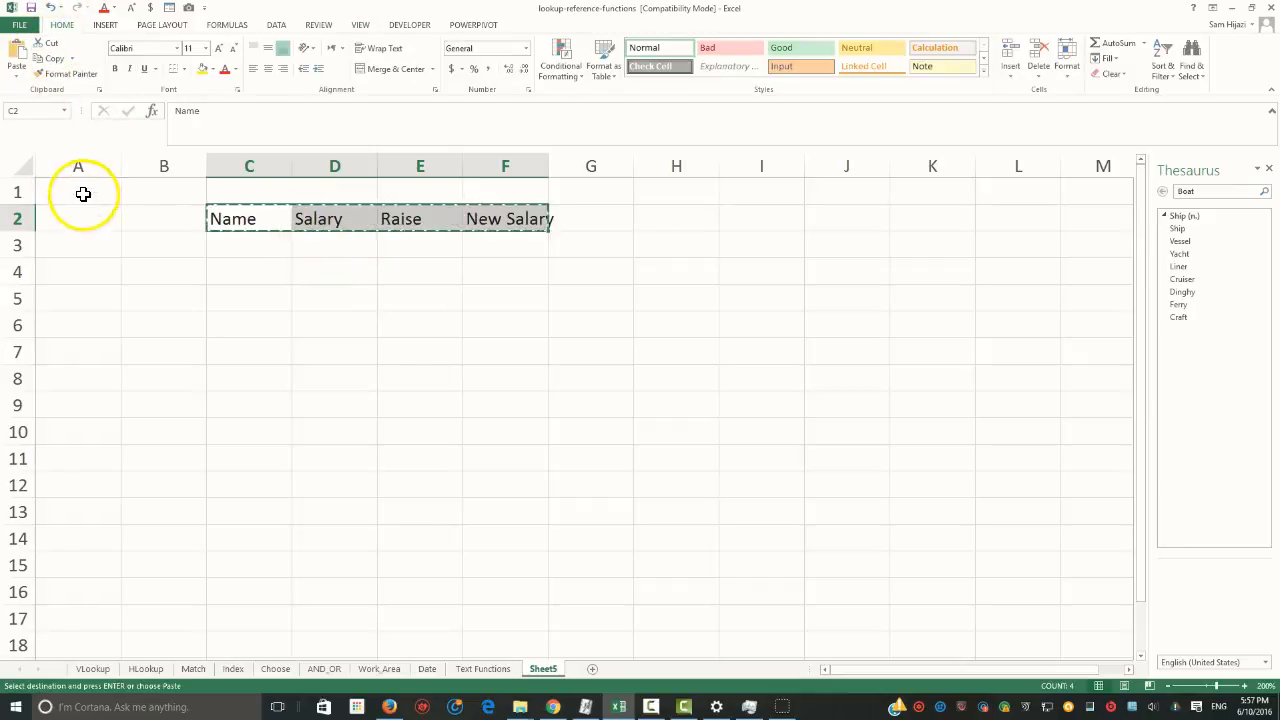
click(83, 192)
click(18, 74)
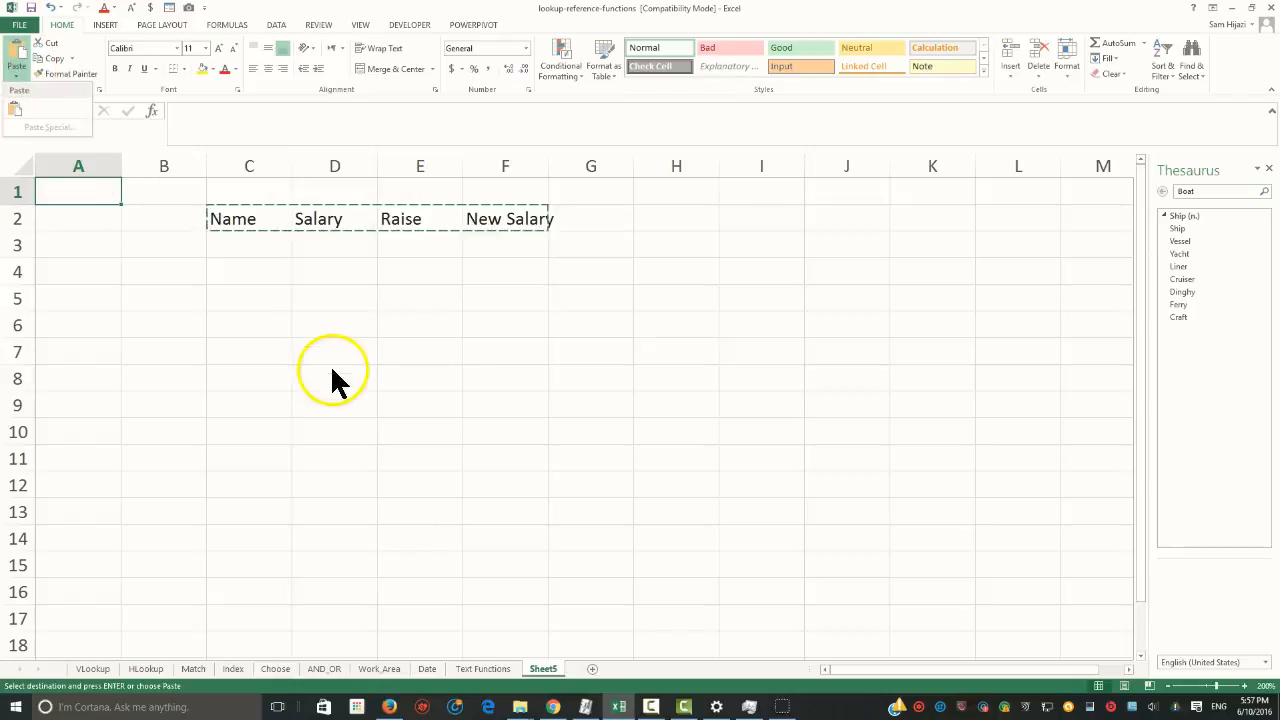
click(18, 112)
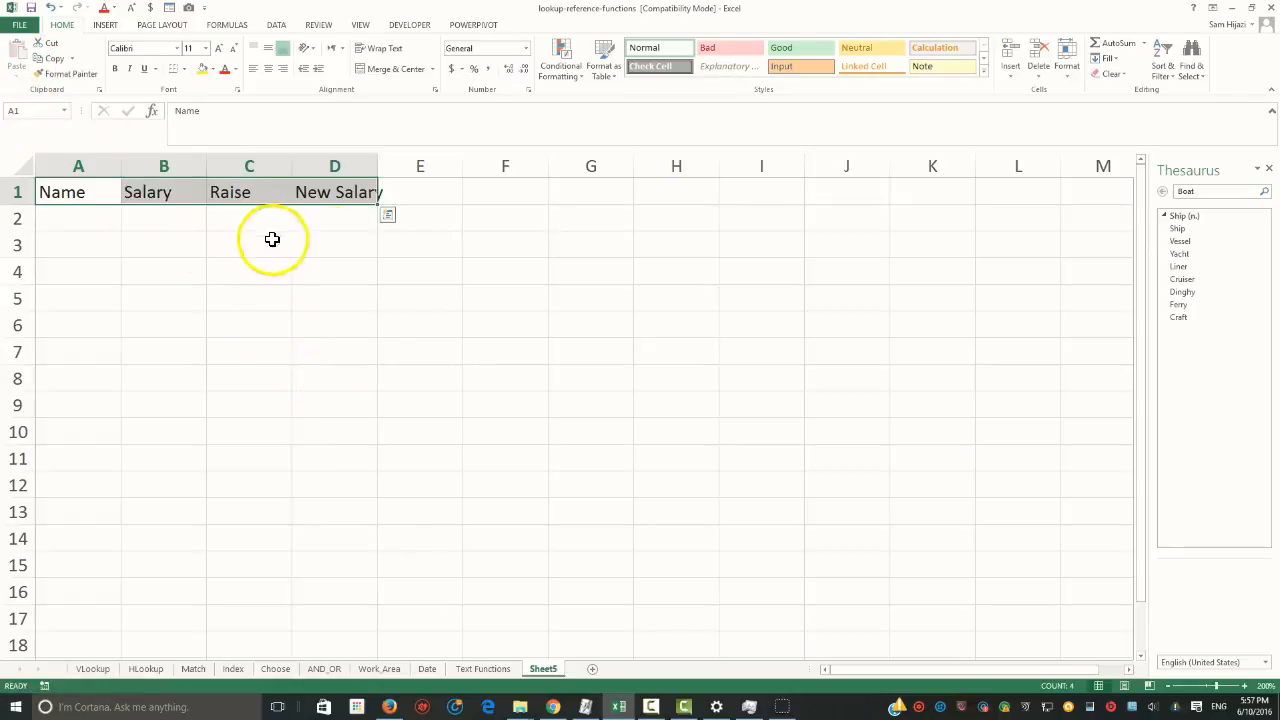
drag(373, 175, 397, 166)
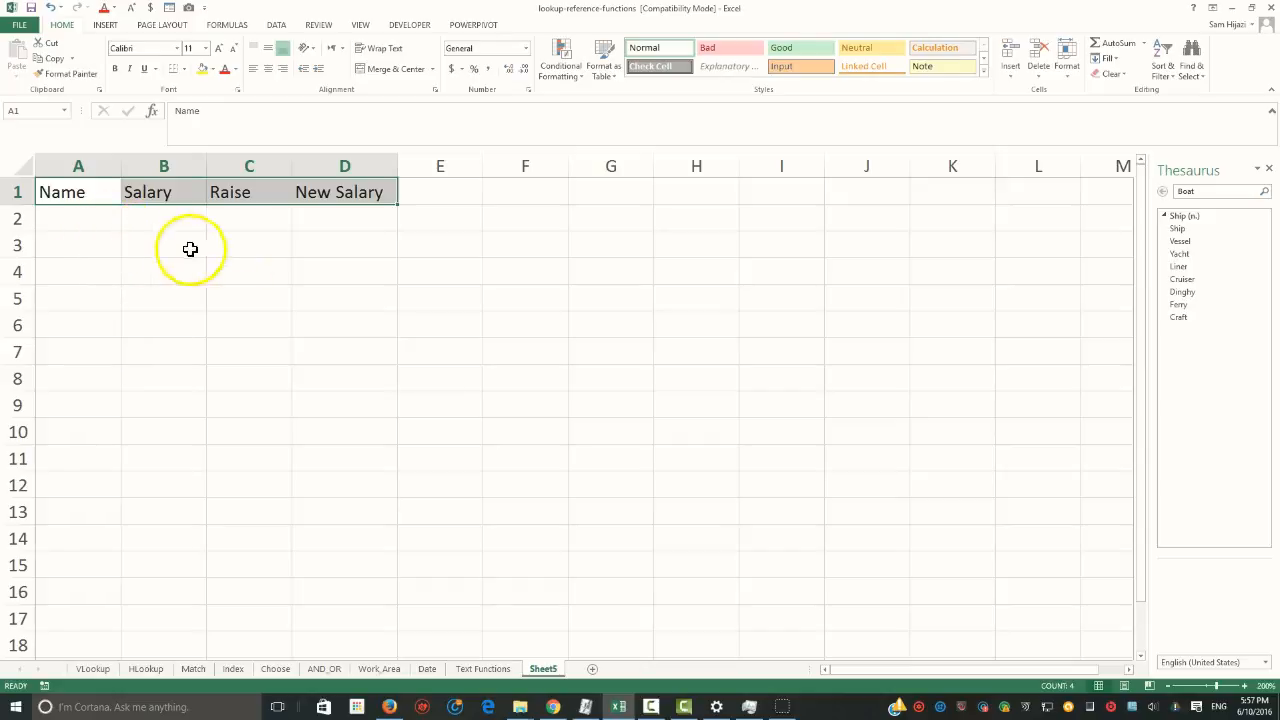
Enter four employees' first names under the Name heading in cells A2 to A5
click(116, 220)
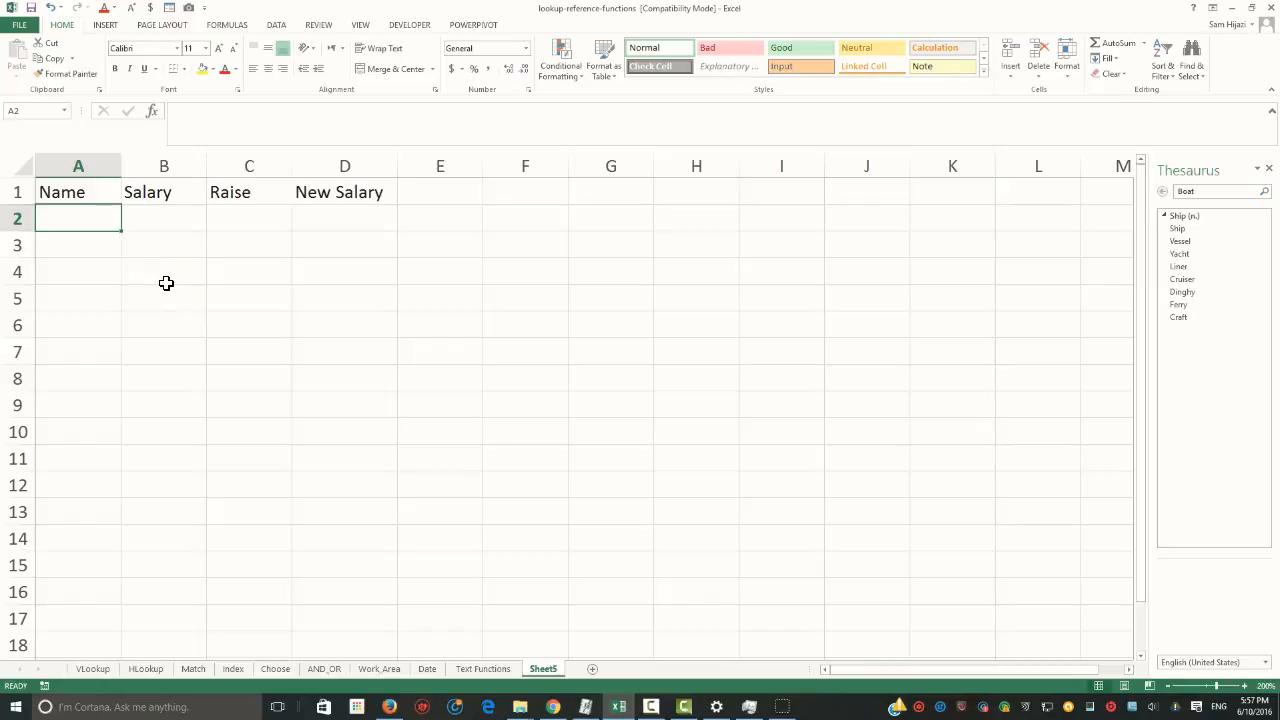
text(John)
key(Return)
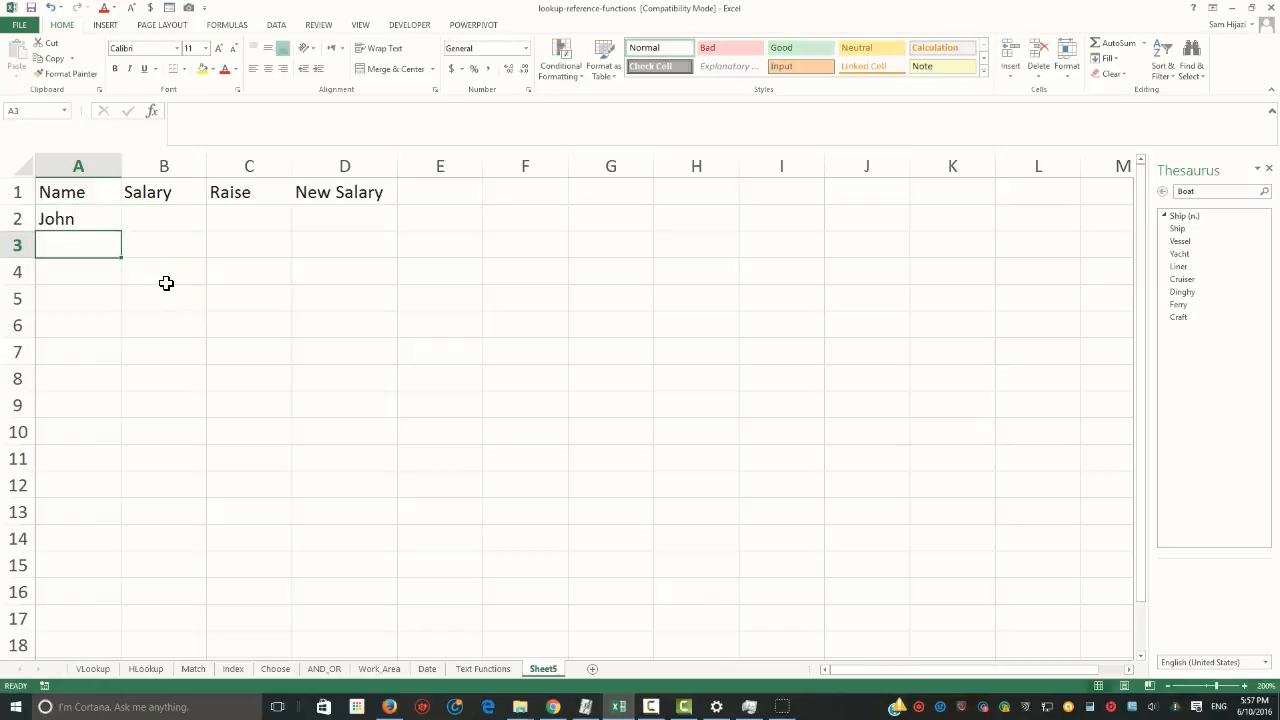
text(Mary)
key(Return)
text(Sally)
key(Return)
text(Tony)
key(Return)
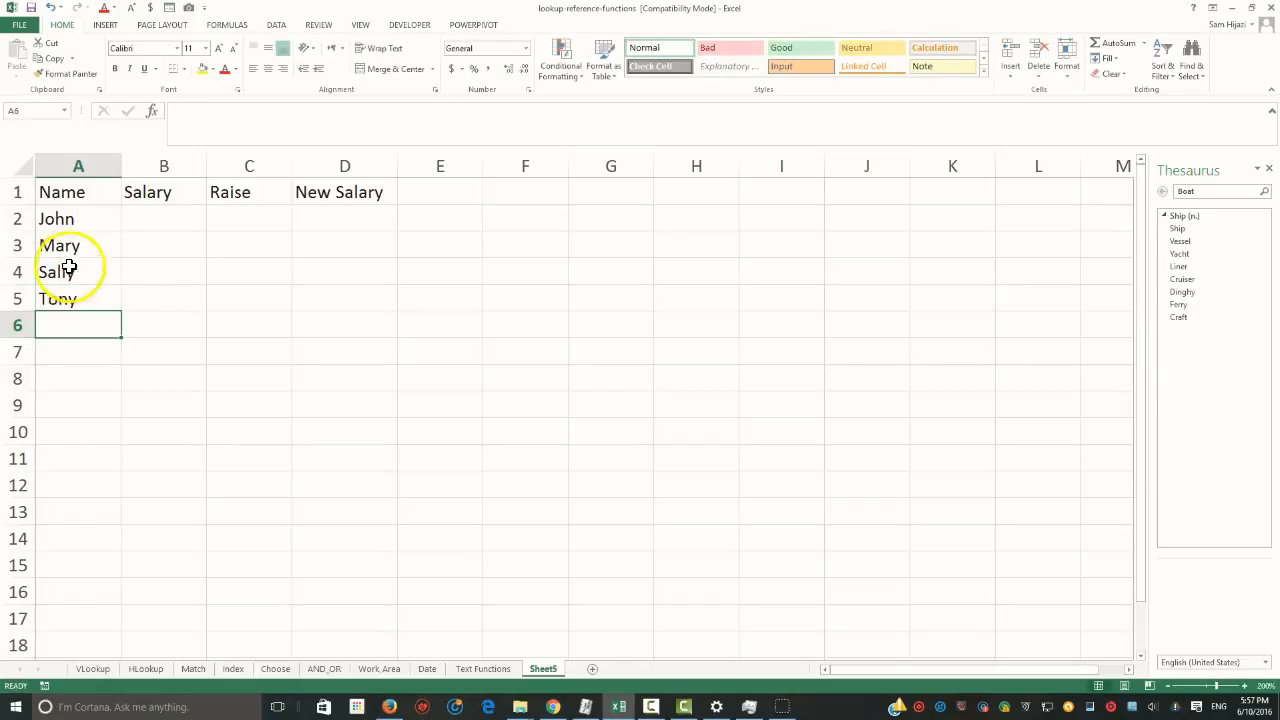
Enter 89000 as the first employee's salary in cell B2
click(179, 218)
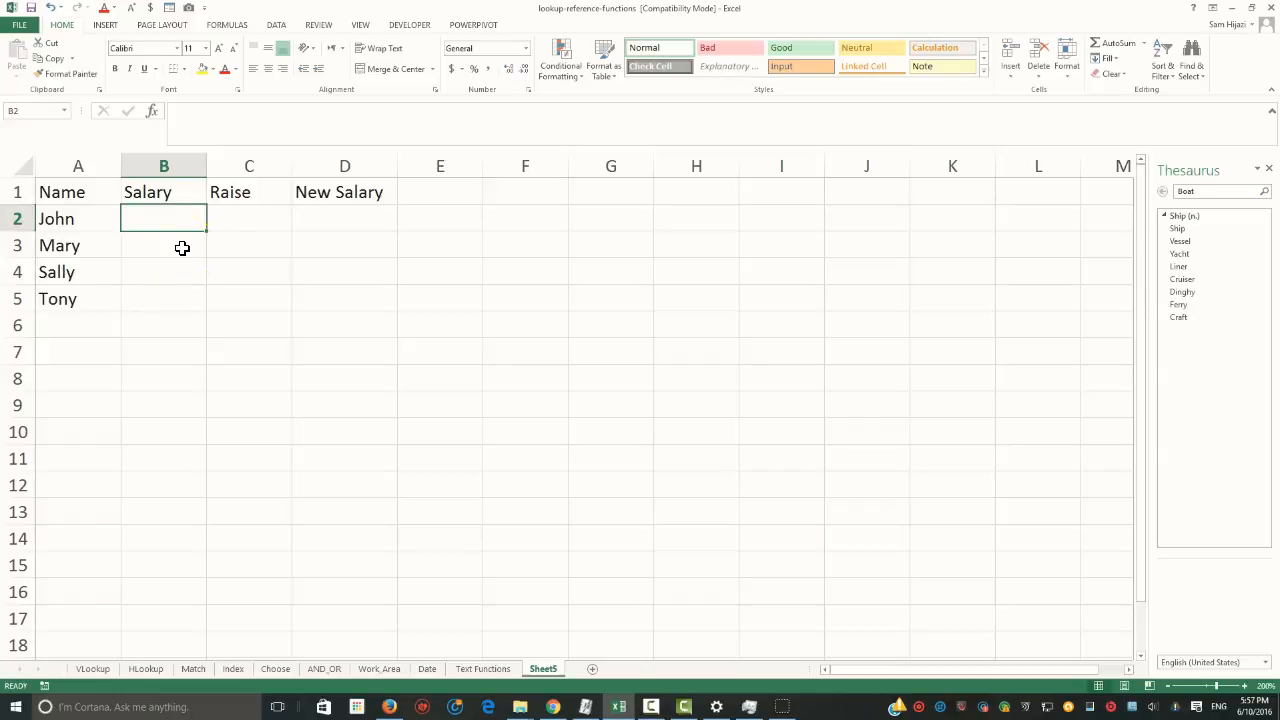
text(89000)
key(Tab)
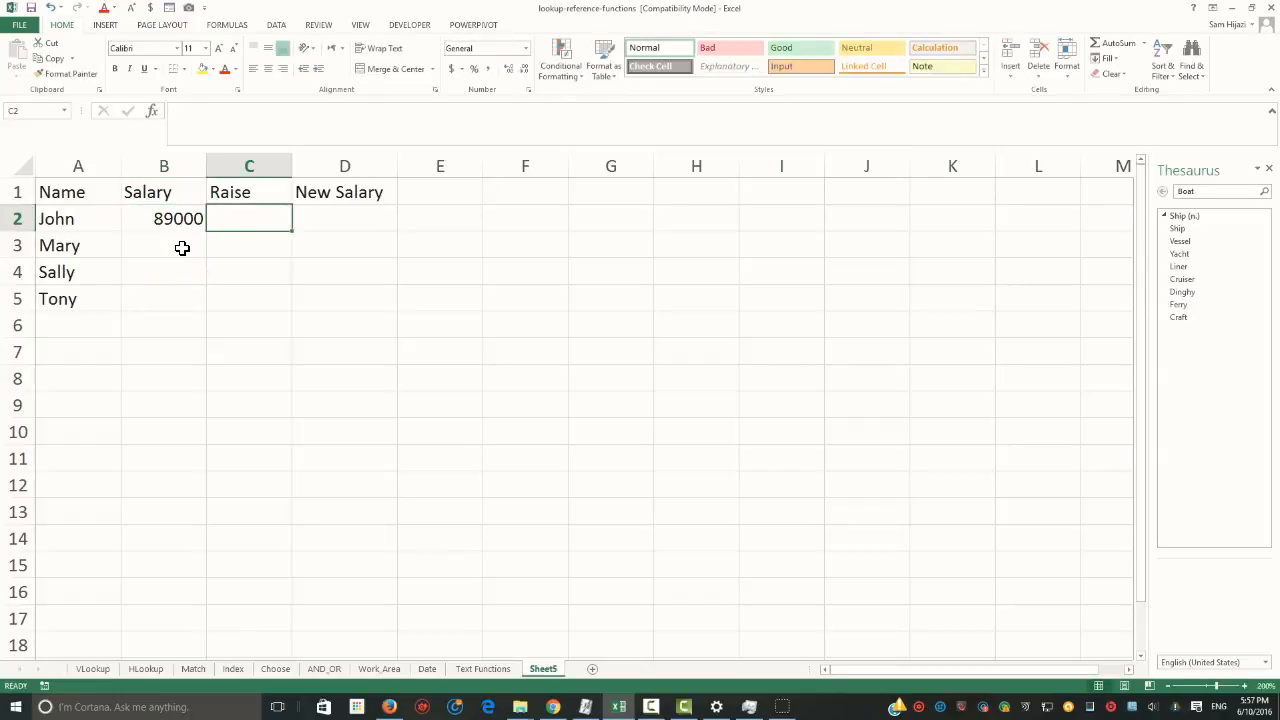
Enter a raise of 5% in cell C2 and fill it down to C5
text(5%)
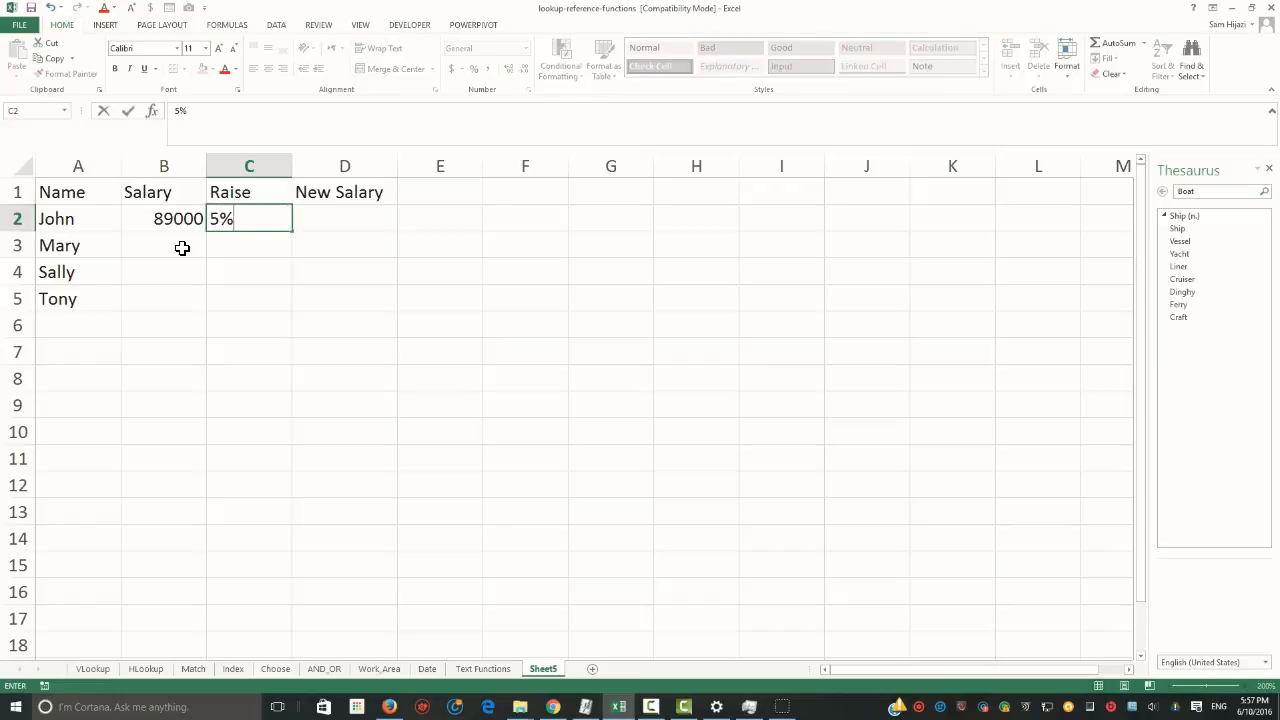
key(Tab)
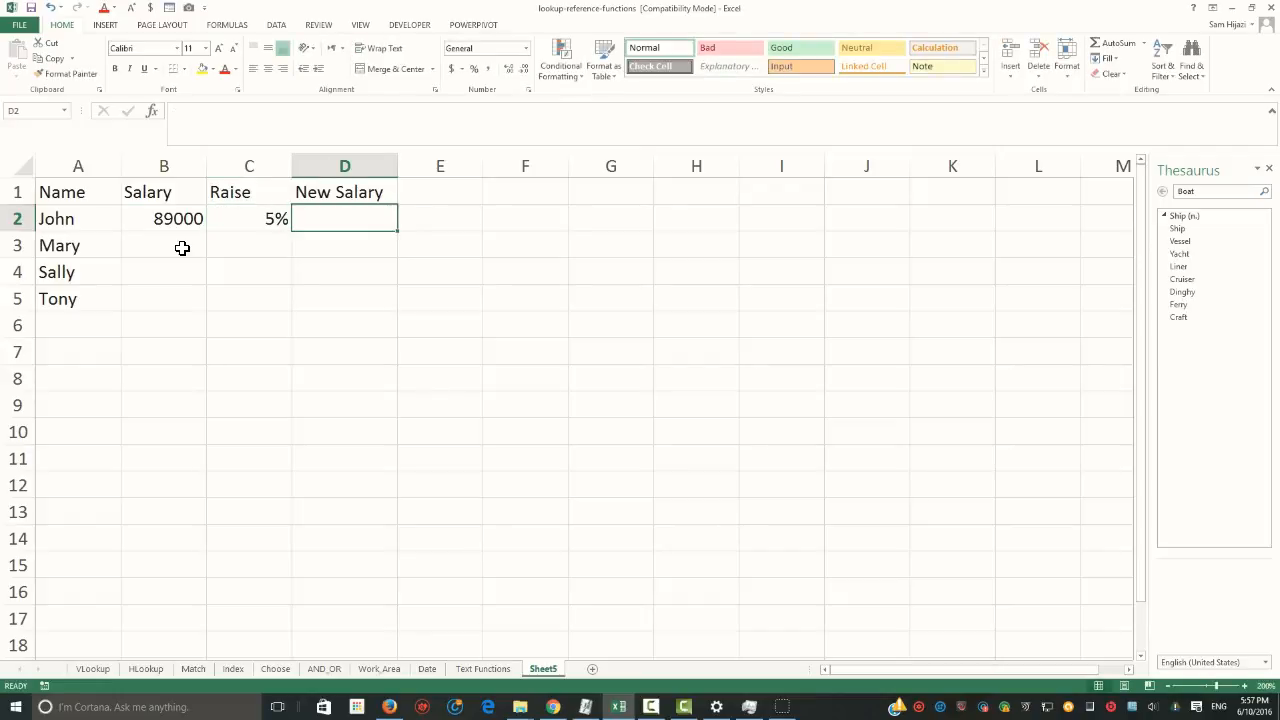
click(268, 219)
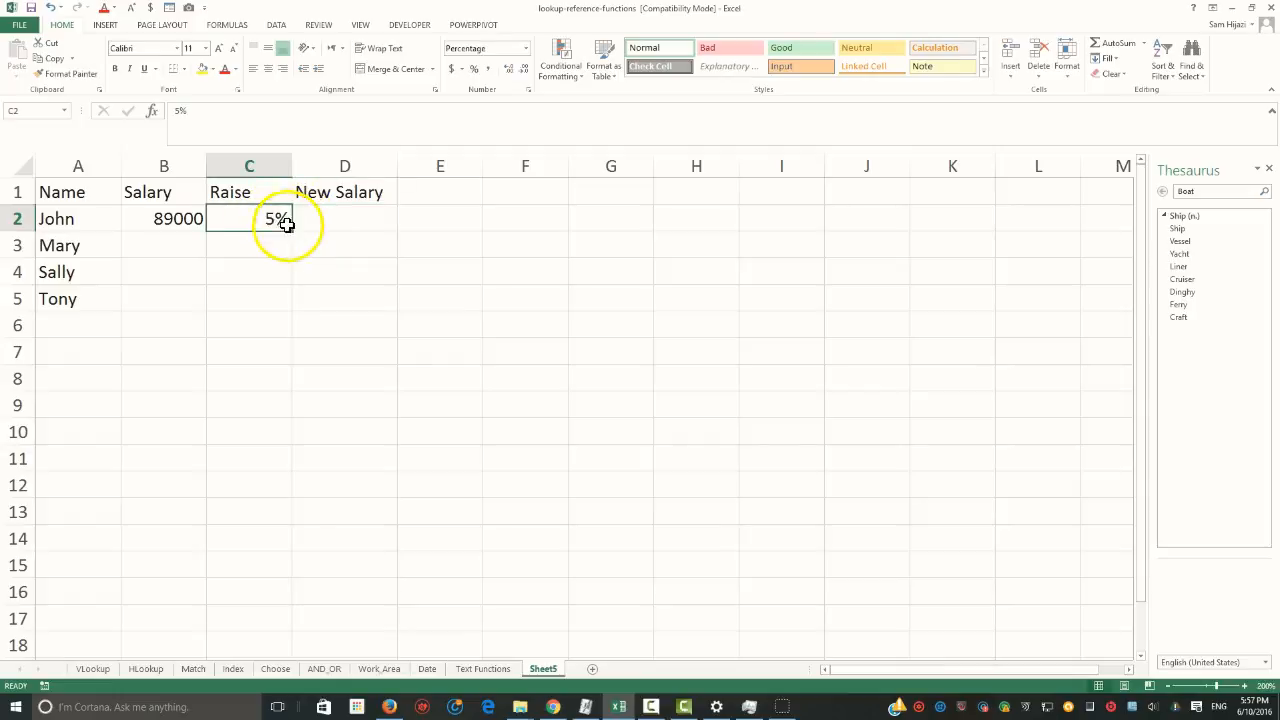
drag(291, 230, 283, 300)
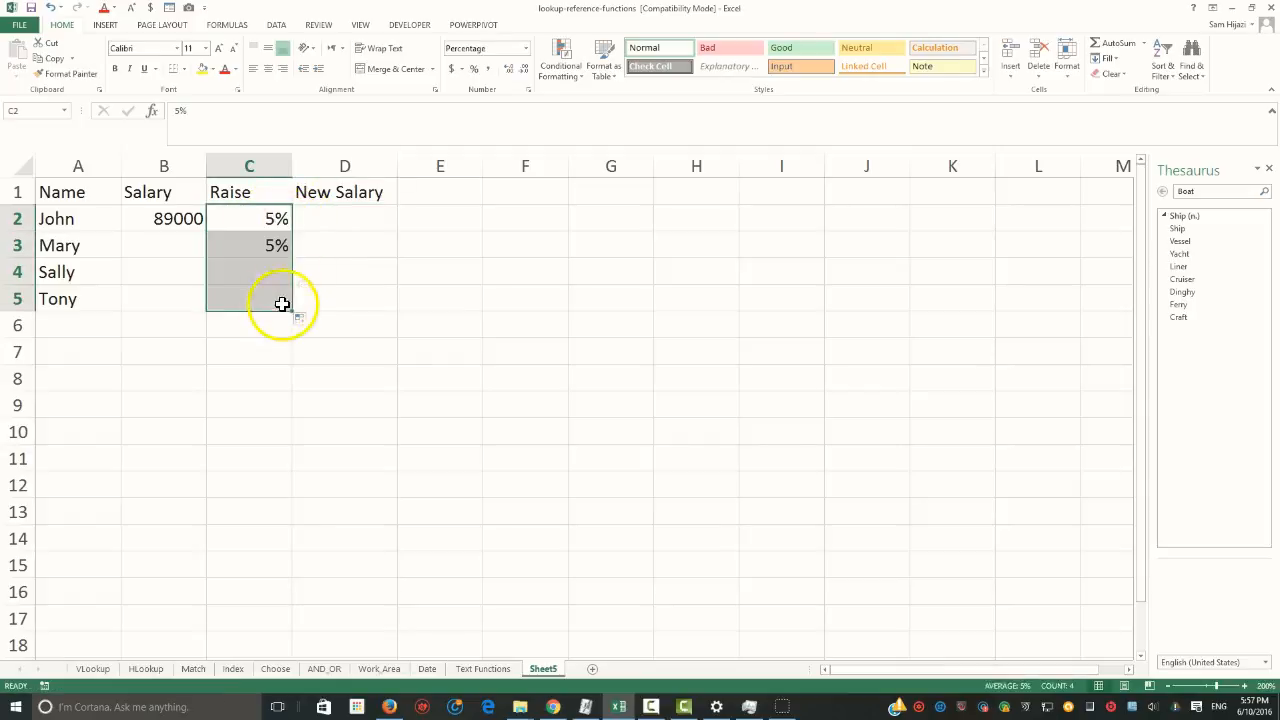
Enter the salaries 90000, 125000 and 200000 in B3 to B5, and apply the dollar Accounting number format to B2:B5
click(180, 247)
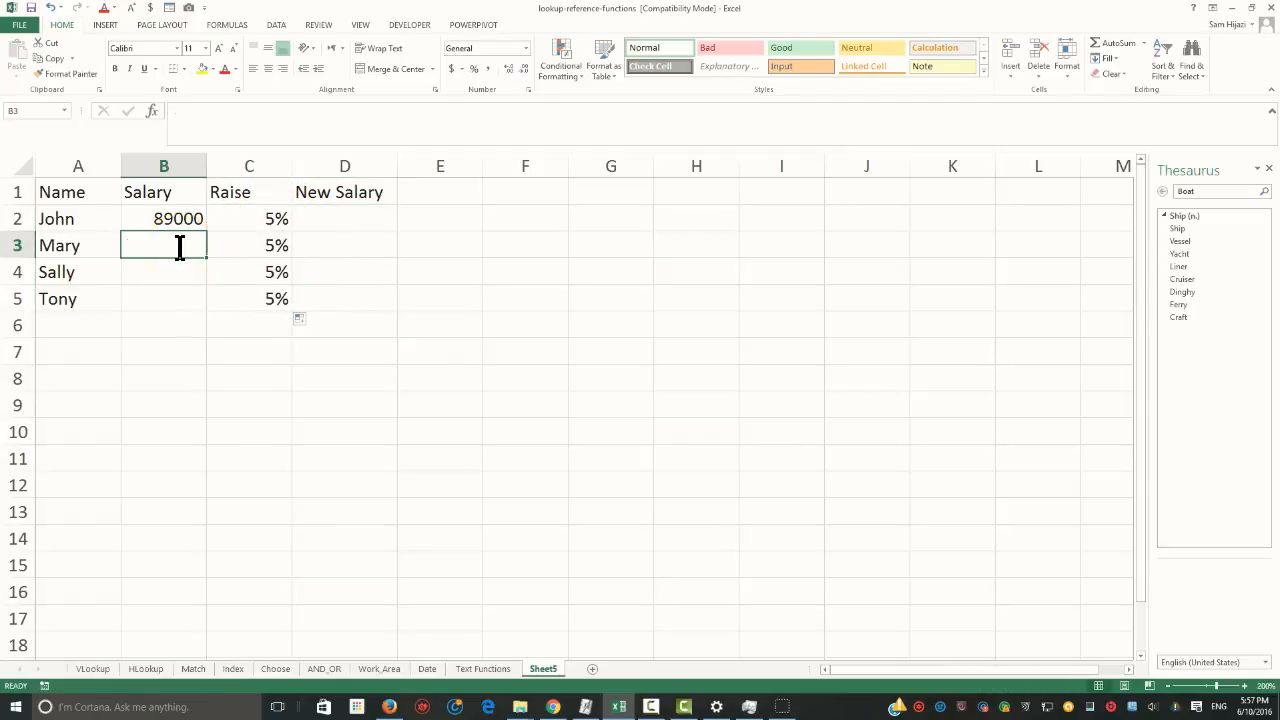
text(90000)
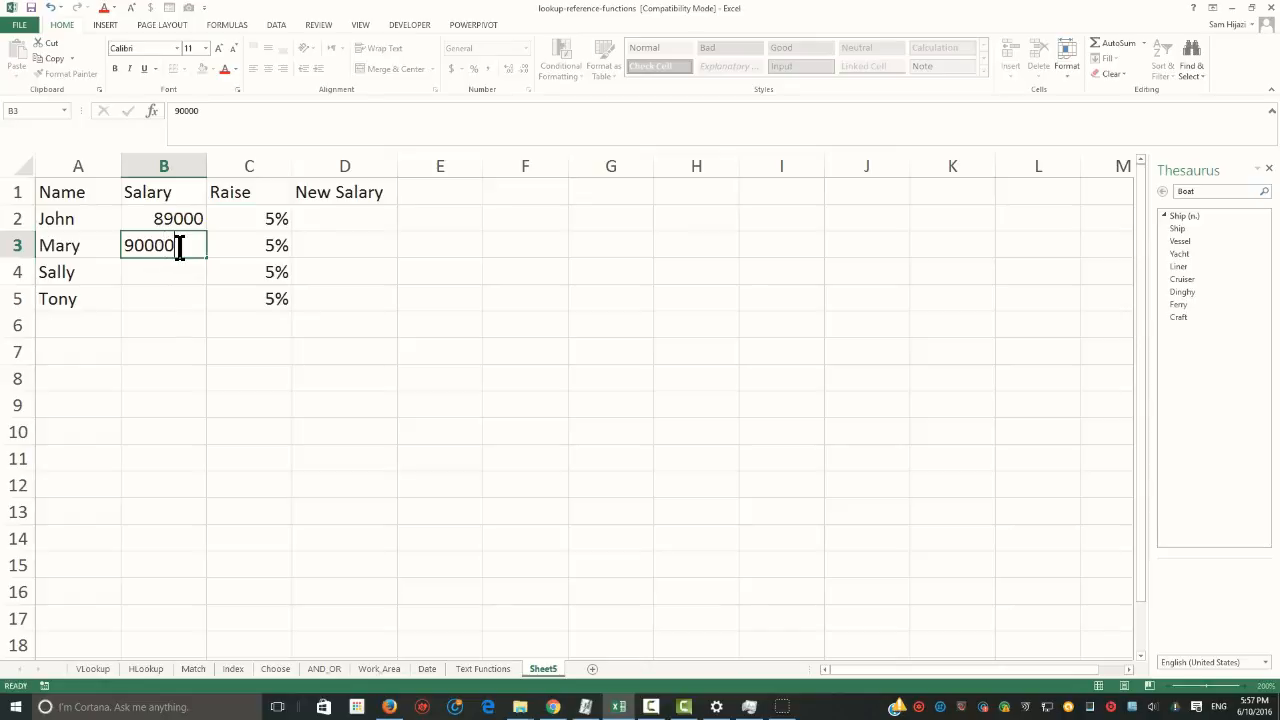
key(Return)
text(125000)
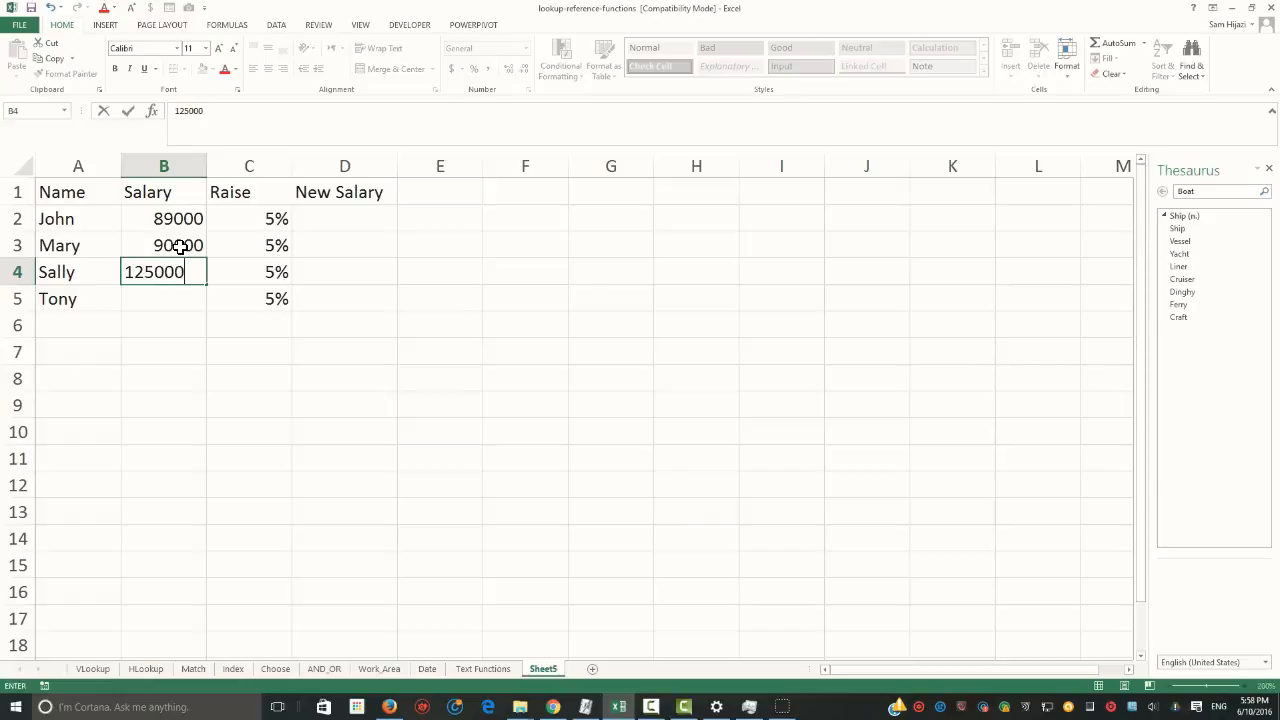
key(Return)
text(200000)
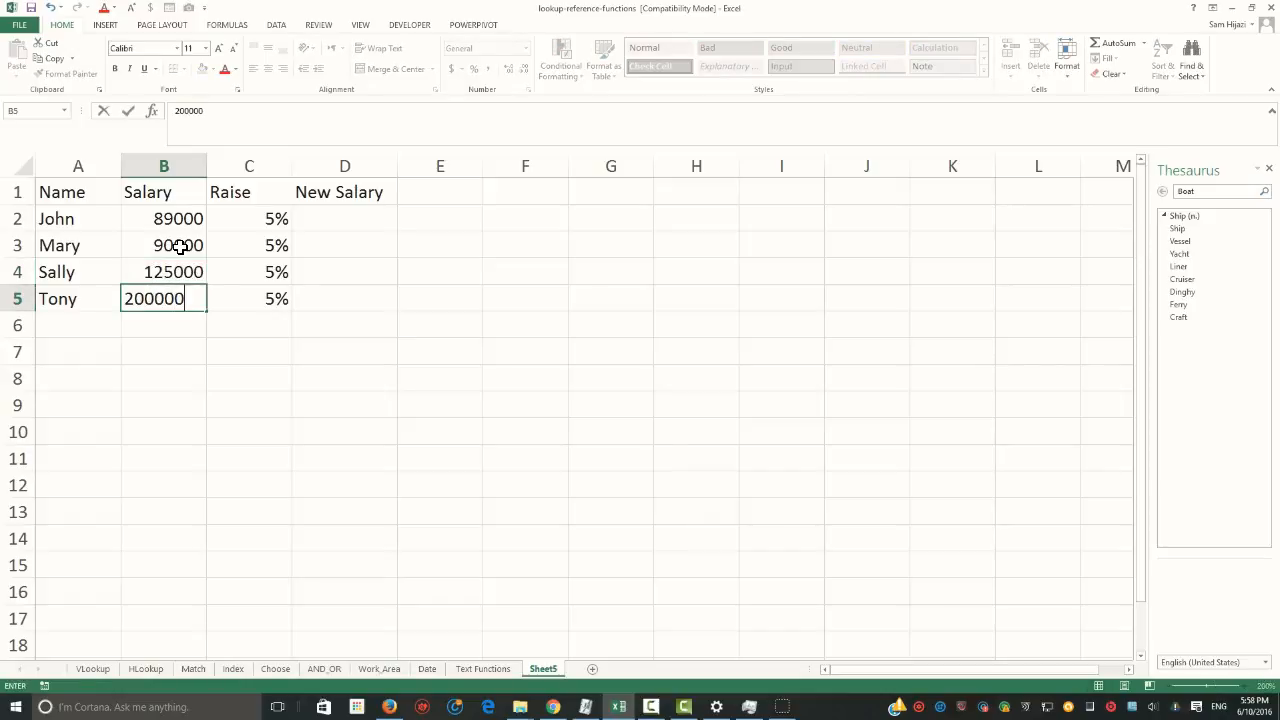
key(Tab)
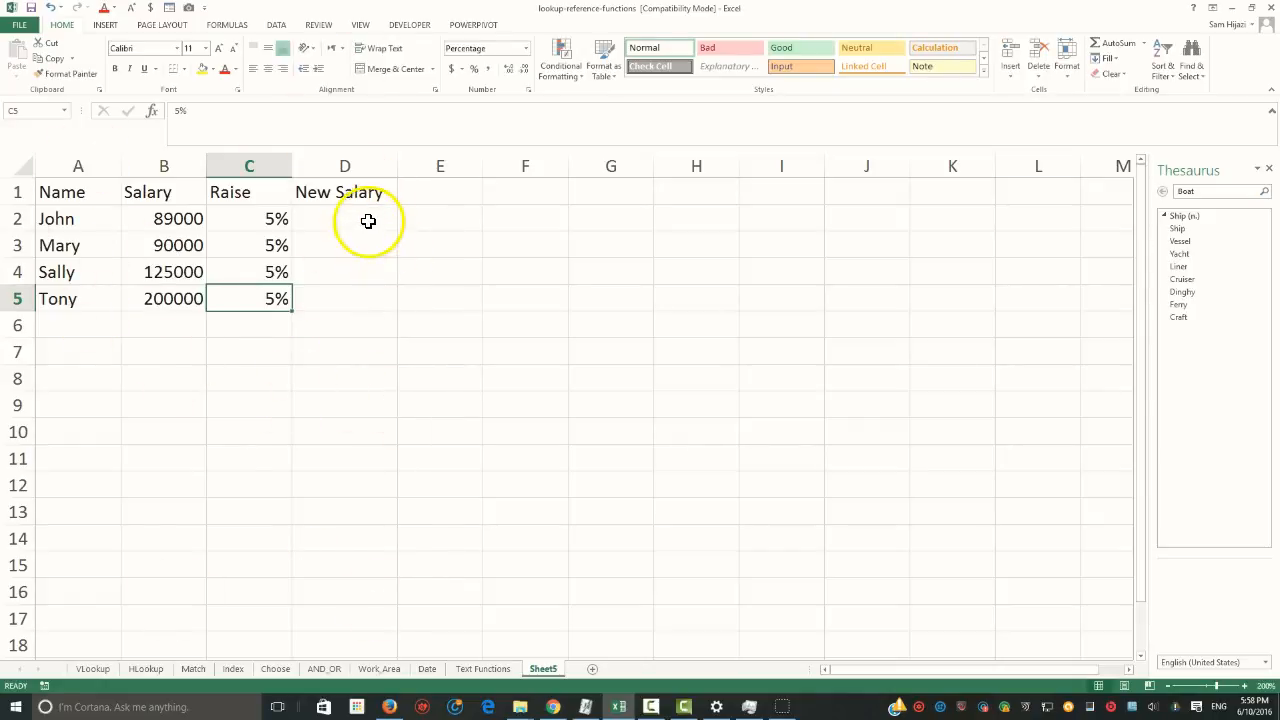
drag(196, 224, 192, 299)
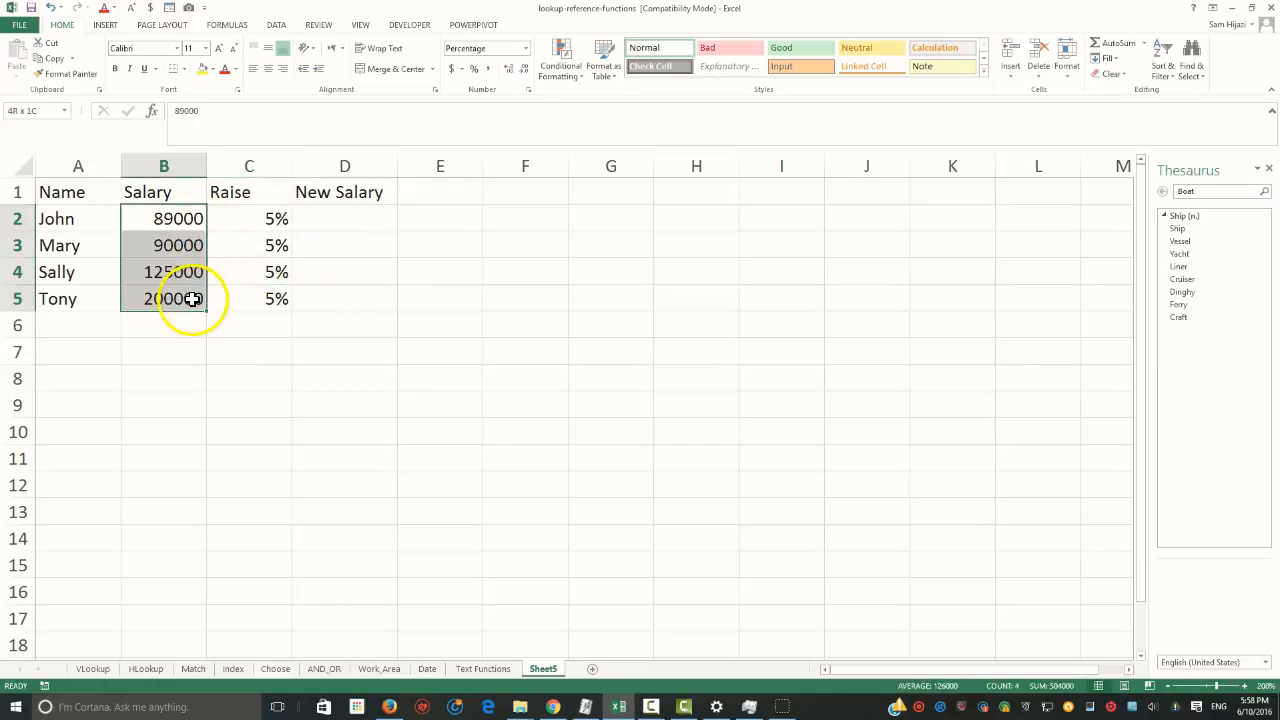
click(451, 68)
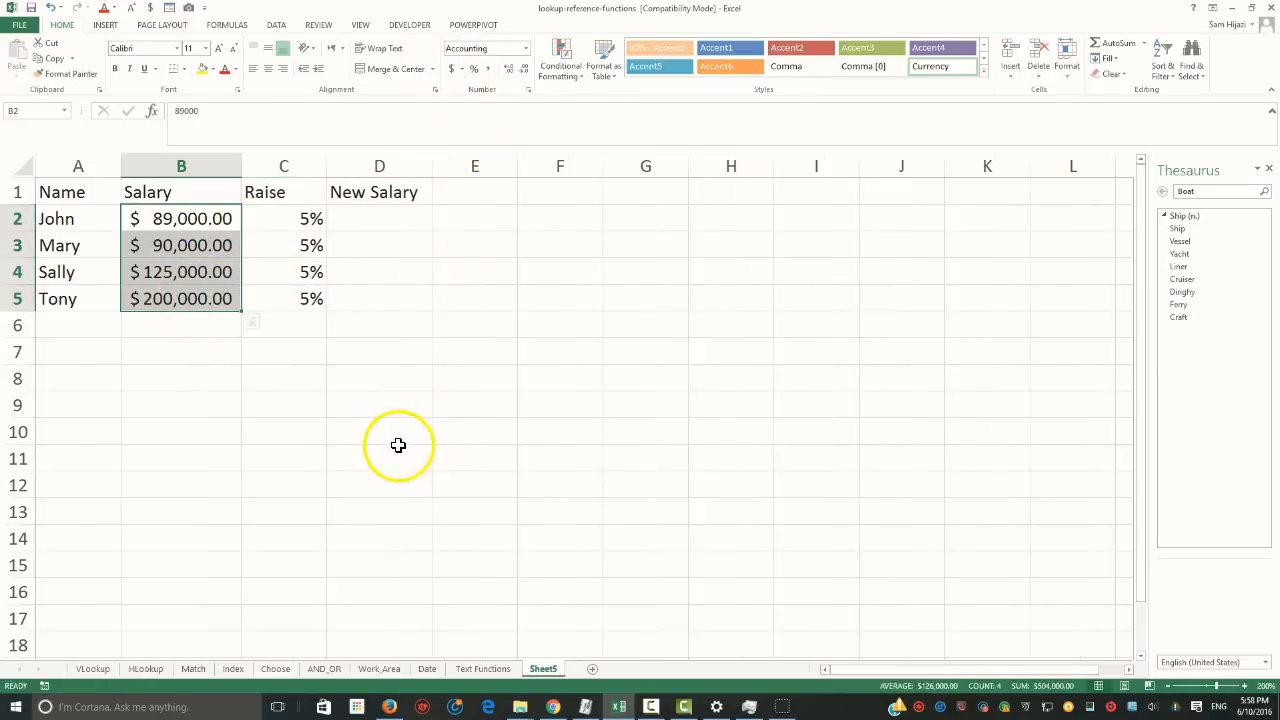
Enter the formula =B2+(C2*B2) in cell D2 to calculate the first employee's new salary
click(399, 222)
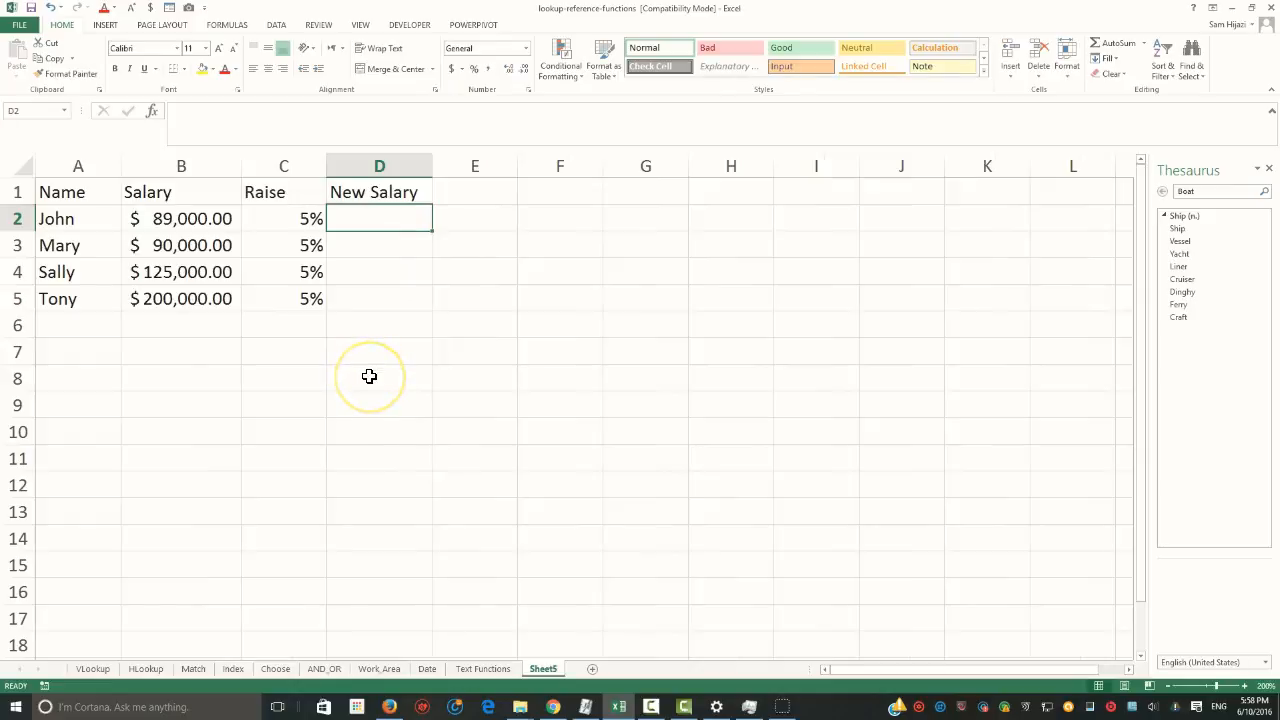
text(=)
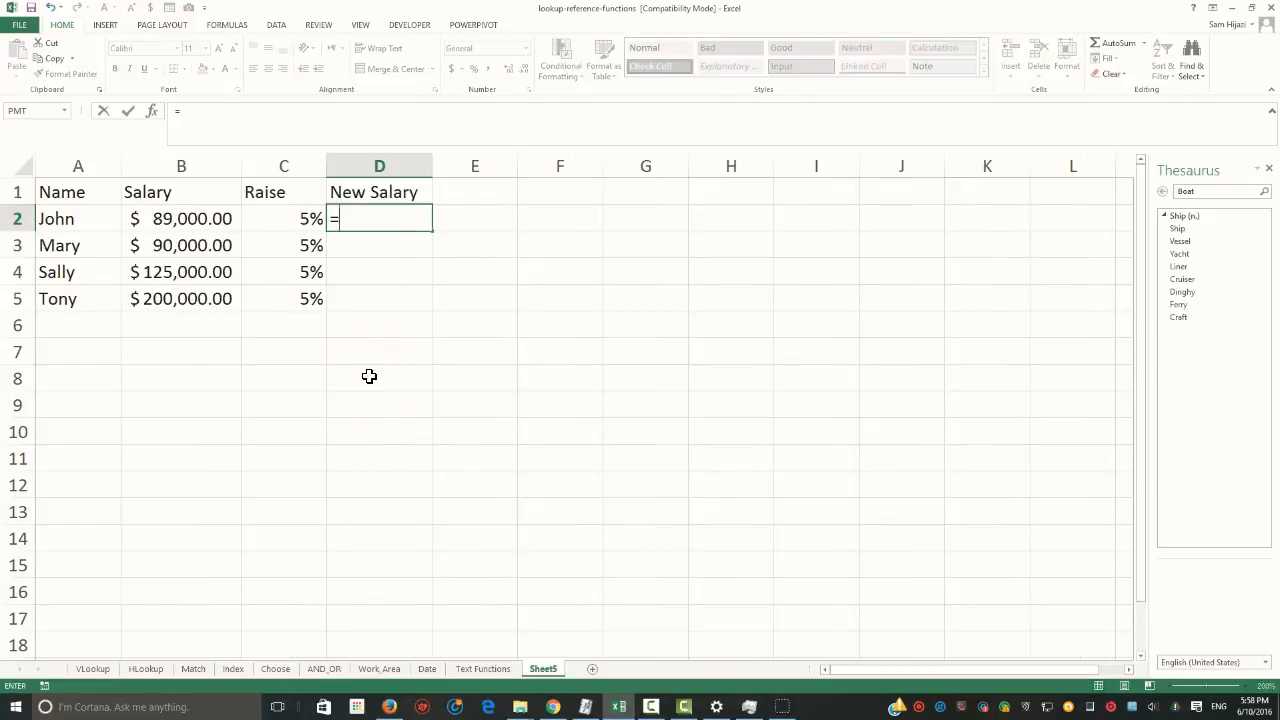
click(201, 226)
text(+()
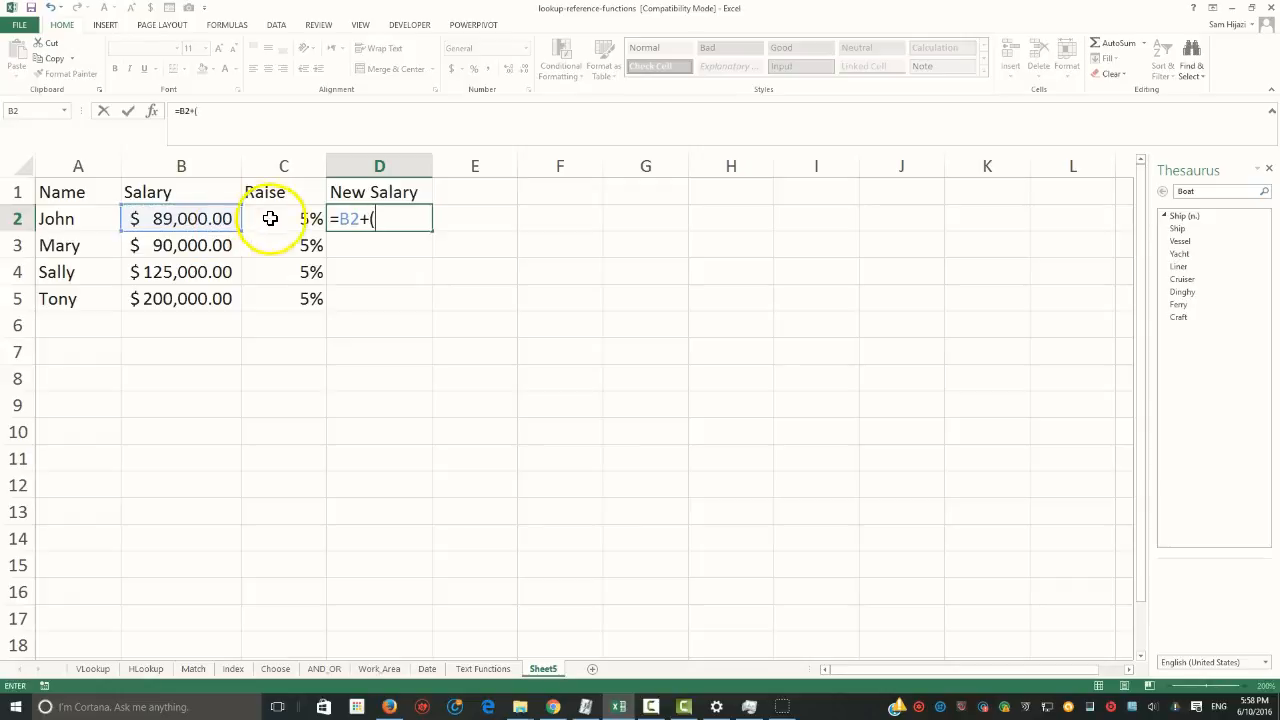
click(288, 218)
text(*)
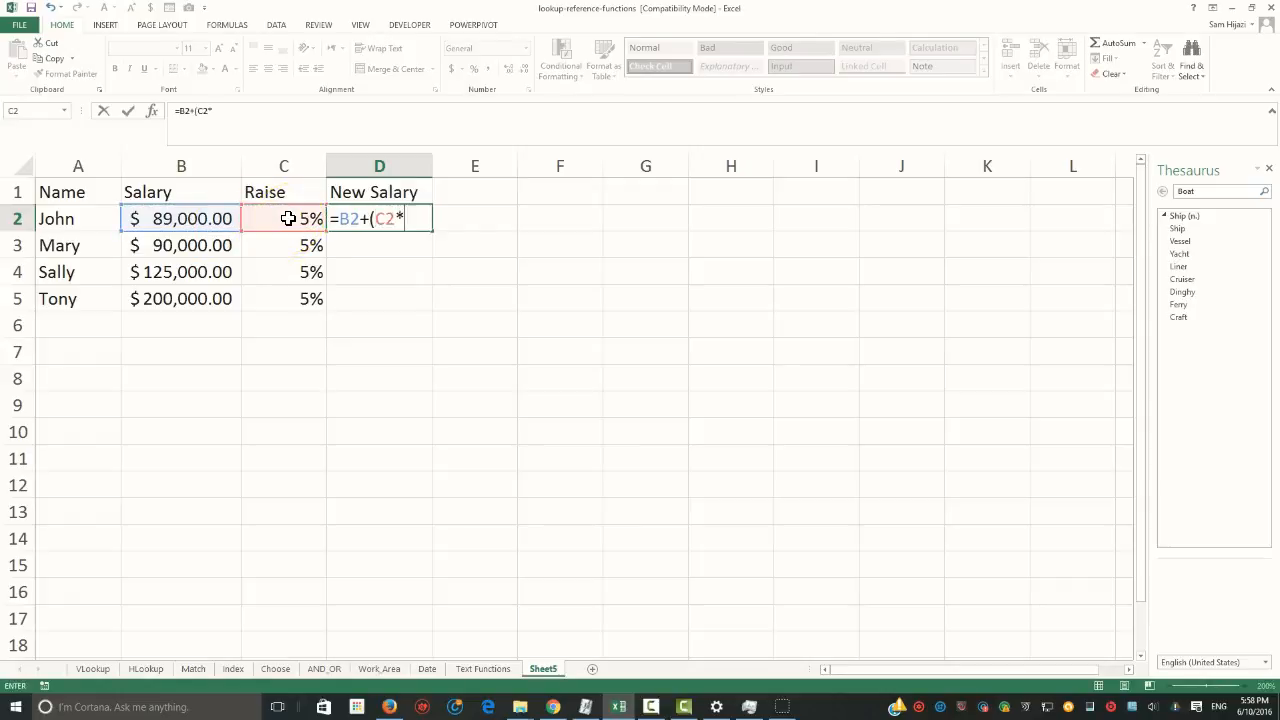
click(165, 218)
text())
key(Return)
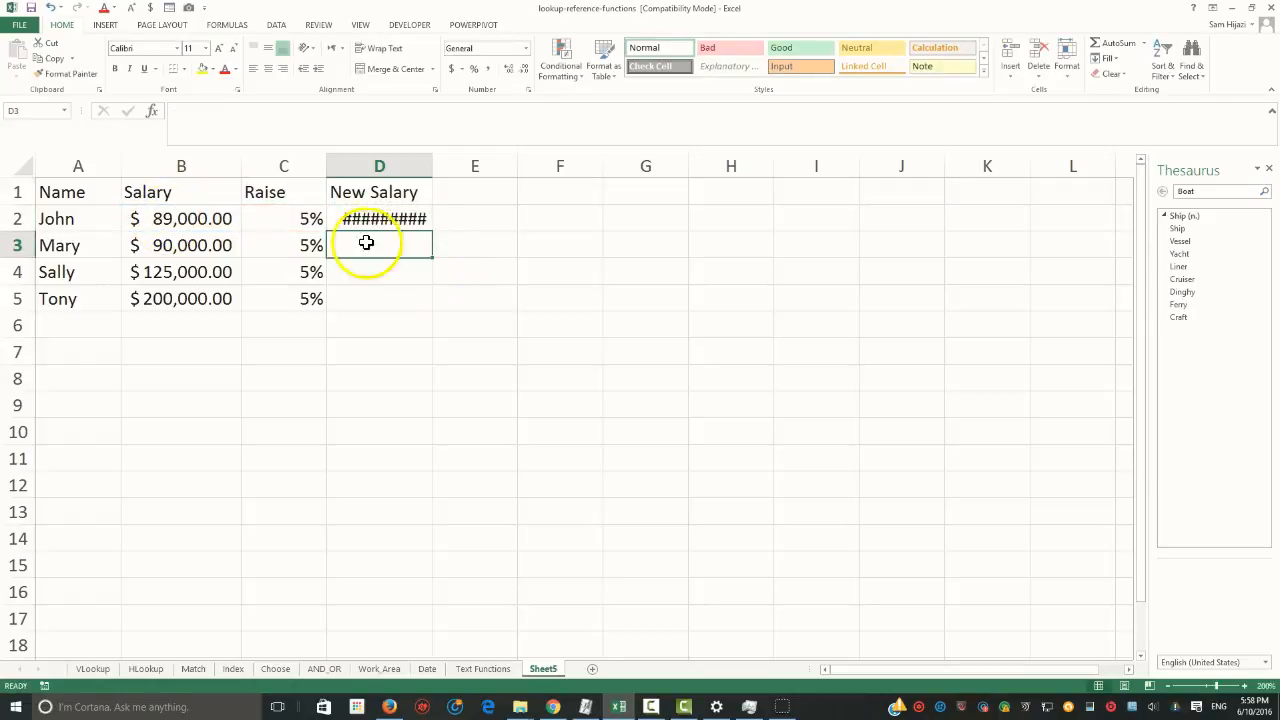
Fill the new salary formula from D2 down to D5 and autofit the width of column D
double_click(432, 165)
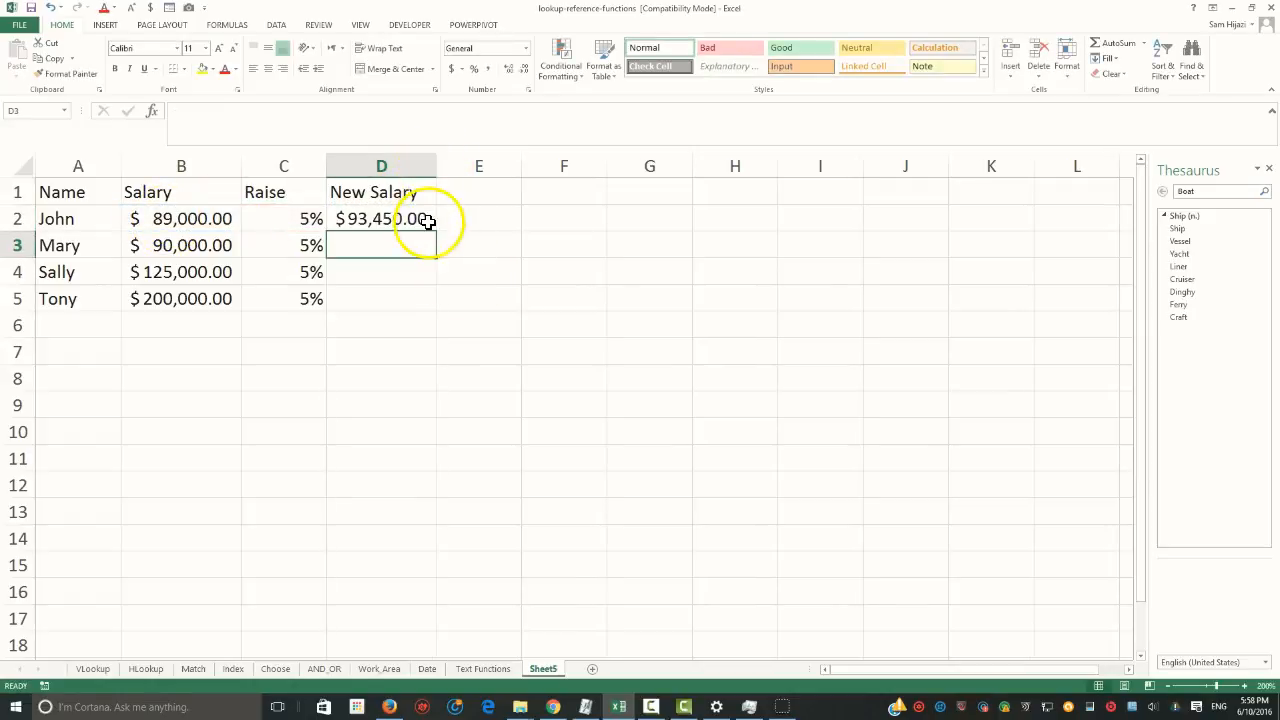
click(430, 226)
drag(434, 232, 421, 318)
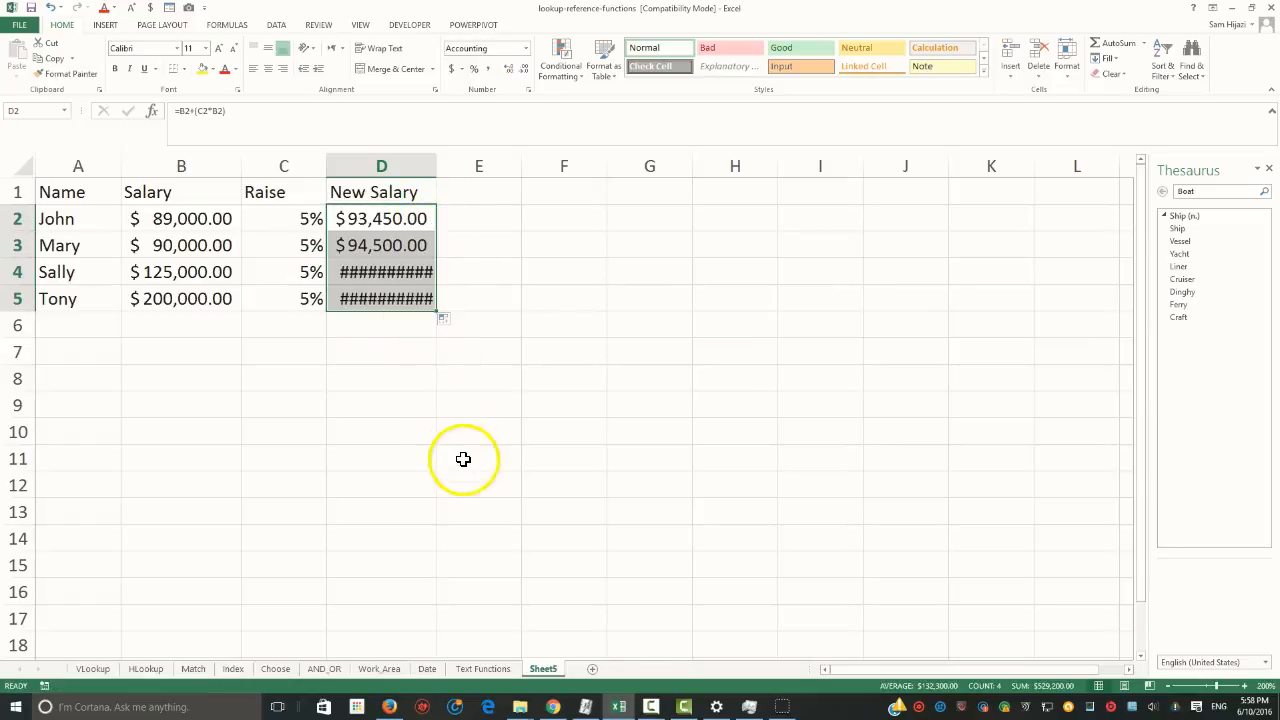
double_click(436, 165)
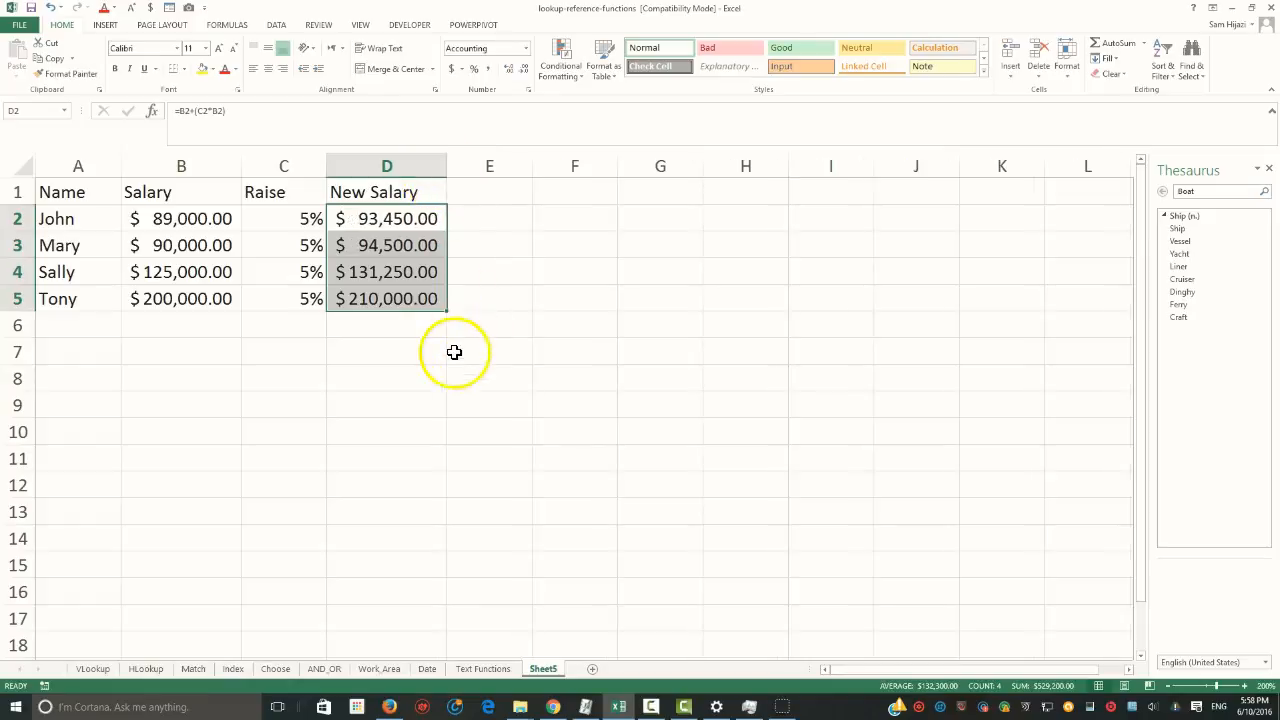
Rename the Sheet5 worksheet as Mail Merge
click(490, 199)
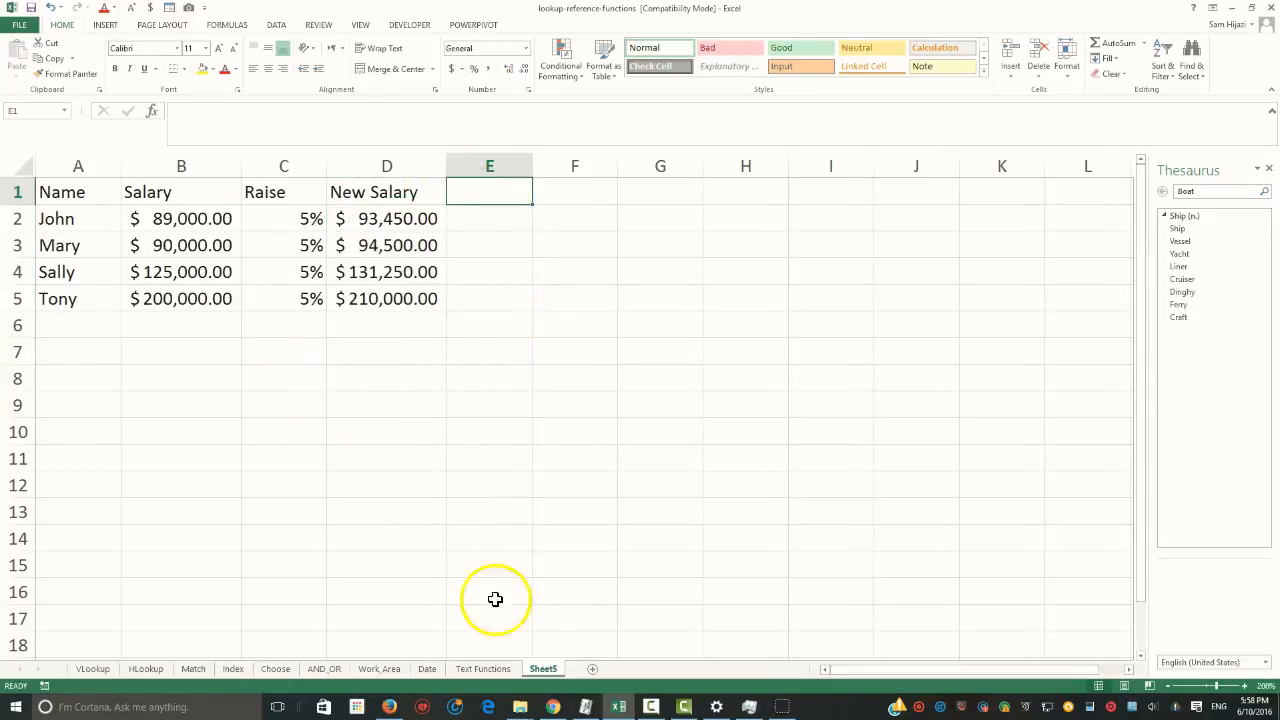
right_click(544, 672)
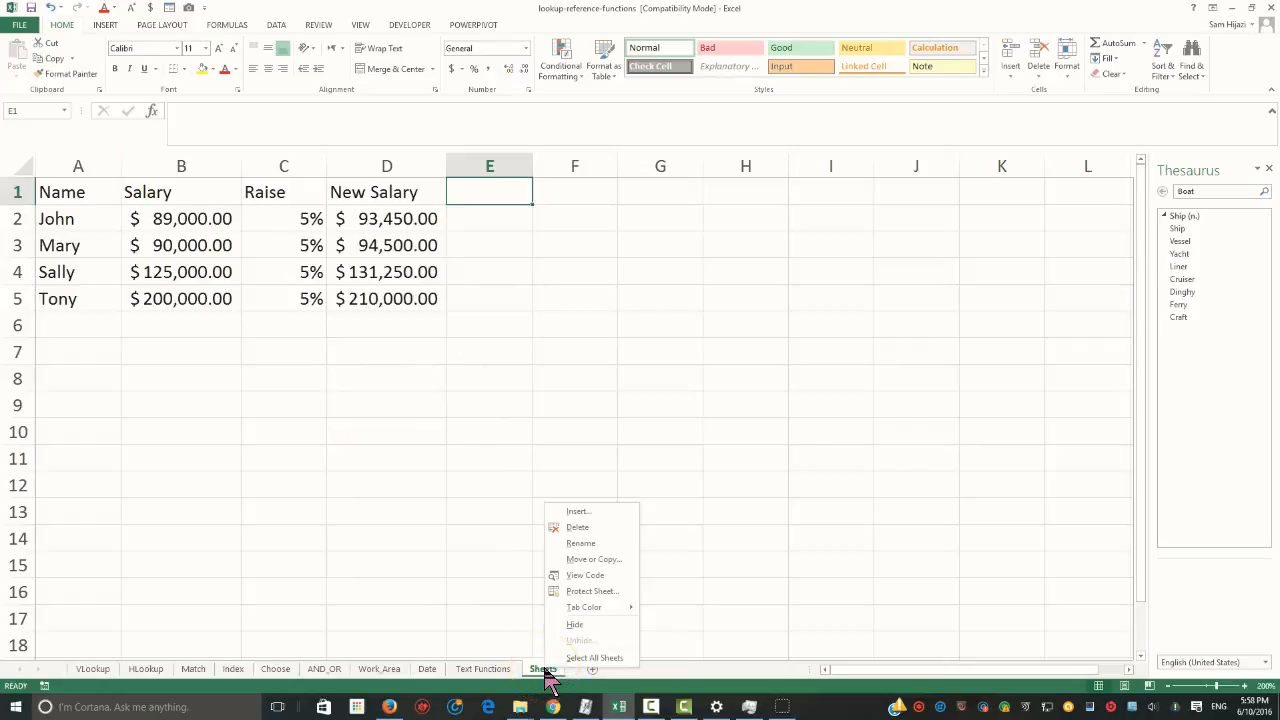
click(584, 545)
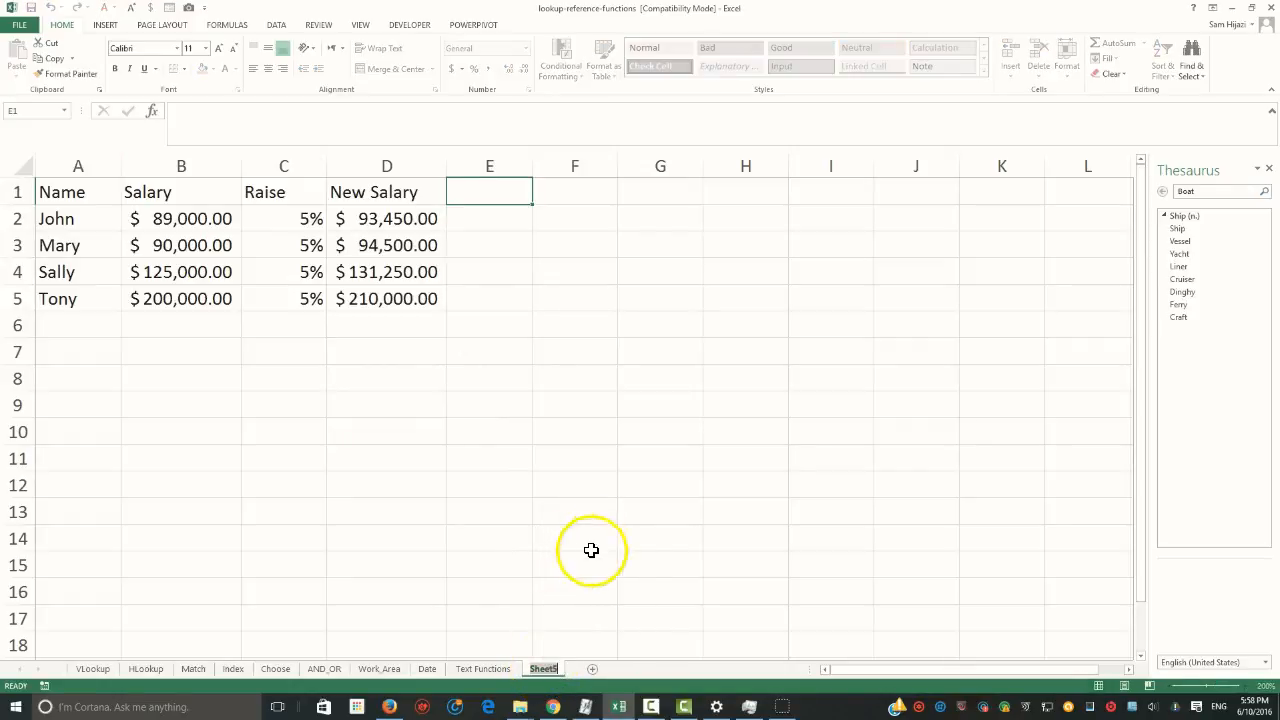
text(Mail Merge)
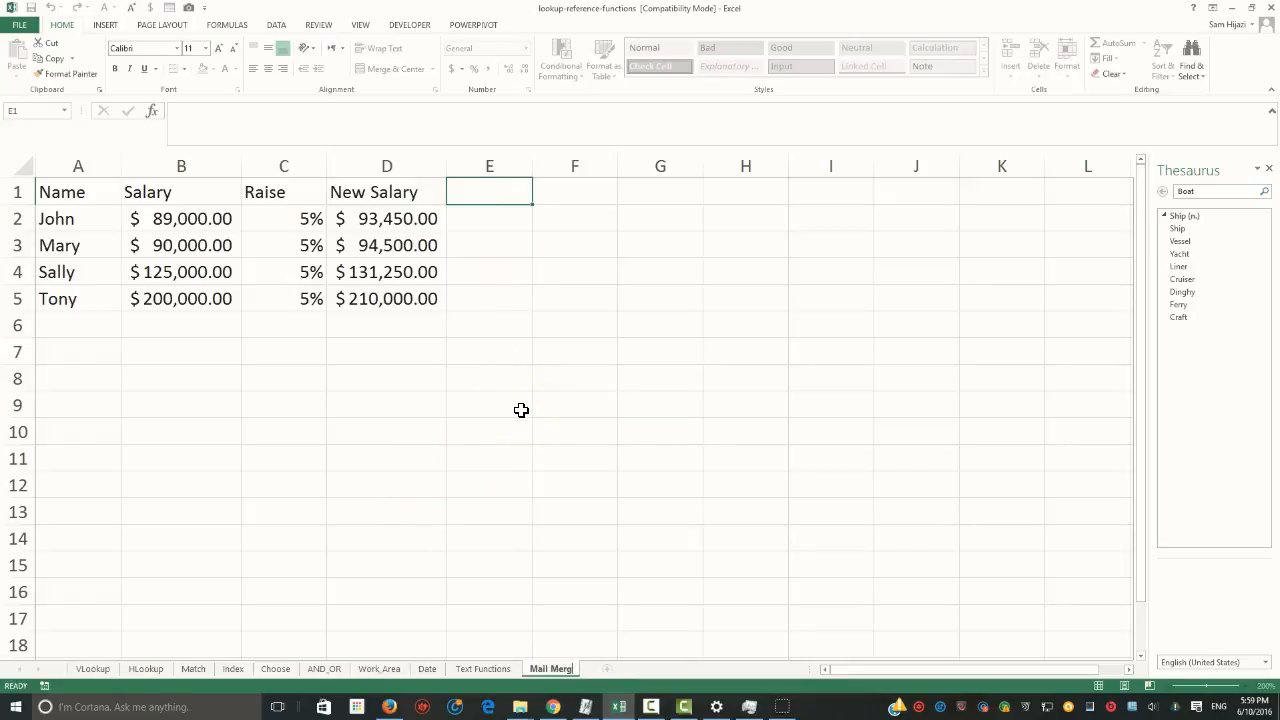
Enter the heading Message in cell E1
click(478, 194)
text(Message)
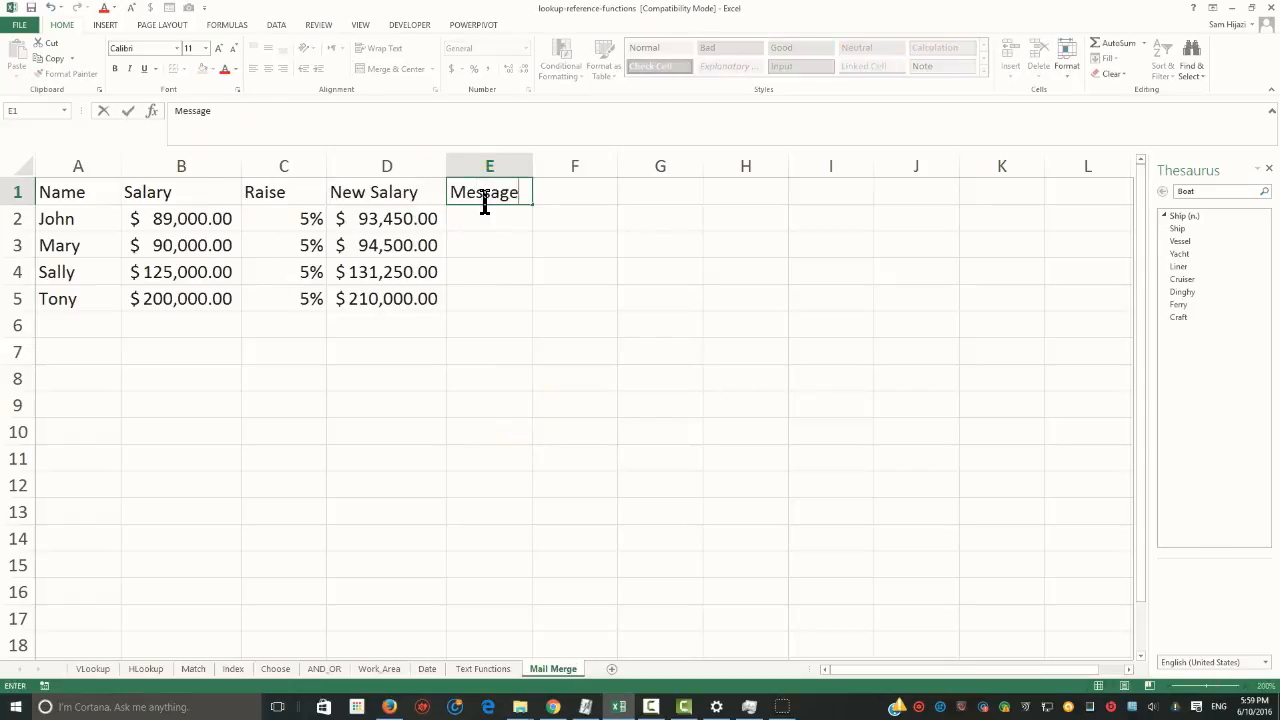
key(Return)
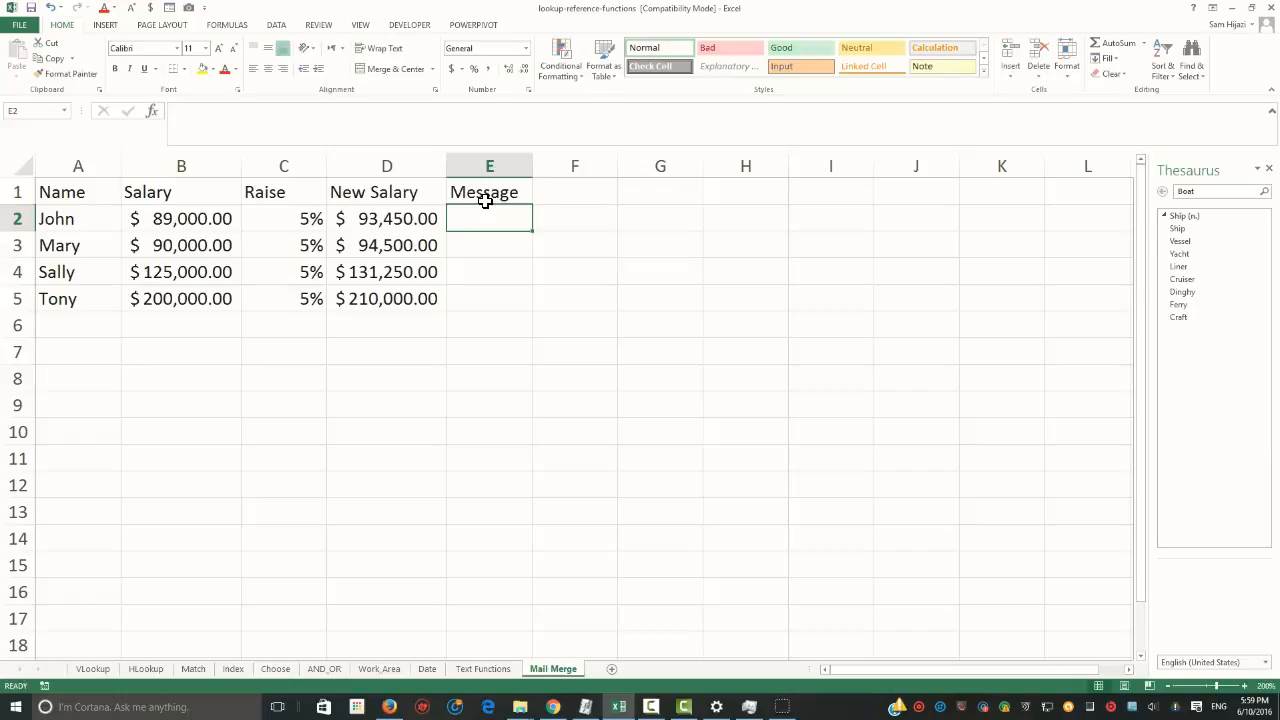
Start a formula in cell E2 that joins the text "Hello " with the name in A2 using &
click(186, 218)
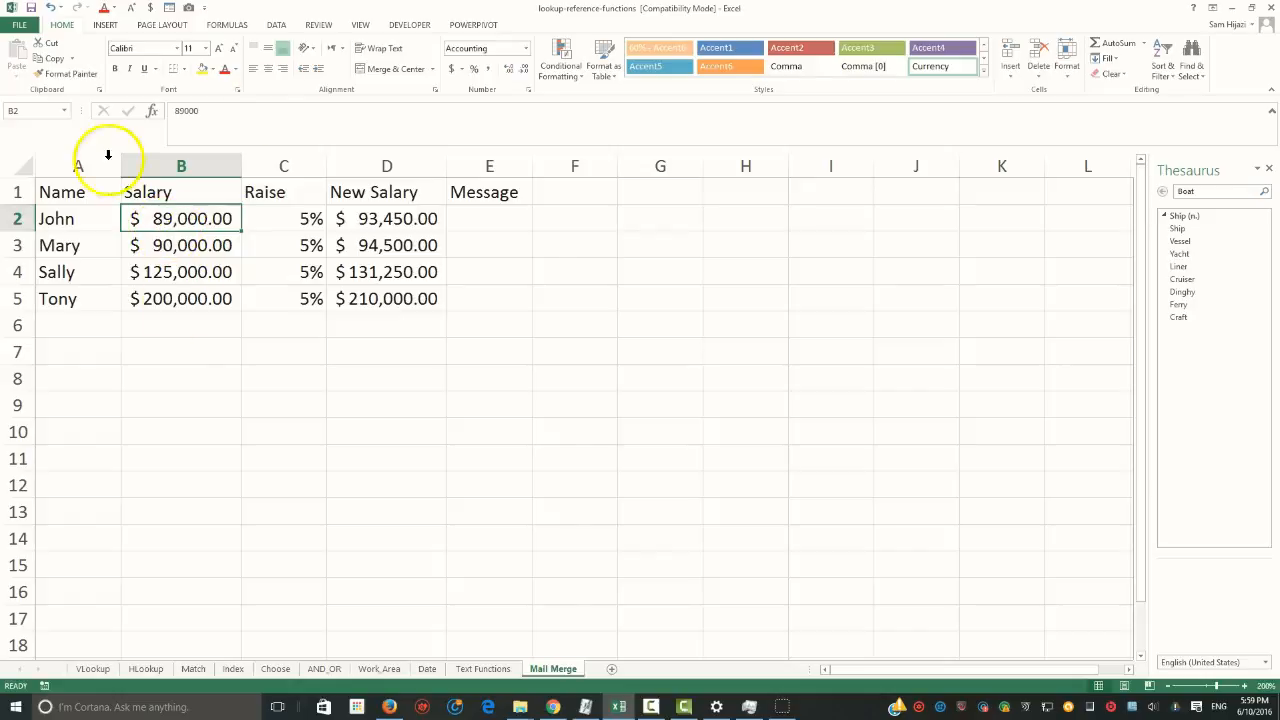
click(510, 228)
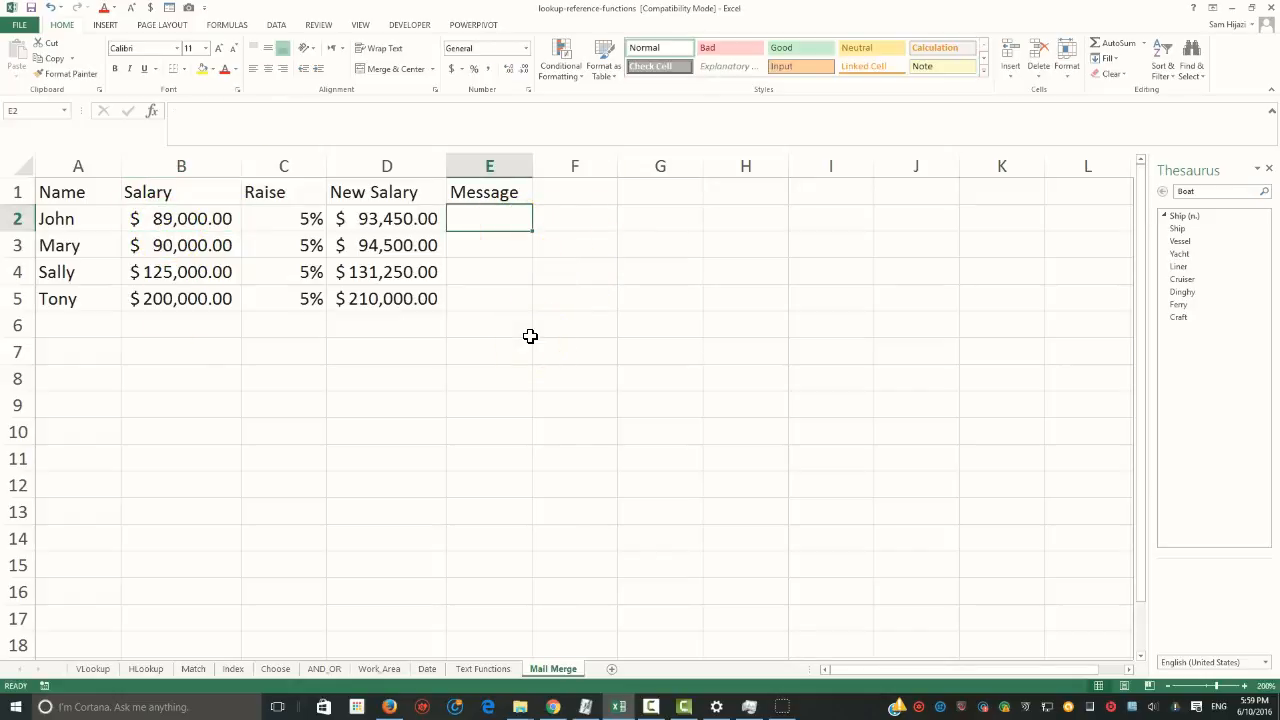
text(-=)
key(BackSpace)
text(= "Hello)
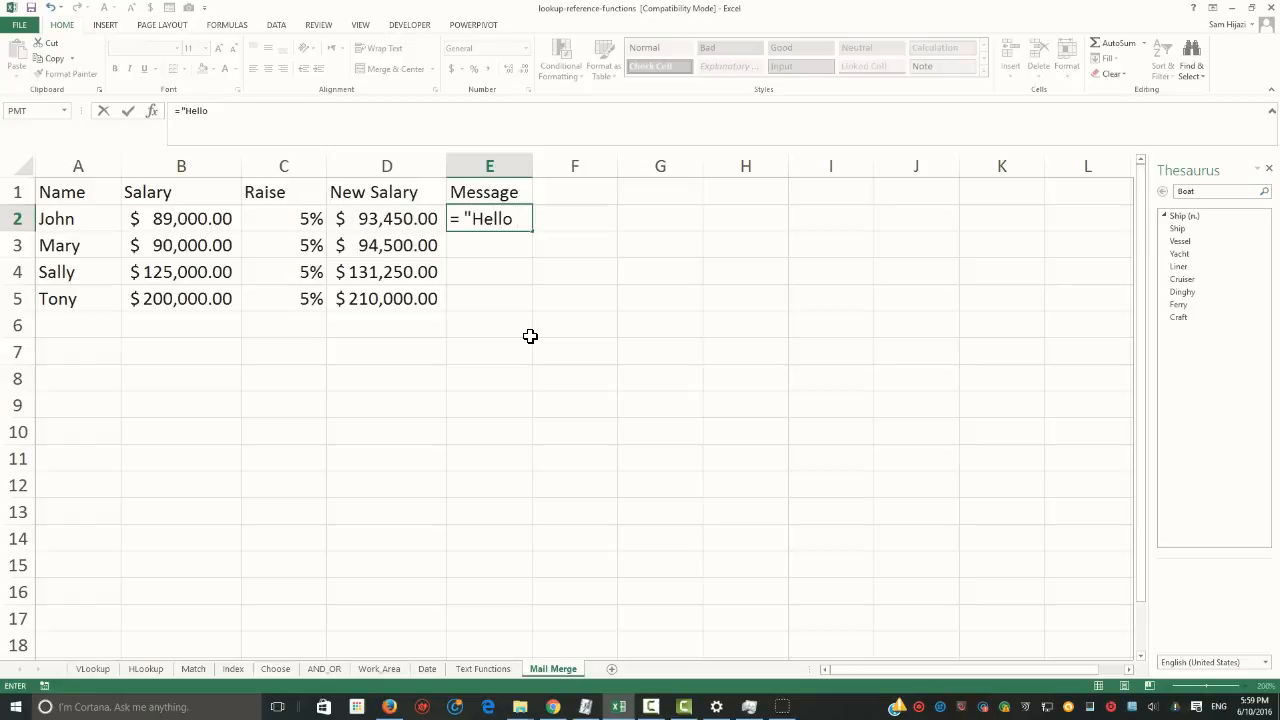
text( " &)
click(83, 224)
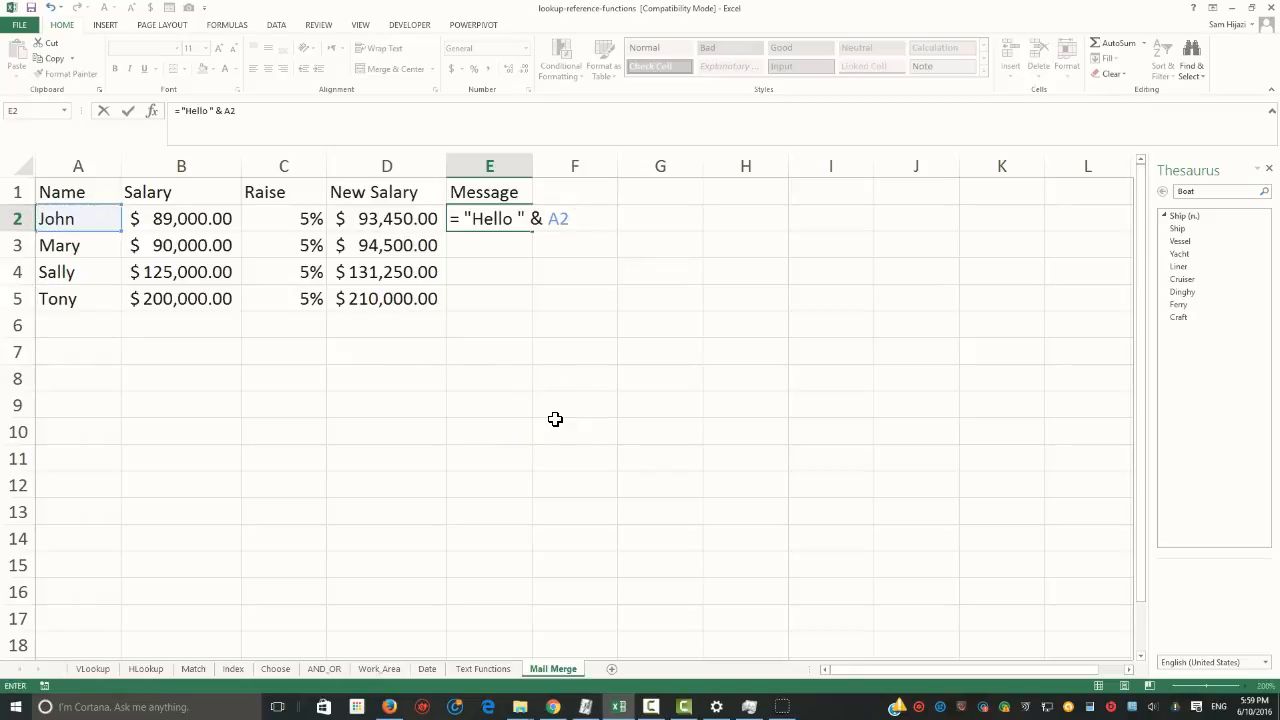
Extend the E2 formula with the text ", as you know your old salary was " followed by the salary in B2
text(&)
text(",  as you know)
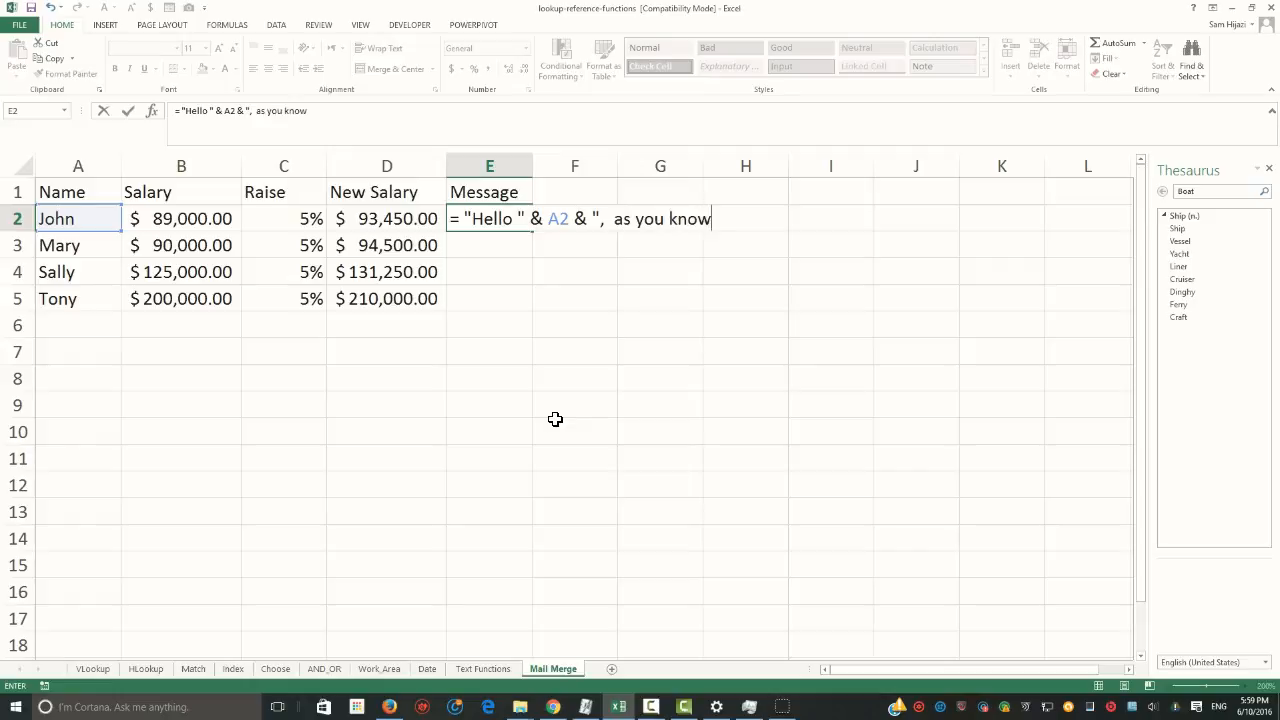
text( your old sala)
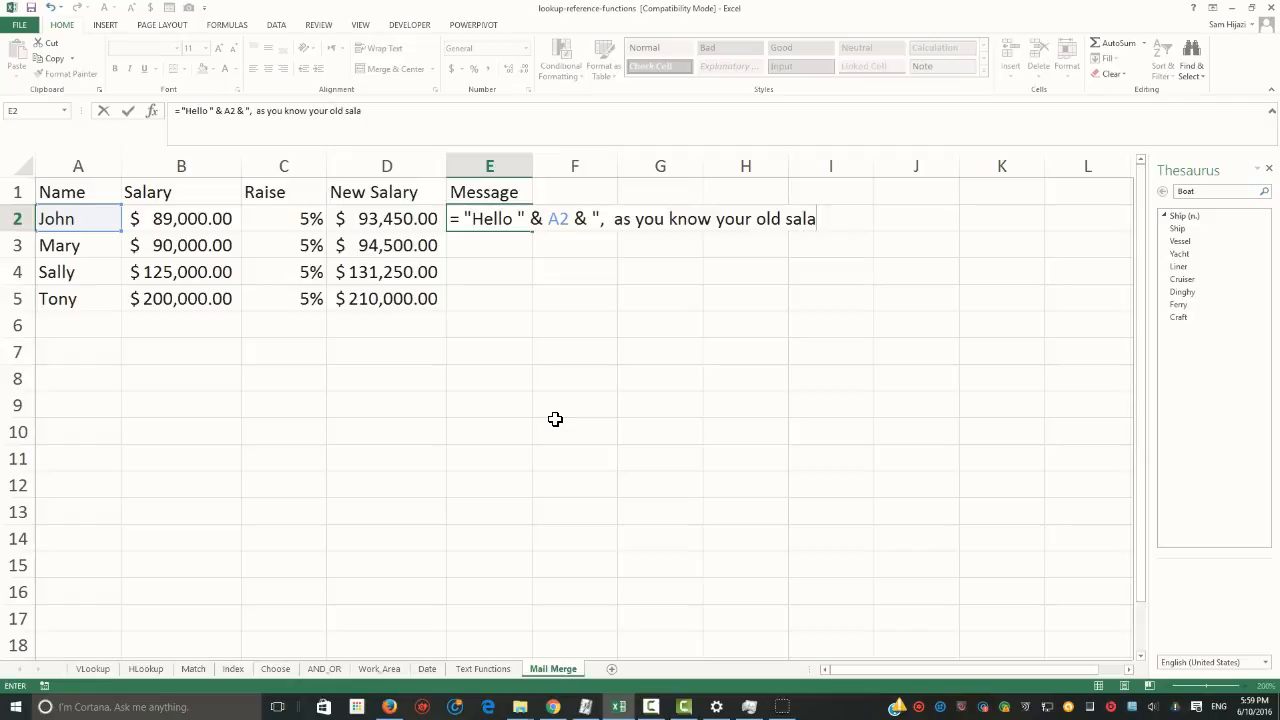
text(ry was " &)
click(192, 218)
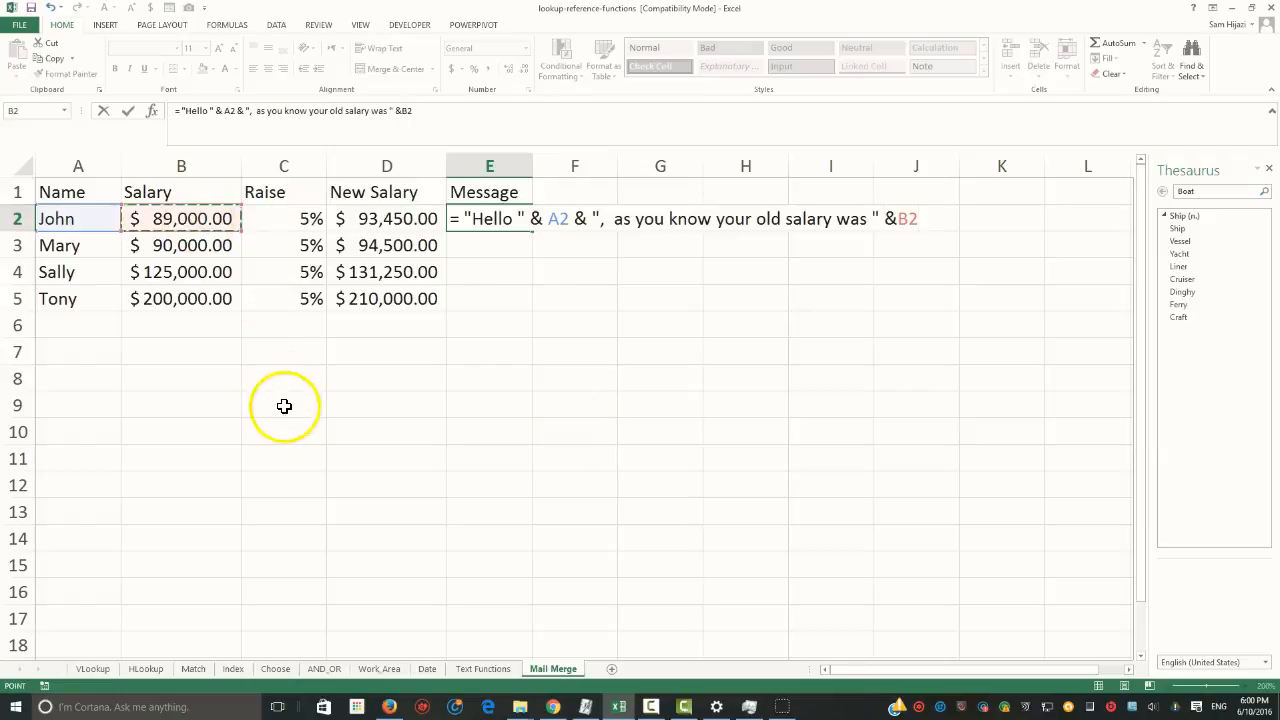
click(200, 220)
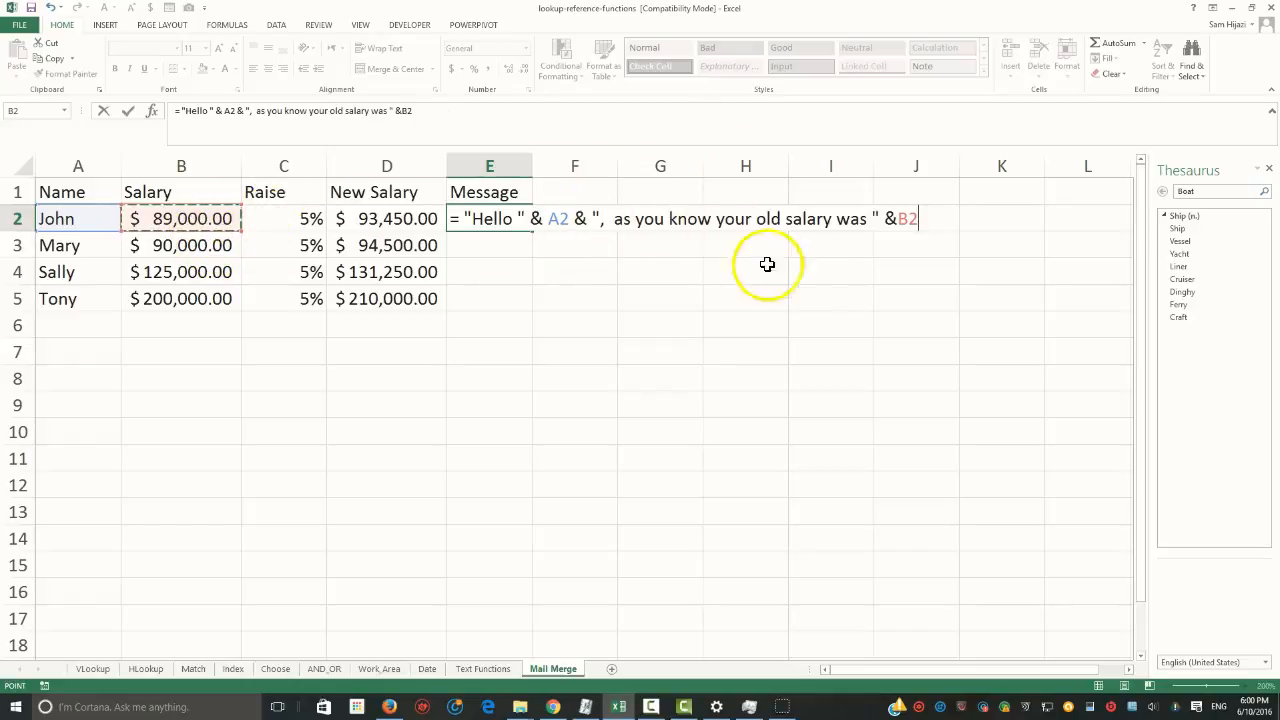
Append the text " and your raise of " and the raise in C2 to the E2 message formula
text(&)
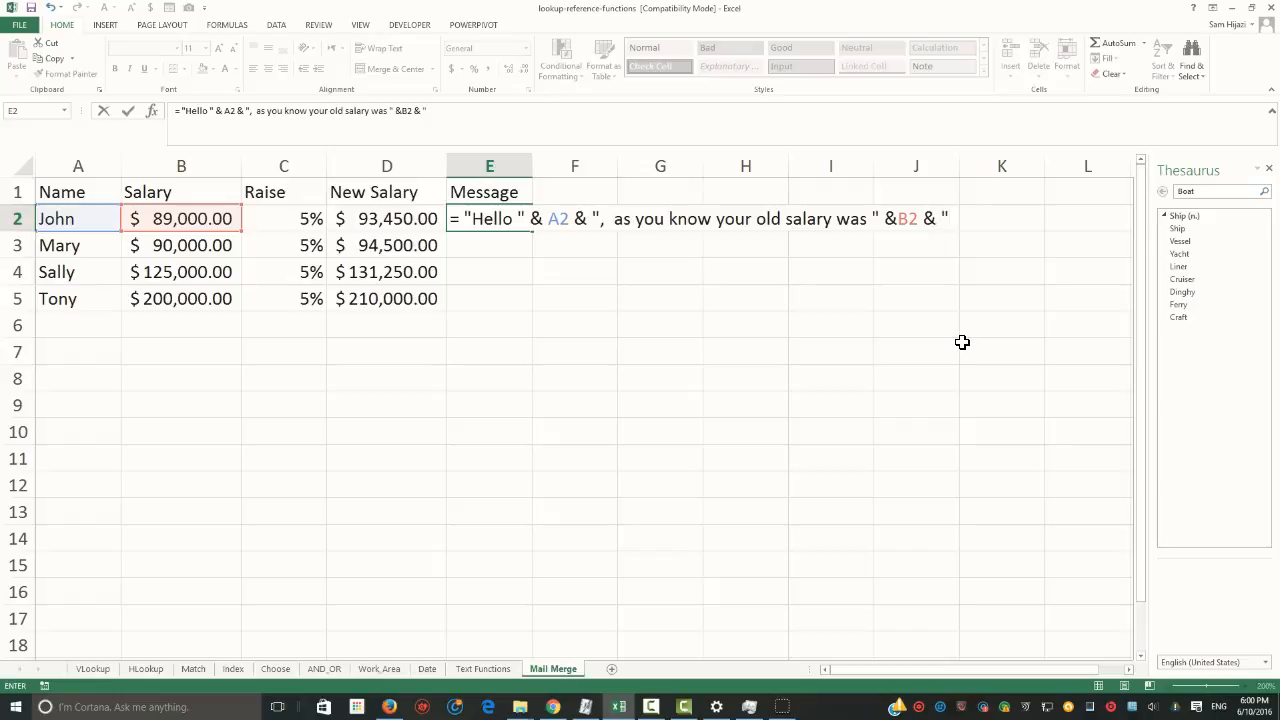
text(", afe)
key(BackSpace)
key(BackSpace)
key(BackSpace)
text(and your raise of )
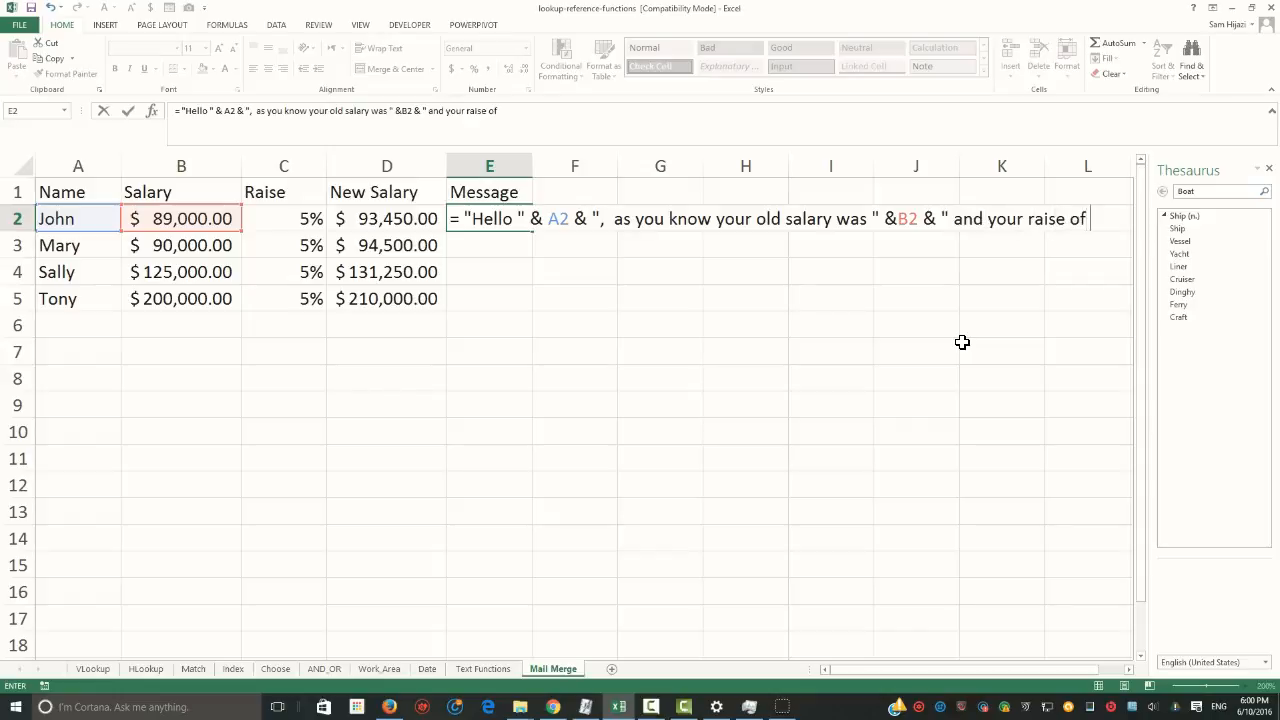
text(" &)
click(273, 218)
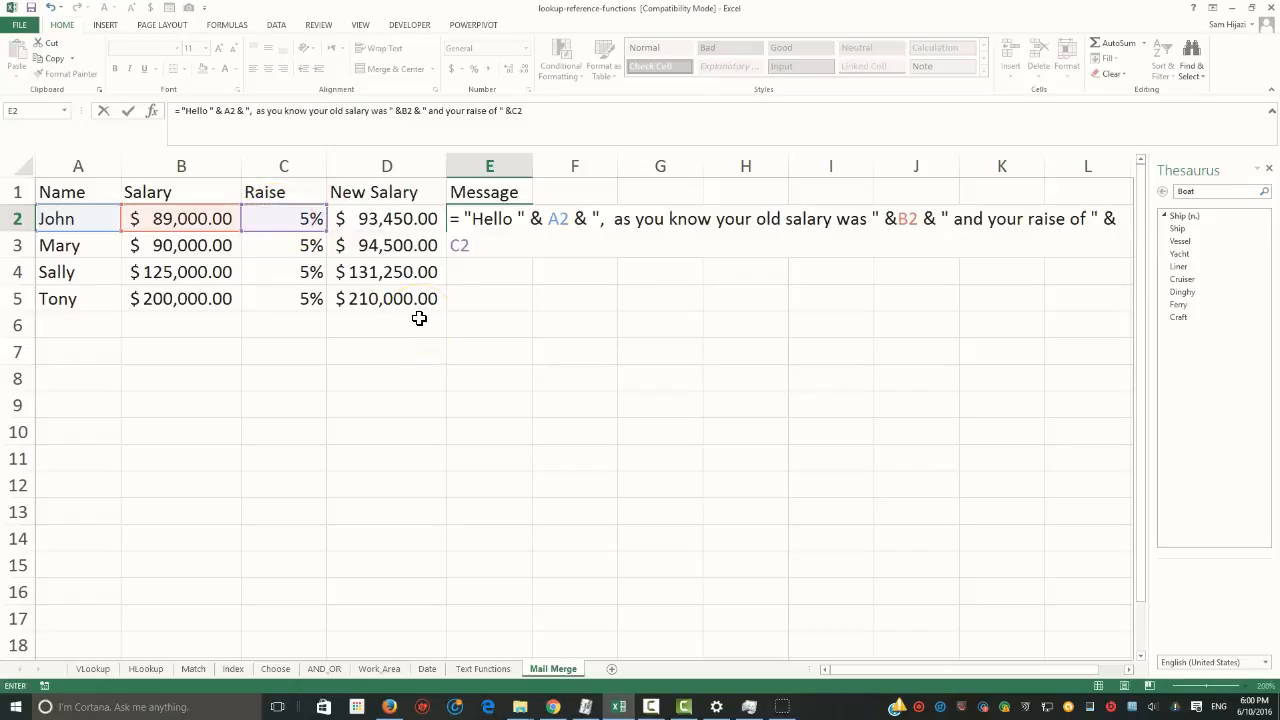
Append the text " , your new salary is " to the message formula, joined with &
text(& " and yo)
key(BackSpace)
key(BackSpace)
text(, your new s)
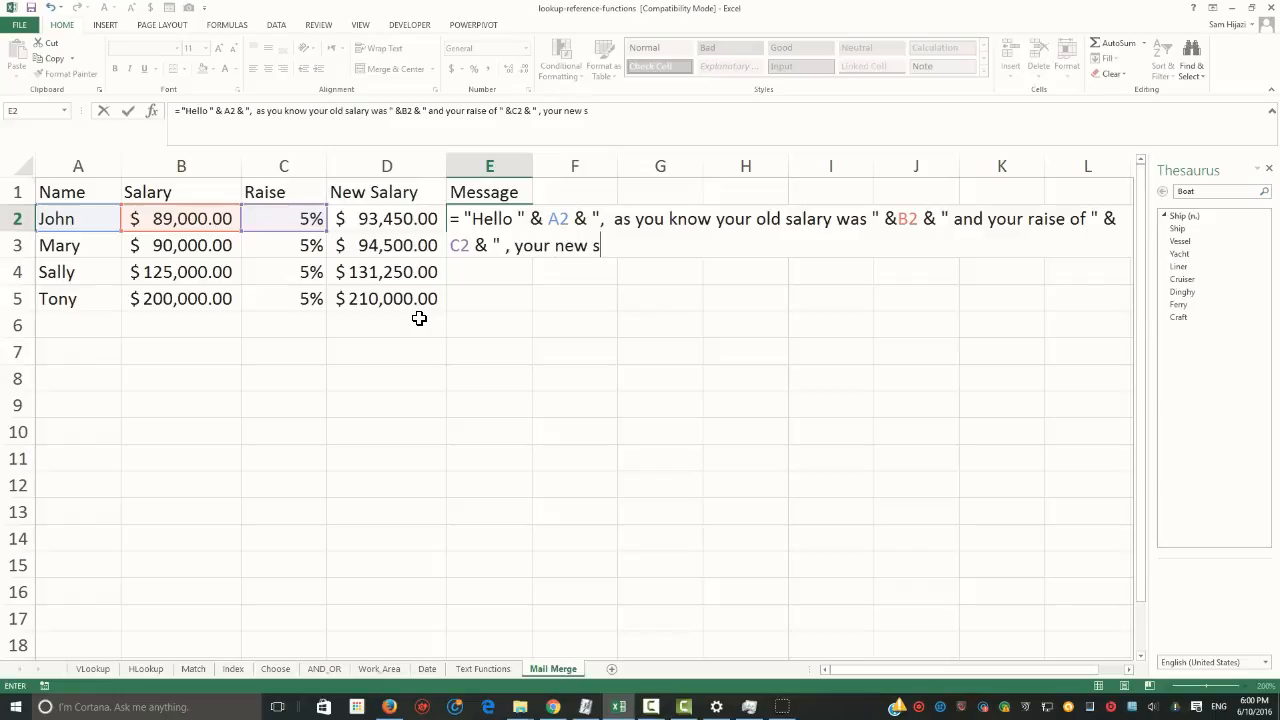
text(alrary is " &)
key(shift+space)
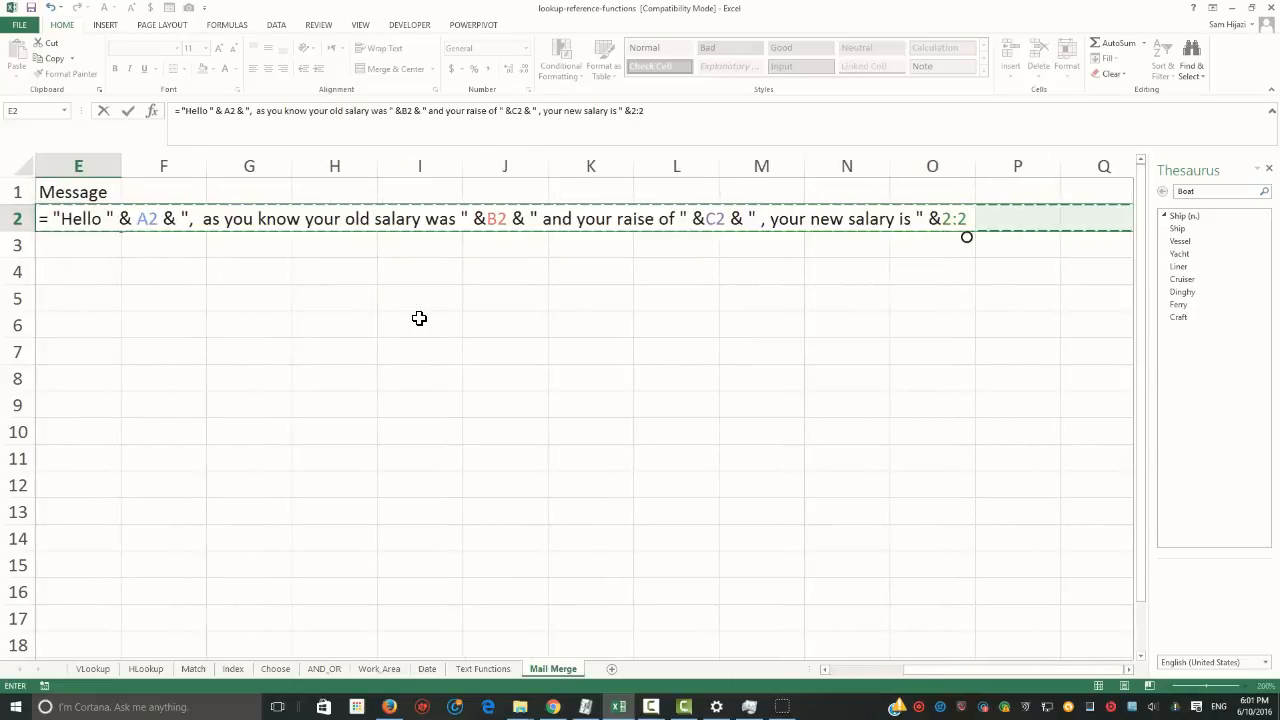
key(BackSpace)
key(BackSpace)
key(BackSpace)
key(BackSpace)
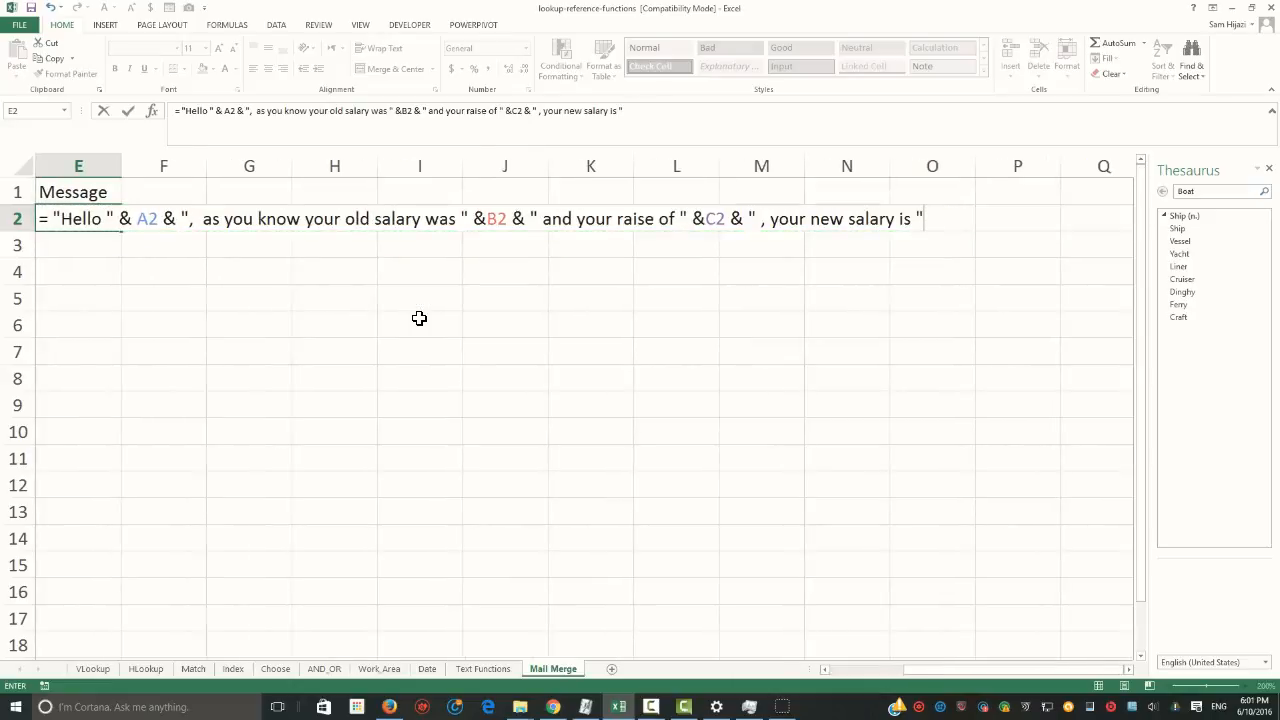
Complete the E2 message formula by joining the new salary in D2 to its end
drag(988, 672, 918, 674)
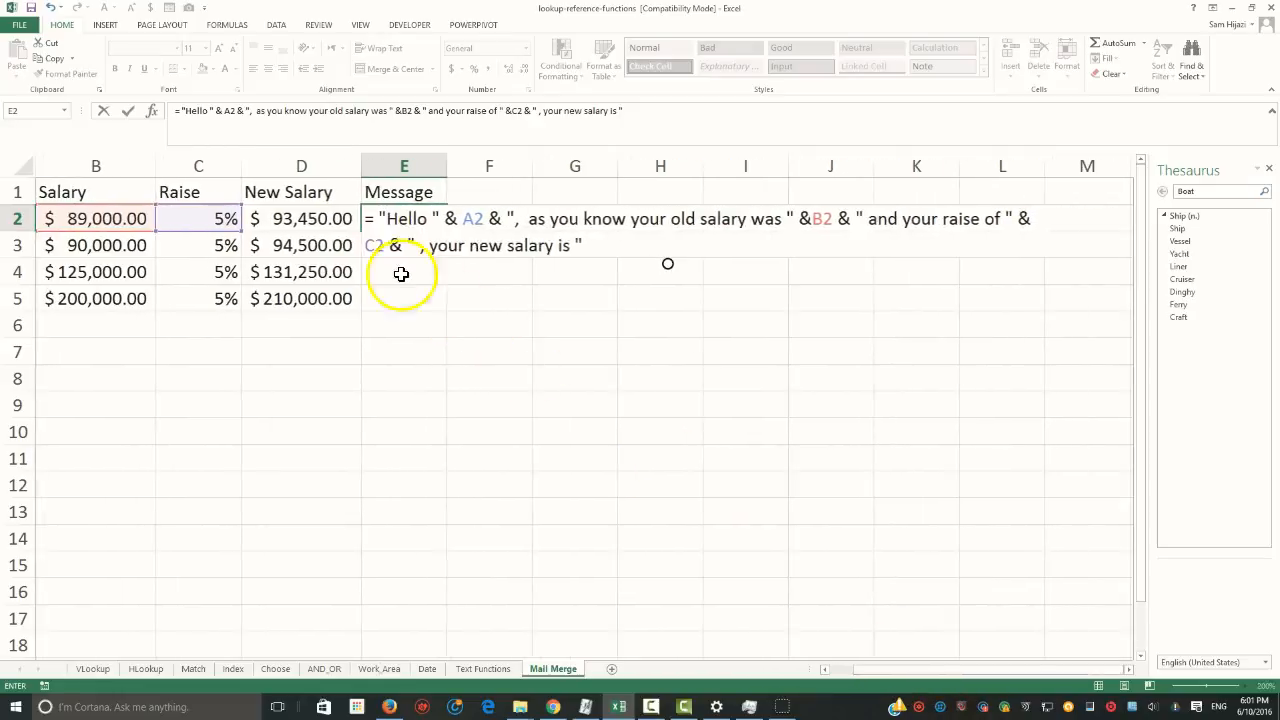
click(308, 219)
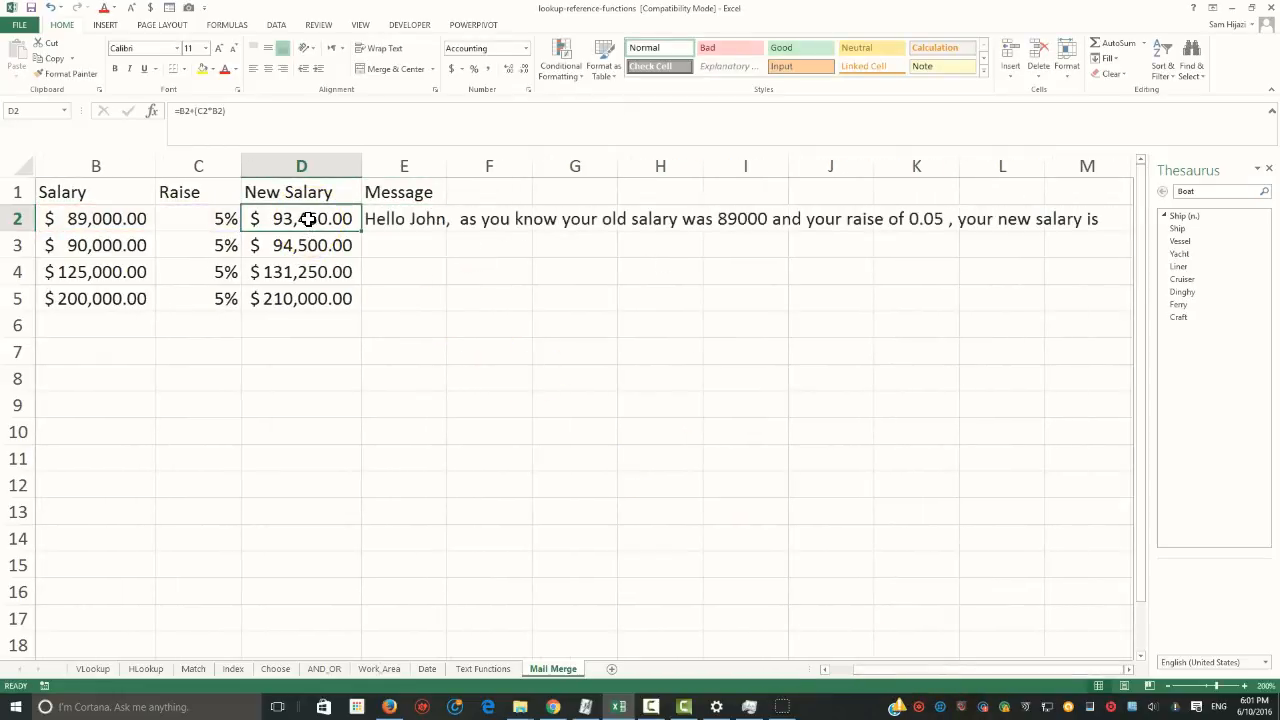
double_click(308, 219)
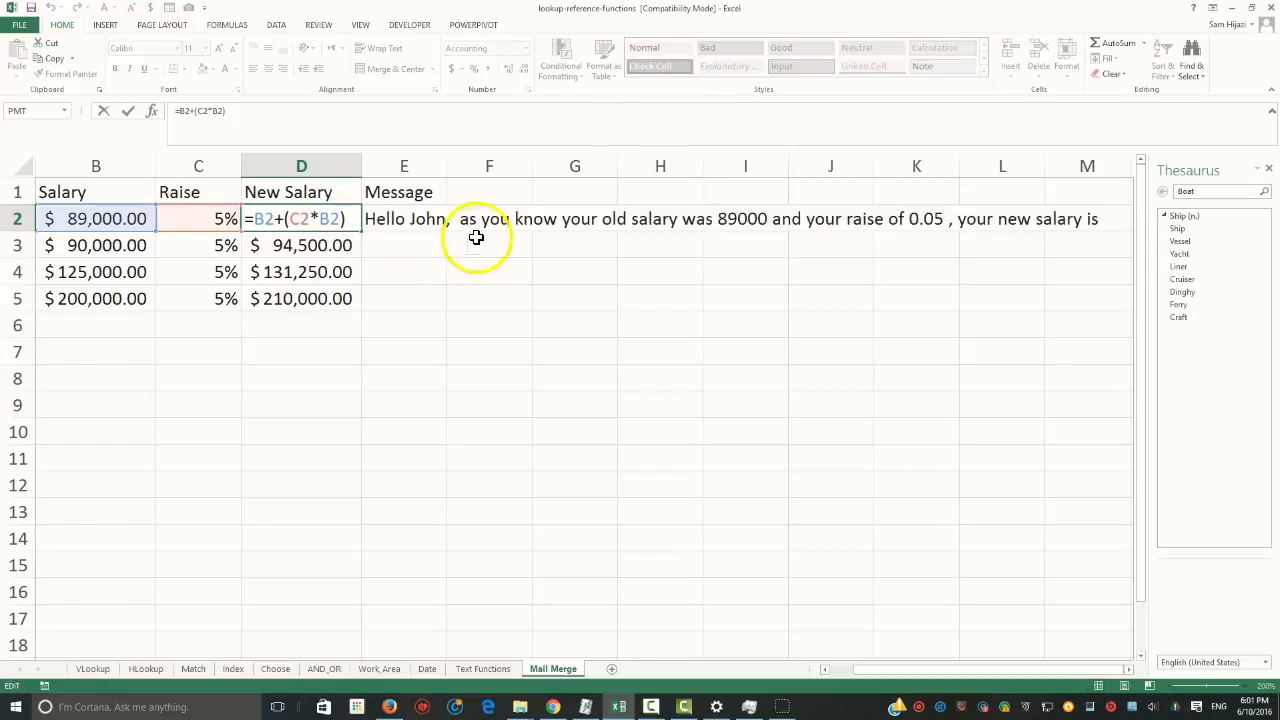
click(428, 219)
double_click(428, 219)
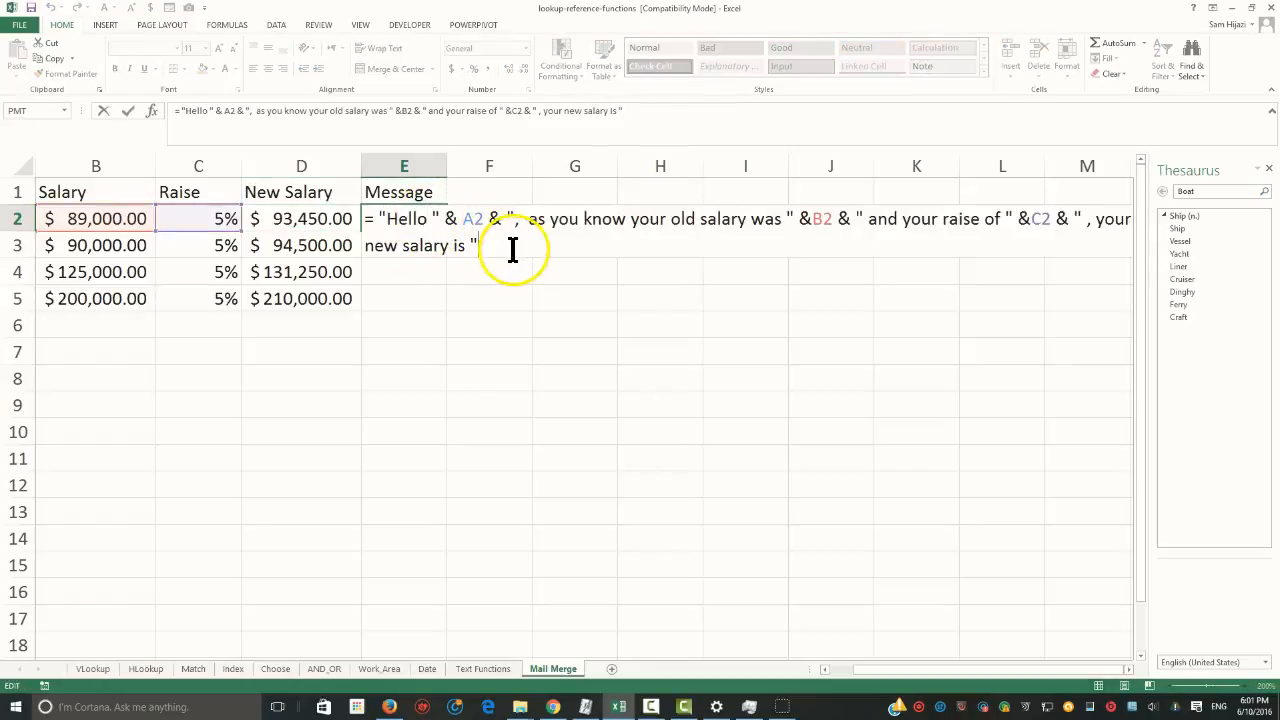
text(&)
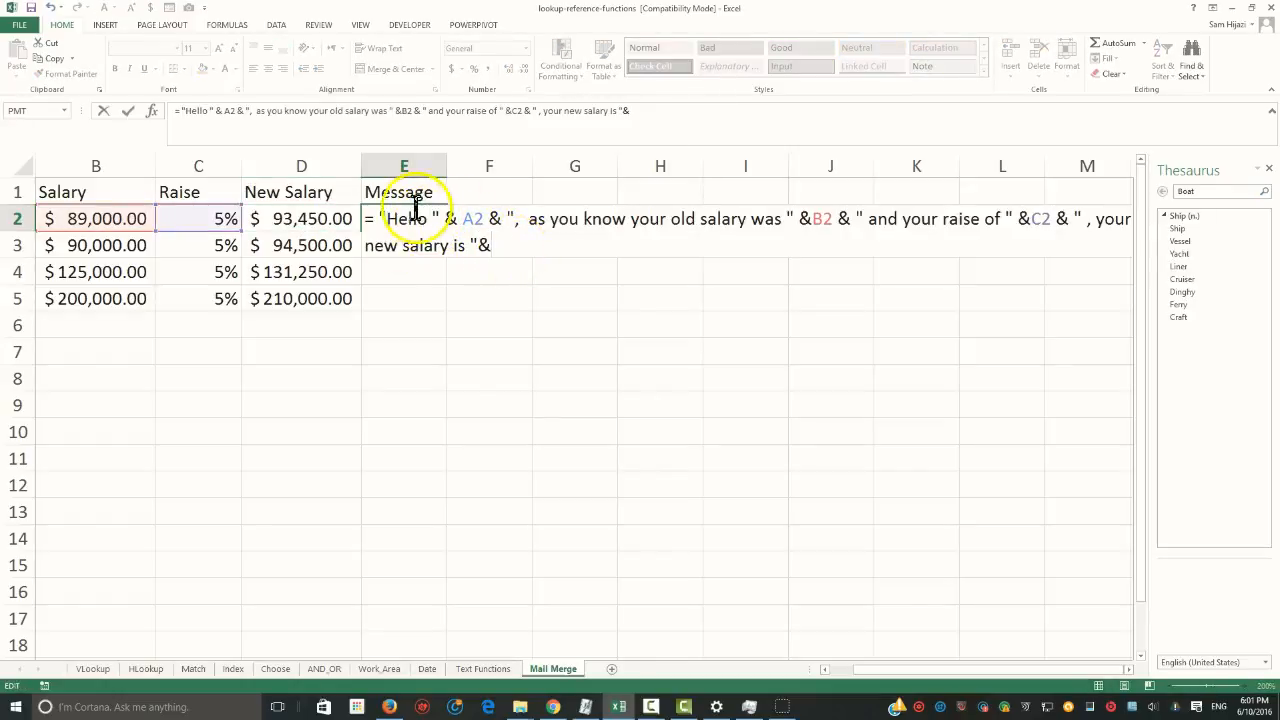
click(312, 218)
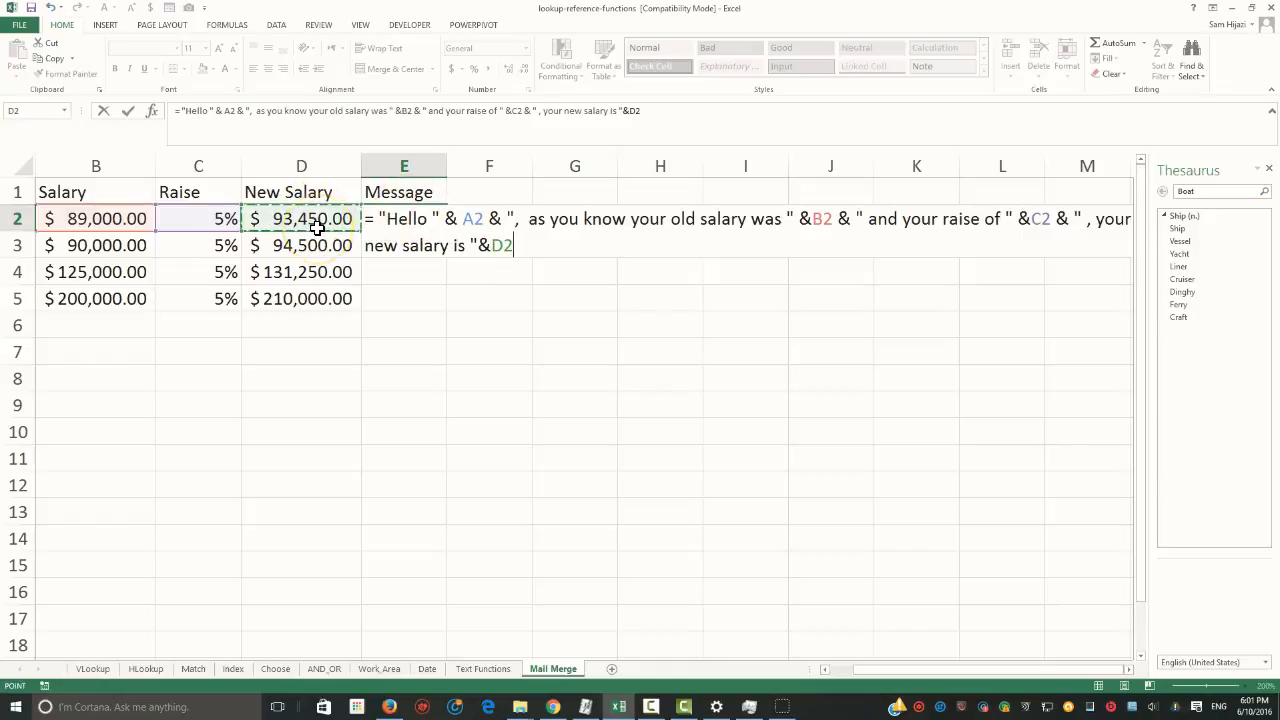
key(Return)
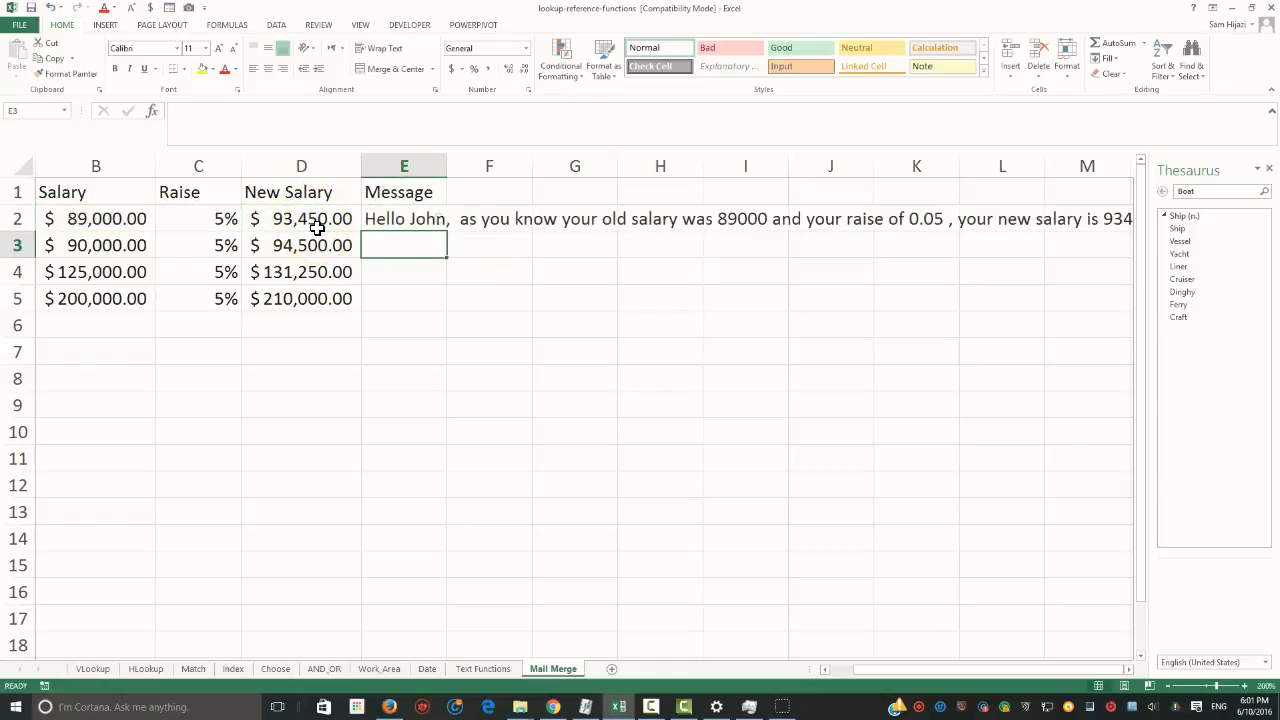
Turn on text wrapping for the message in cell E2
click(422, 222)
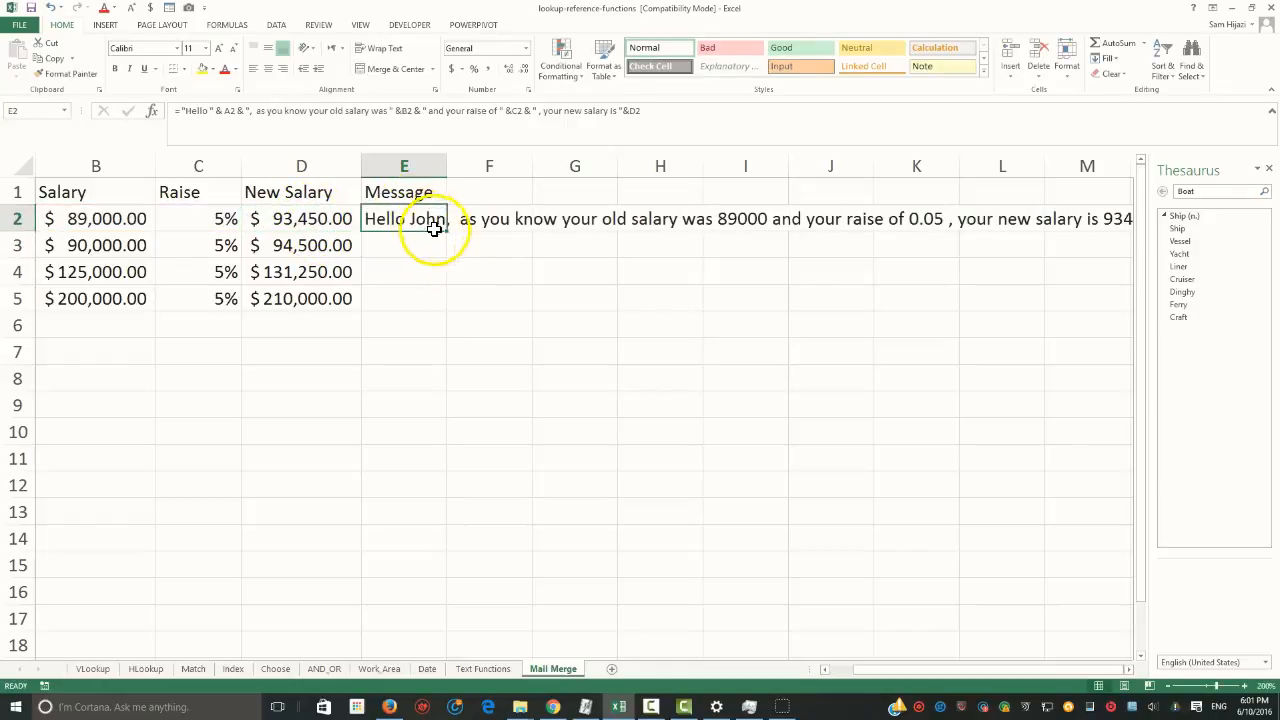
click(383, 48)
click(446, 194)
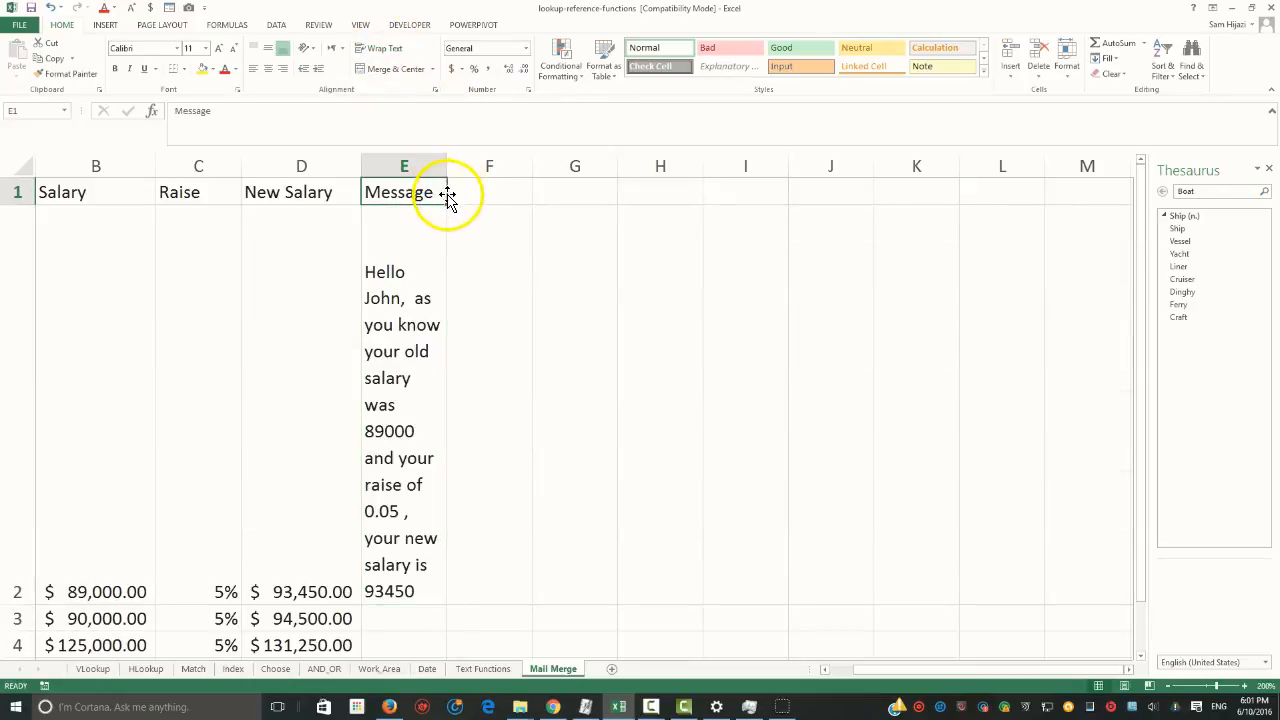
drag(447, 204, 709, 223)
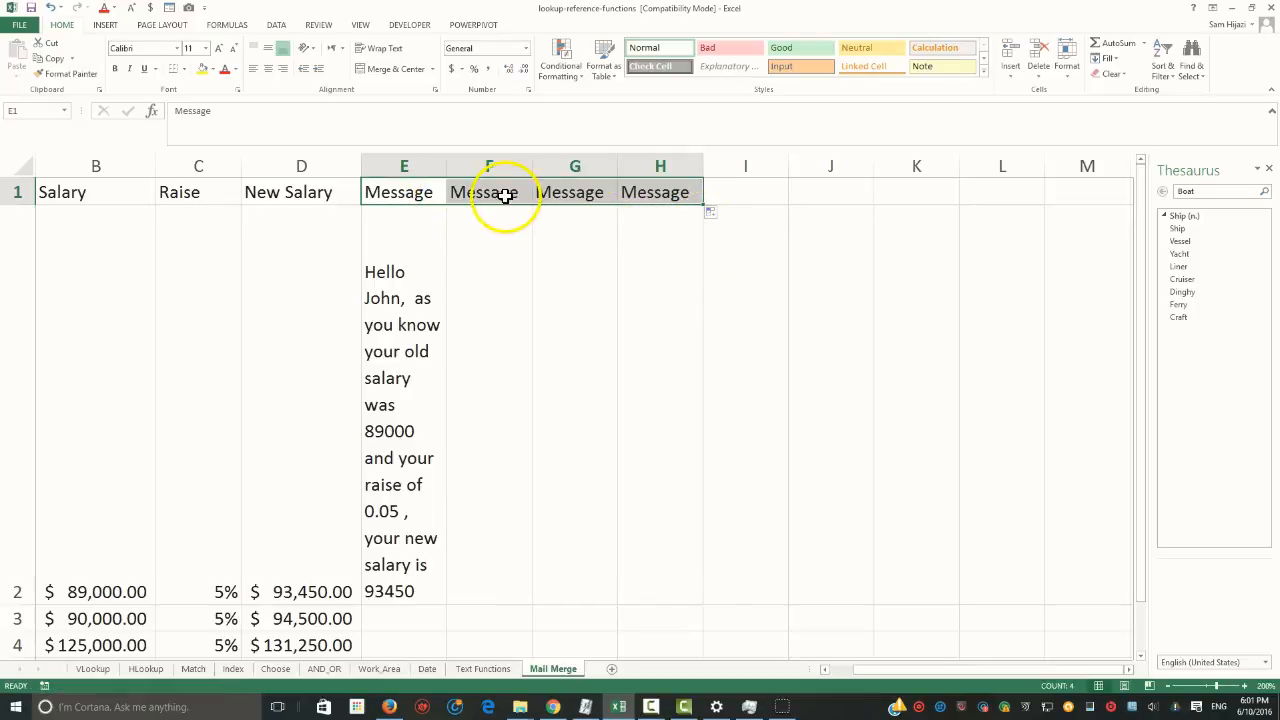
drag(500, 191, 634, 200)
key(Delete)
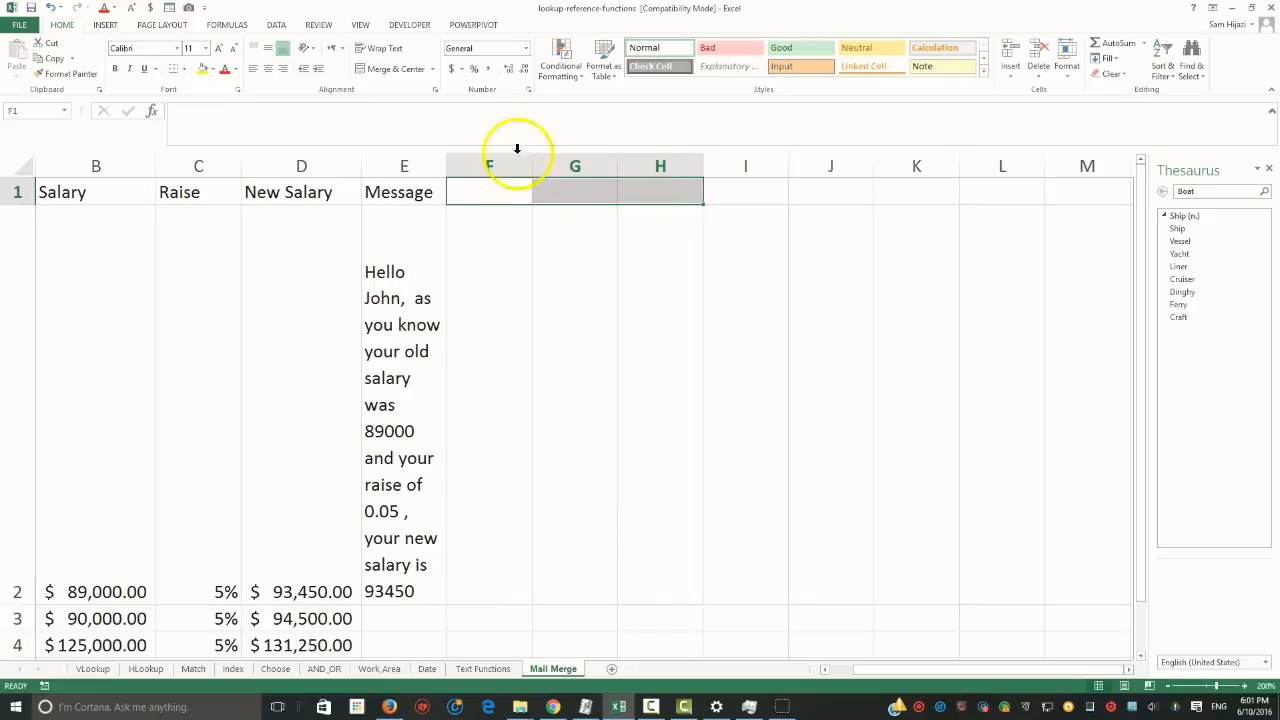
Widen the Message column E and reduce the height of row 2 around the wrapped message
drag(447, 170, 644, 180)
drag(28, 604, 37, 268)
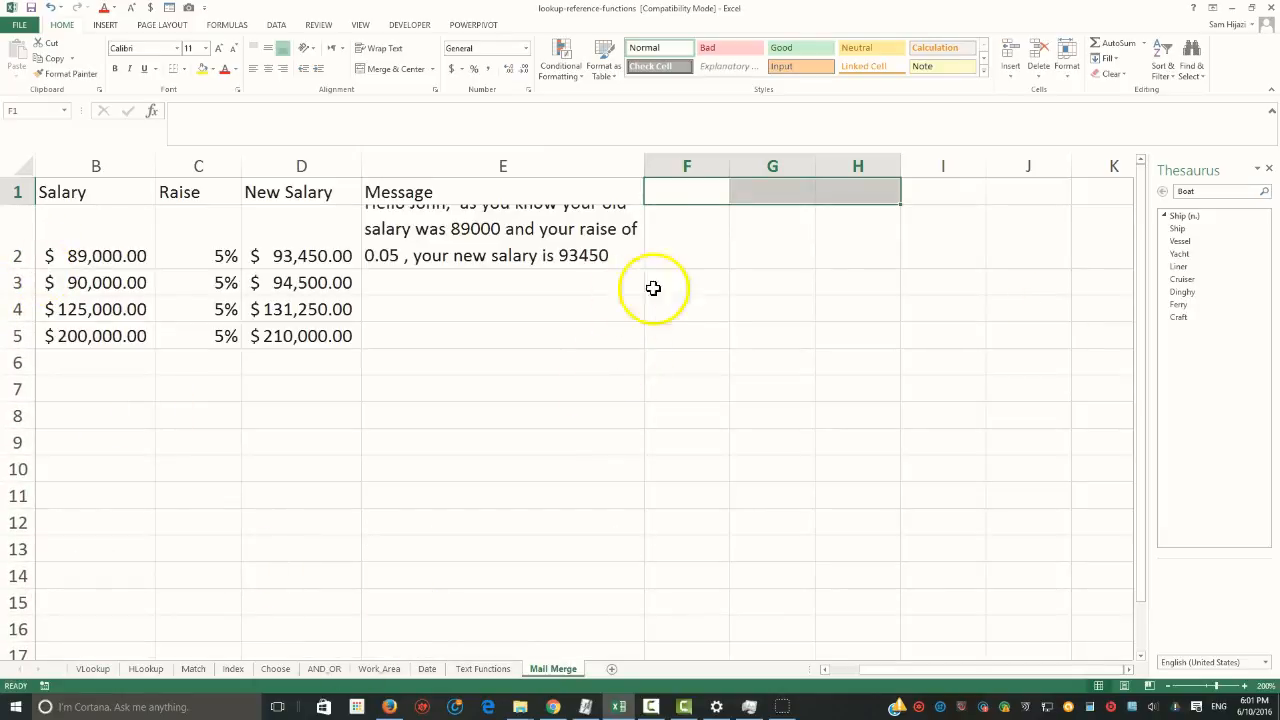
Close the Thesaurus pane and autofit the widths of columns B to E to their contents
click(1269, 168)
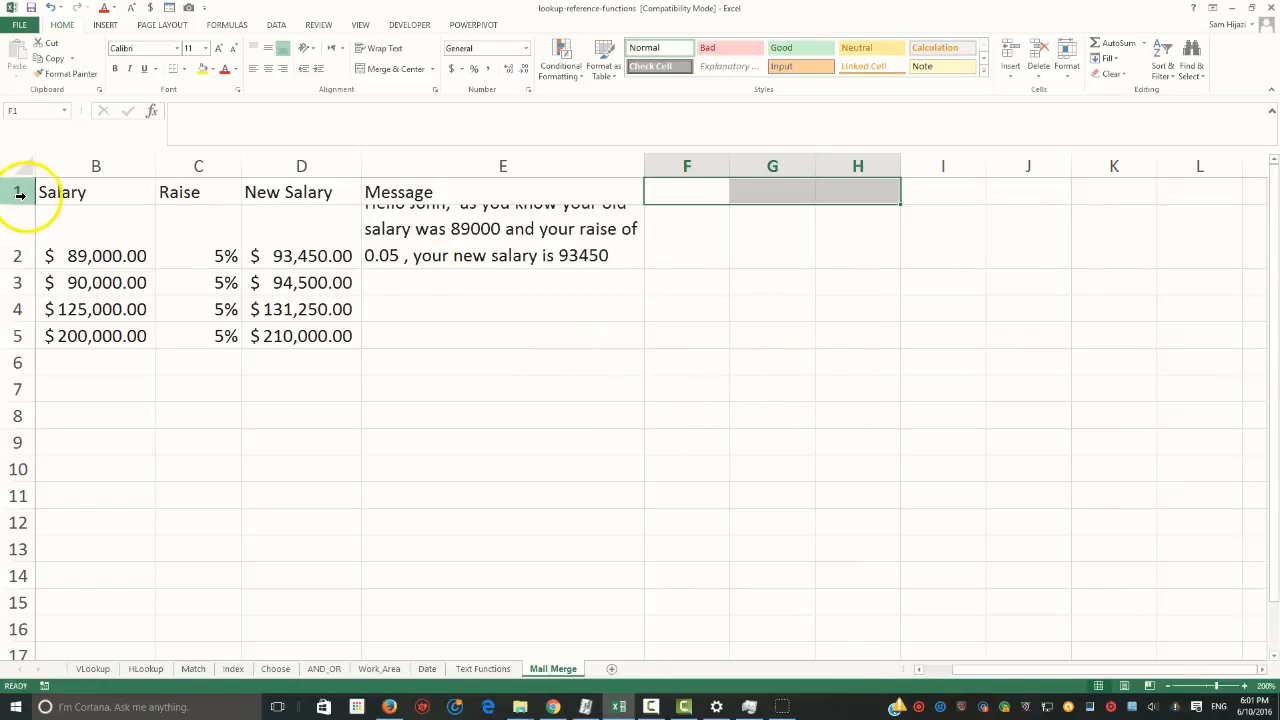
drag(69, 163, 451, 171)
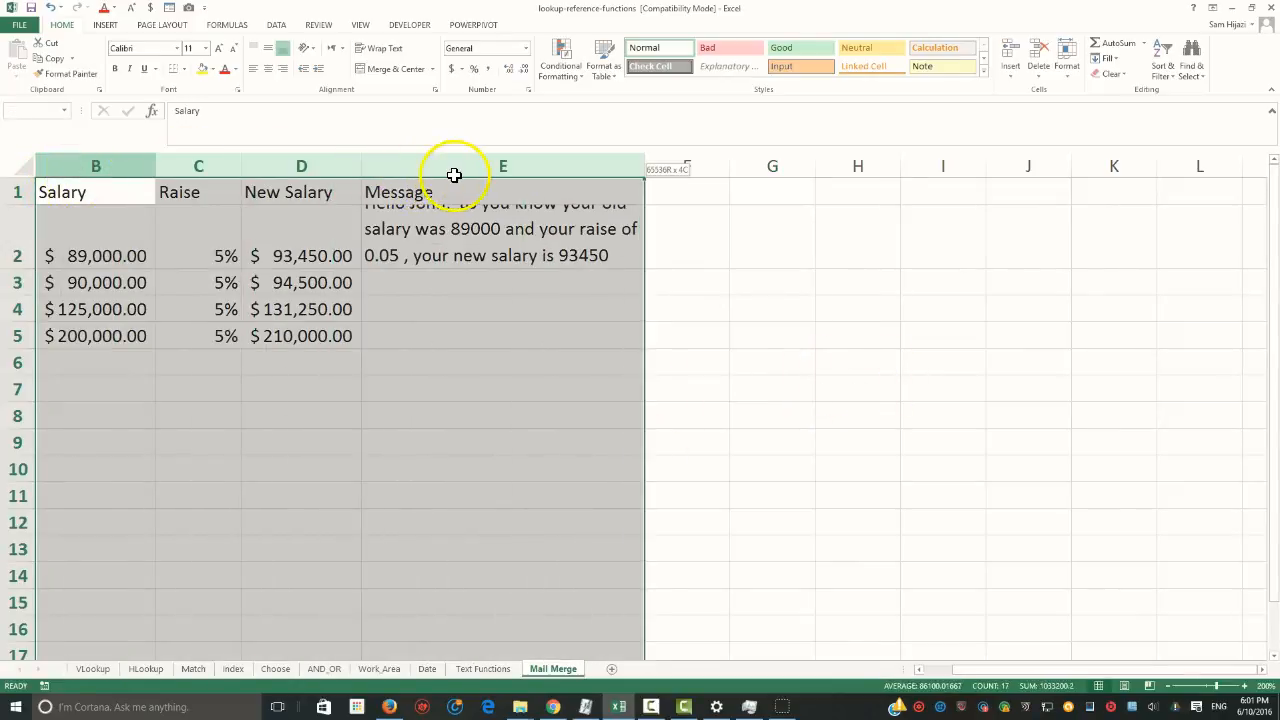
double_click(362, 168)
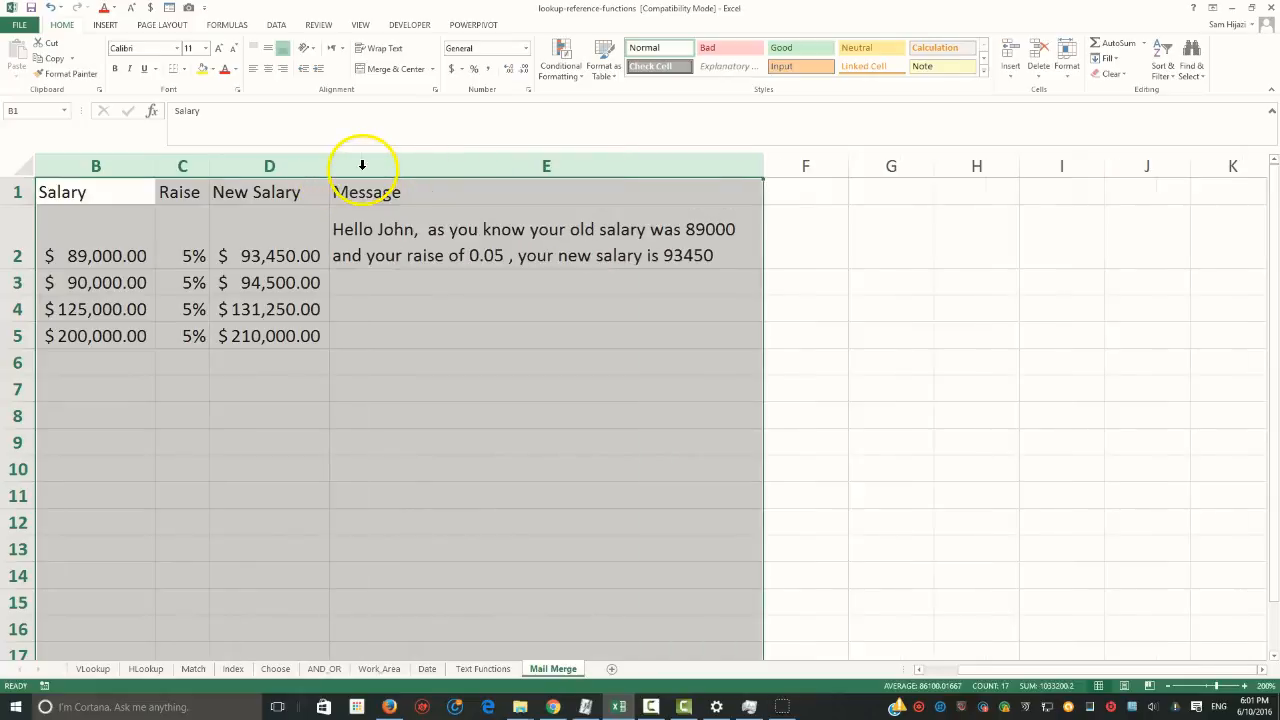
click(556, 312)
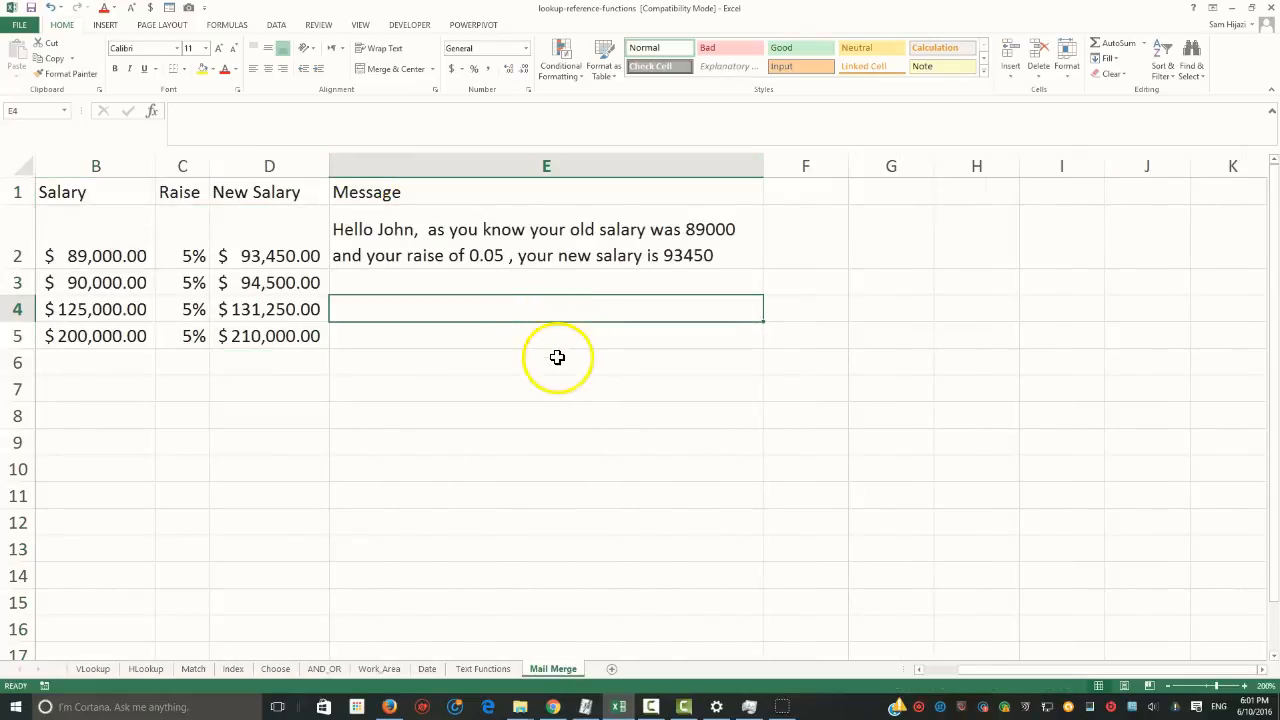
End the E2 message with a full stop by joining "." after D2 with &
click(460, 255)
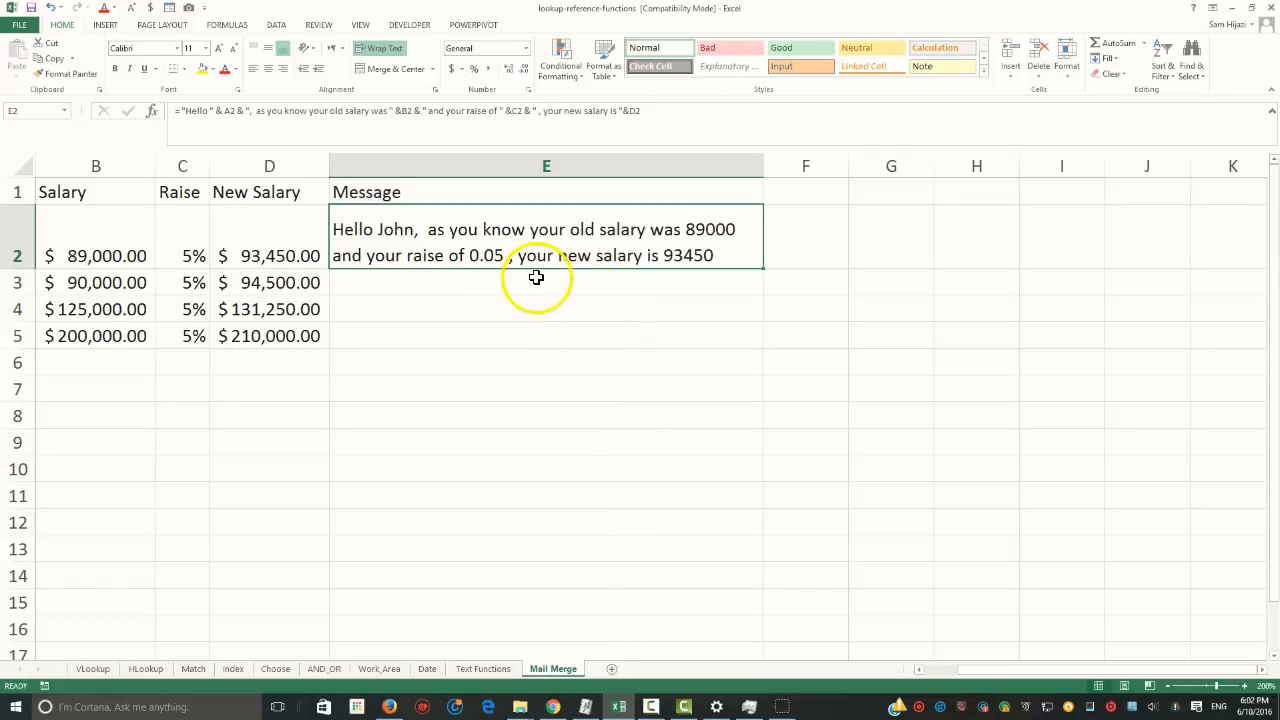
double_click(692, 257)
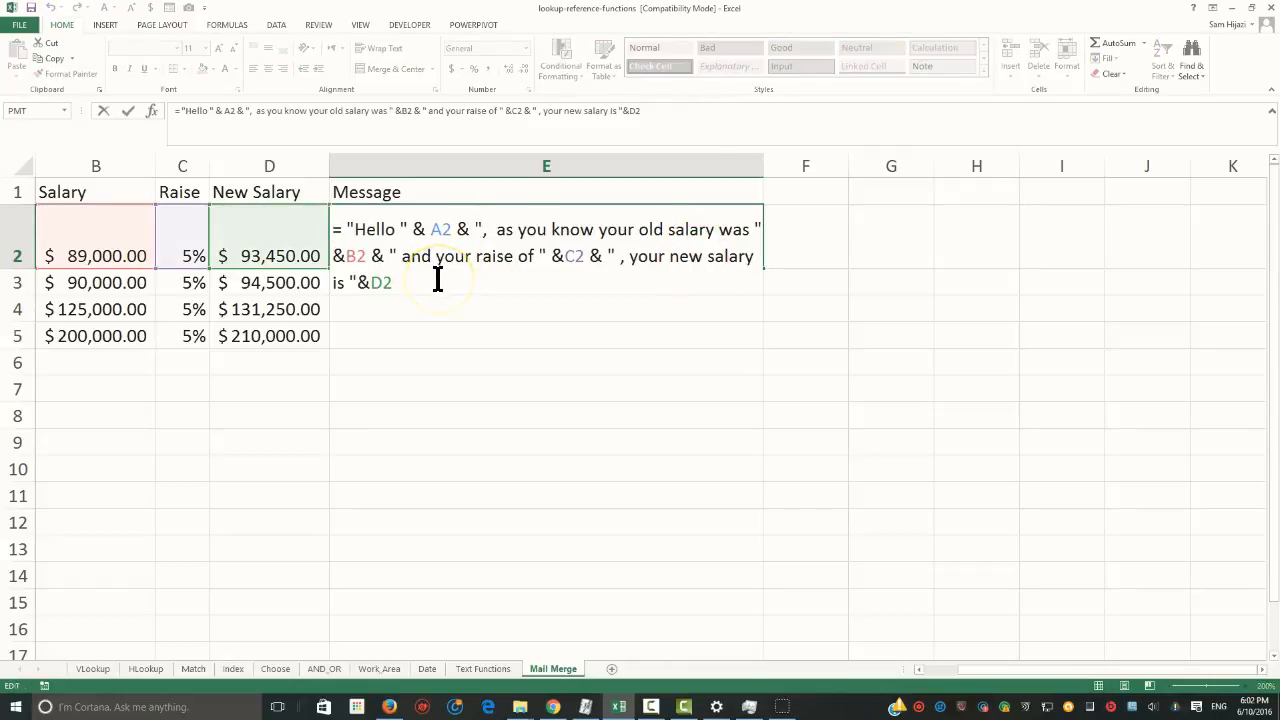
text(&)
key(Return)
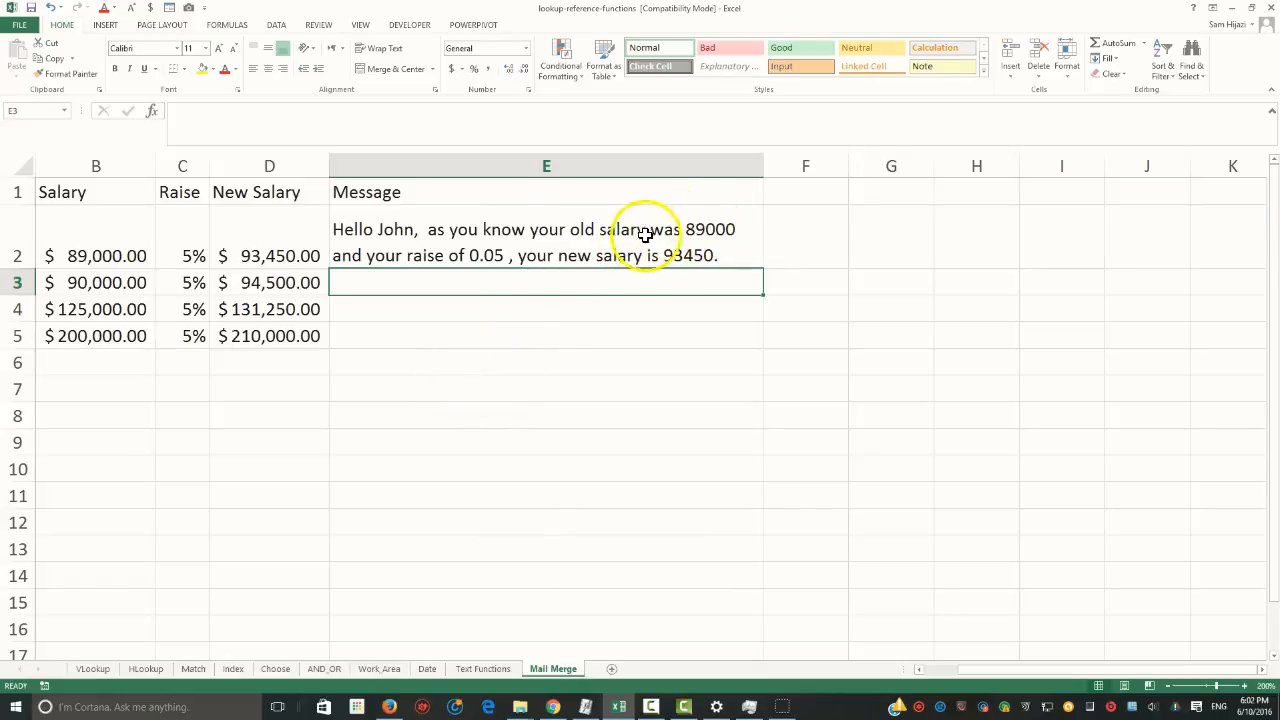
Begin enclosing the B2 reference in the E2 formula in a TEXT function, up to the comma after B2
click(409, 229)
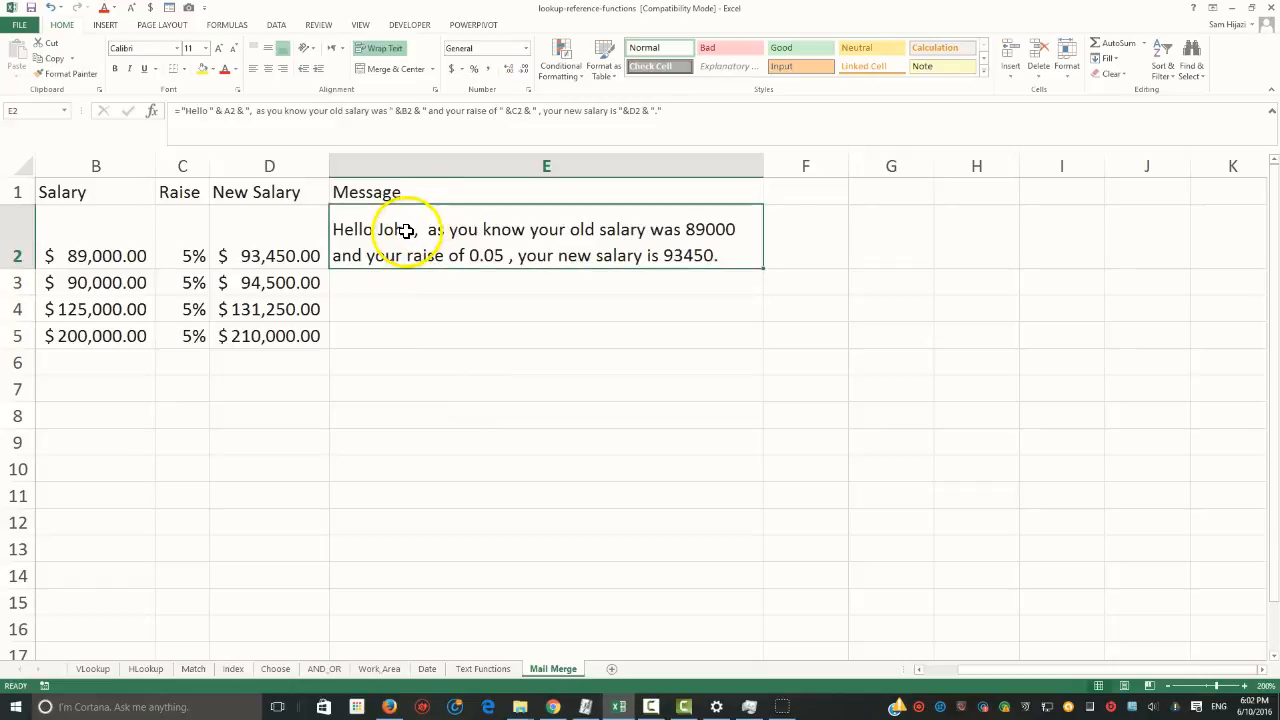
double_click(685, 229)
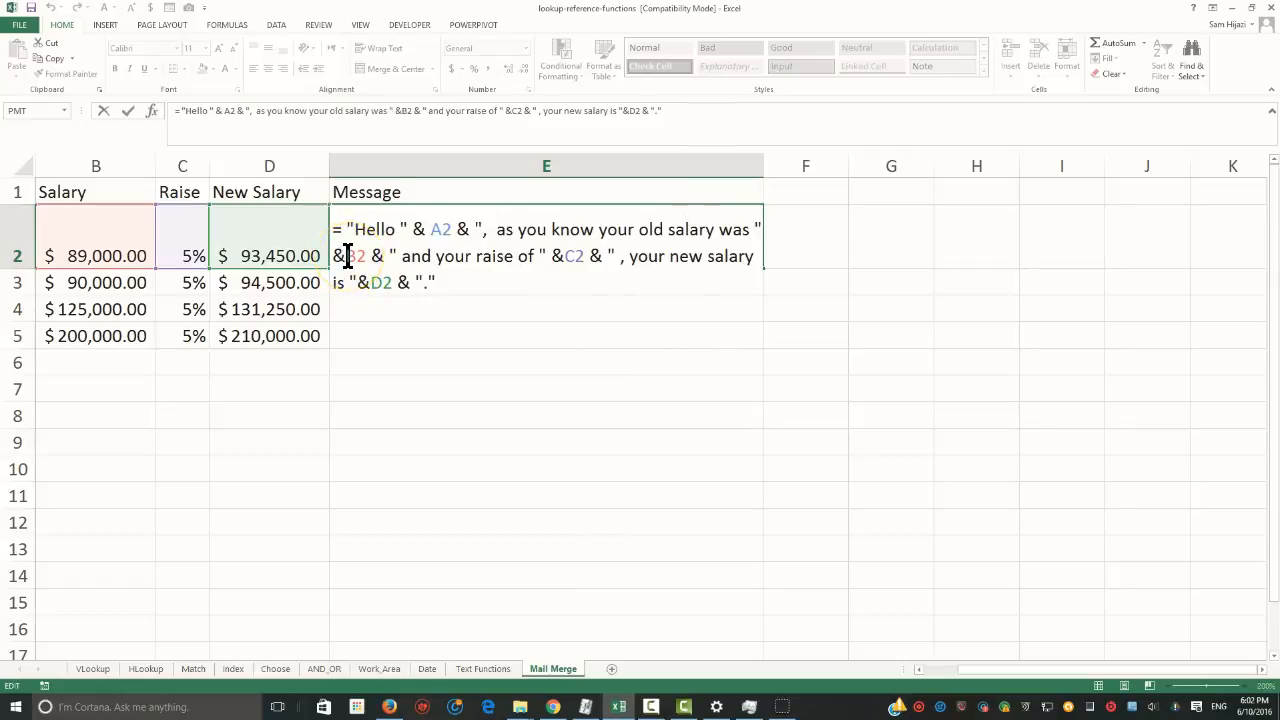
text(Text )
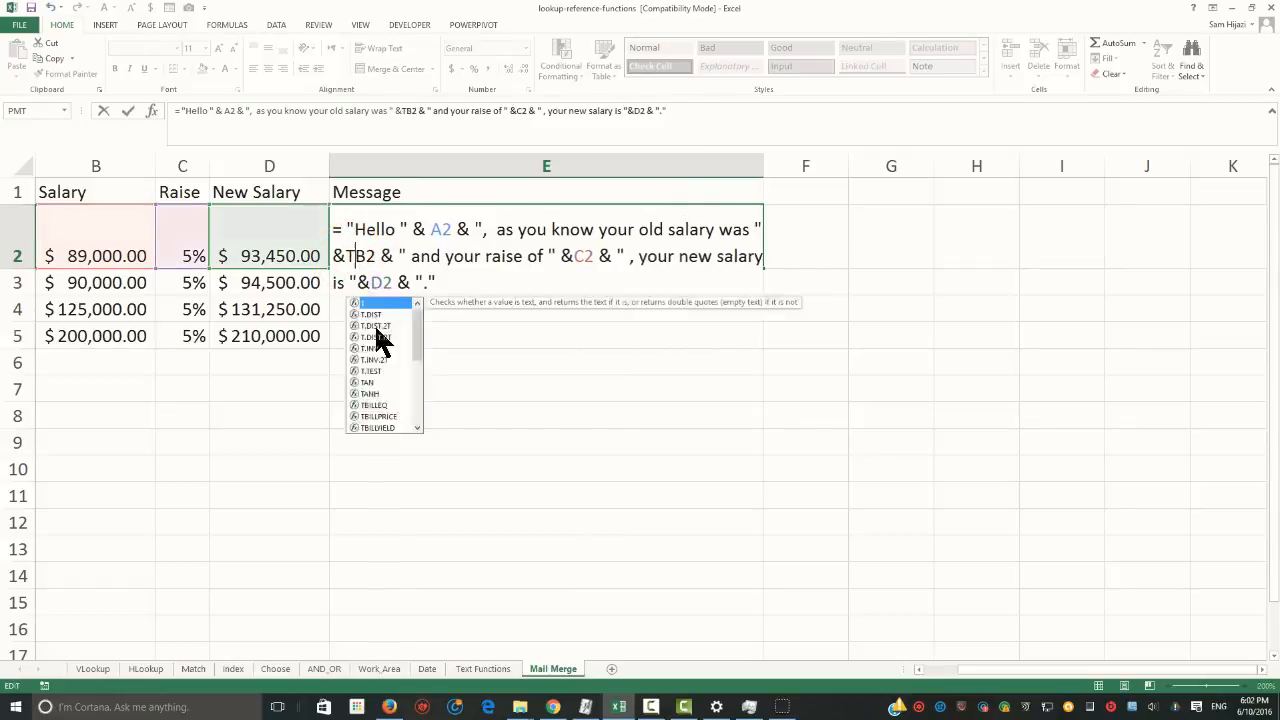
text(()
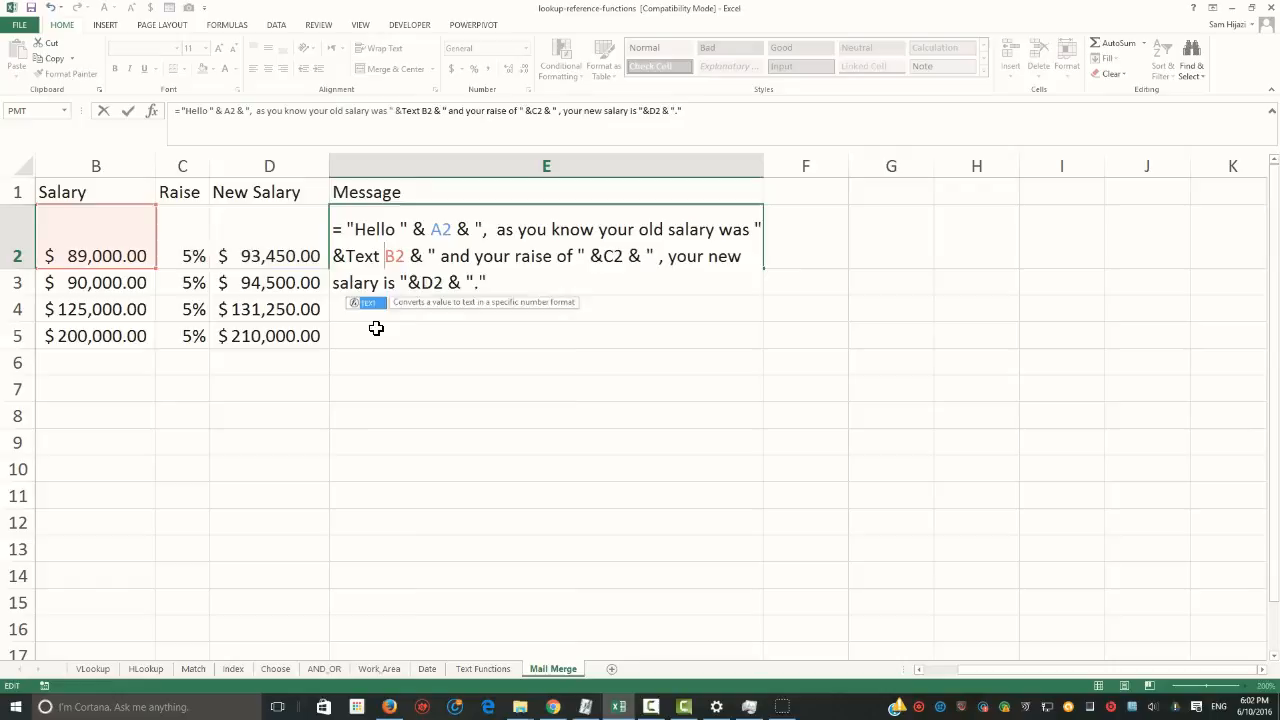
click(412, 256)
text(,)
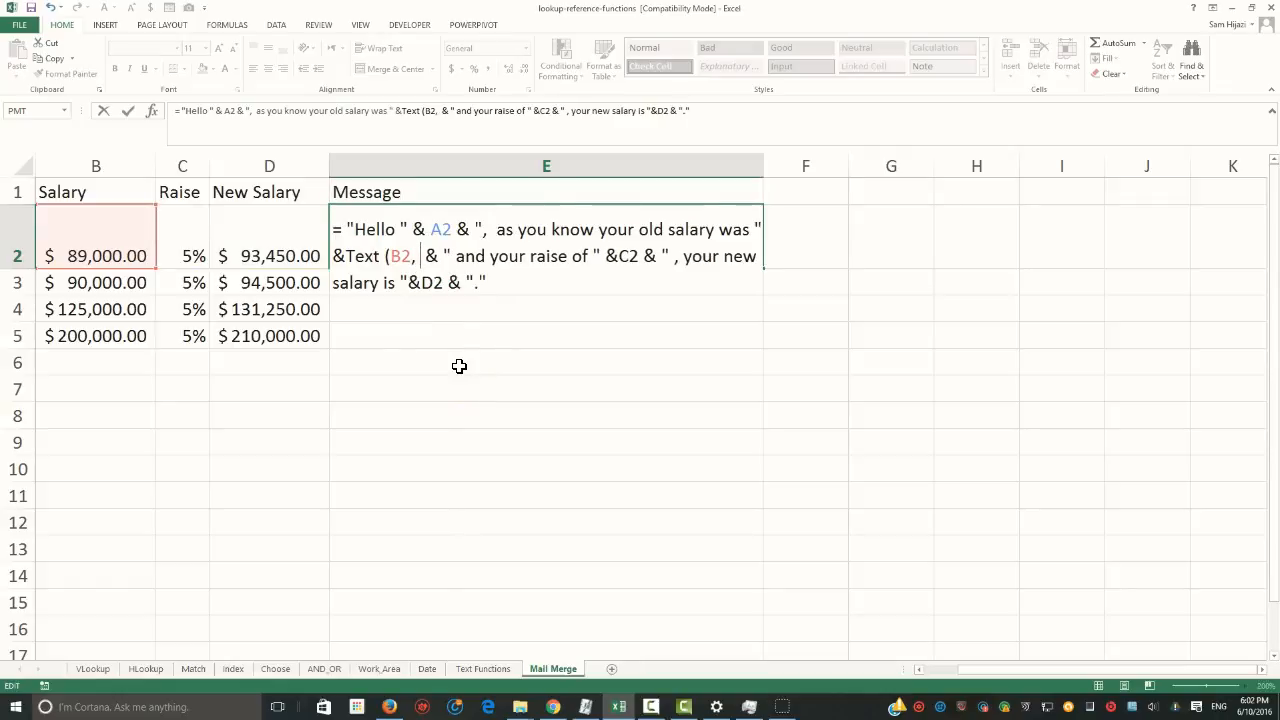
text( ")
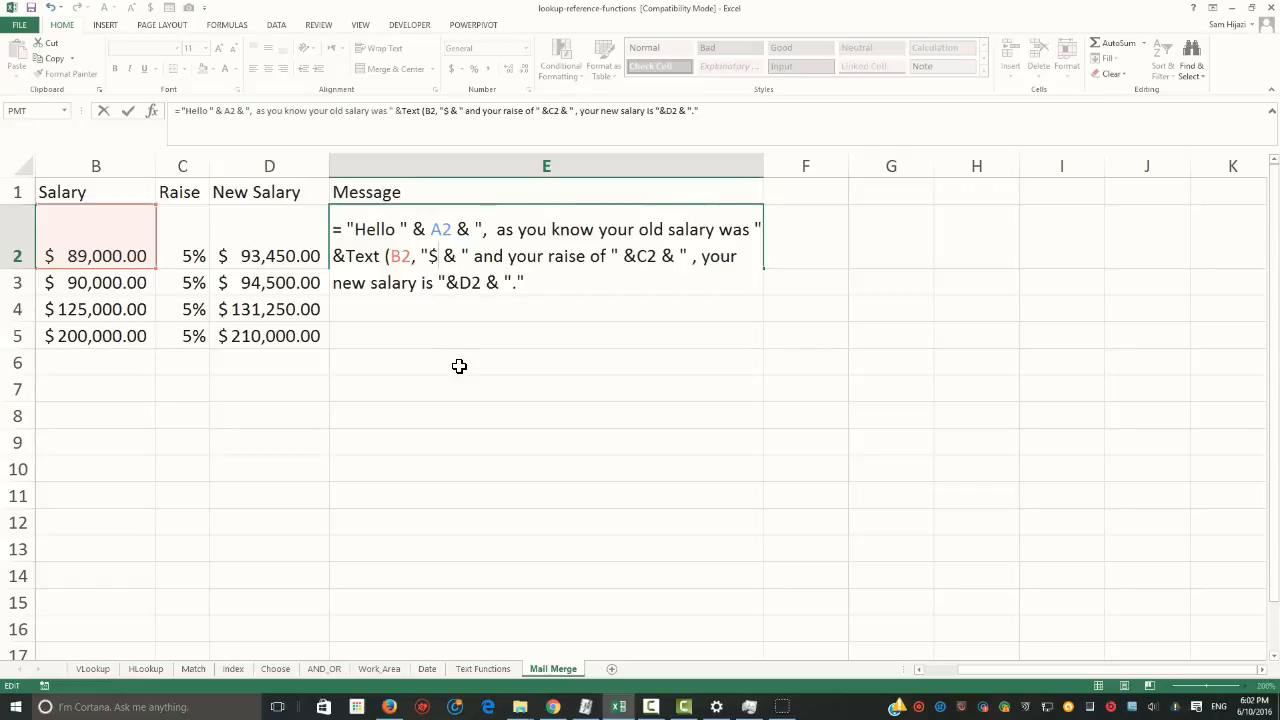
Give the TEXT function the format code "$#,###.00", close its bracket and commit the E2 formula, accepting the suggested correction
text($)
key(BackSpace)
text(#)
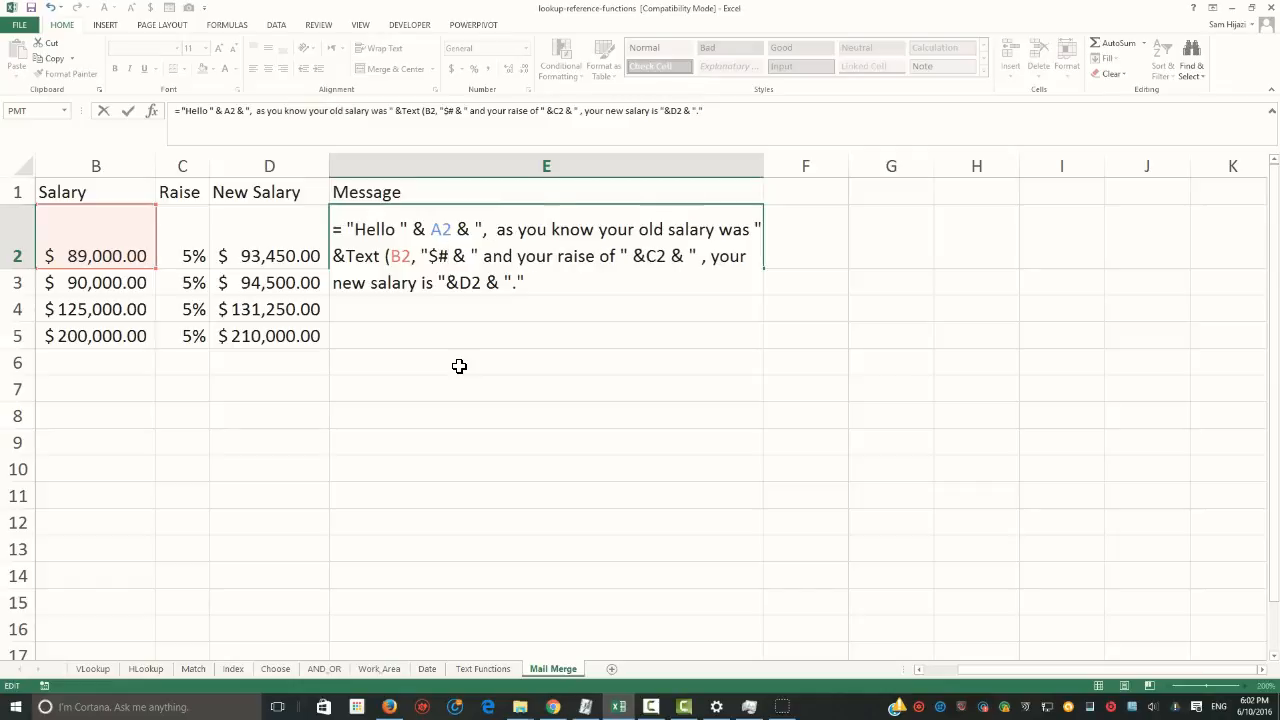
text(,##)
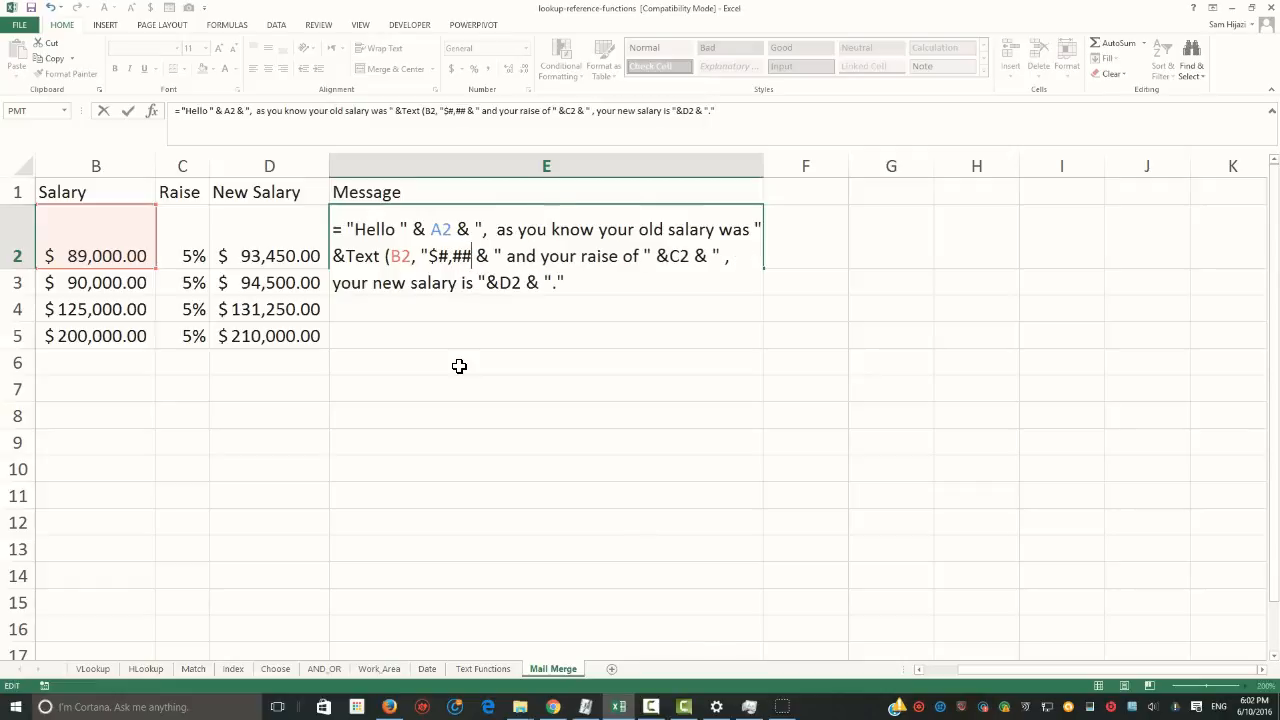
text(#)
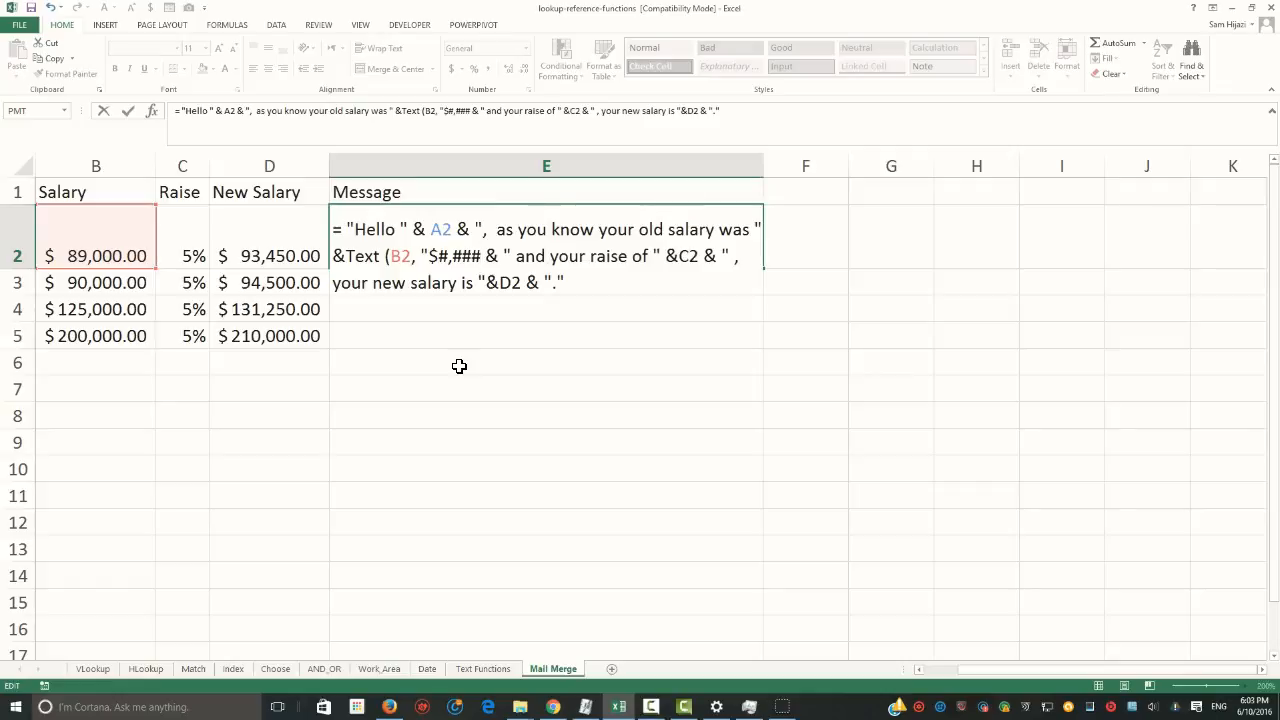
text(.00)
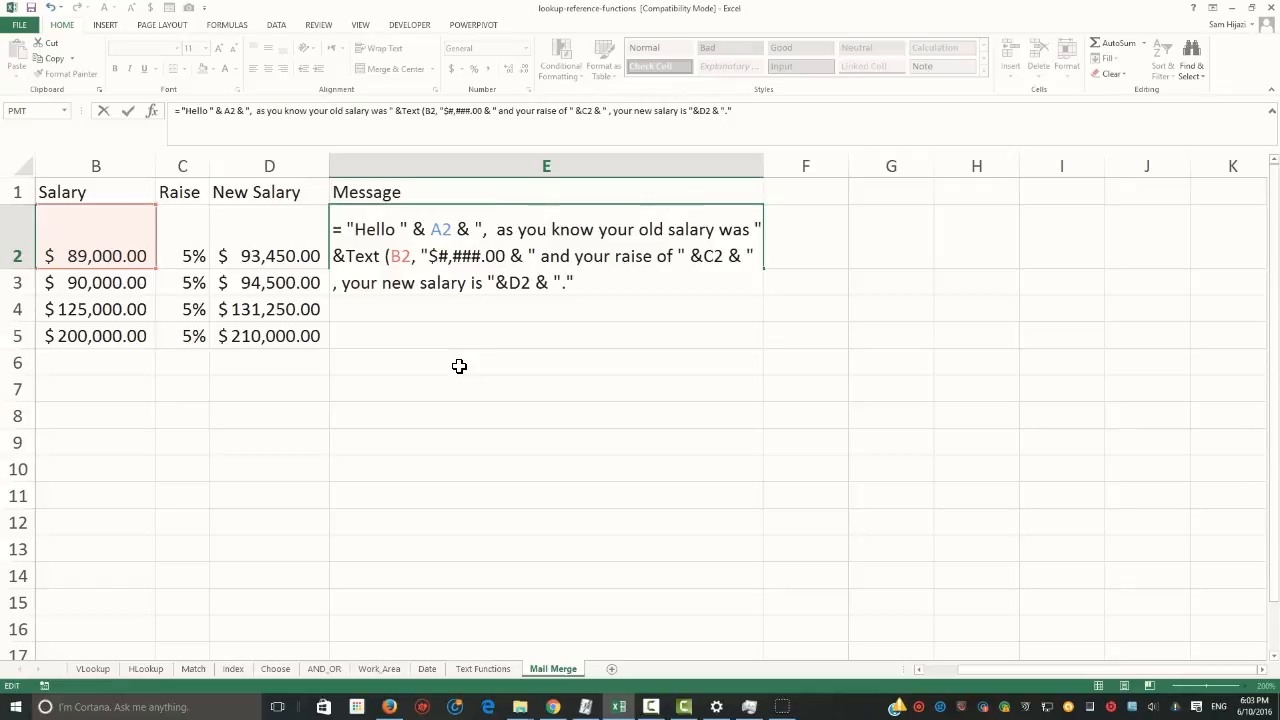
text(")
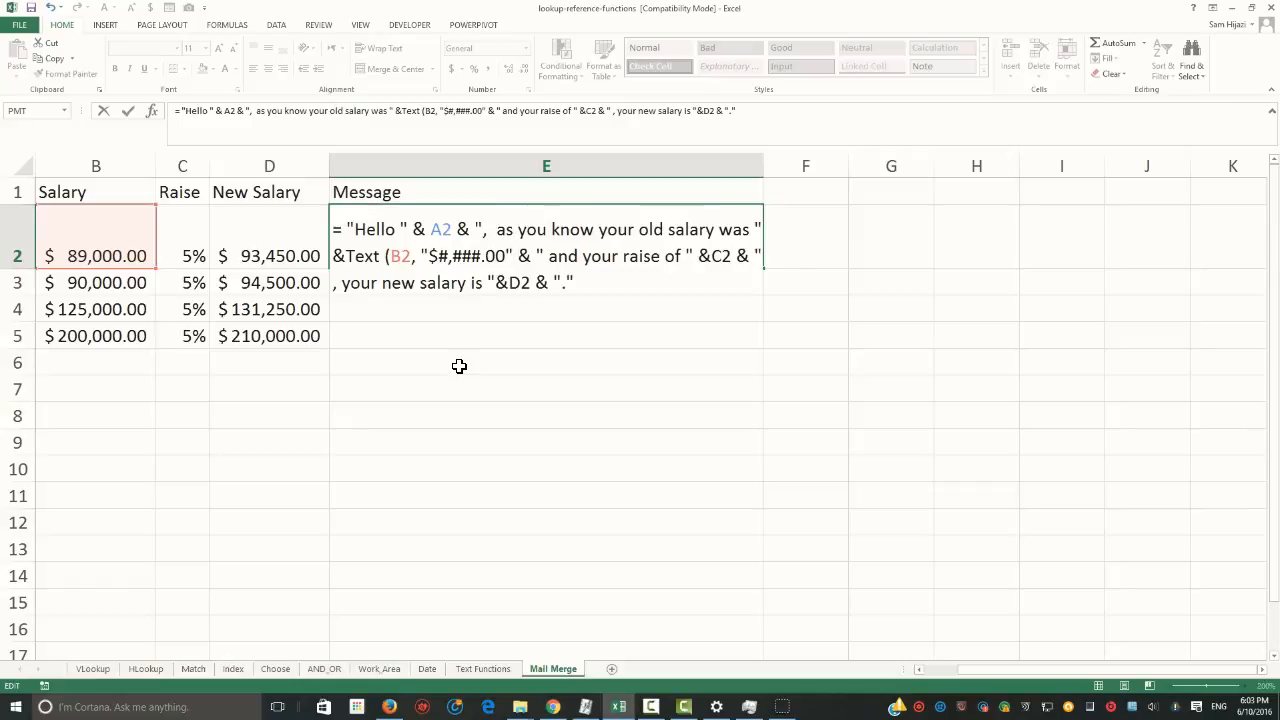
text())
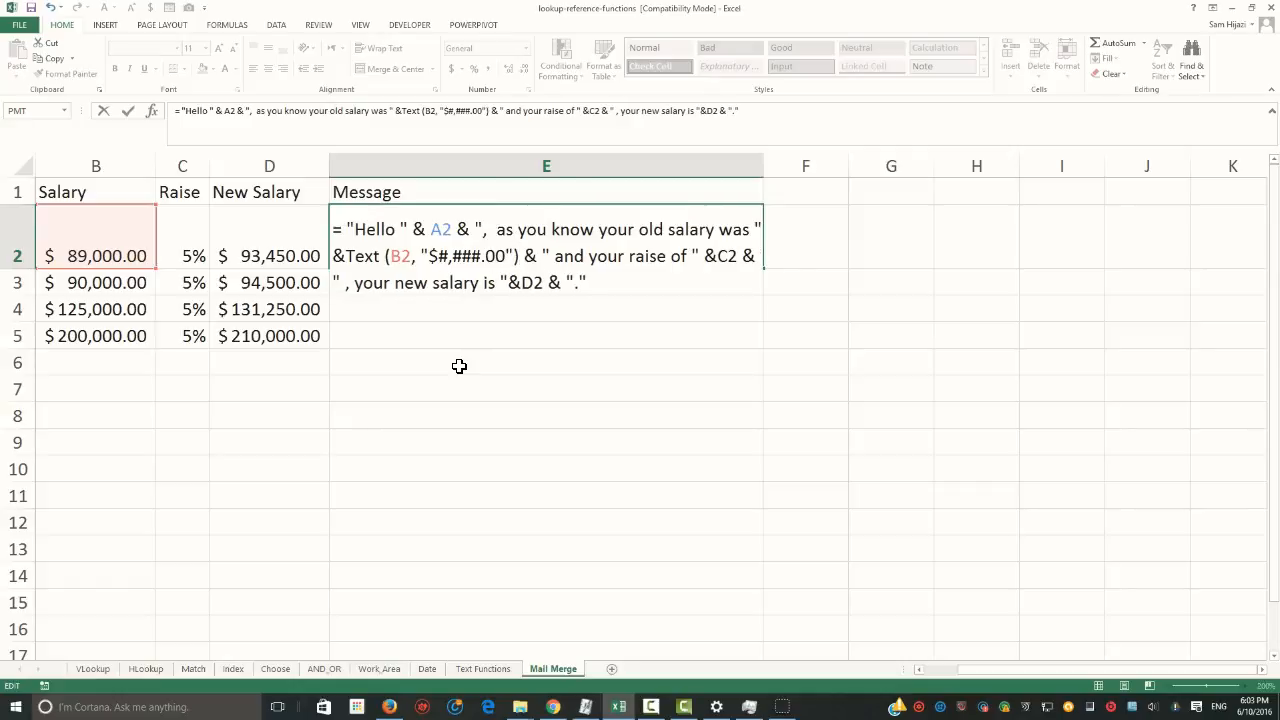
key(Return)
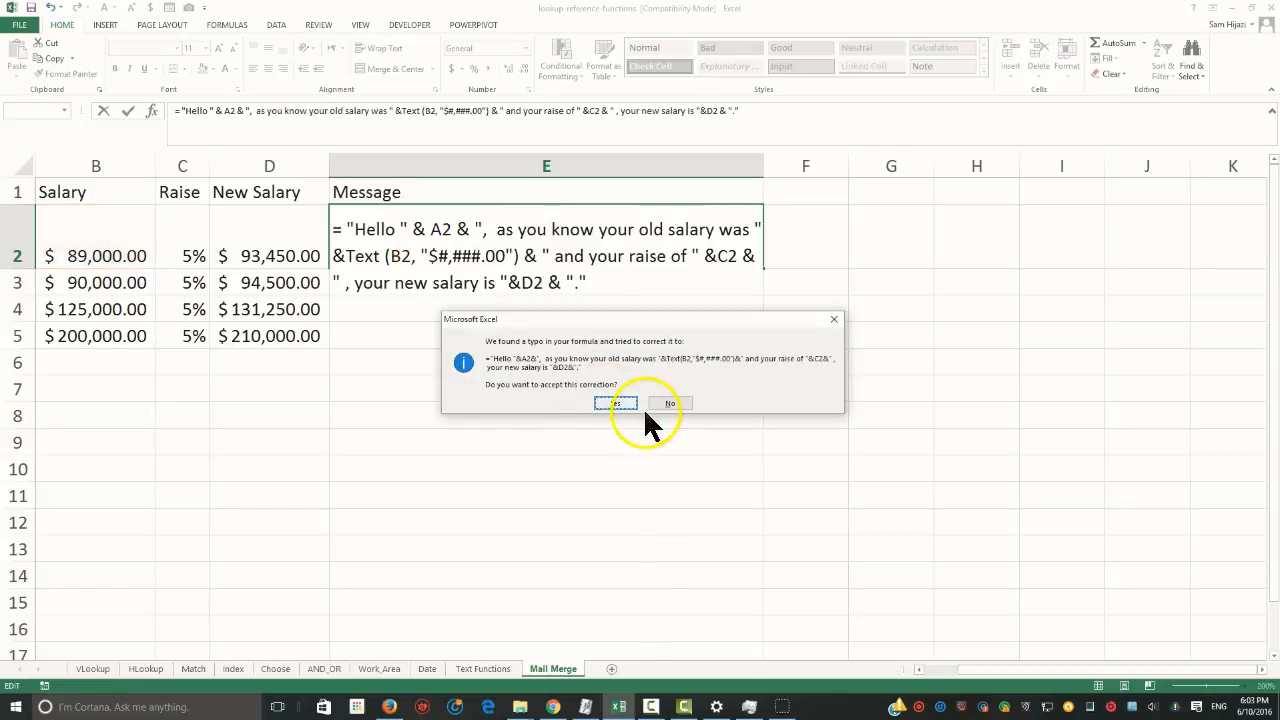
click(624, 404)
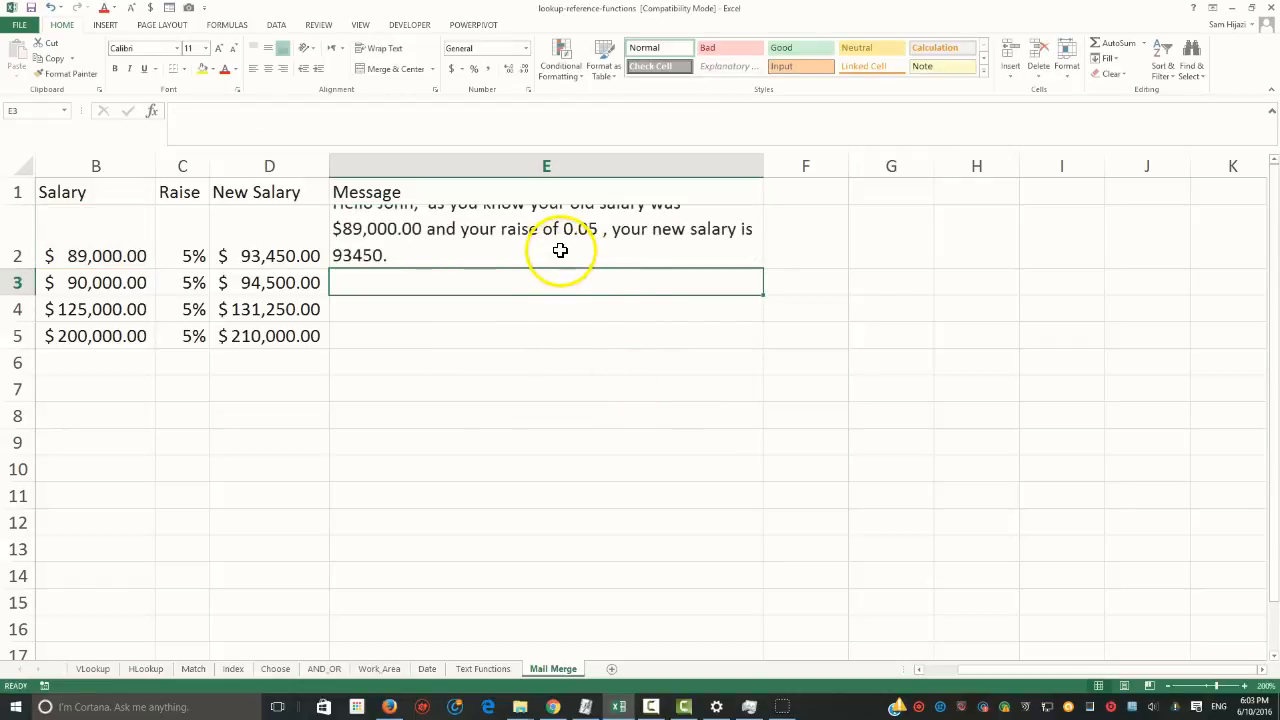
Increase the height of row 2 to fit all three lines of the message
click(540, 245)
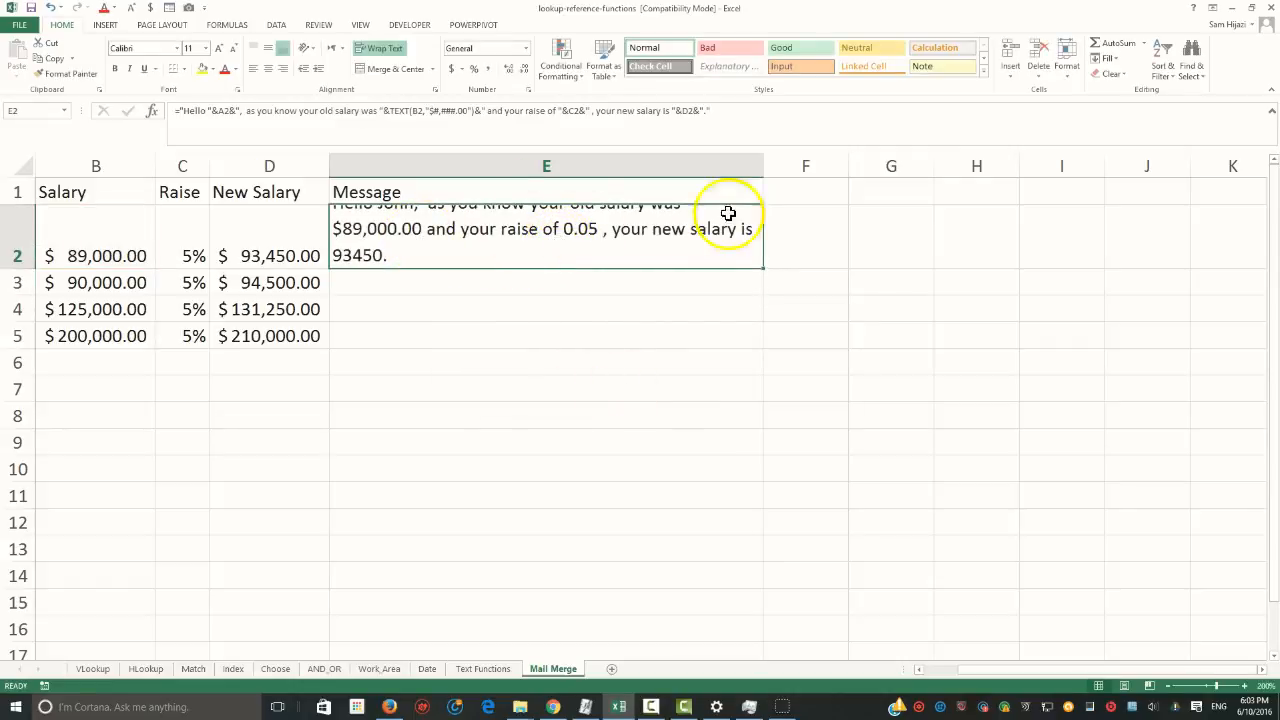
drag(18, 268, 18, 291)
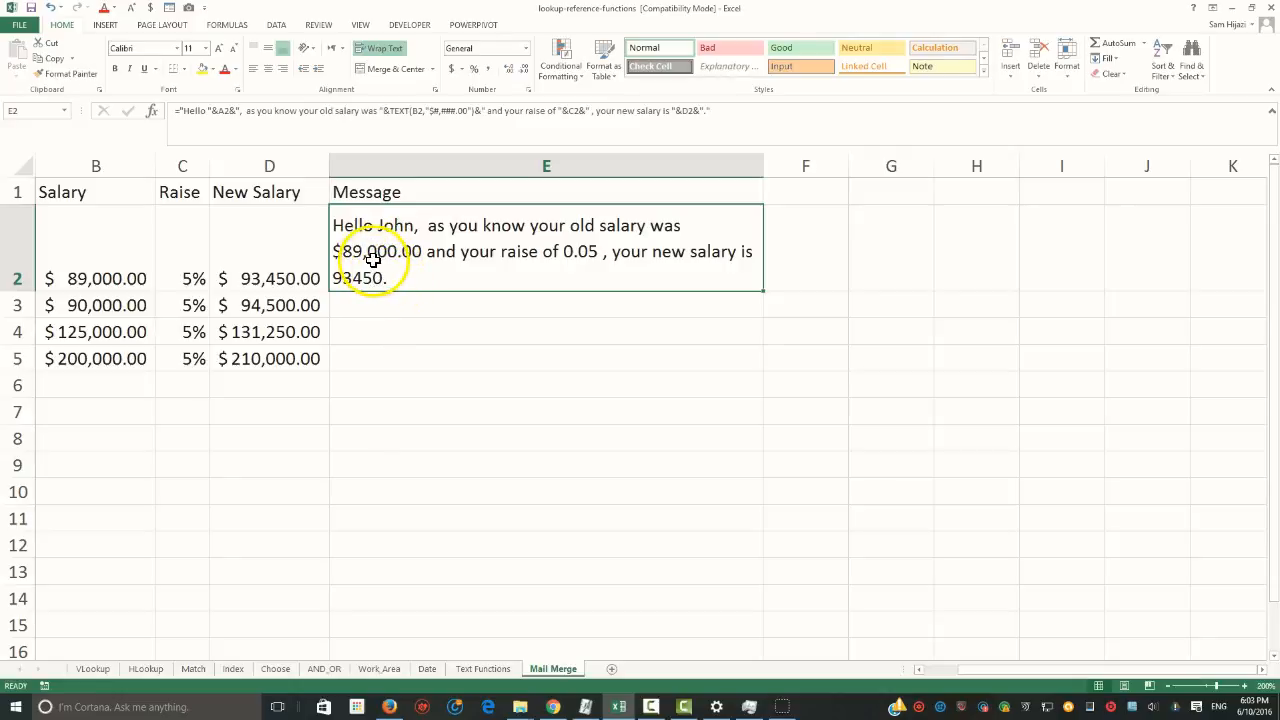
Multiply the raise reference C2 by 100 in the E2 message formula
double_click(580, 253)
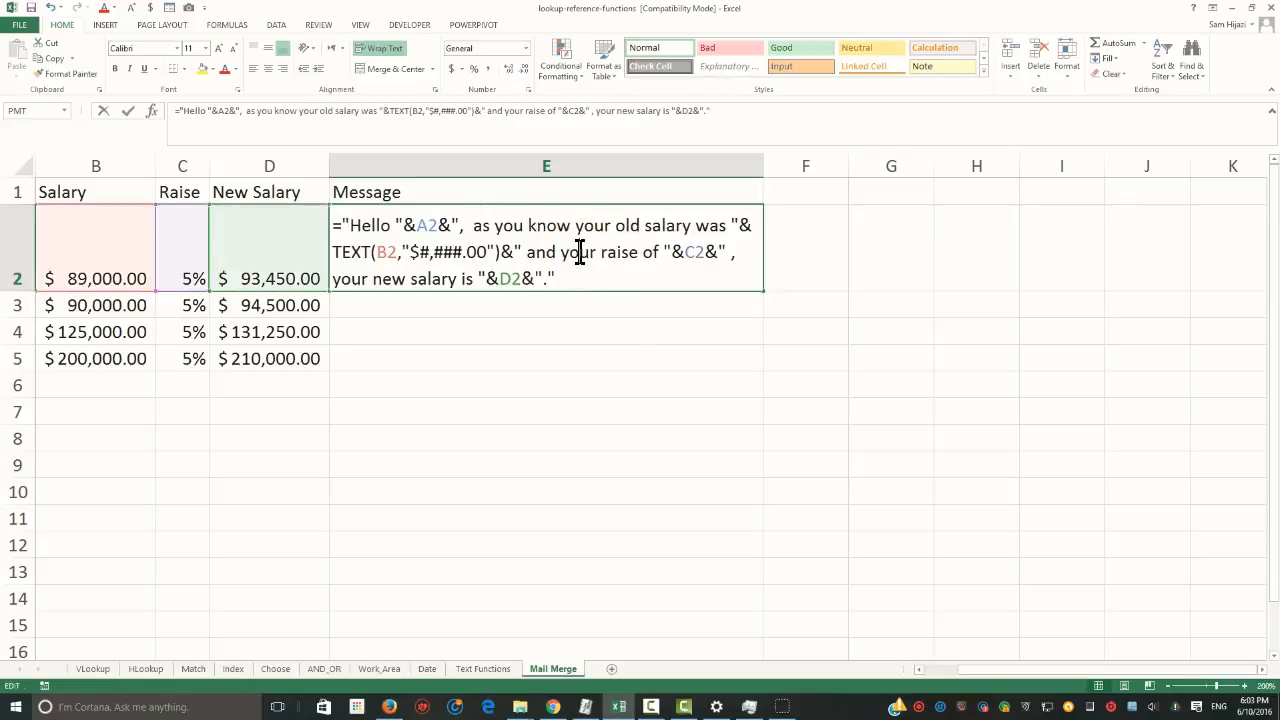
click(687, 252)
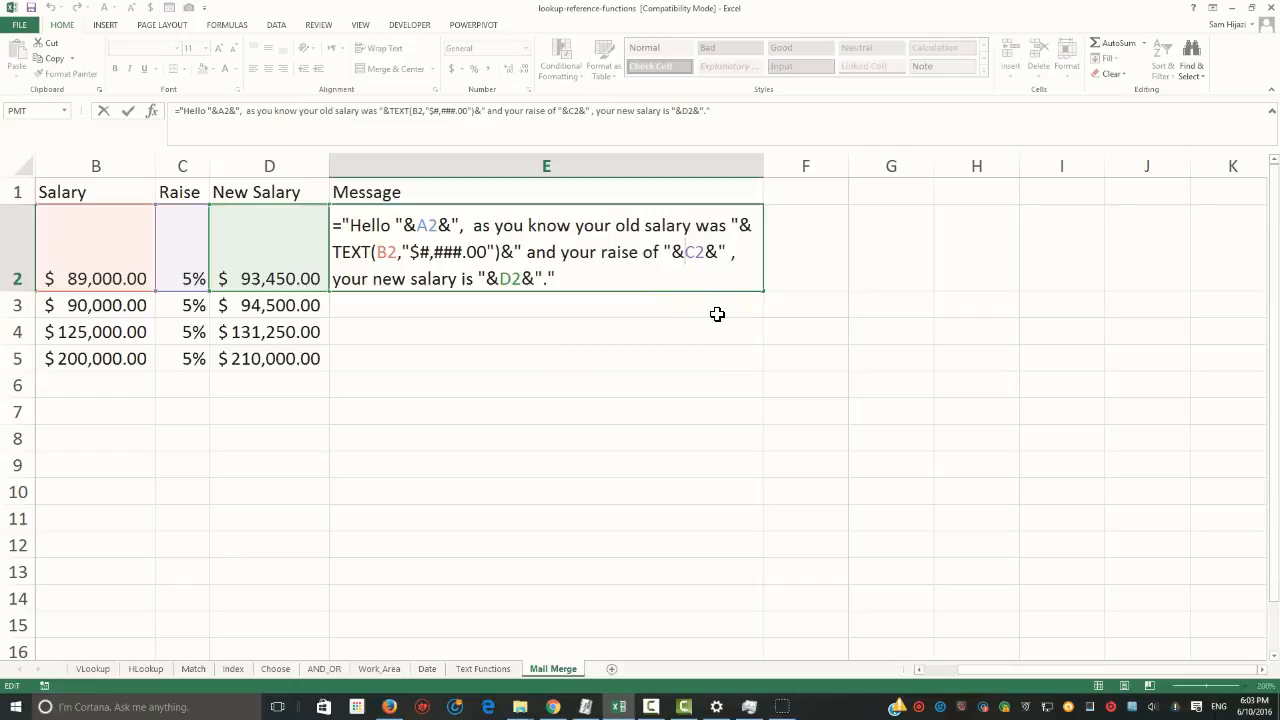
key(Right)
key(Right)
text(*10)
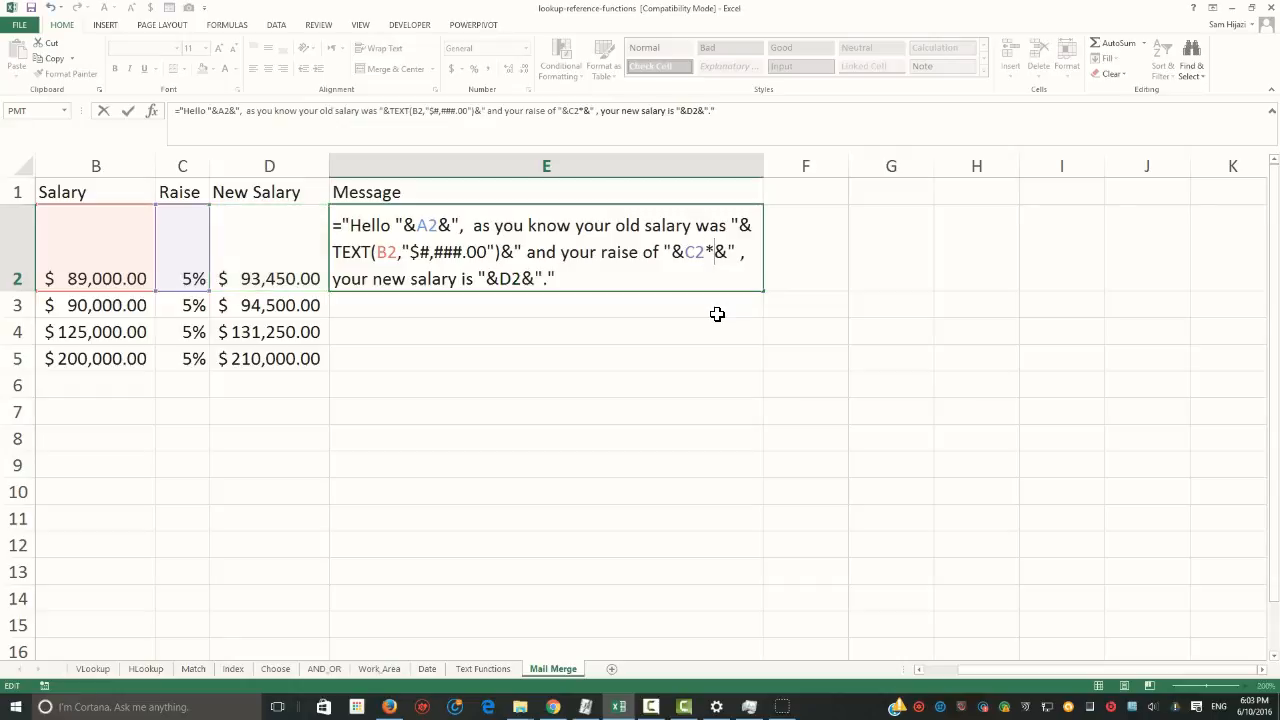
text(0)
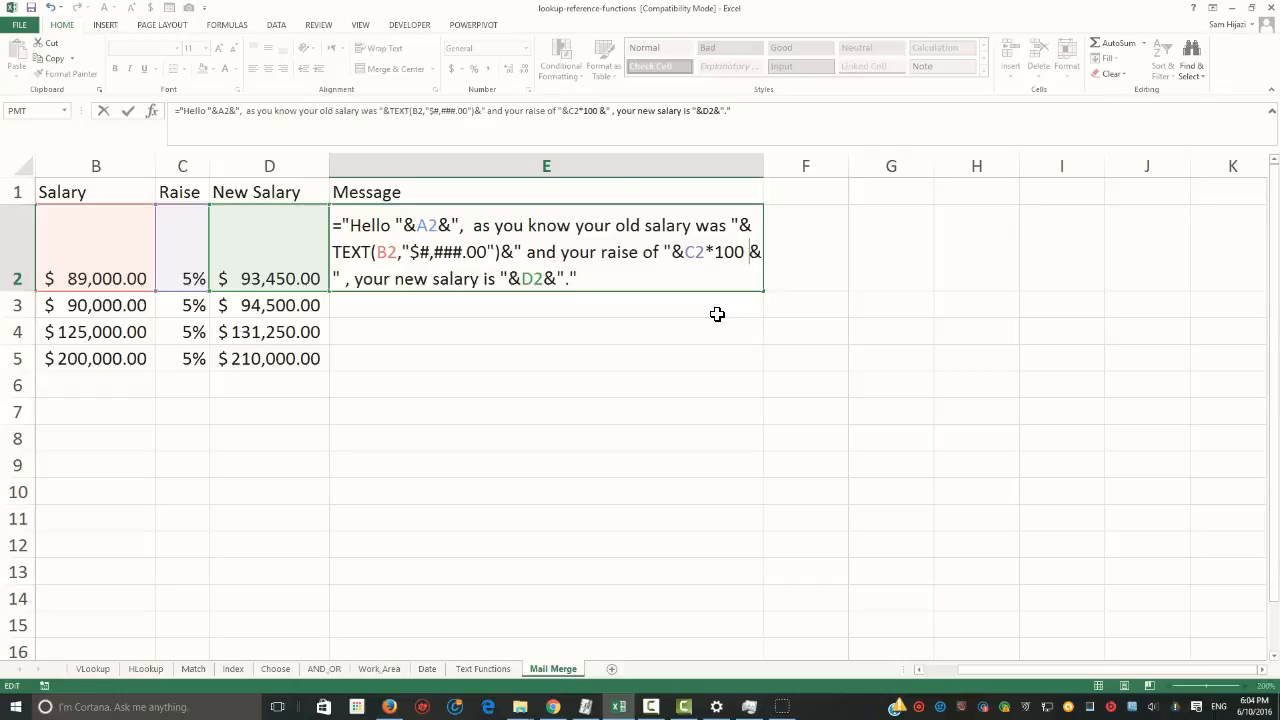
text( & )
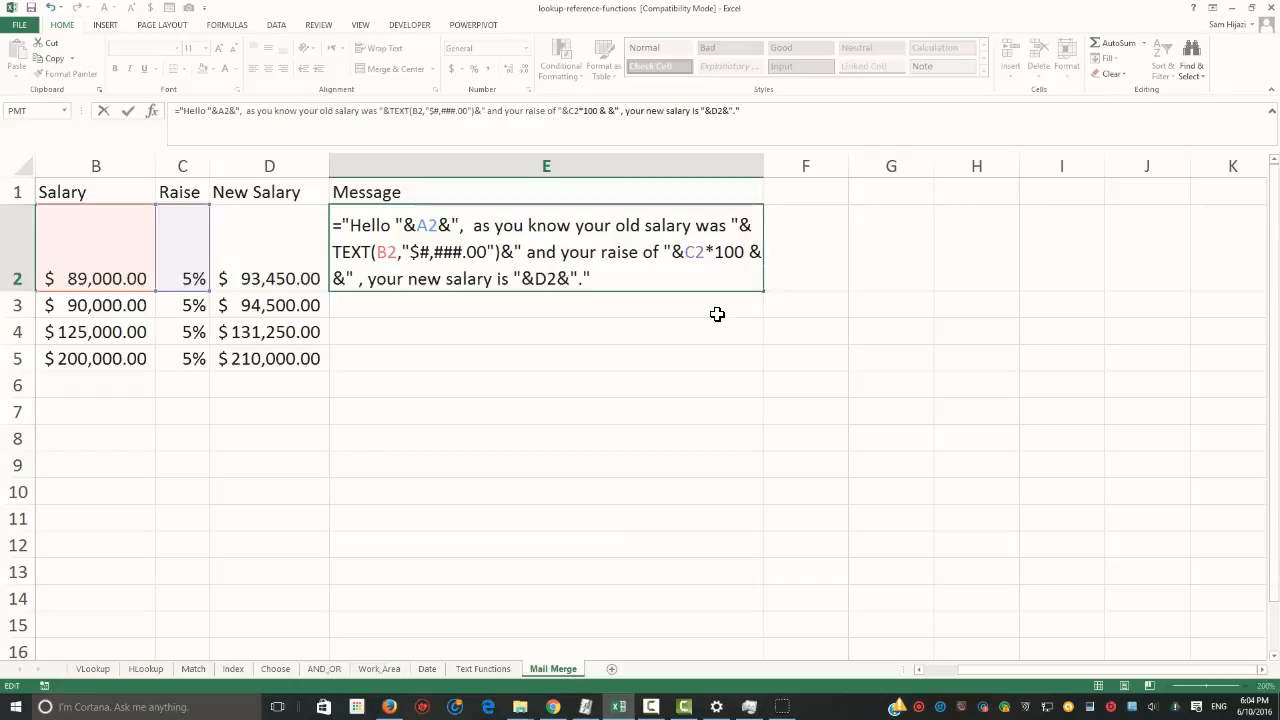
text("%)
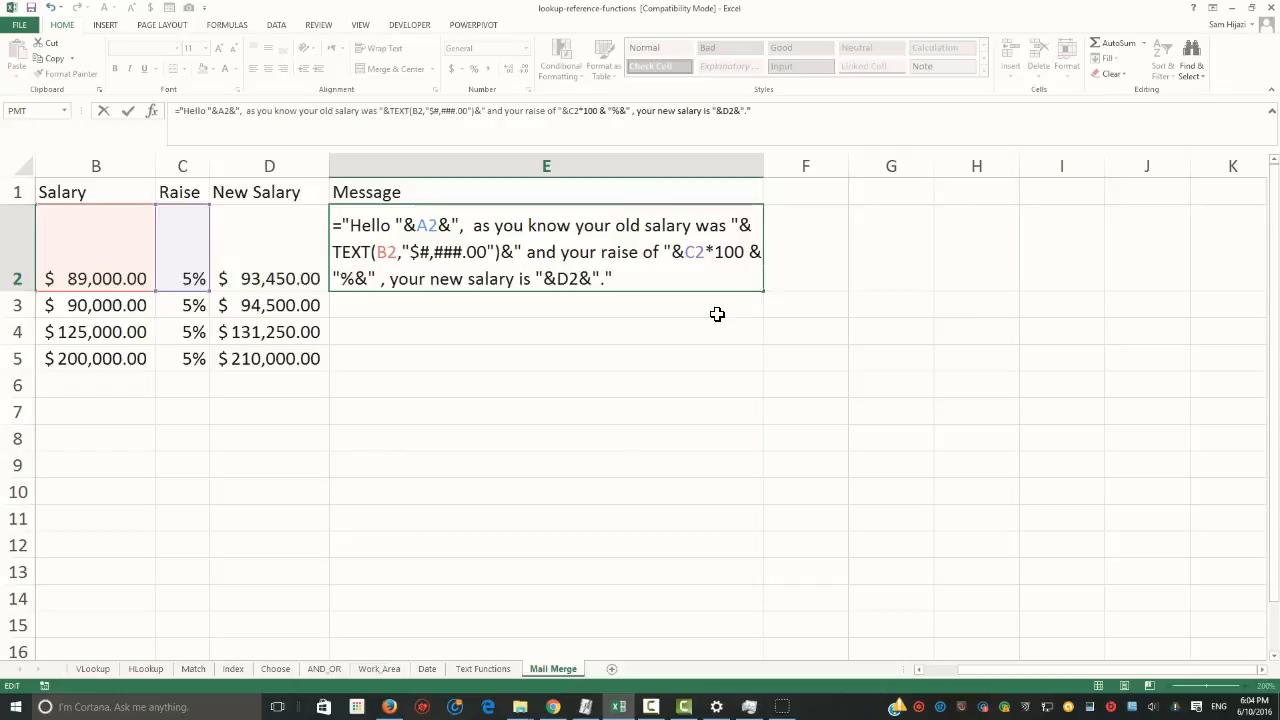
text(")
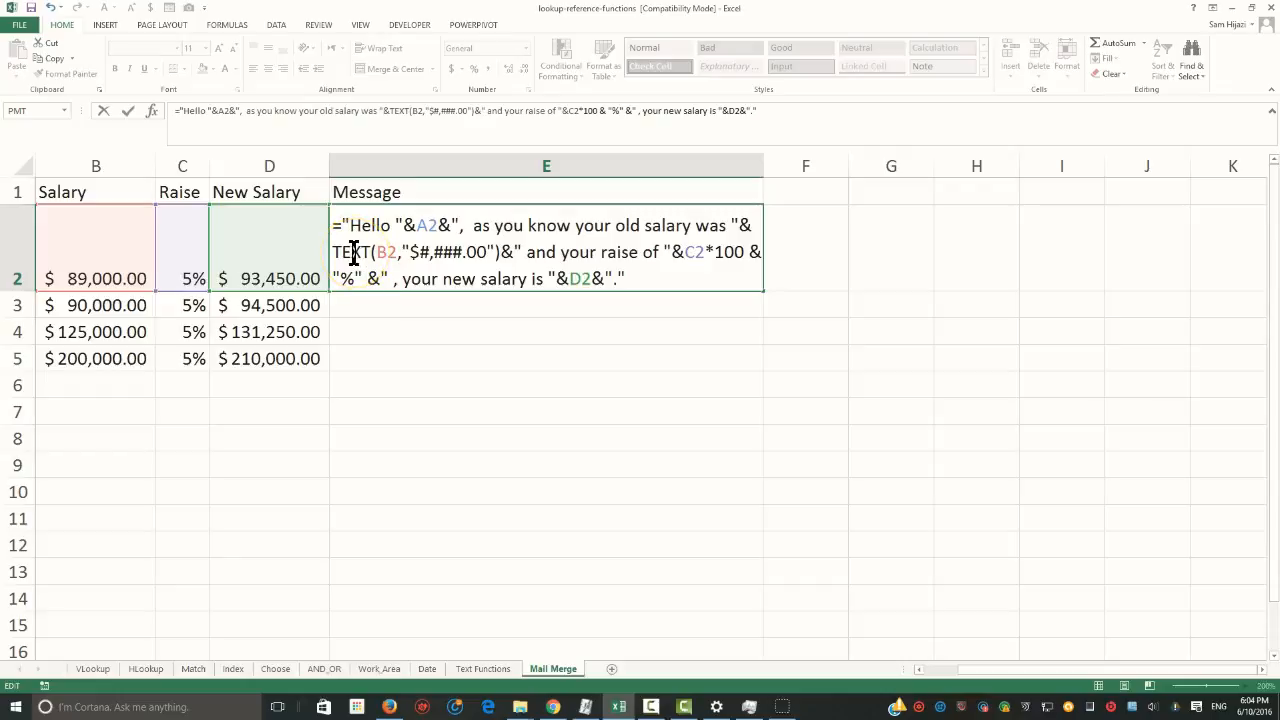
Commit the E2 formula, then replace its D2 reference with a copy of the expression TEXT(B2,"$#,###.00")
key(Return)
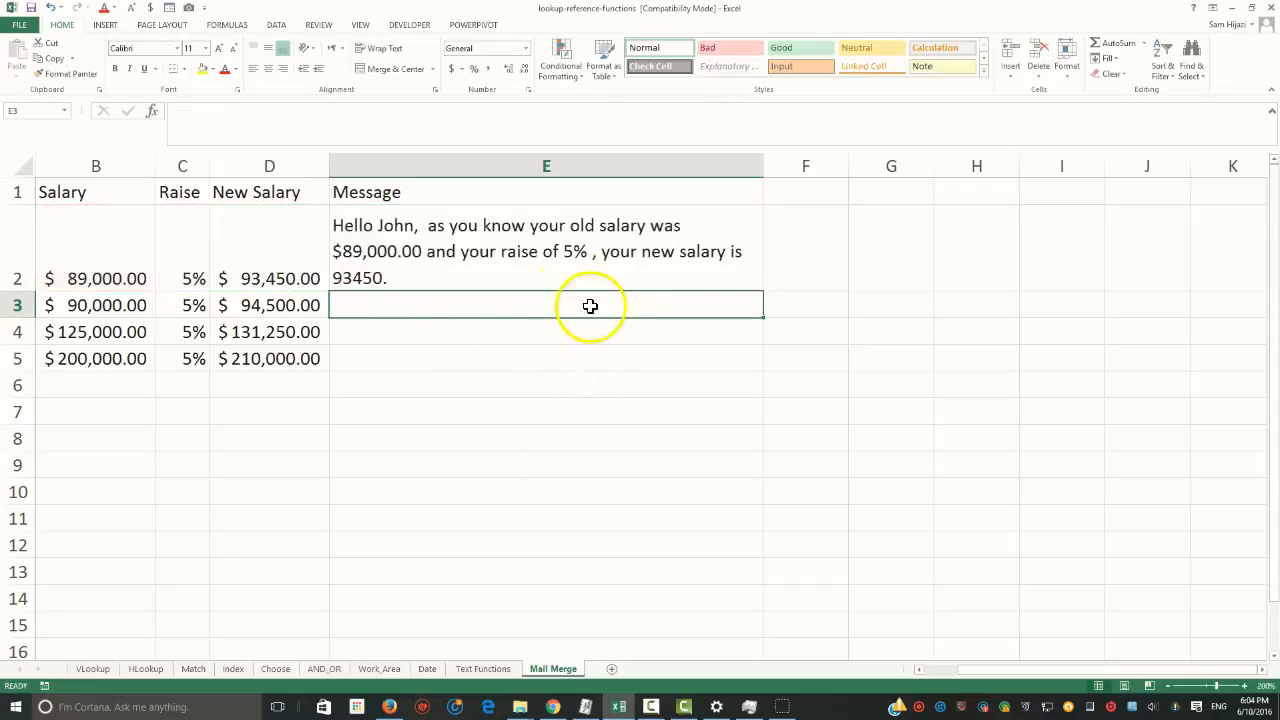
click(571, 252)
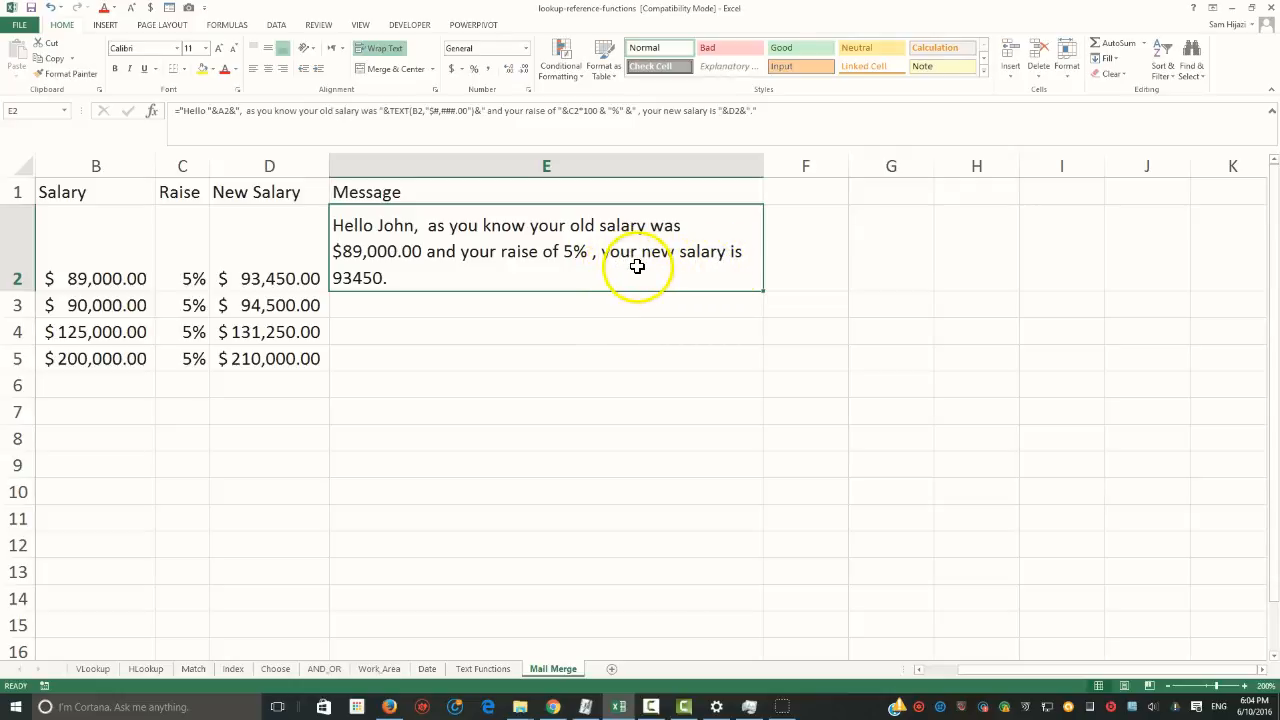
double_click(363, 281)
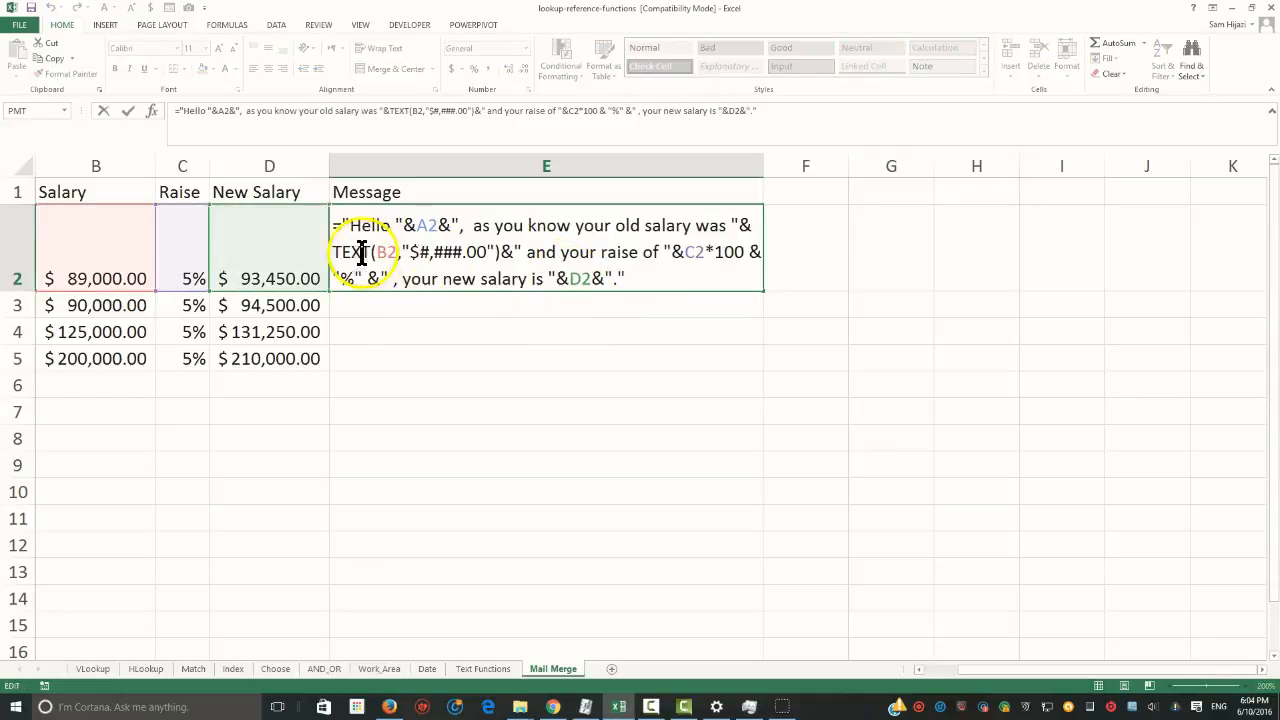
drag(336, 252, 507, 257)
key(ctrl+c)
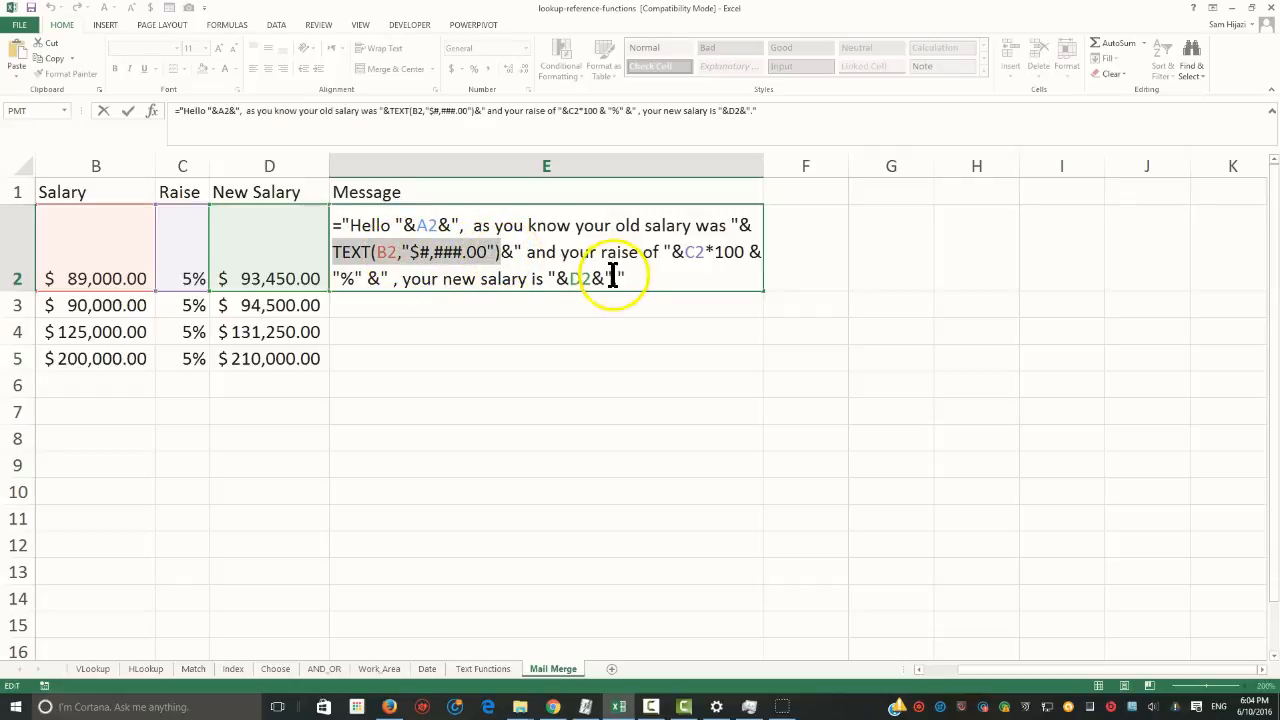
drag(591, 278, 574, 279)
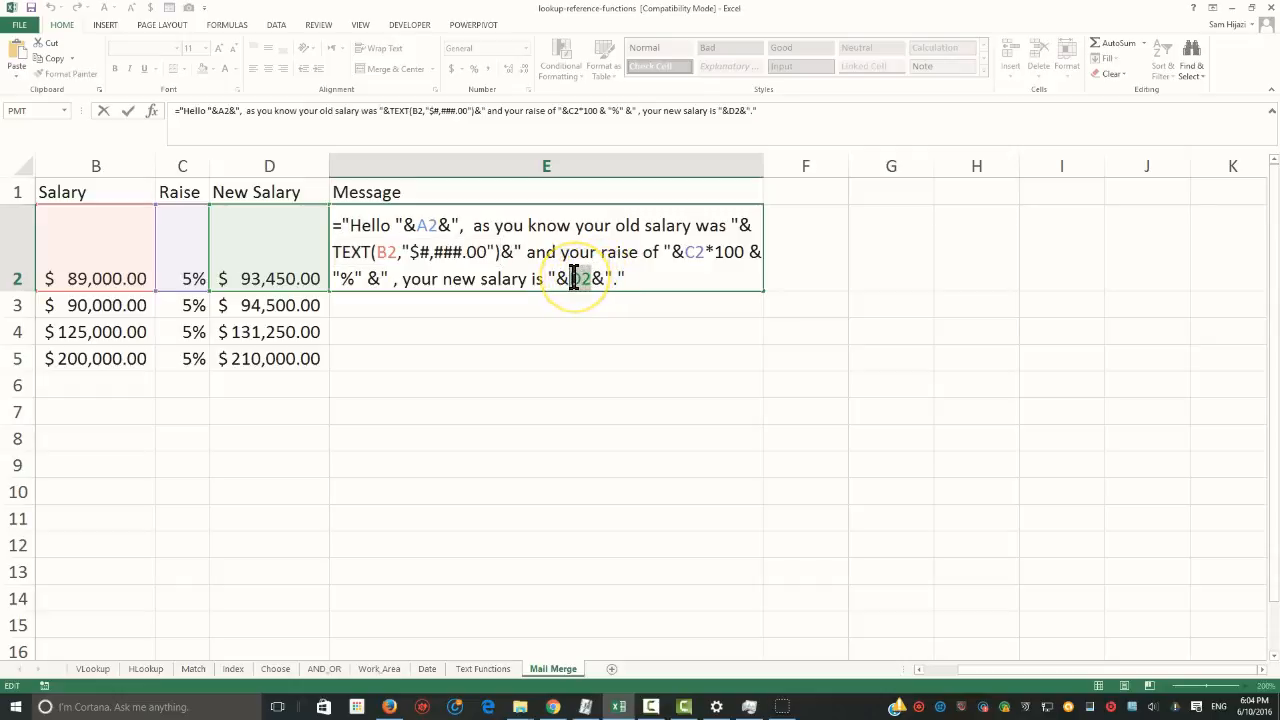
key(ctrl+v)
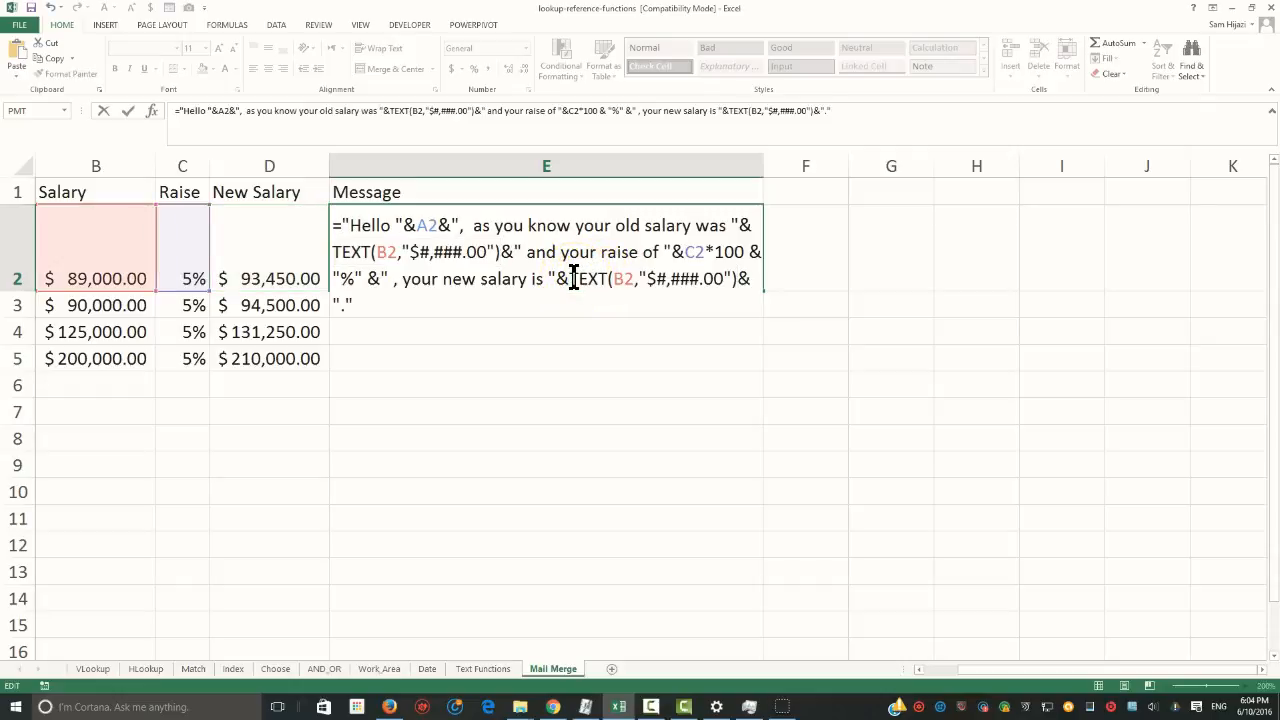
Point the second TEXT function in the E2 formula at D2 and fill the message formula down to E5
click(626, 279)
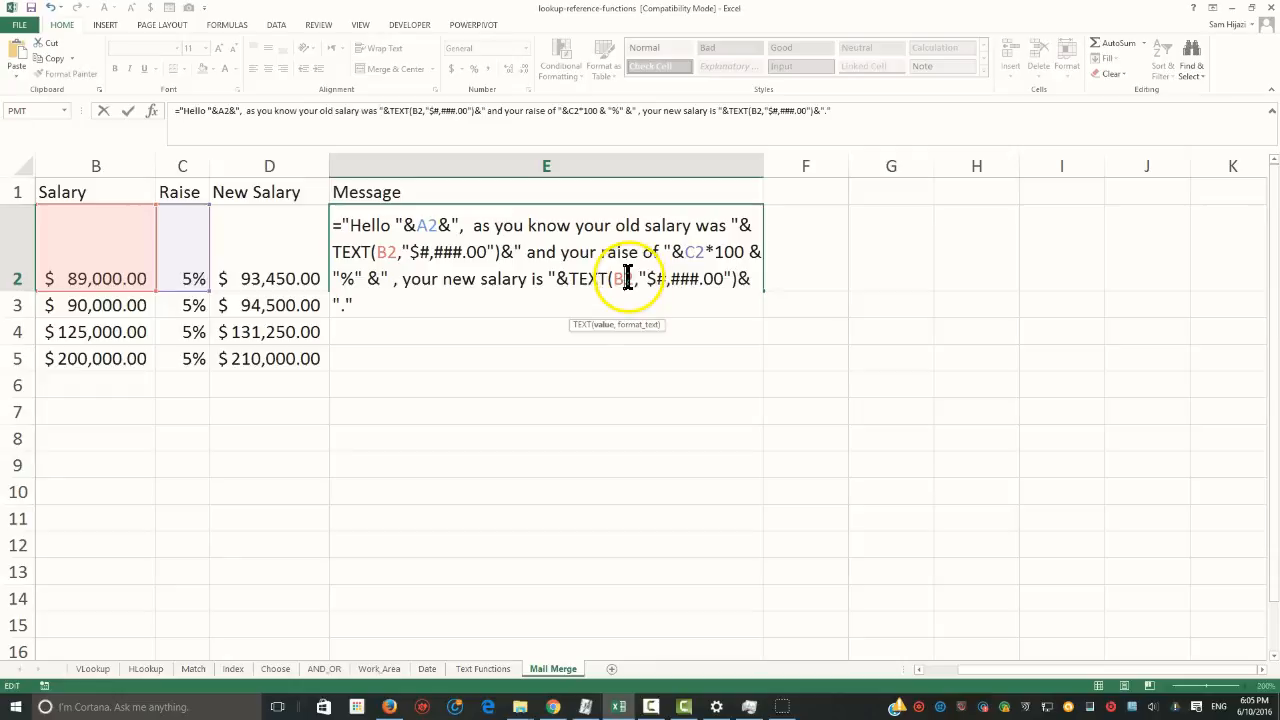
drag(627, 279, 614, 279)
click(280, 272)
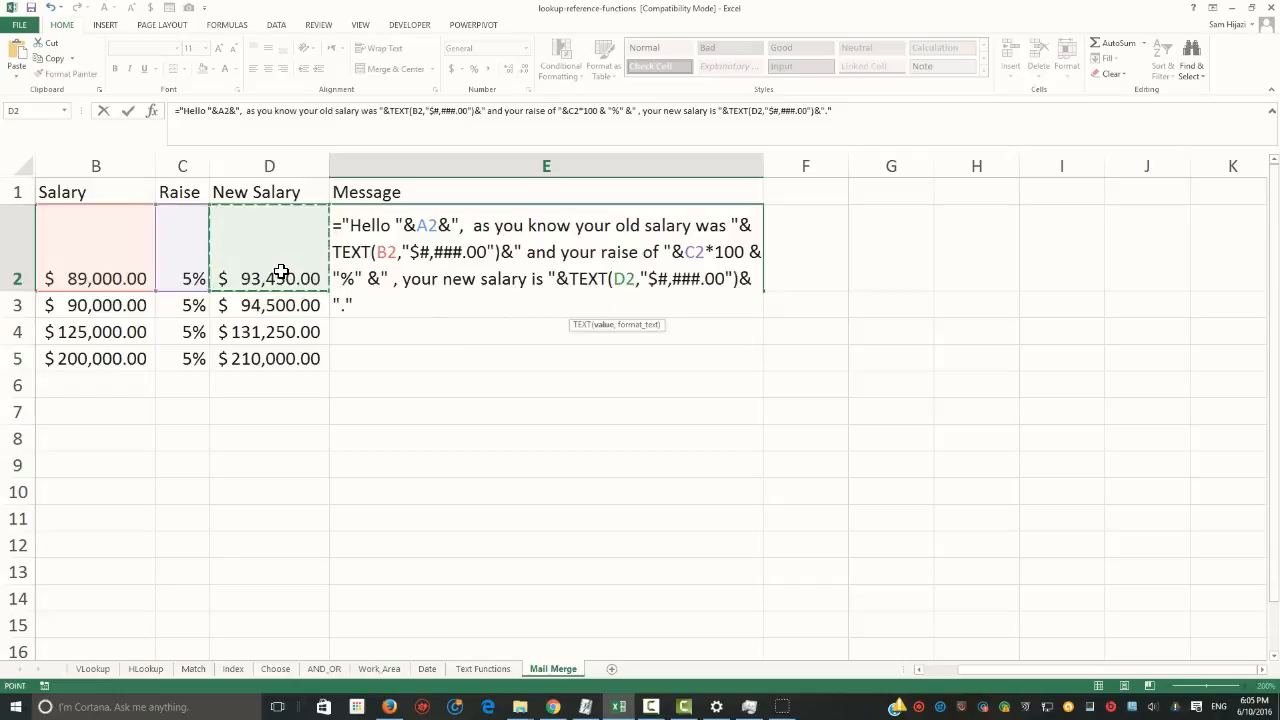
key(Return)
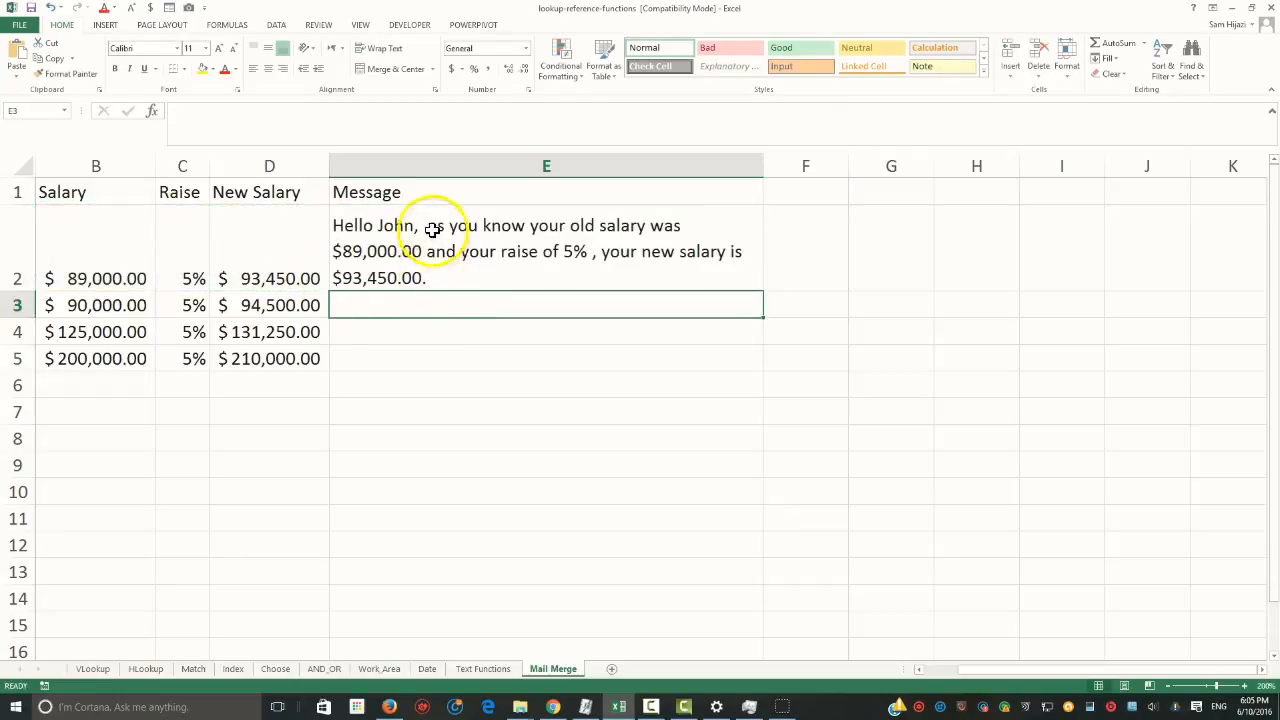
click(533, 268)
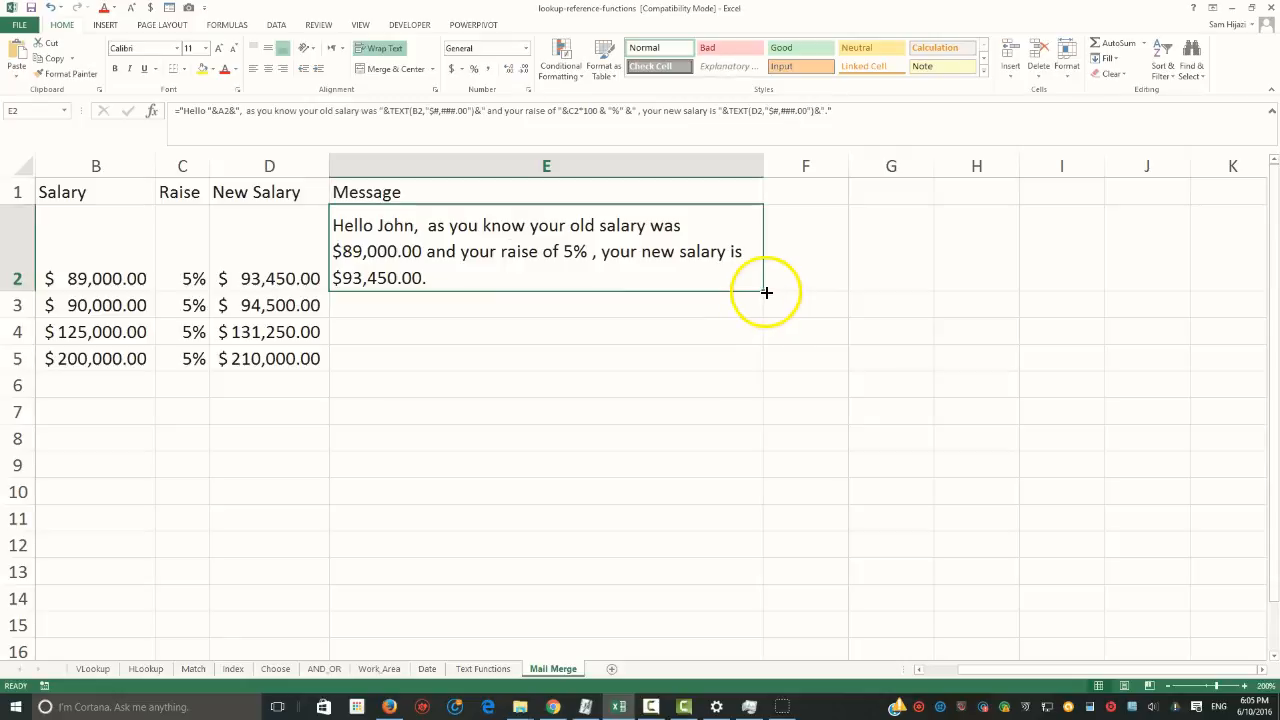
drag(766, 292, 750, 368)
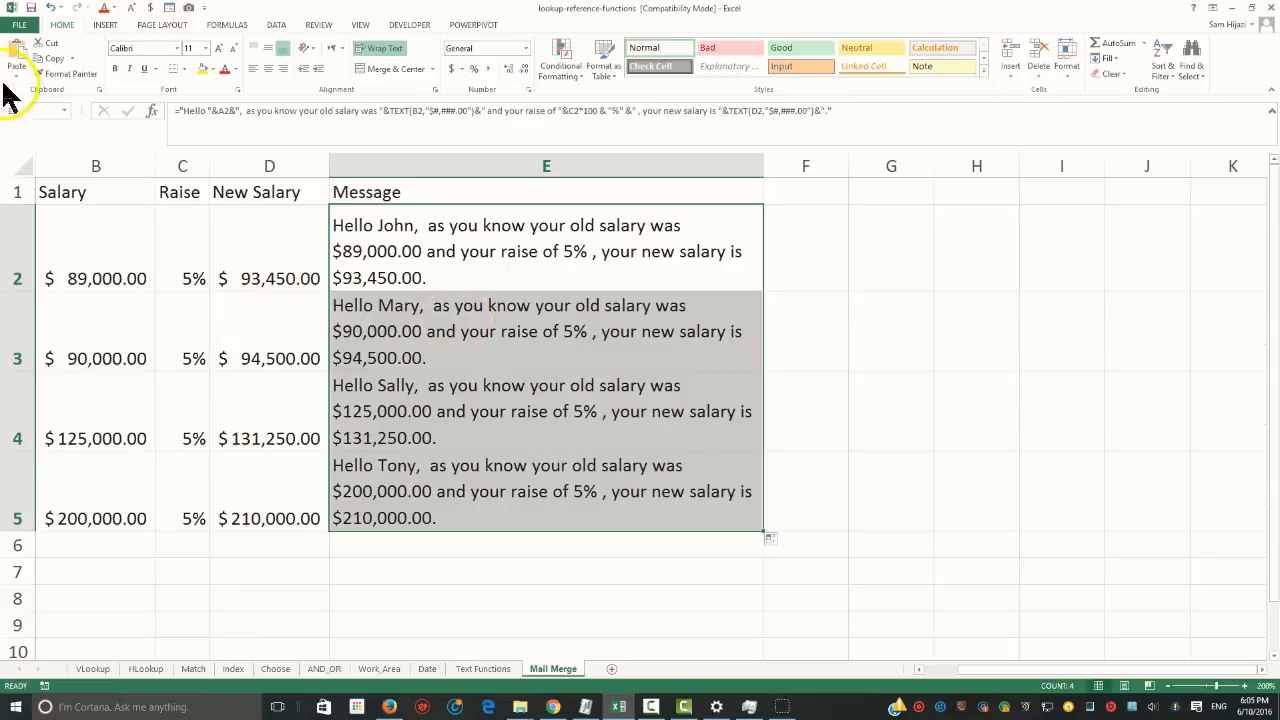
Open the Save As dialog for storing the workbook on the computer
click(20, 26)
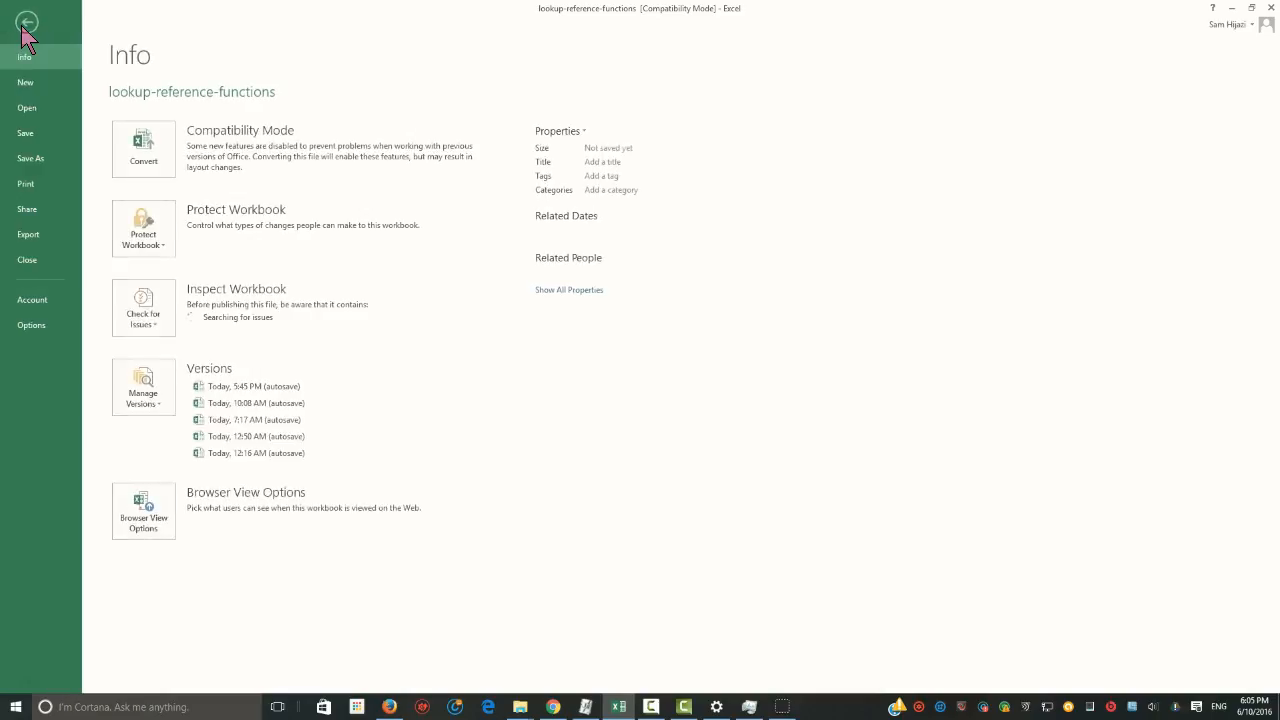
click(24, 158)
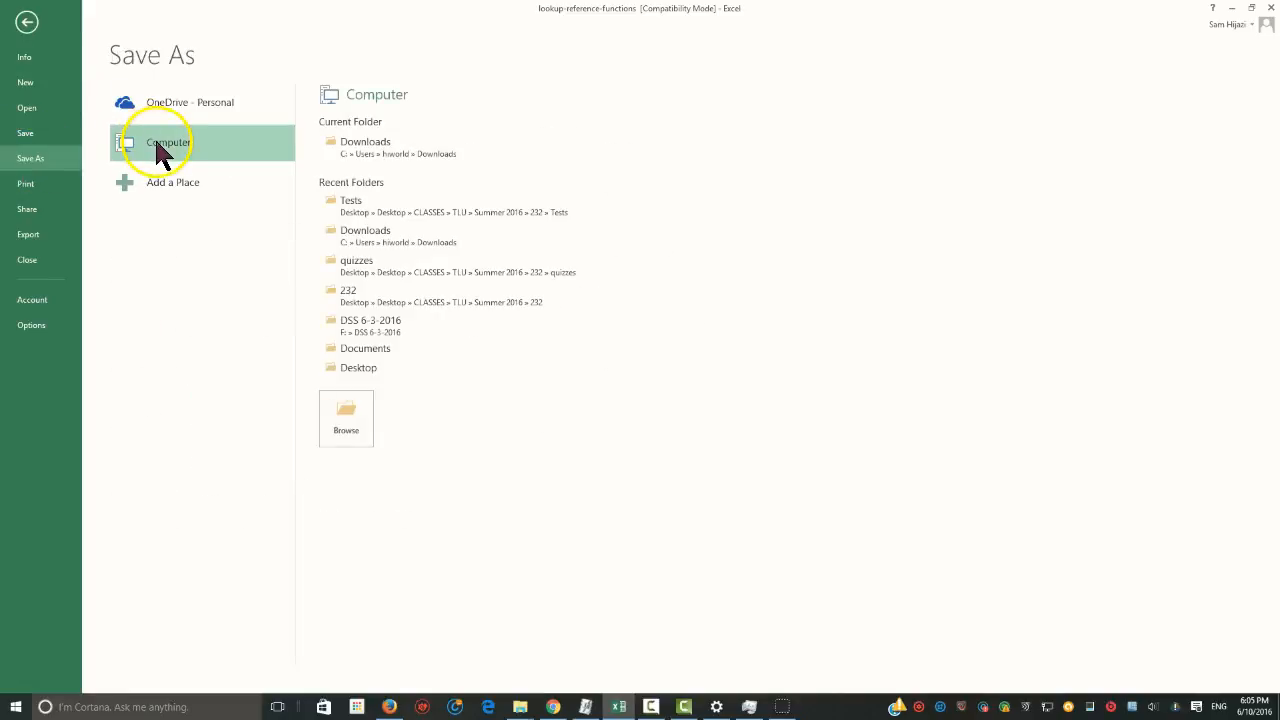
click(160, 150)
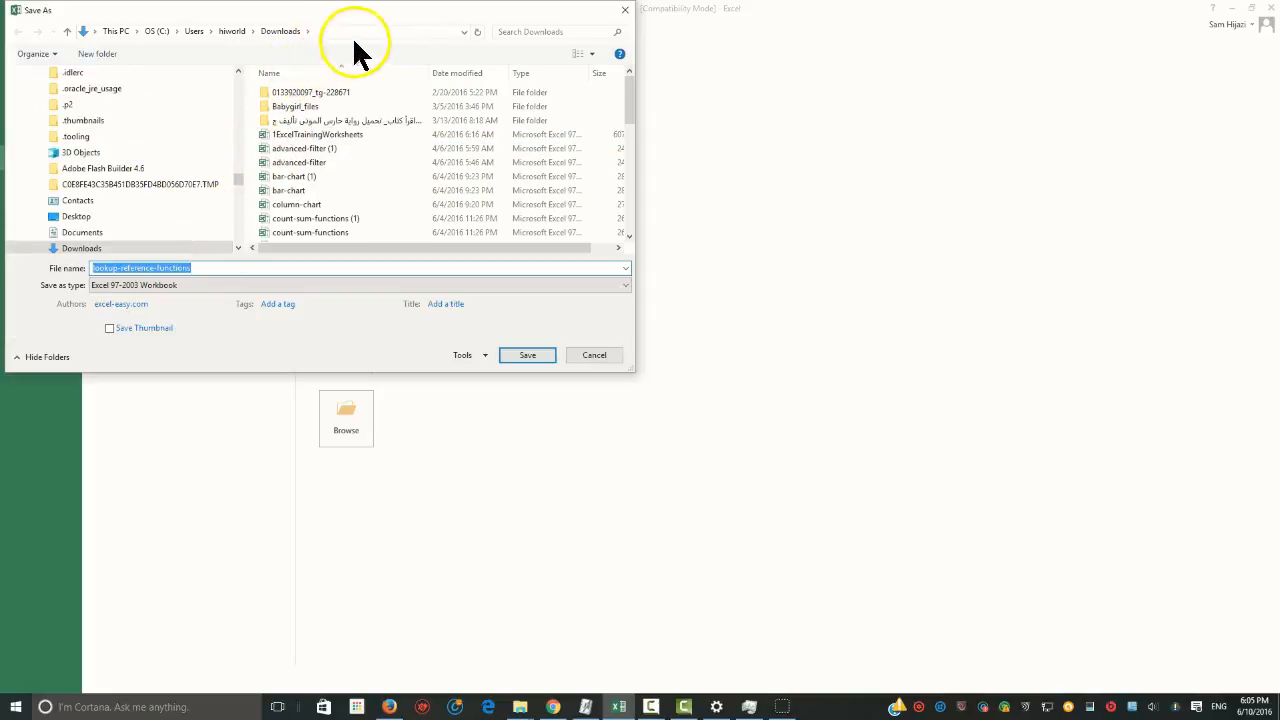
mouse_move(628, 102)
mouse_down()
mouse_move(628, 243)
mouse_move(630, 100)
mouse_up()
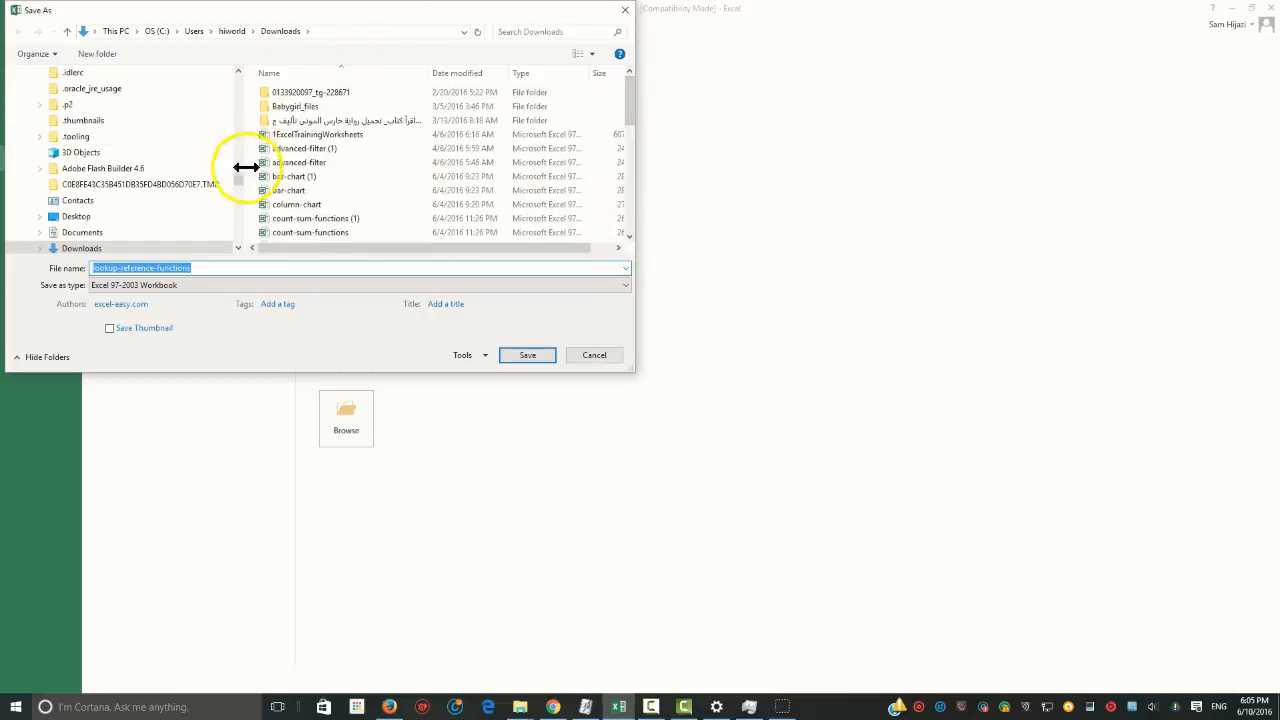
key(End)
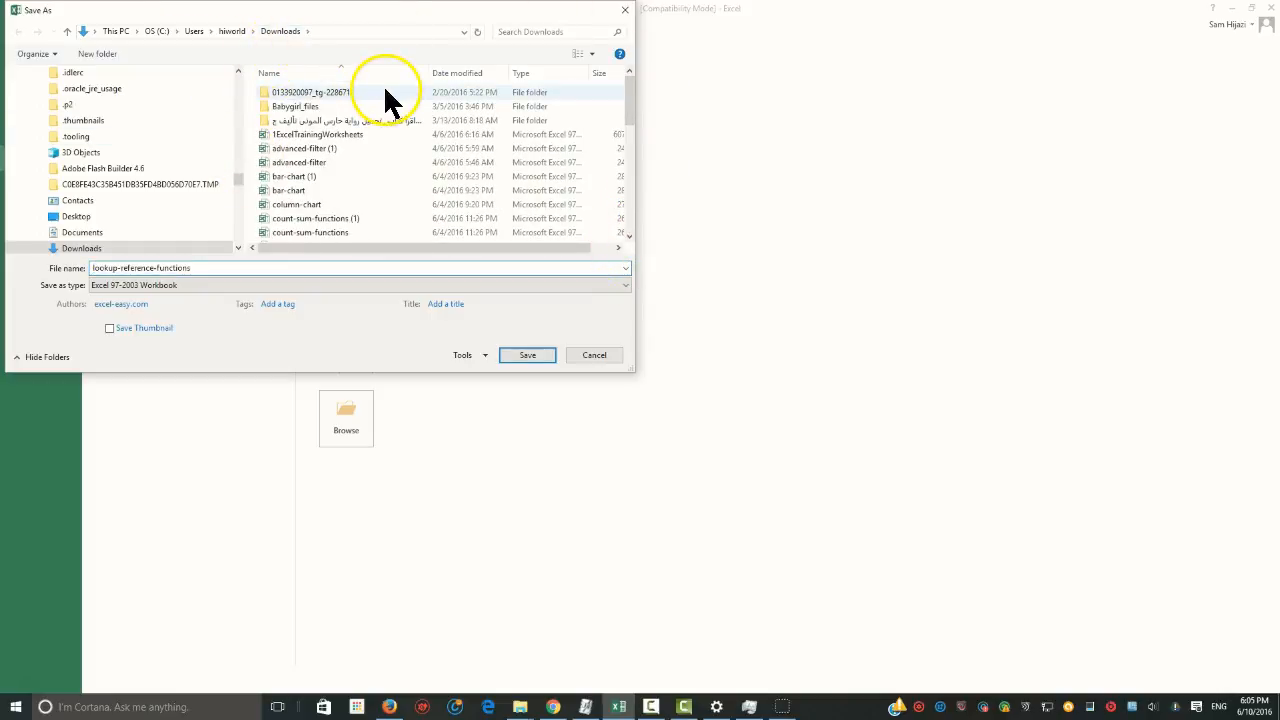
Create a new folder named Mail_Merge inside Downloads
right_click(385, 90)
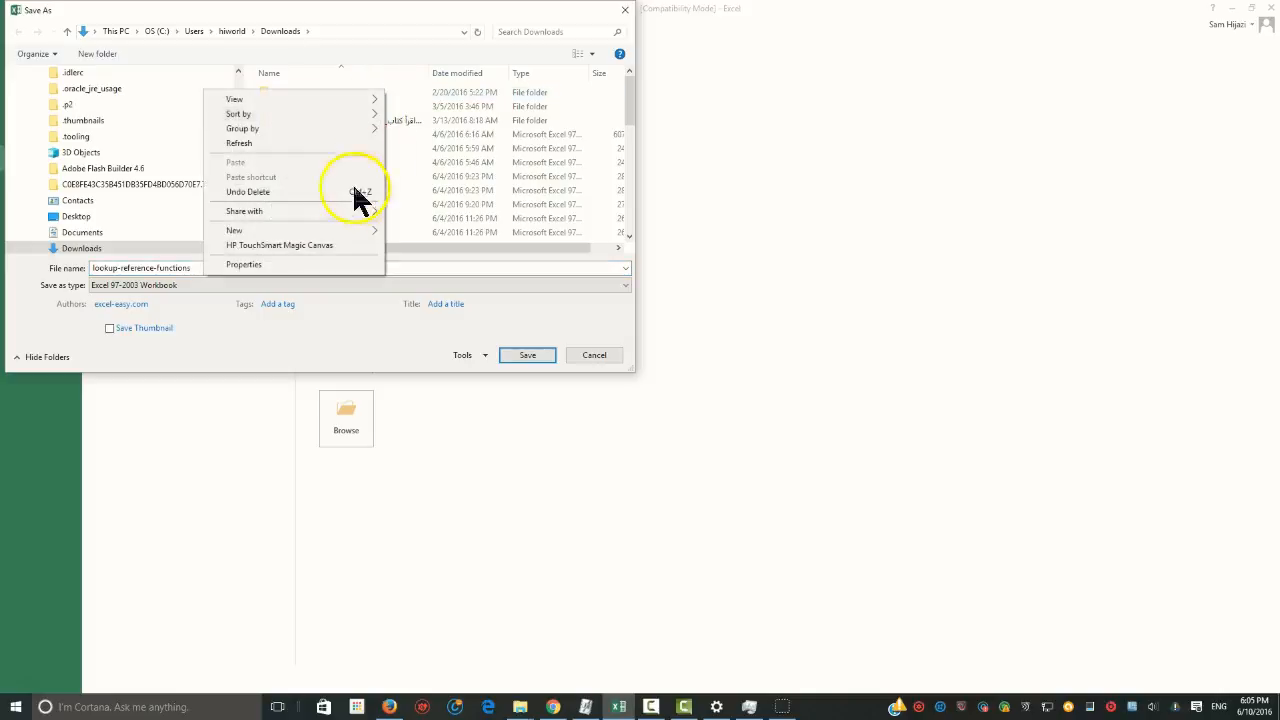
mouse_move(259, 236)
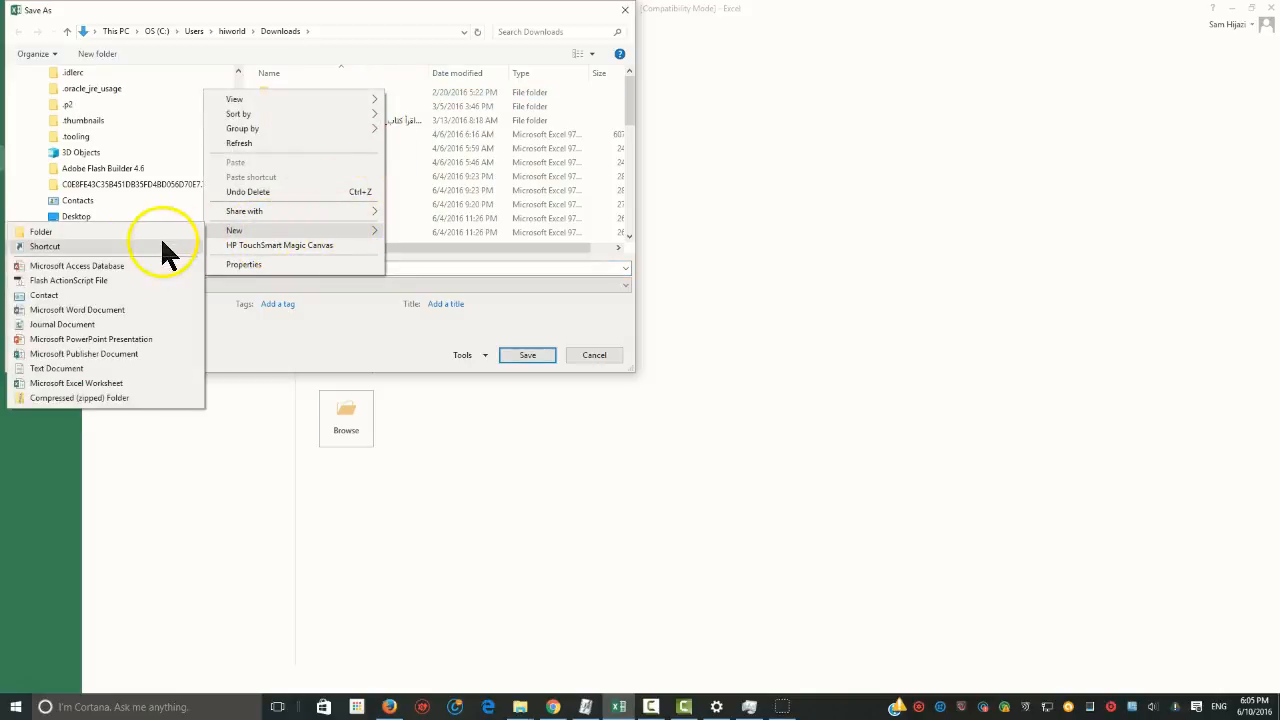
click(395, 300)
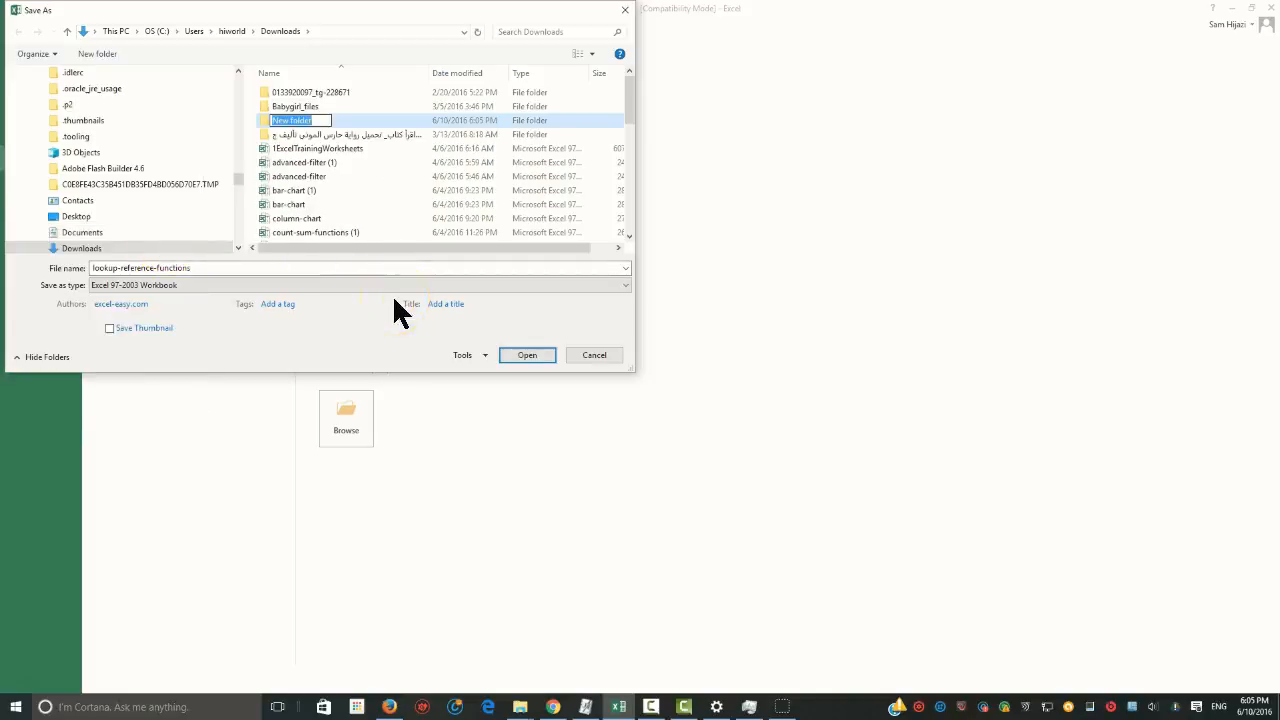
text(Test)
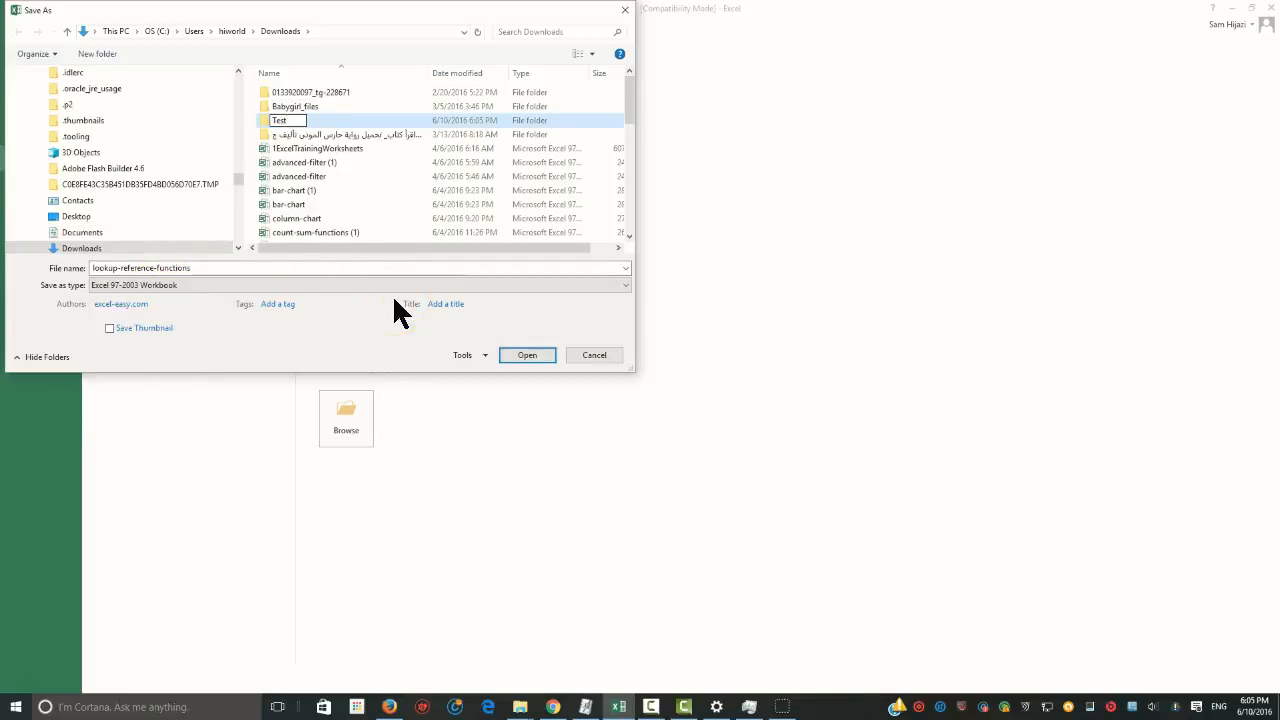
key(BackSpace)
key(BackSpace)
key(BackSpace)
text(M)
key(BackSpace)
key(BackSpace)
text(Mail_M)
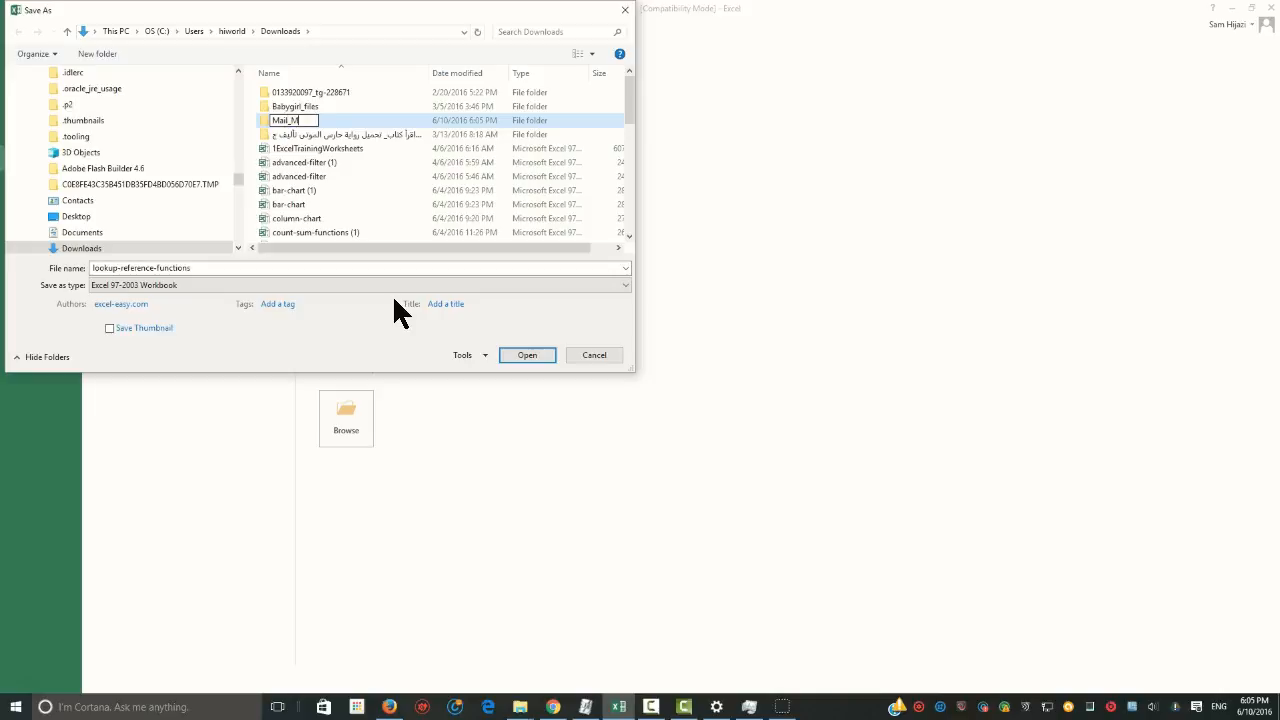
text(erge)
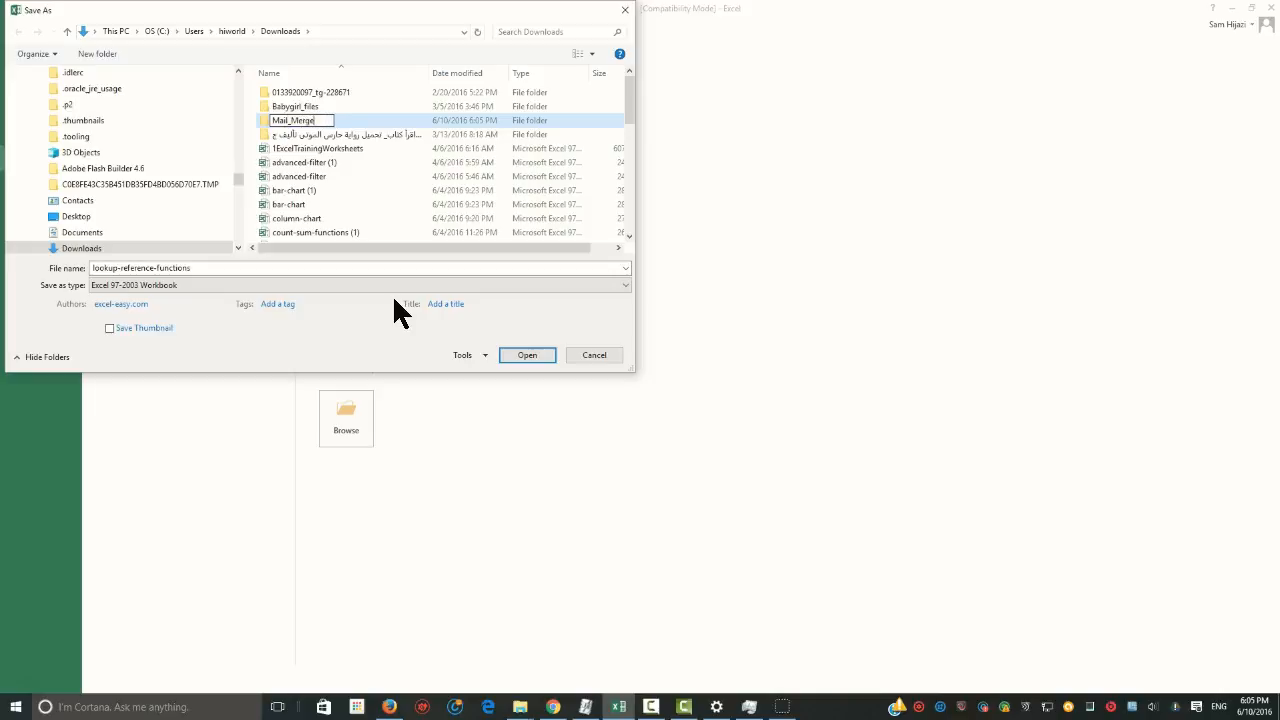
click(268, 118)
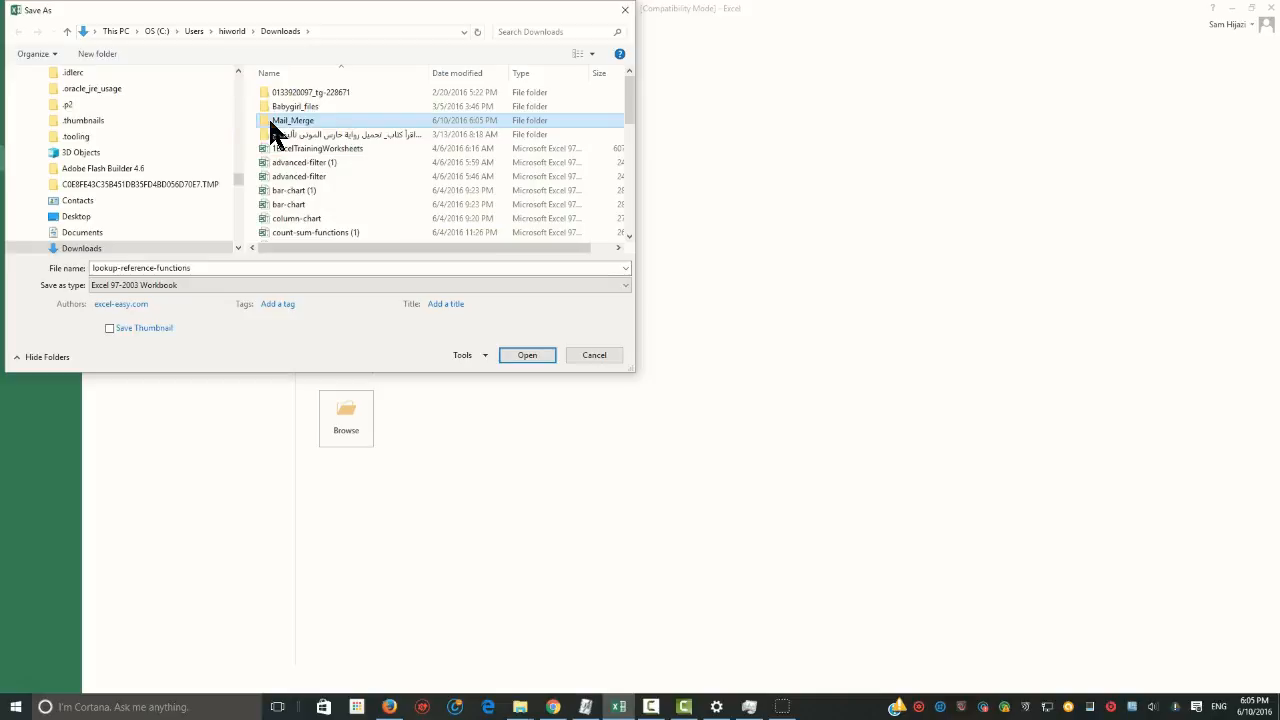
Save the workbook as Mail in the Mail_Merge folder, continuing past the compatibility check
double_click(266, 118)
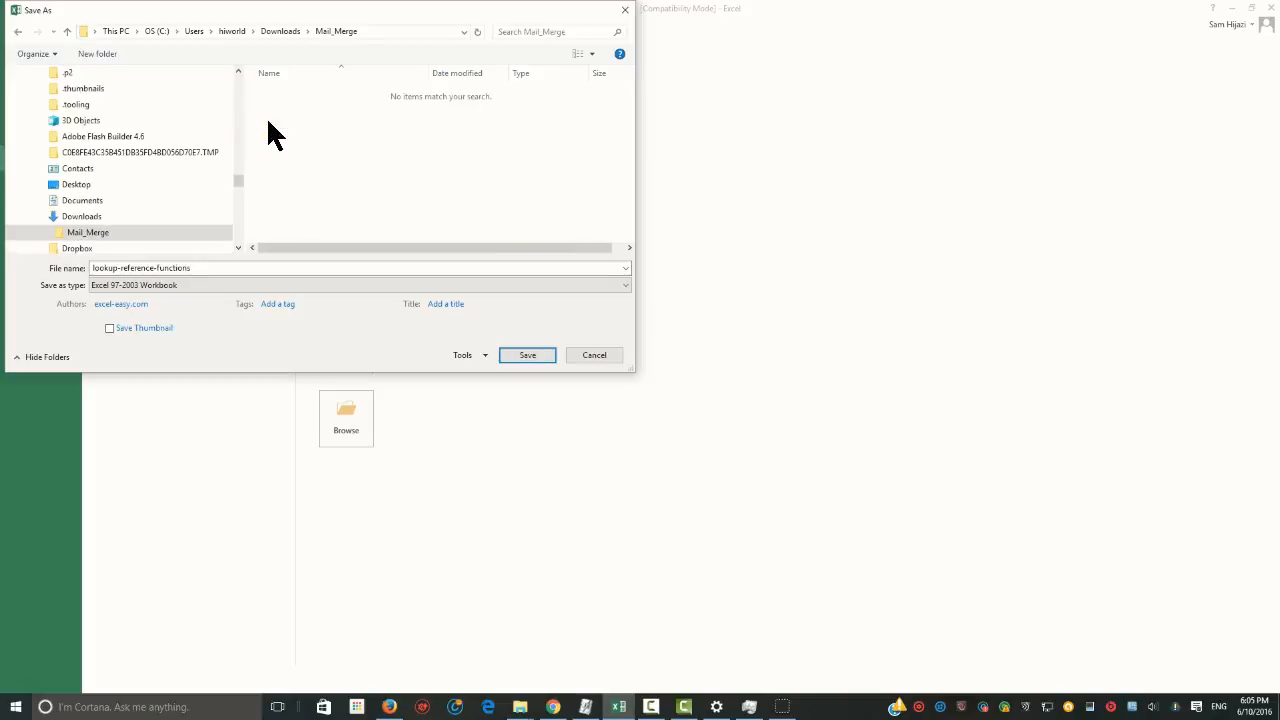
triple_click(200, 268)
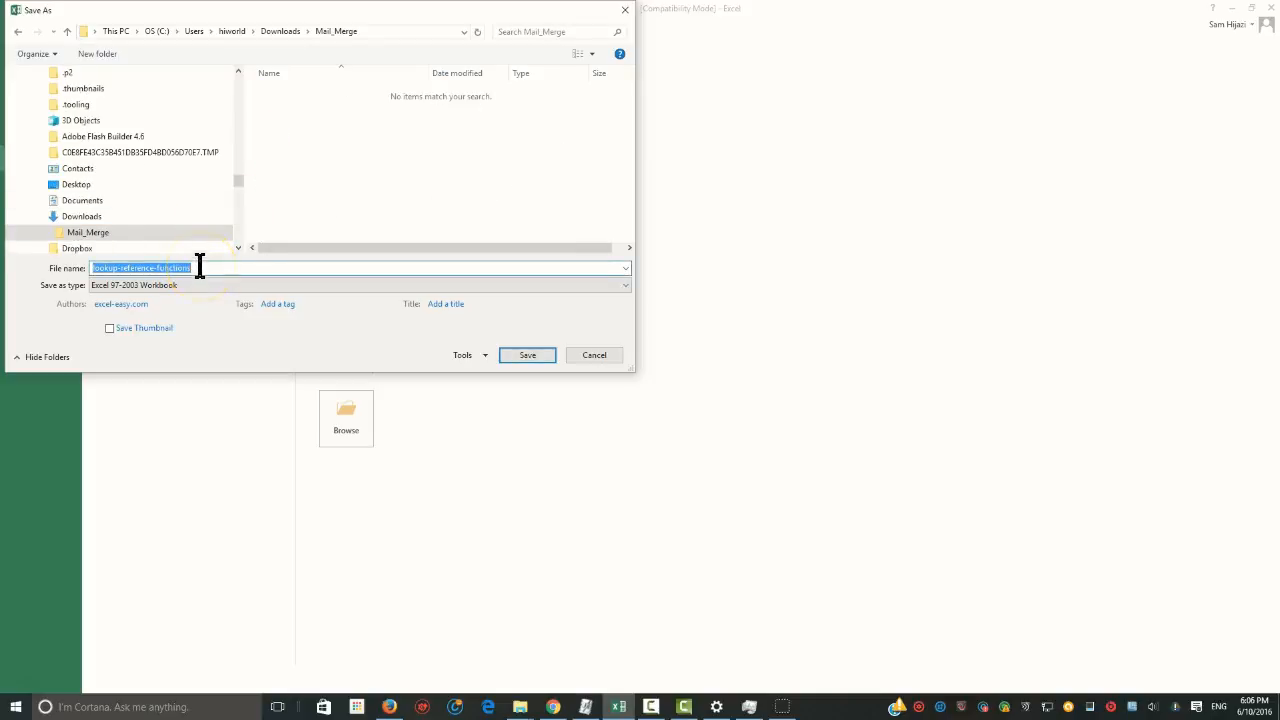
text(Me)
key(BackSpace)
text(ail)
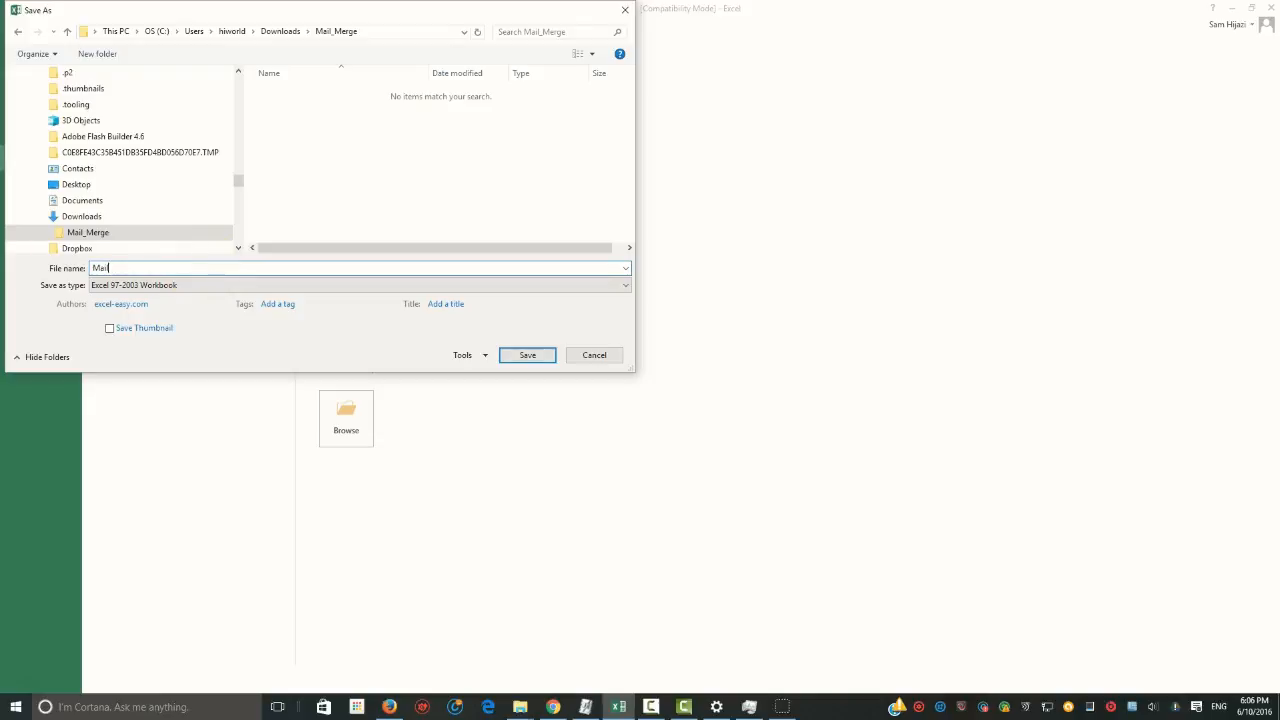
click(527, 356)
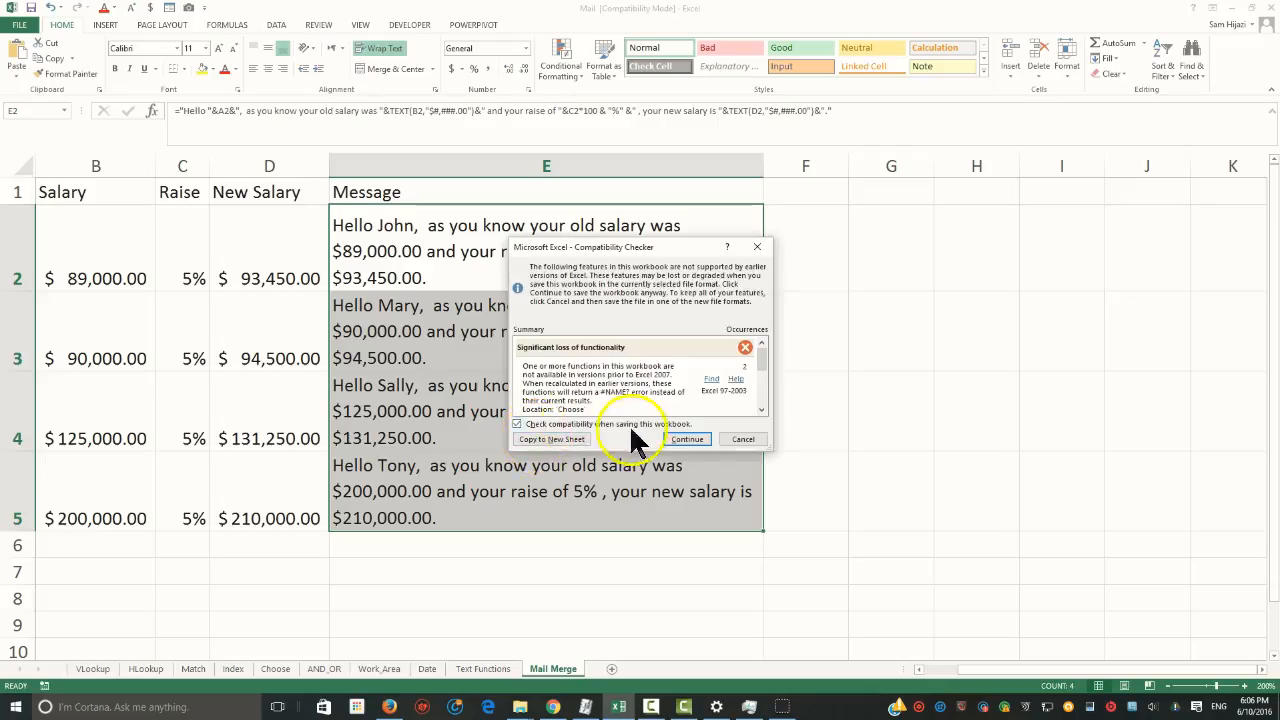
click(684, 441)
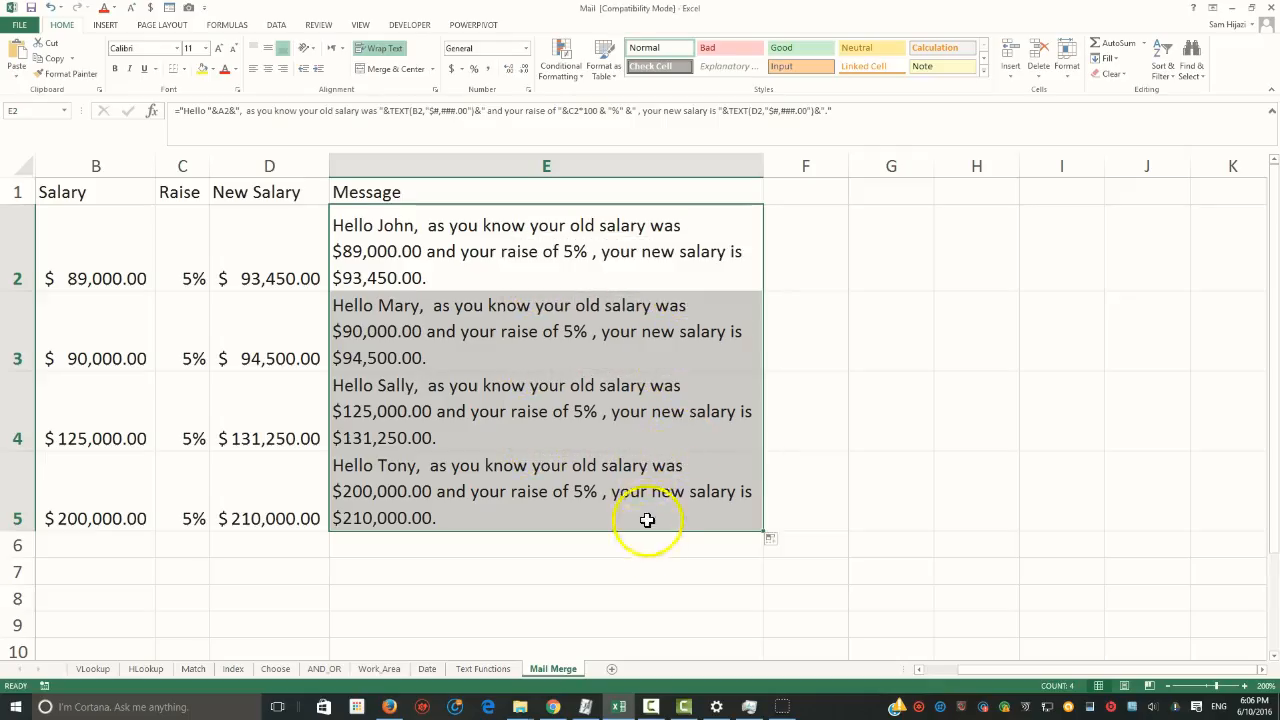
Launch Word 2013
click(20, 708)
click(19, 711)
click(16, 712)
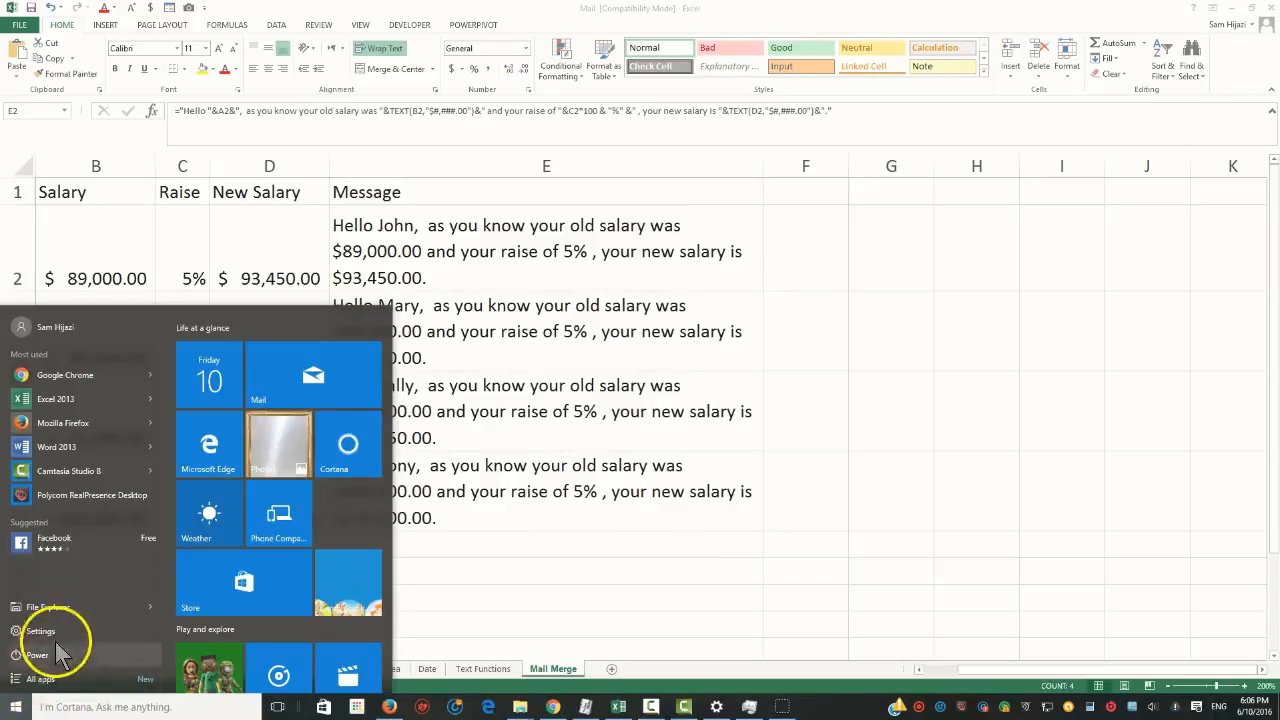
click(80, 453)
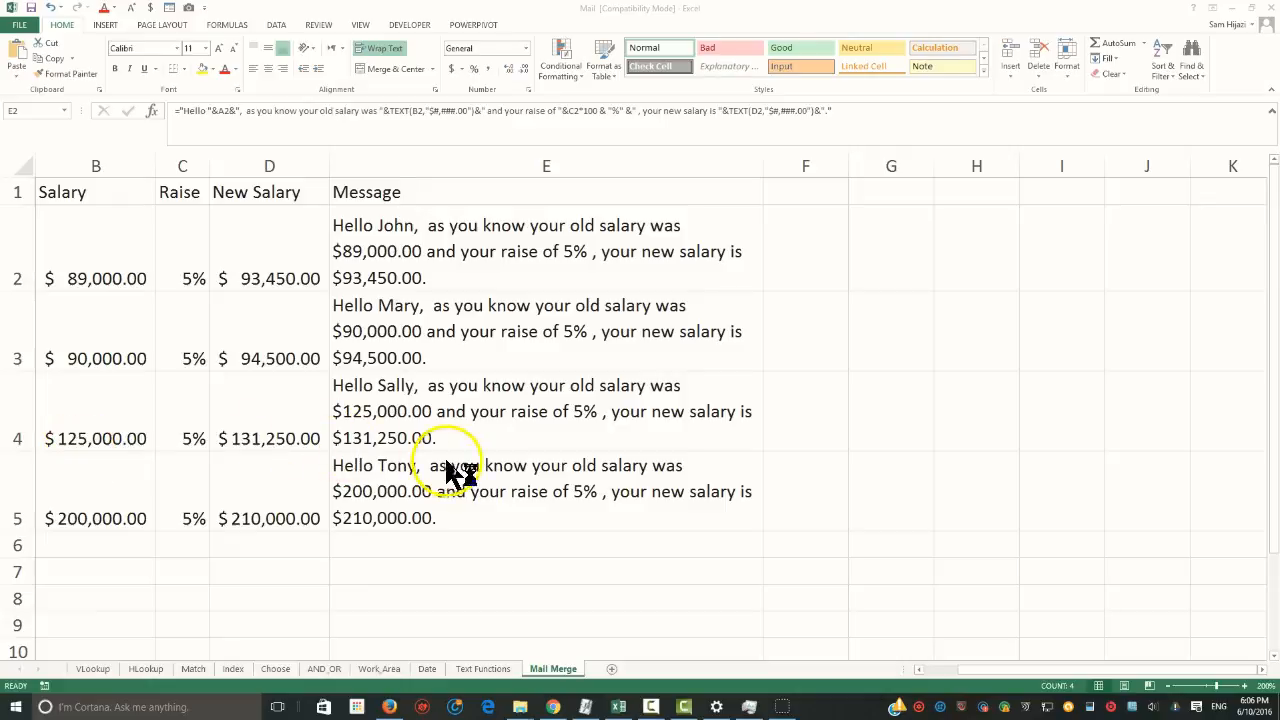
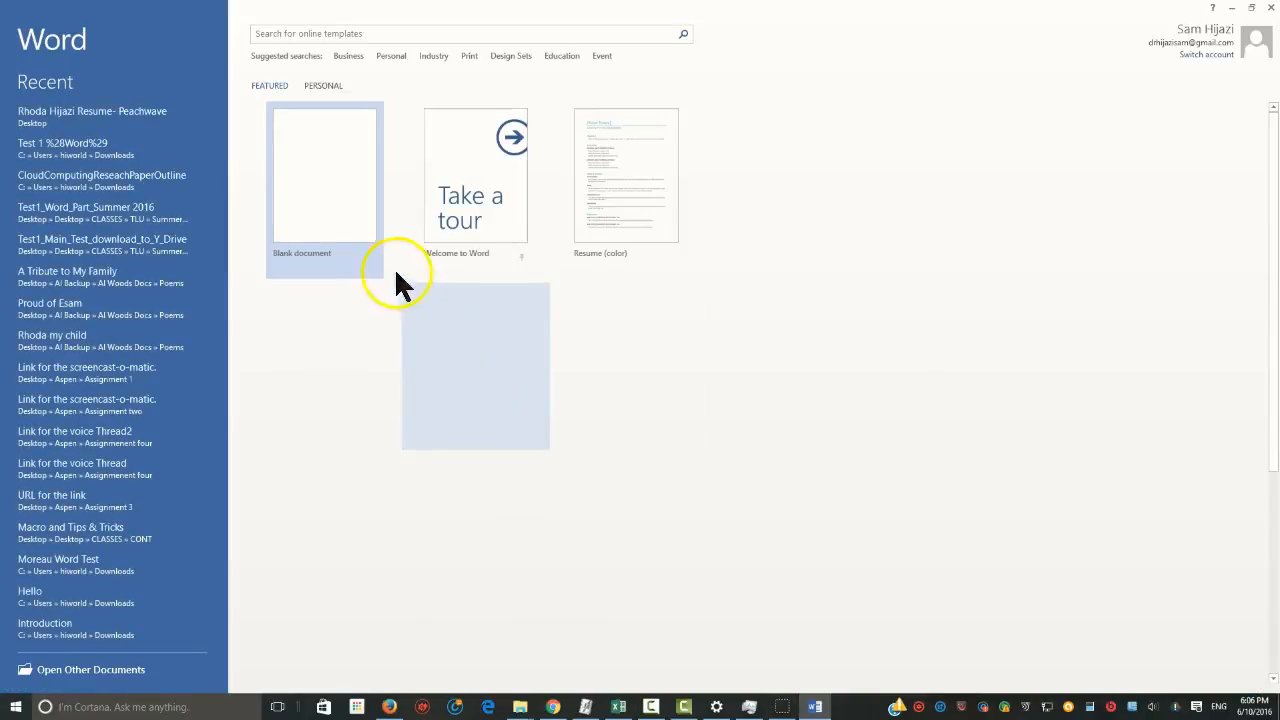
Create a new blank document and place the cursor at its start
click(353, 222)
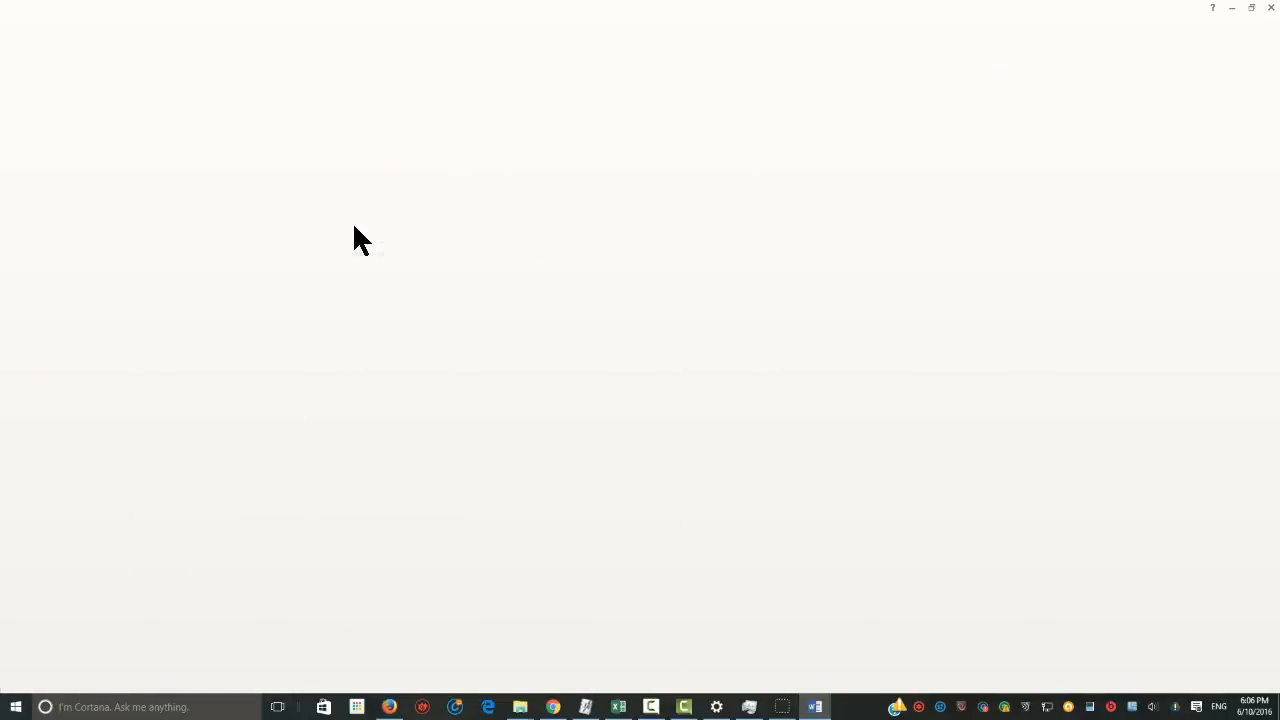
click(348, 230)
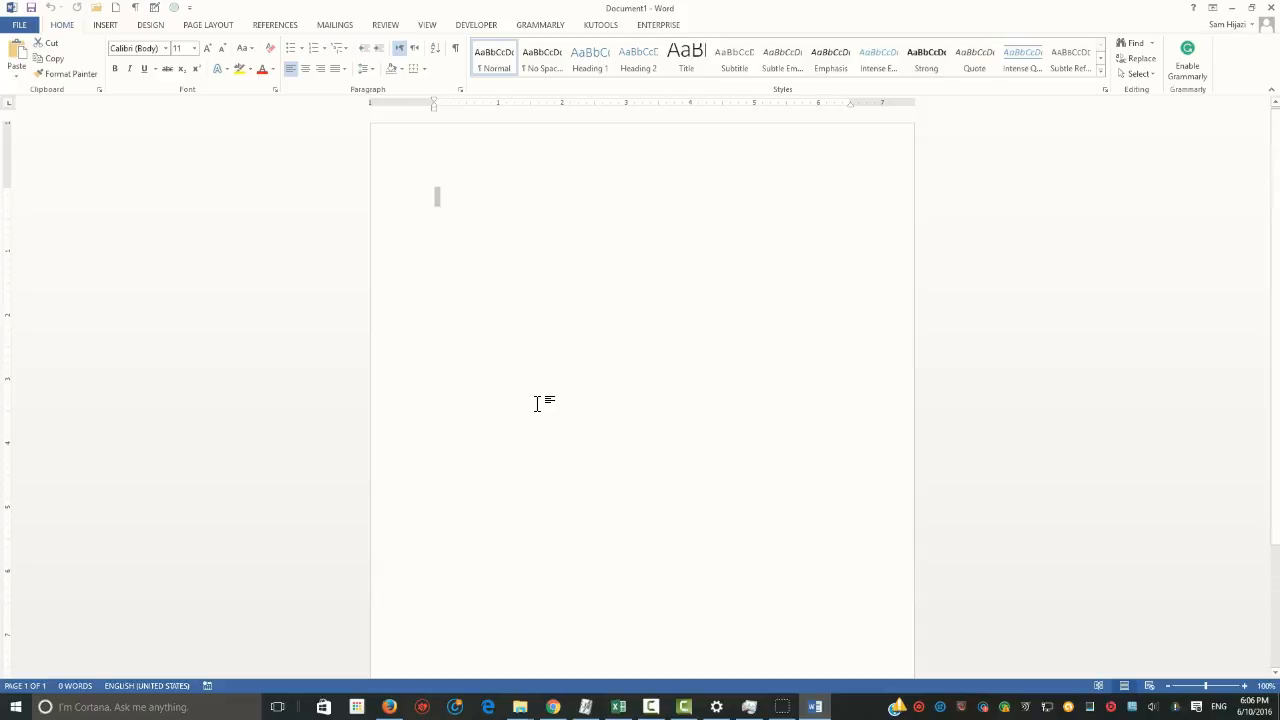
click(458, 228)
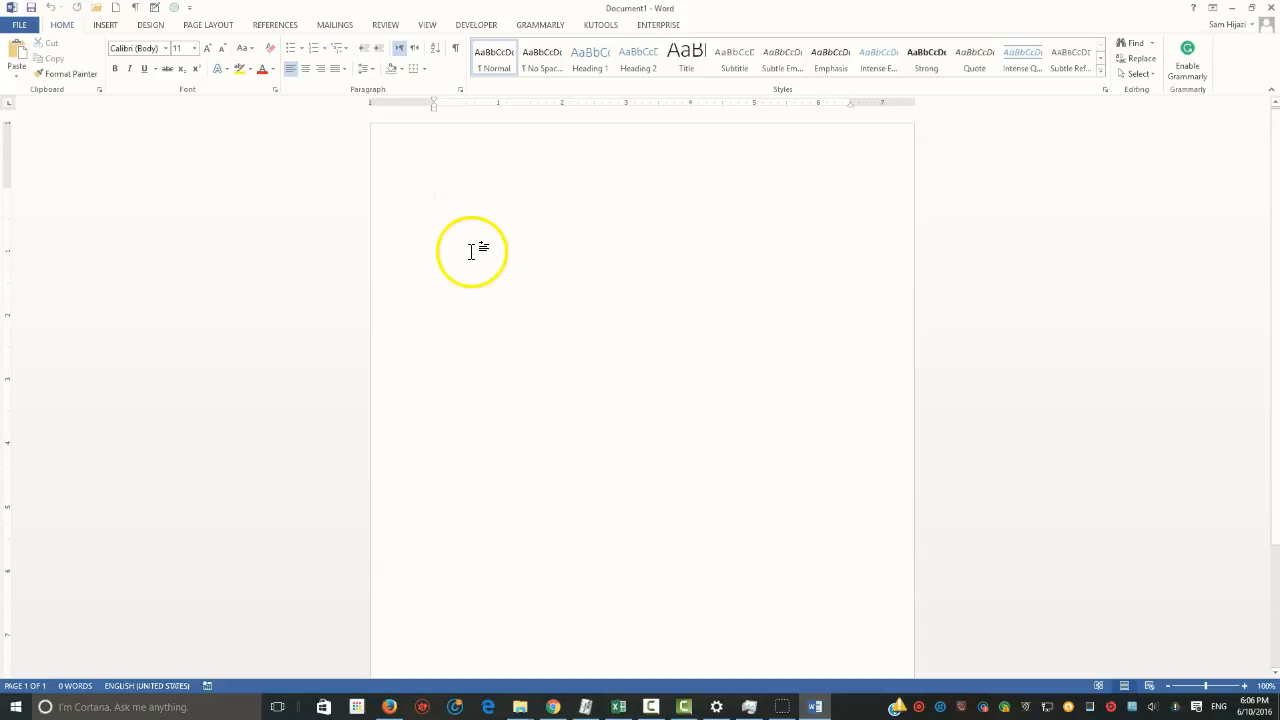
Insert the current date in the 6/10/2016 format at the start of the document, set to update automatically
click(104, 27)
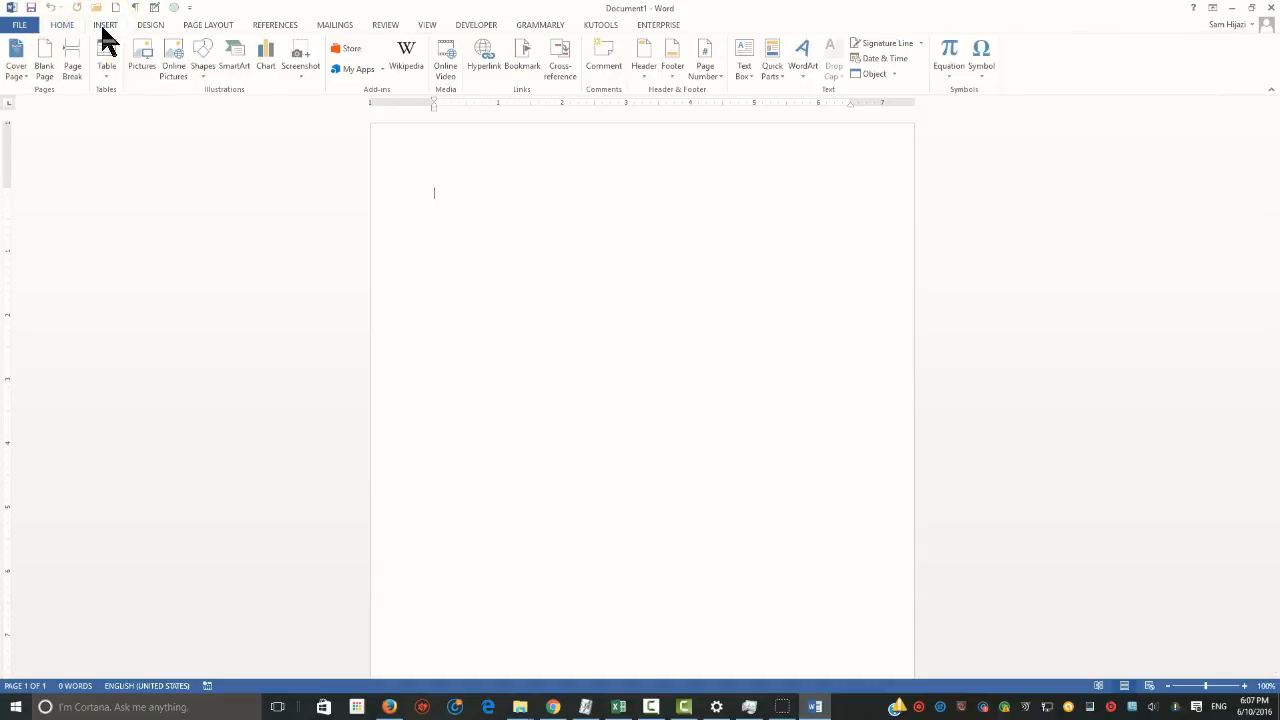
click(895, 60)
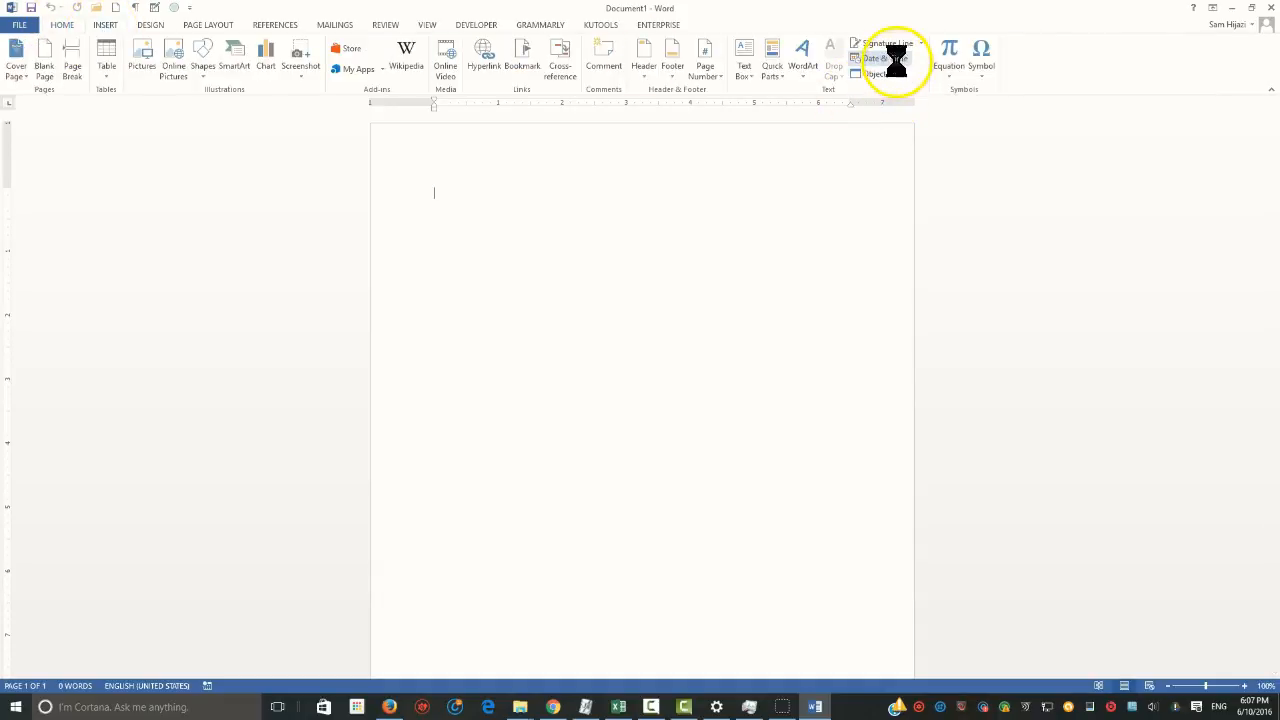
click(705, 425)
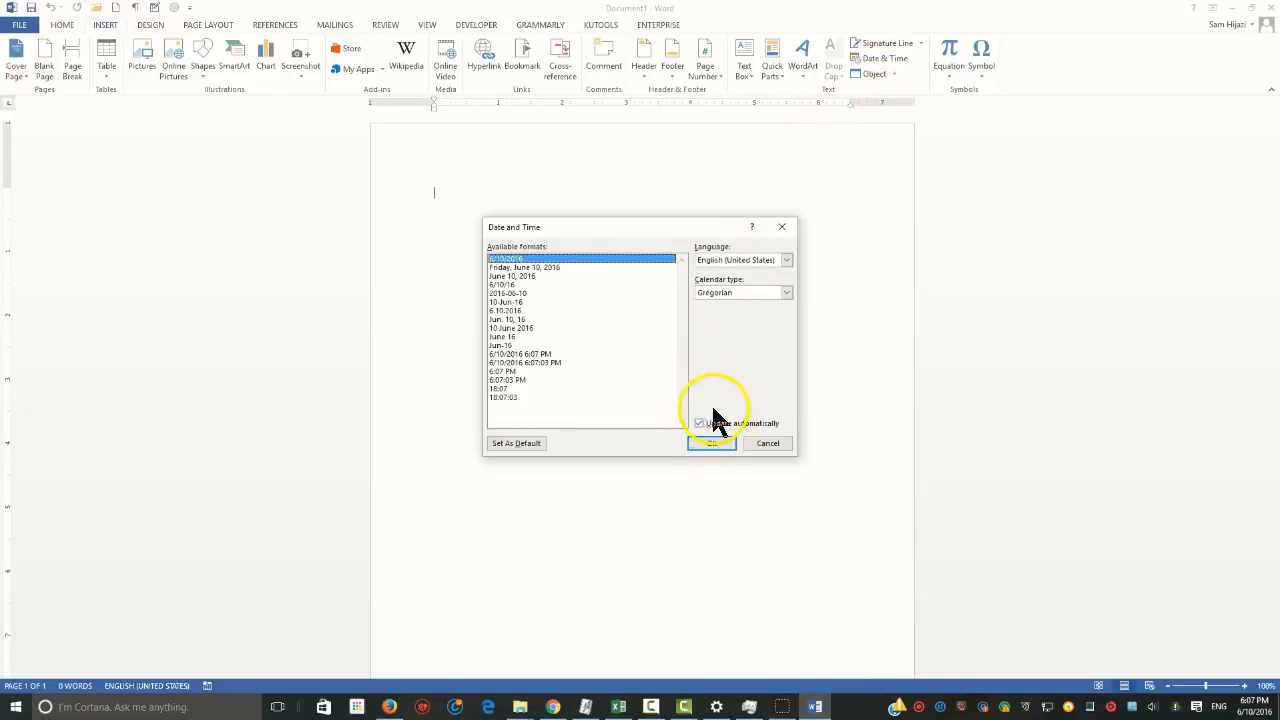
click(737, 428)
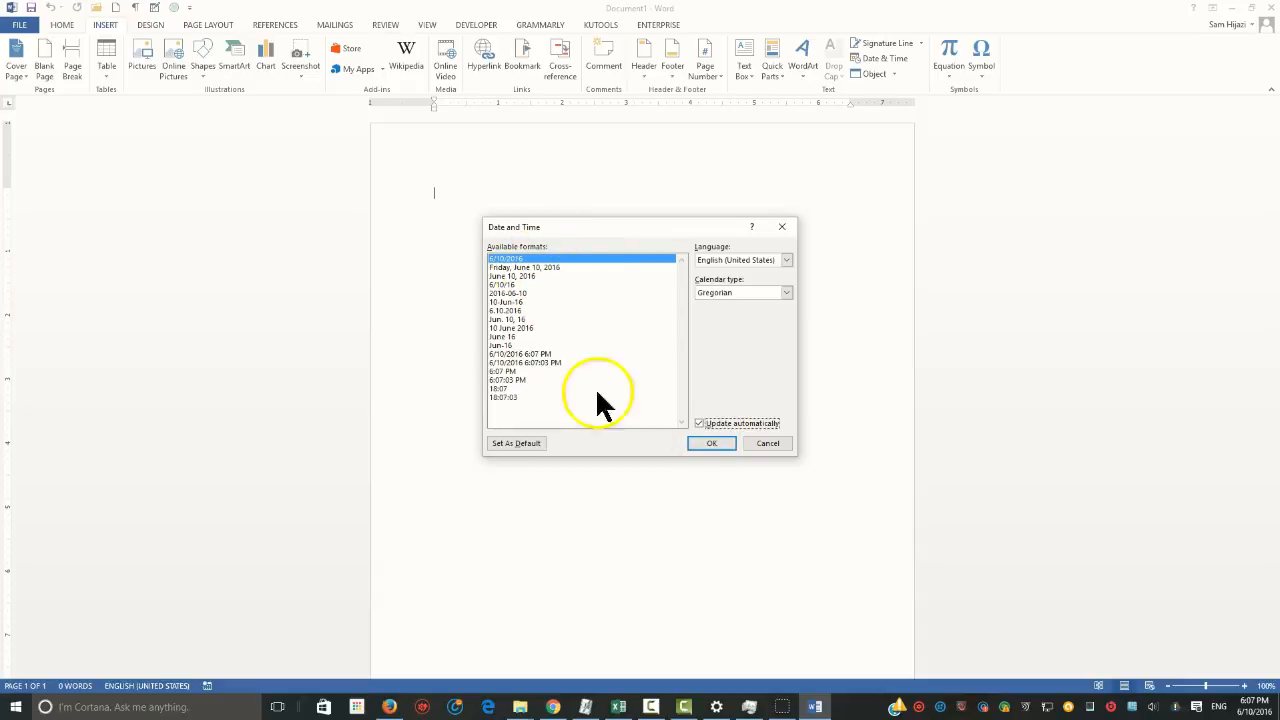
click(721, 444)
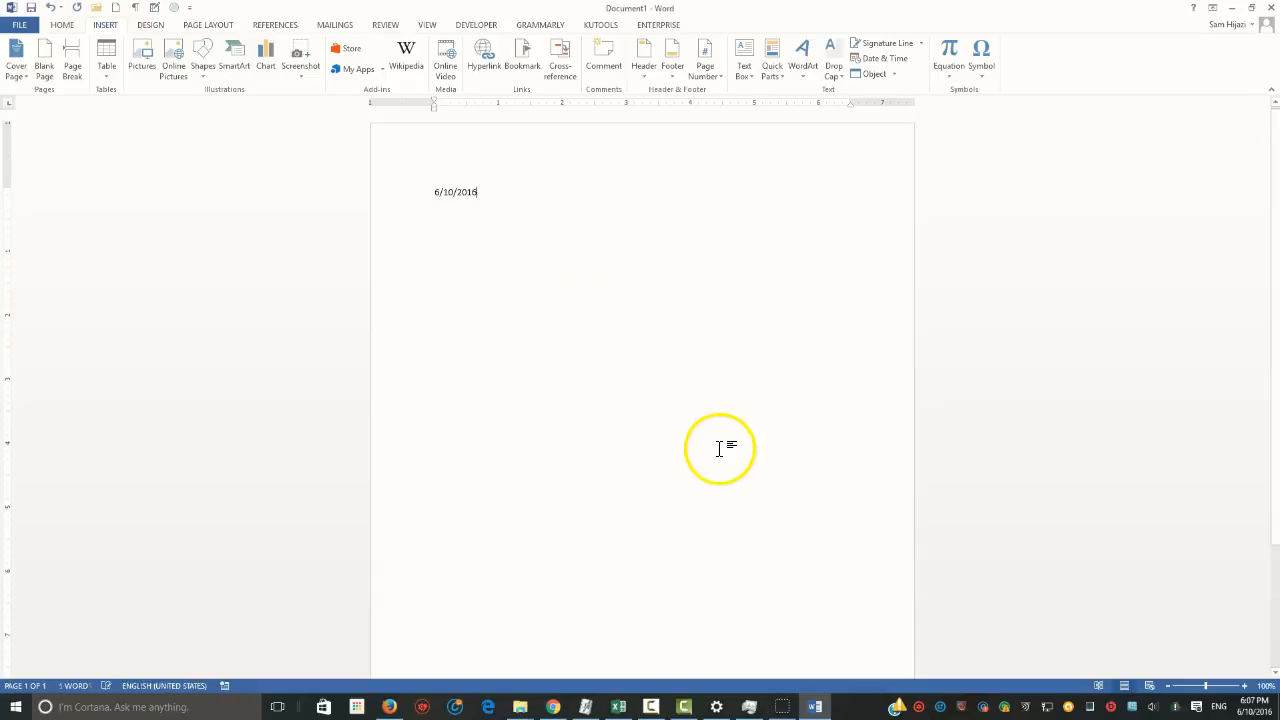
Begin the letter's salutation with "Dear" two paragraphs below the date
click(1224, 686)
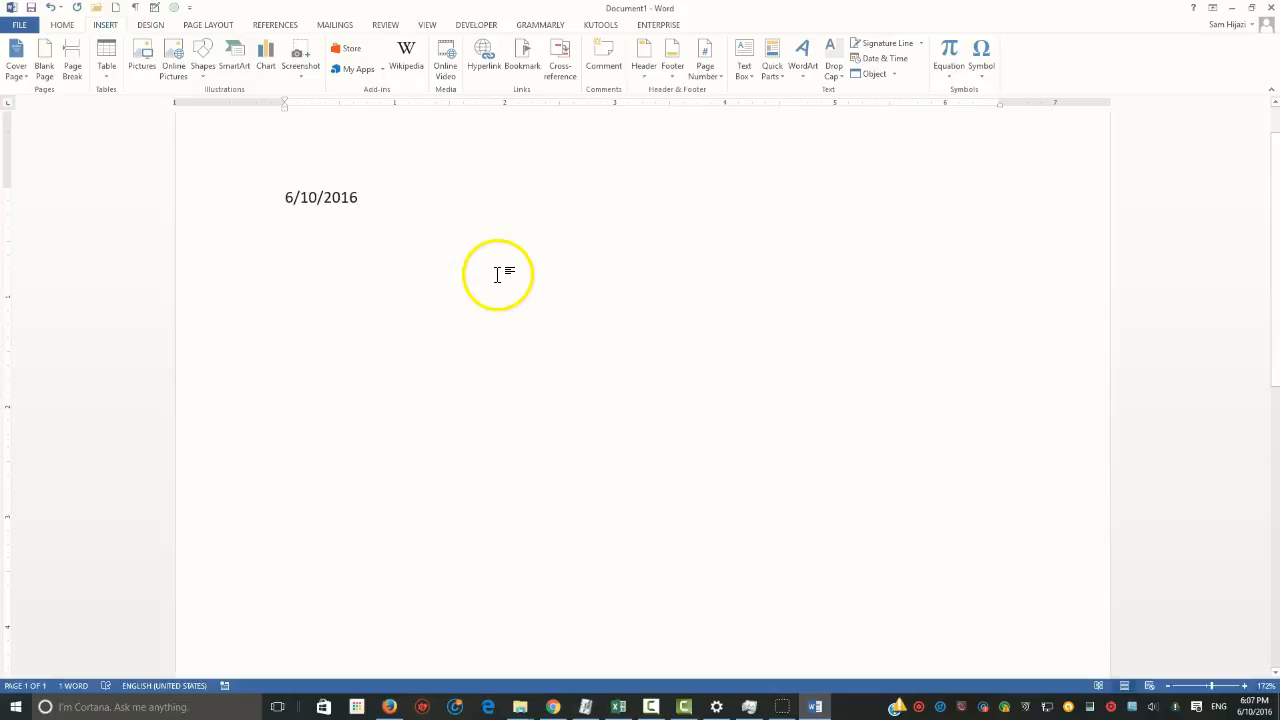
key(Return)
key(Return)
text(D)
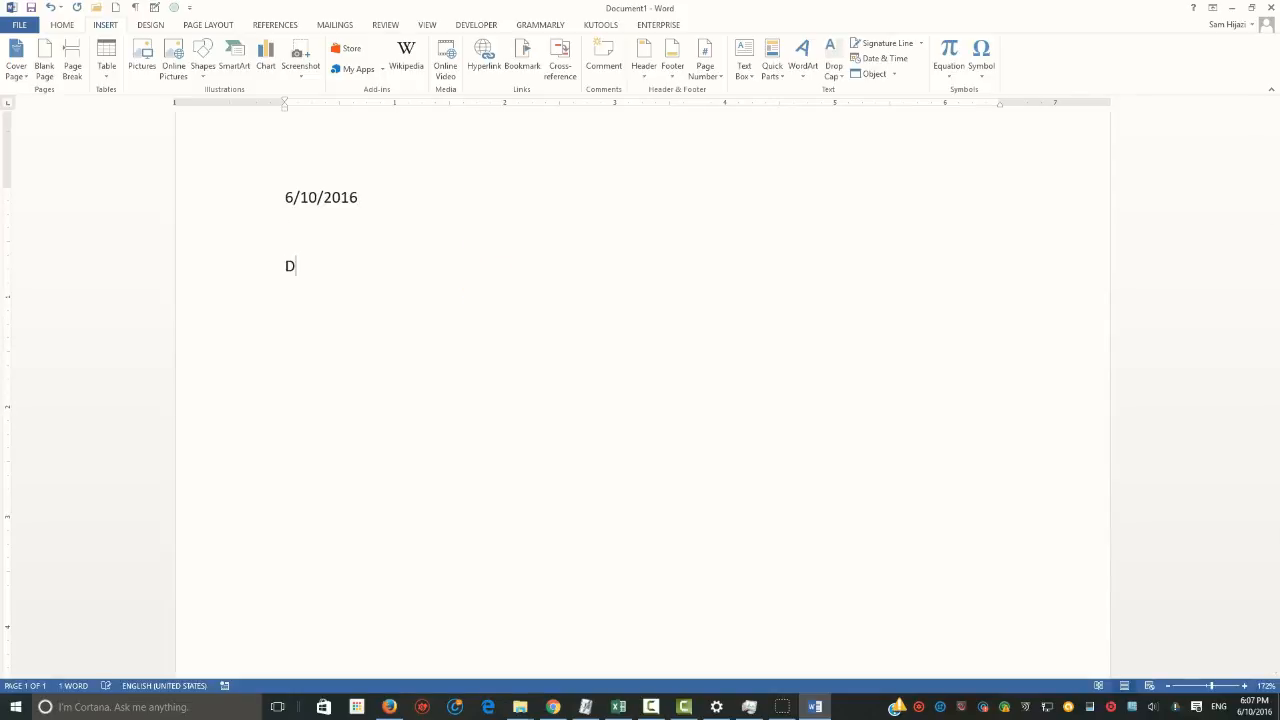
key(BackSpace)
text(D)
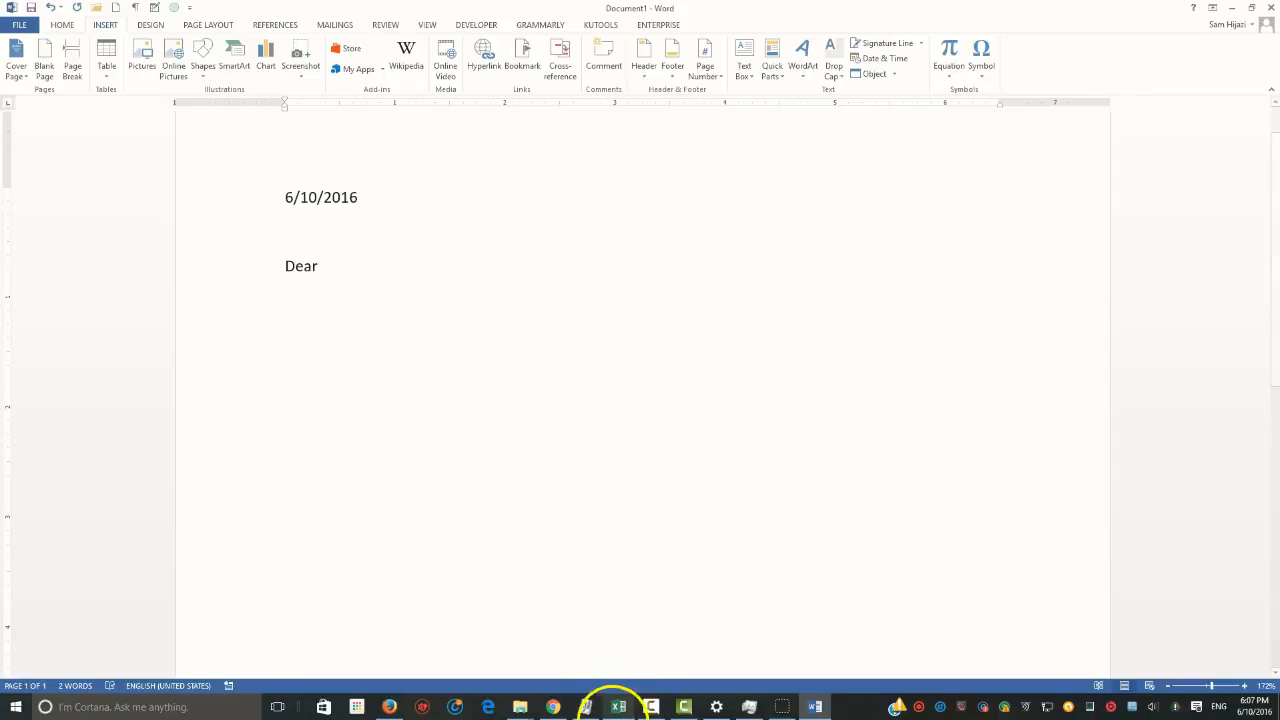
Switch to the Mail workbook in Excel and bring the Name column into view
click(618, 707)
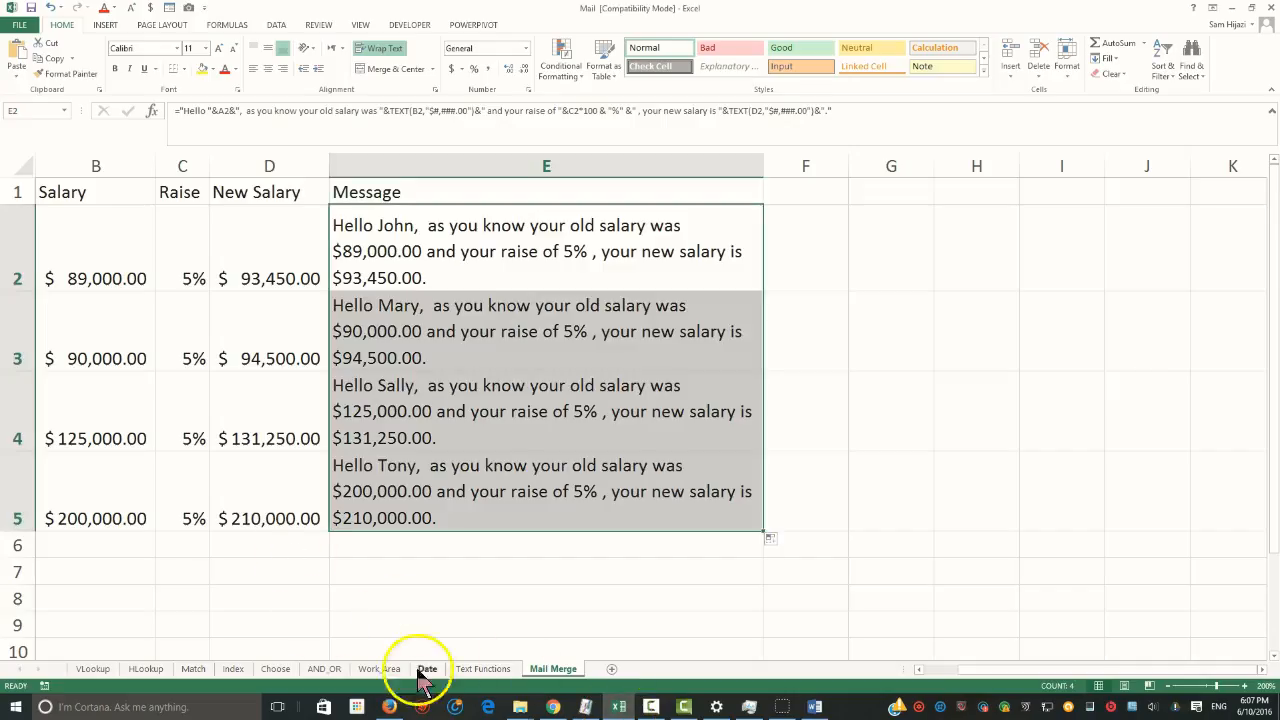
drag(955, 672, 857, 670)
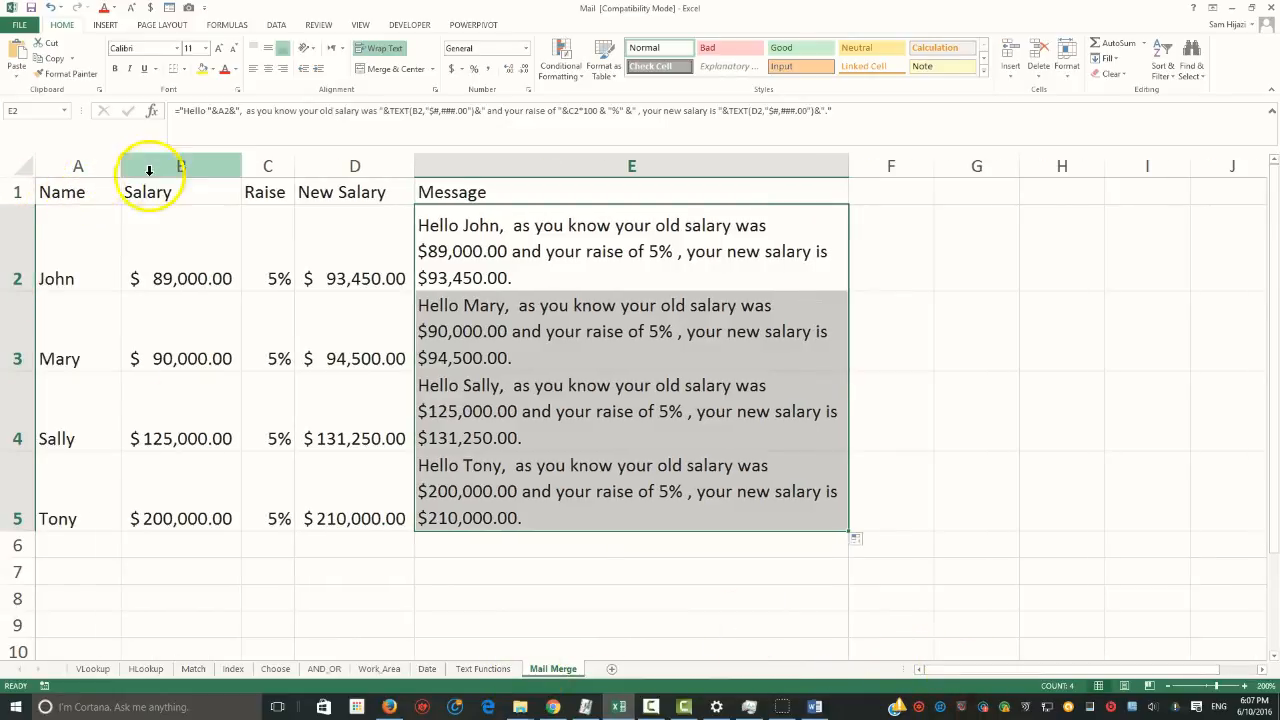
click(80, 166)
right_click(83, 167)
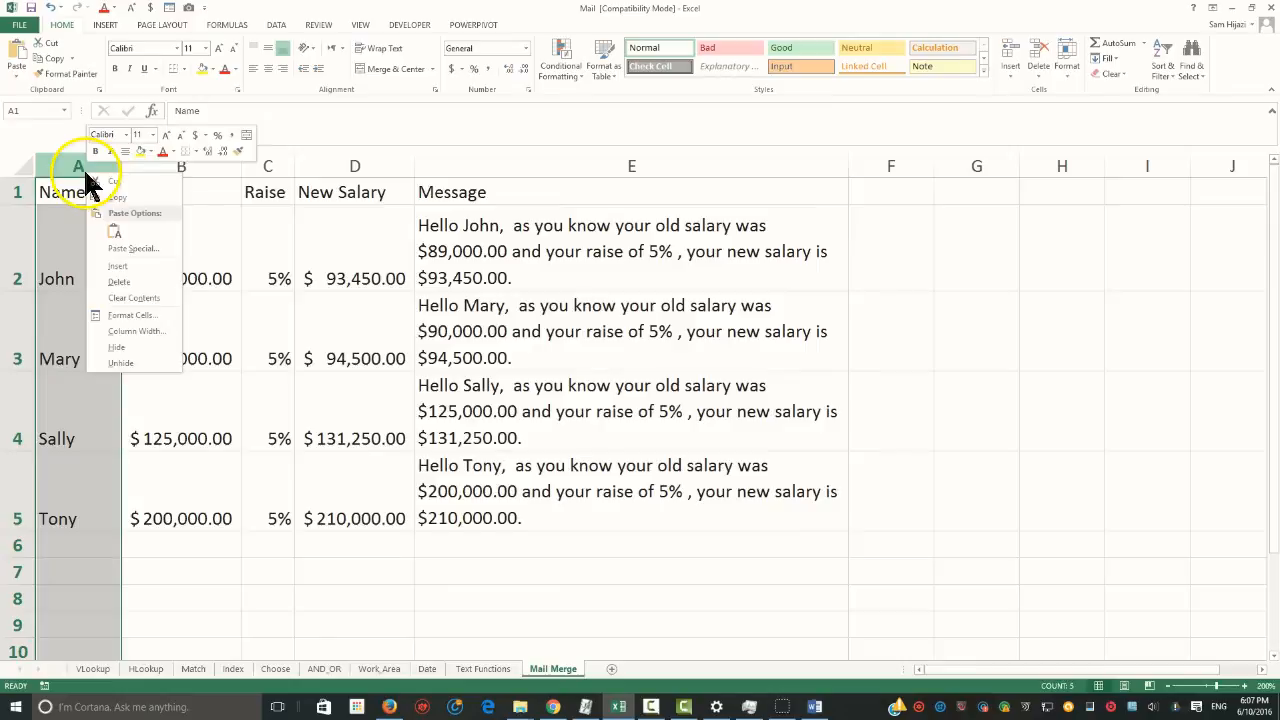
click(112, 228)
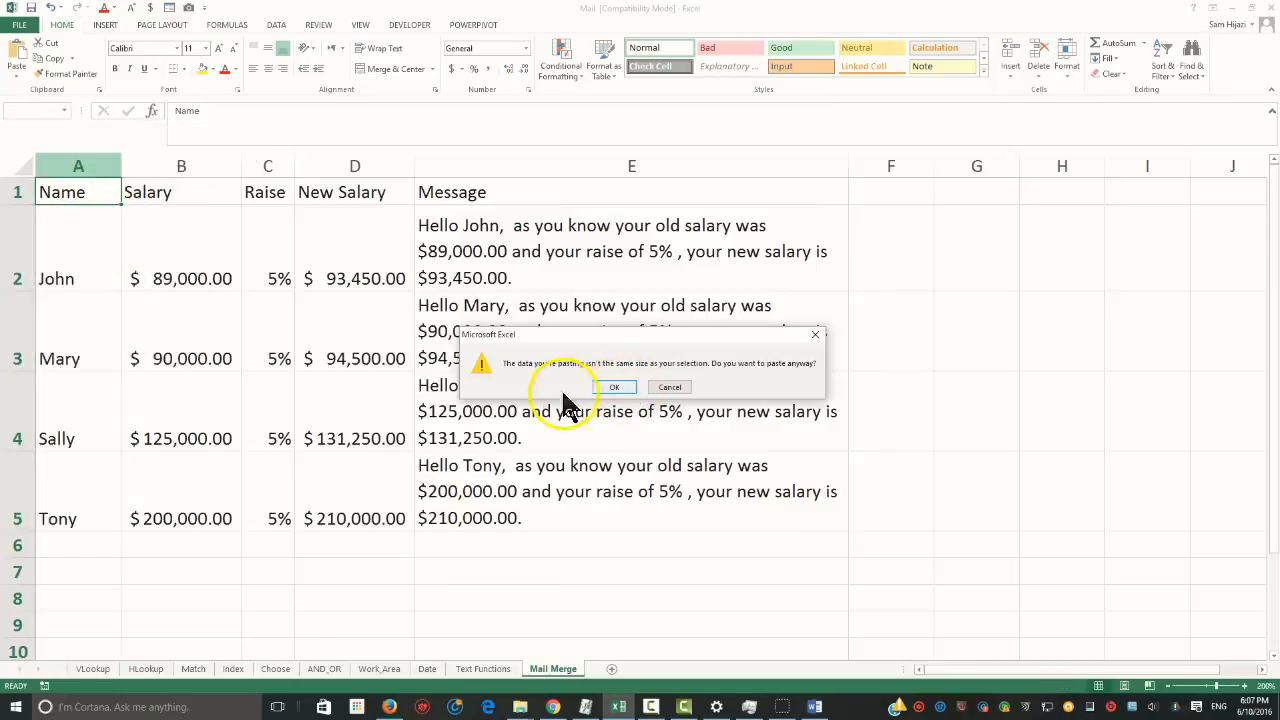
click(622, 390)
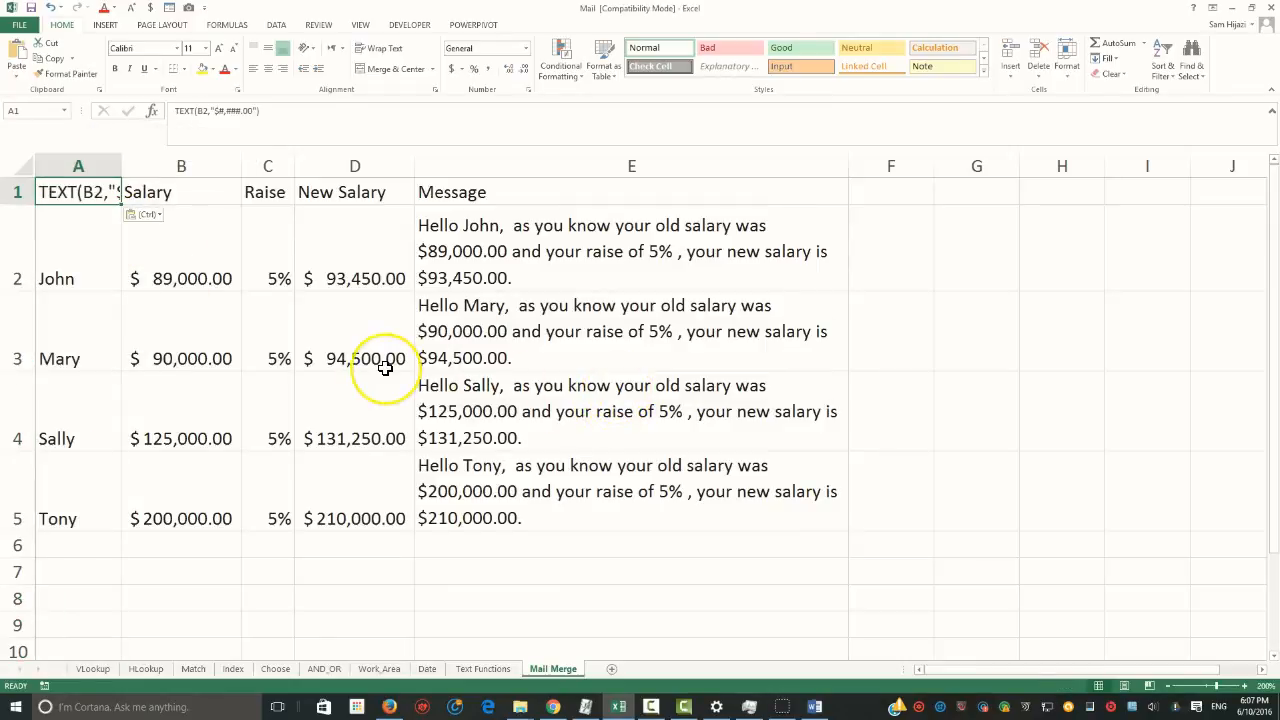
key(Escape)
Set the header in cell A1 to "First"
click(106, 220)
click(94, 191)
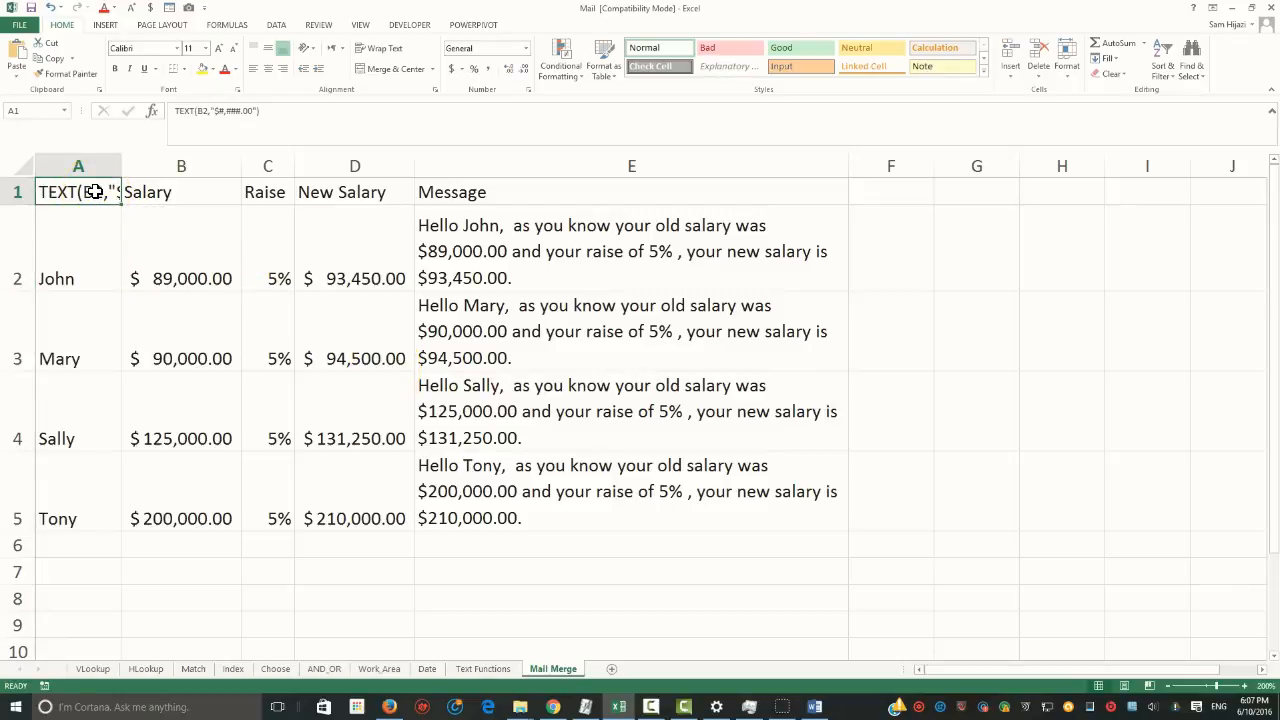
text(F)
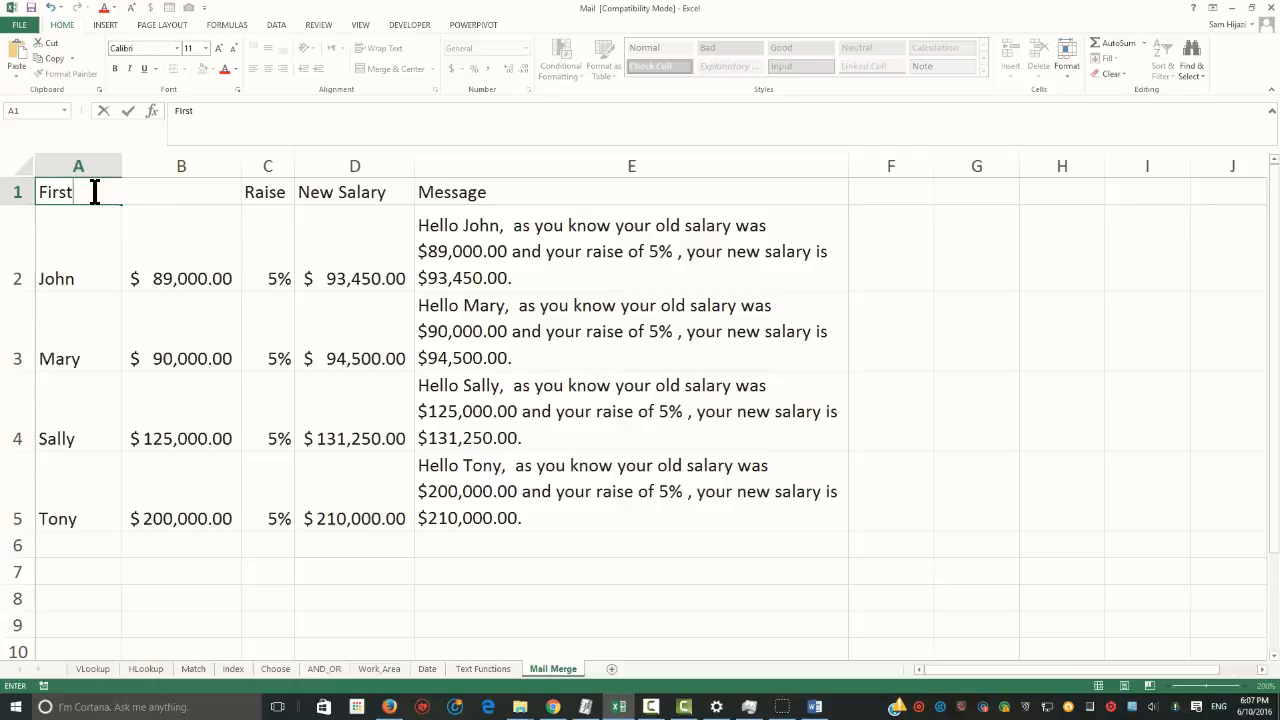
text(irst)
key(Return)
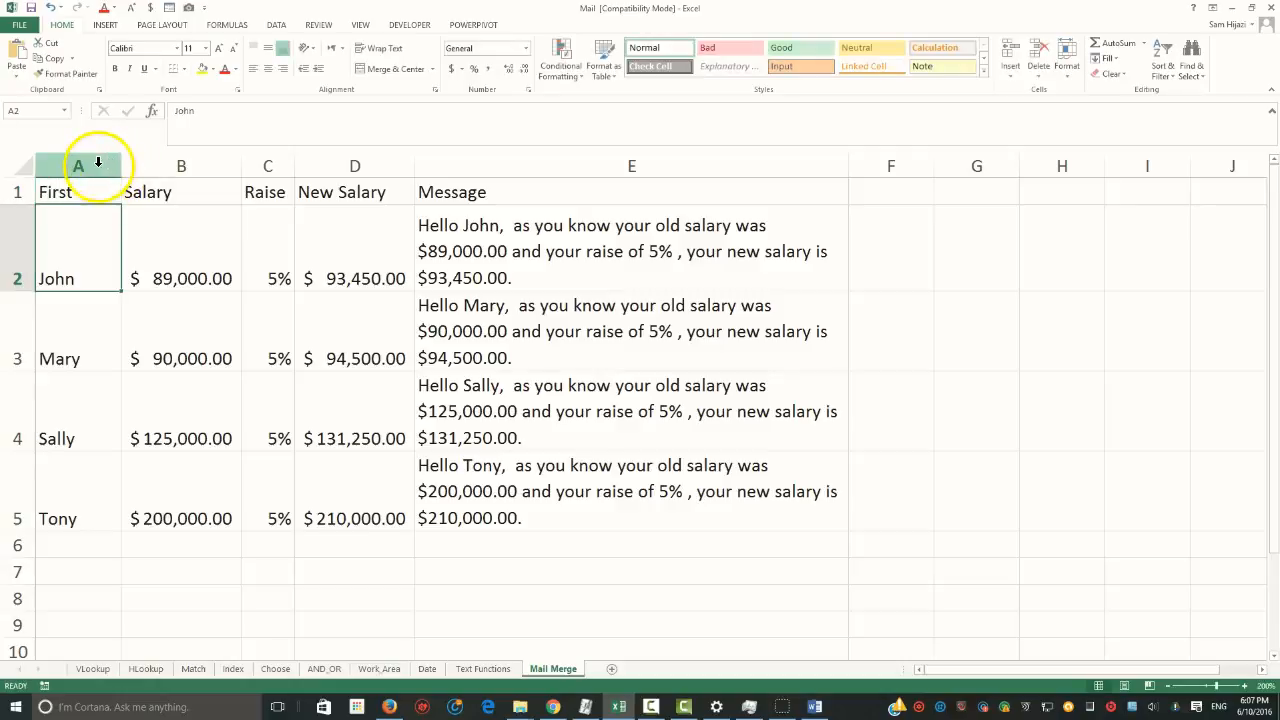
Insert a new column before the First column and give it the header "Tital"
click(98, 162)
right_click(96, 162)
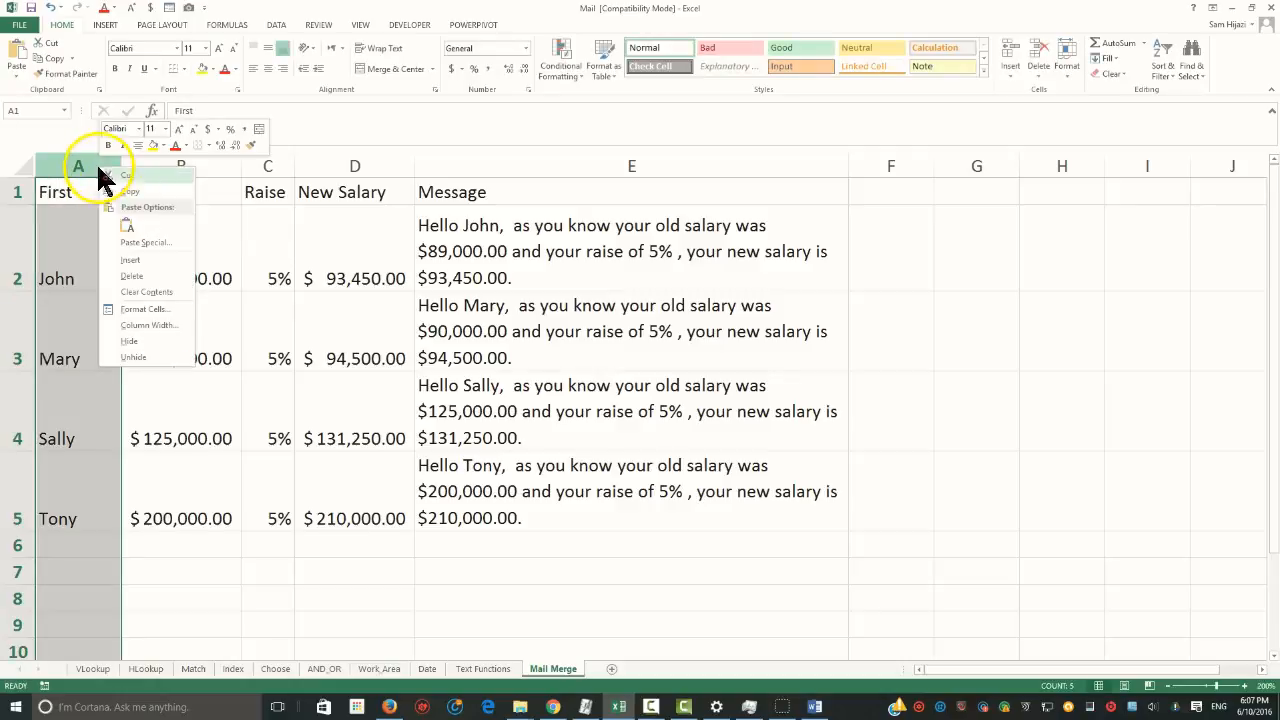
click(134, 260)
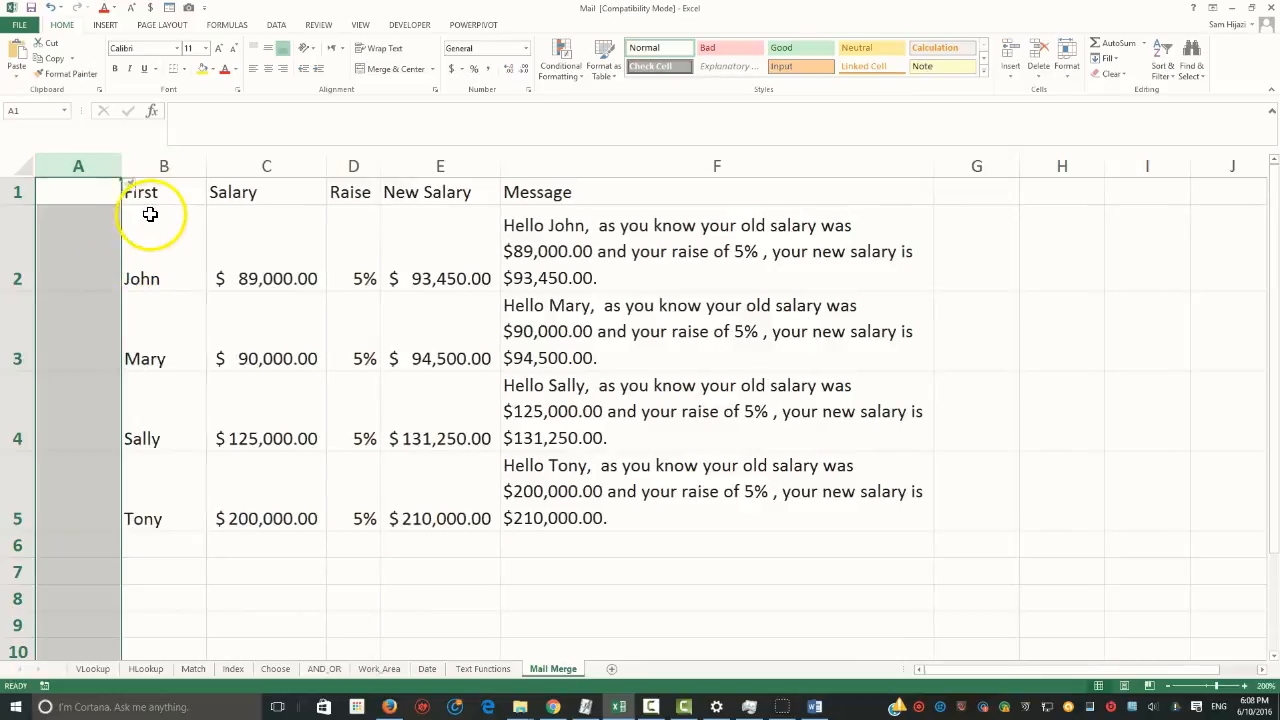
click(79, 187)
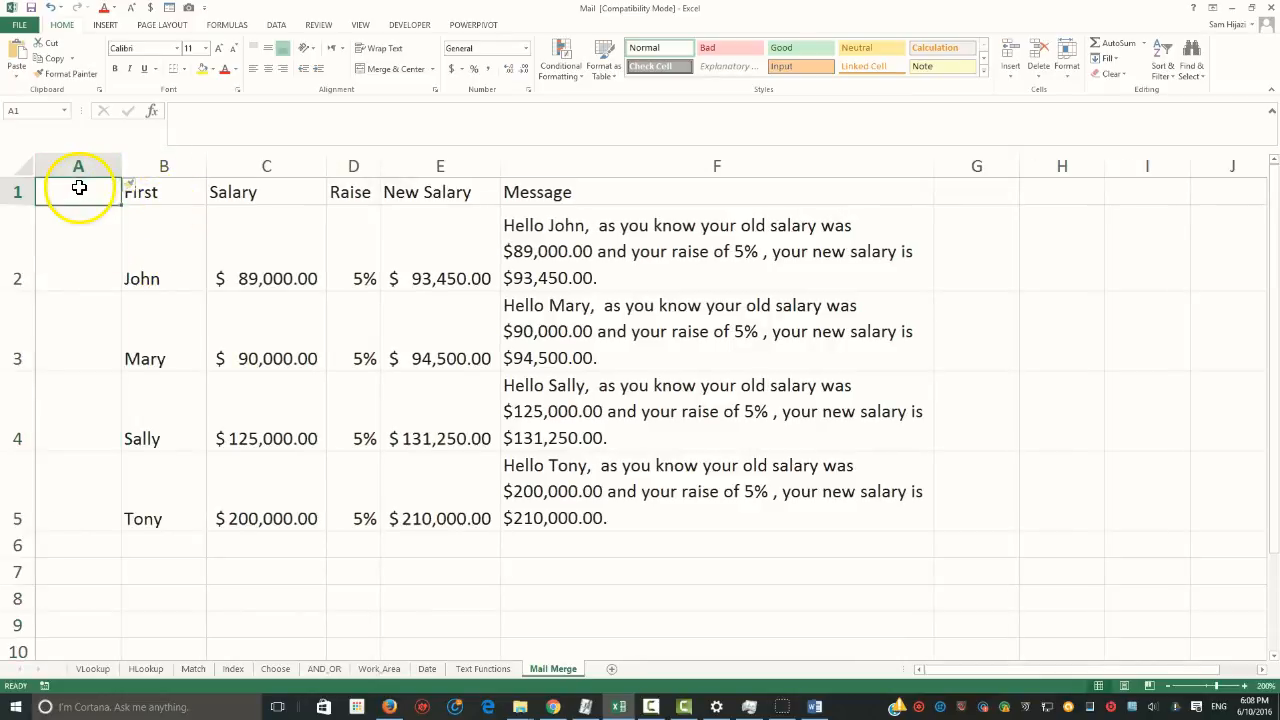
text(Tital)
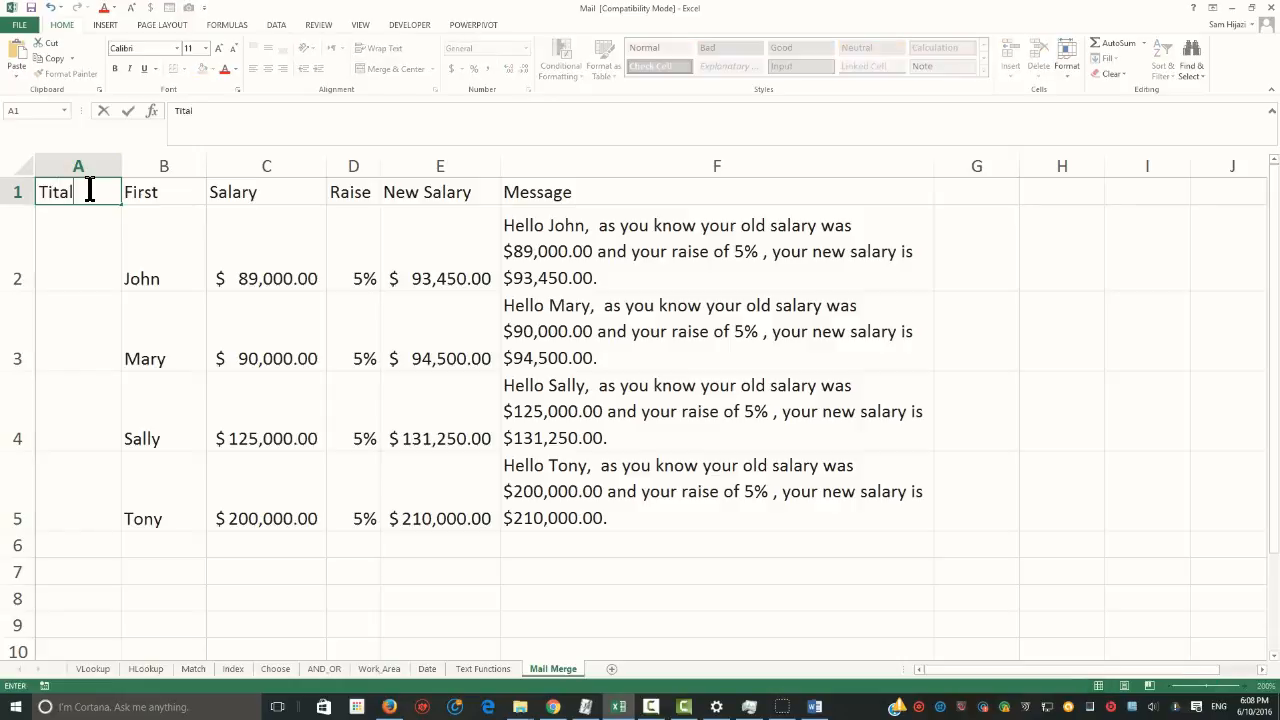
key(Return)
Fill cells A2 to A5 of the title column with Dr., Ms., Dr. and Dr
text(Dr/)
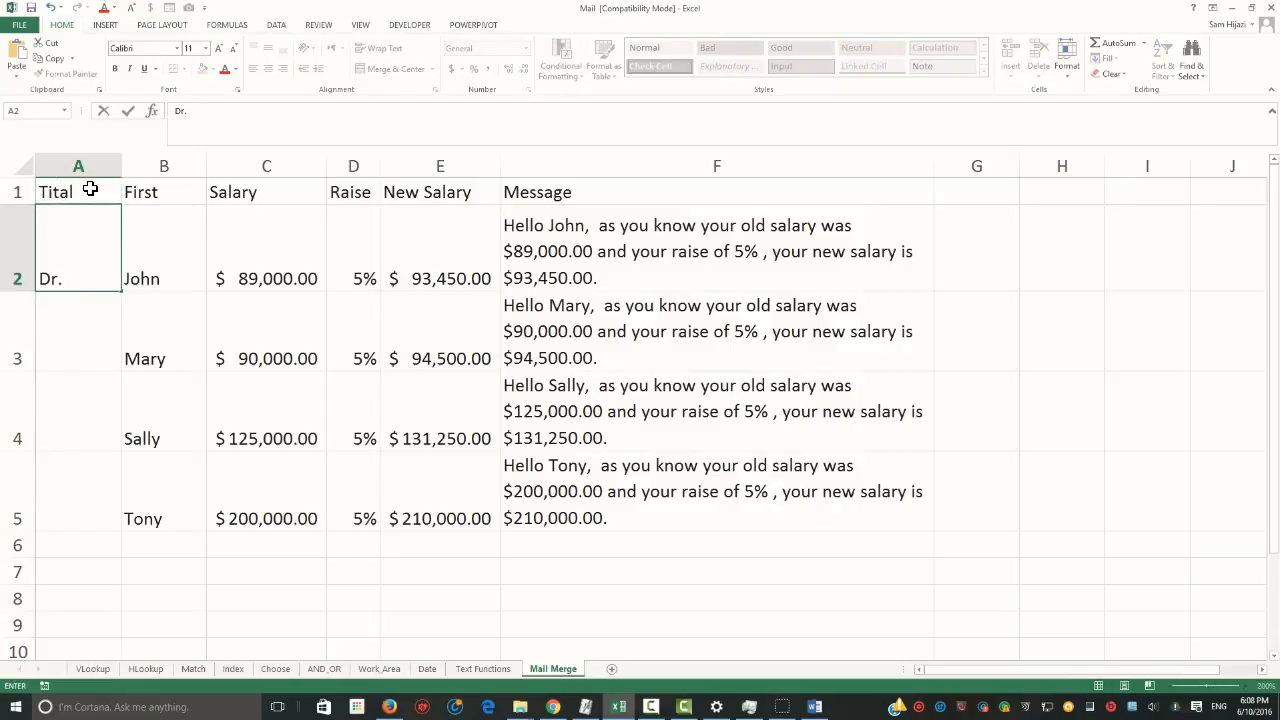
key(Return)
text(<r)
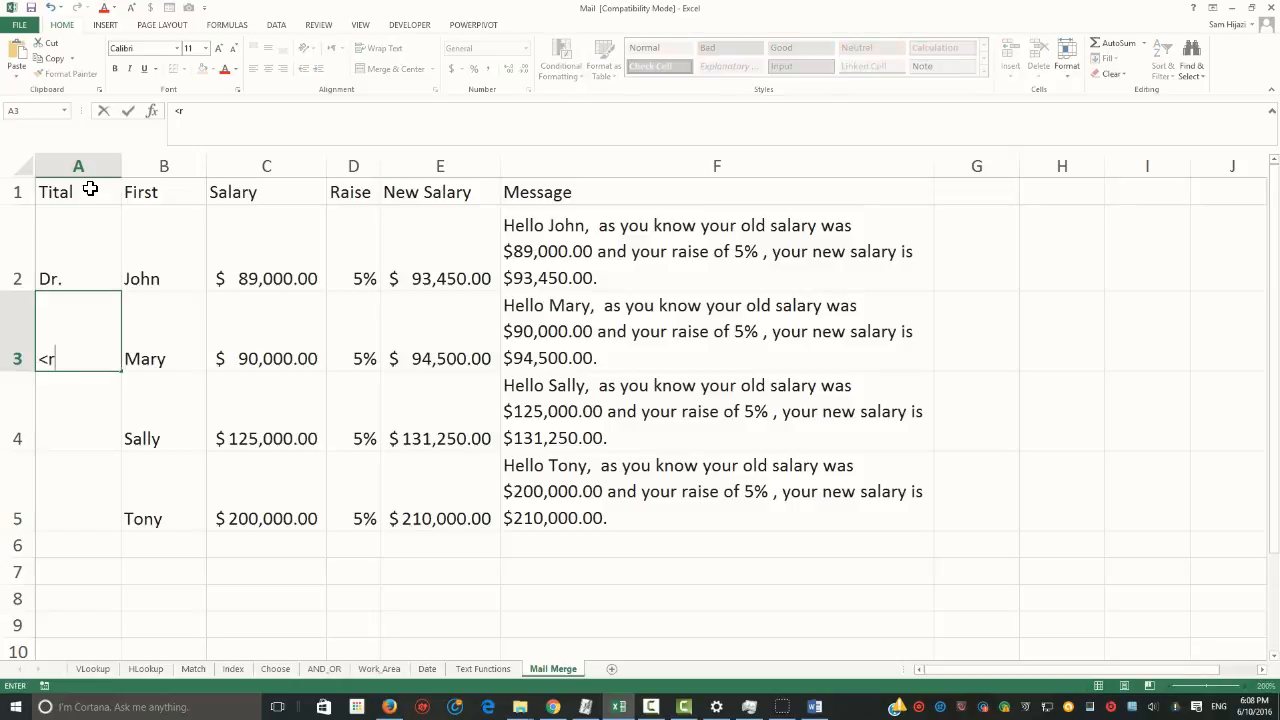
text(Ms.)
key(Return)
text(Dr.)
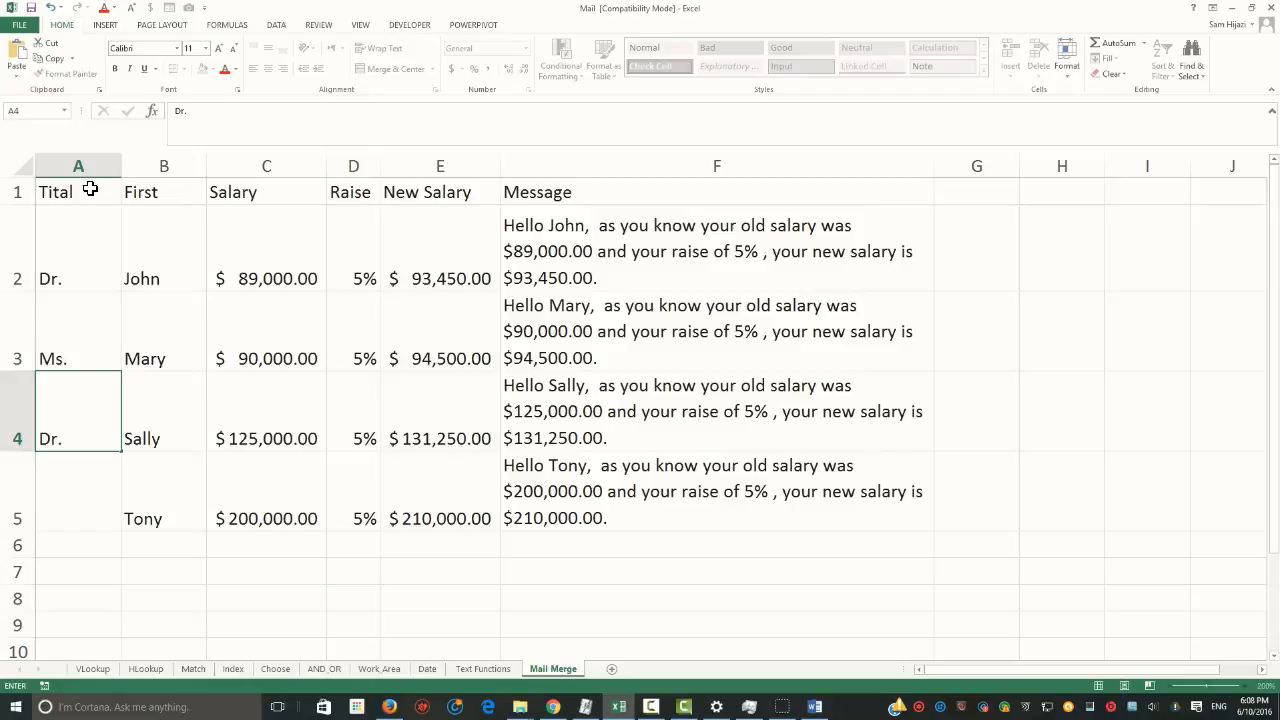
key(Return)
text(Dr.)
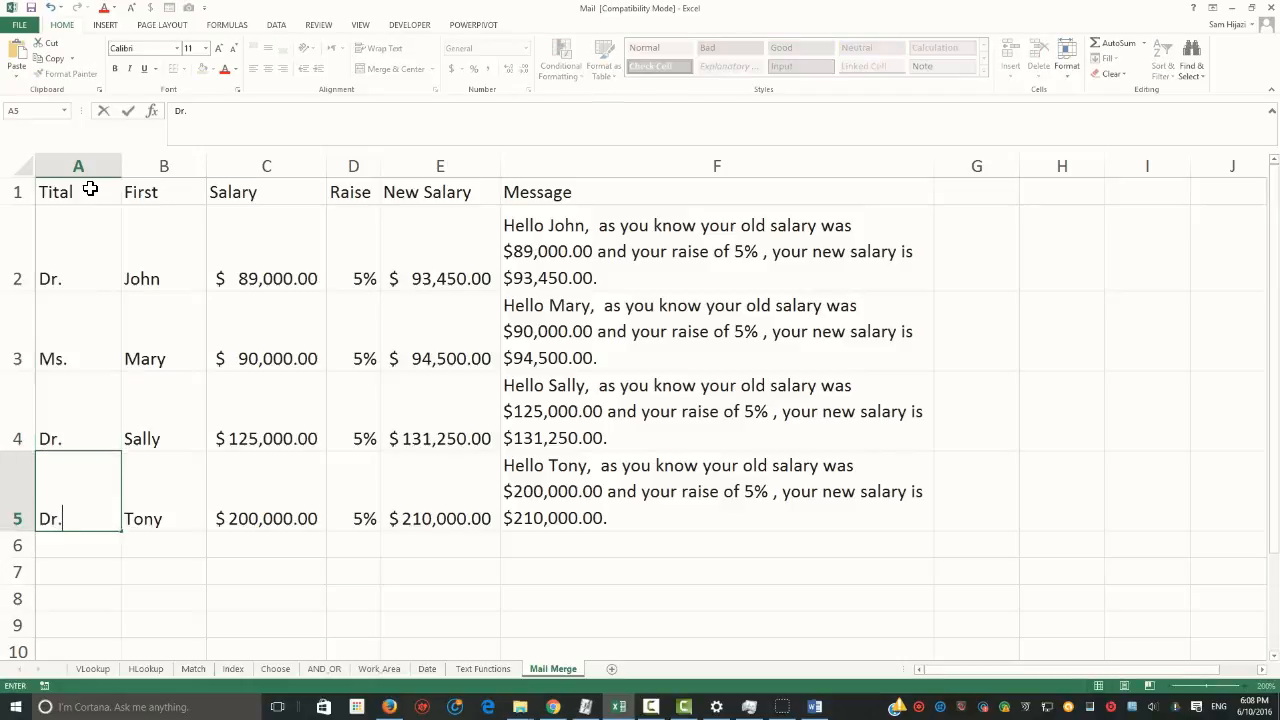
Insert a new column before the Salary column and give it the header "Last"
click(263, 165)
right_click(263, 165)
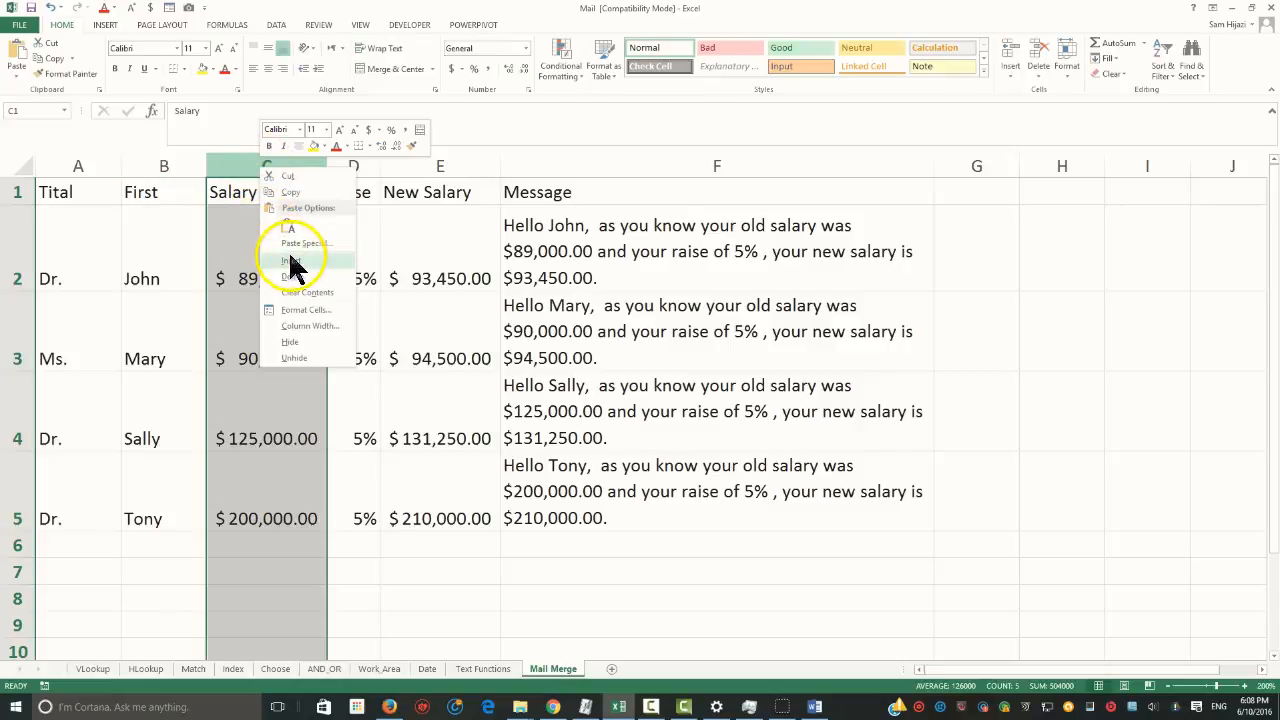
click(291, 262)
click(262, 197)
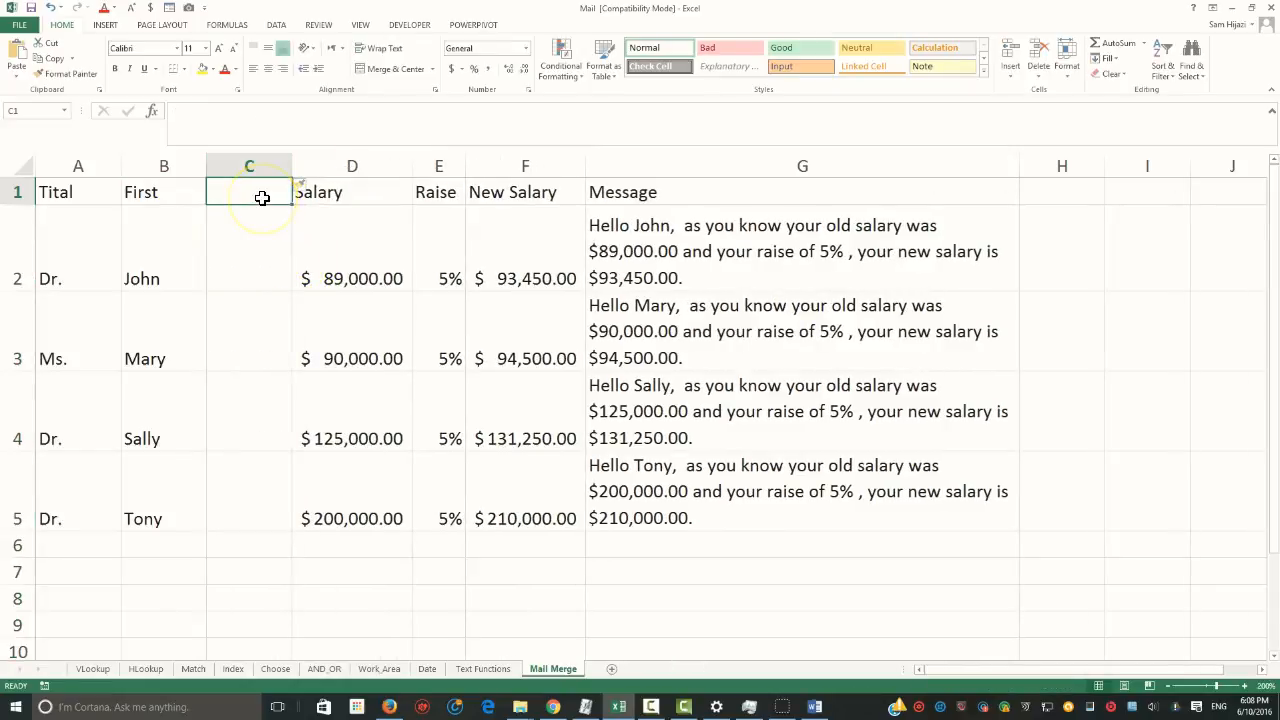
text(Last)
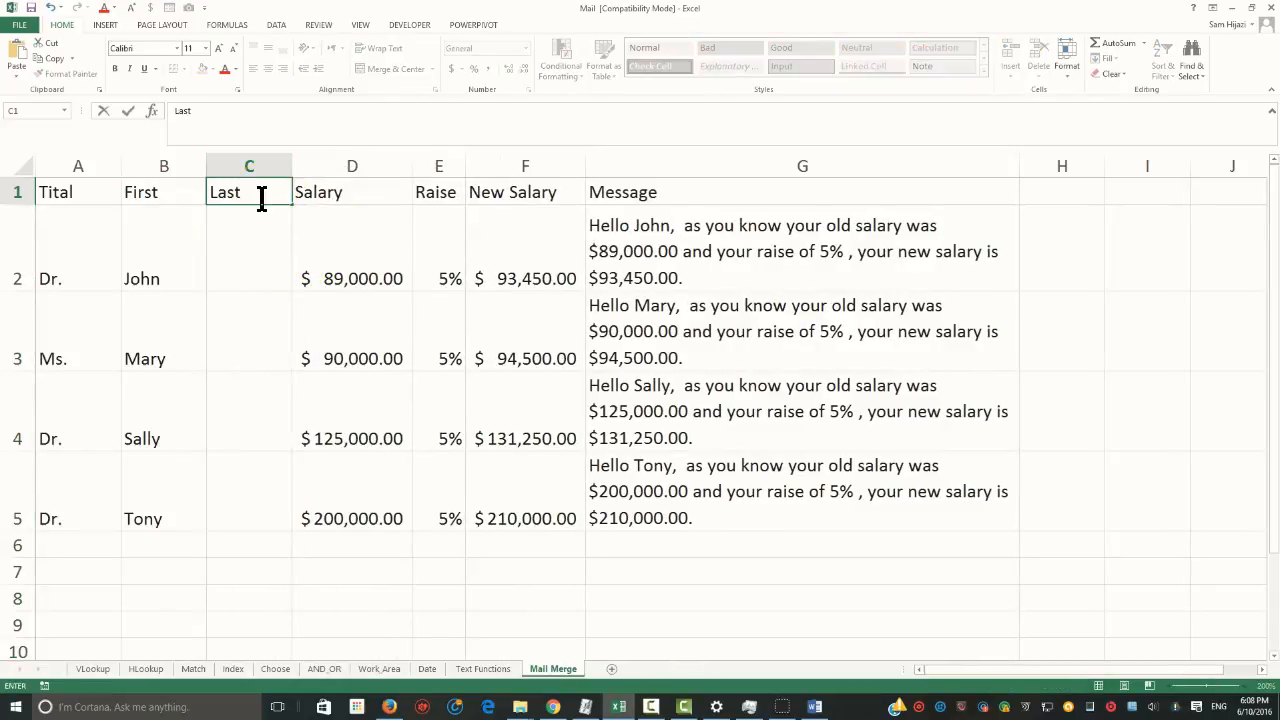
key(Return)
Fill cells C2 to C5 of the Last column with the employees' last names and save the workbook
text(Smith)
key(Return)
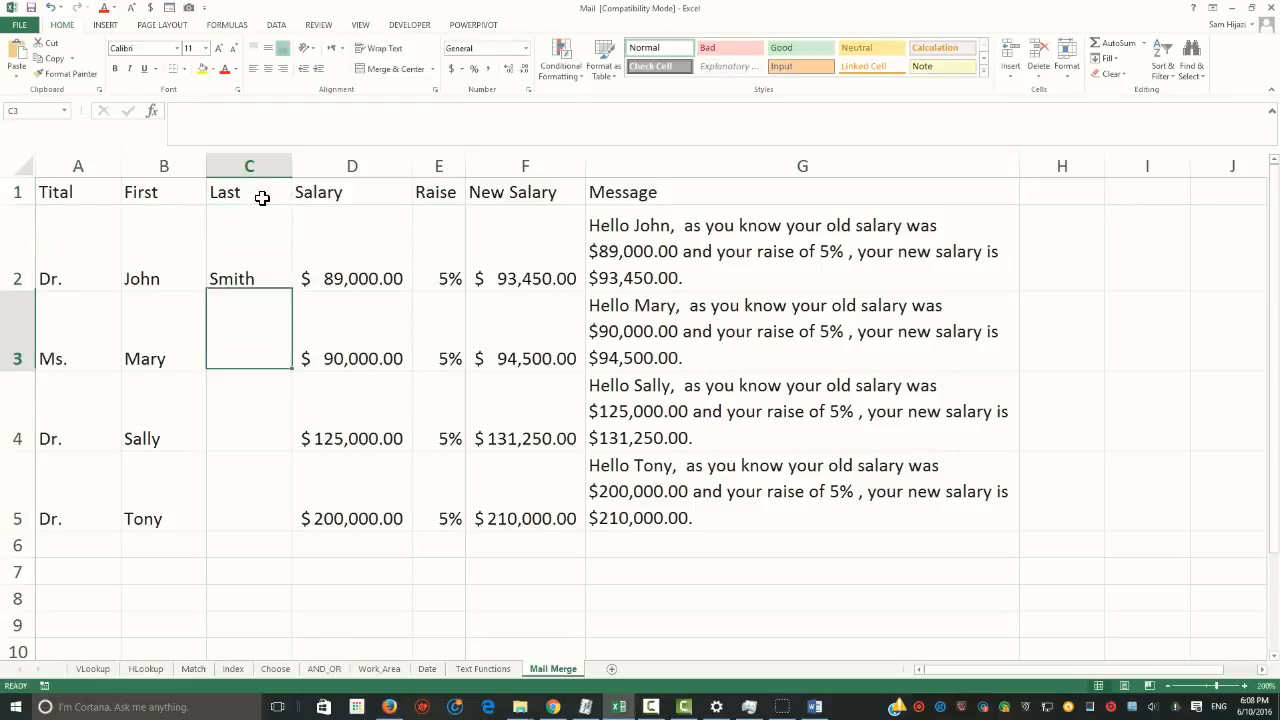
key(Return)
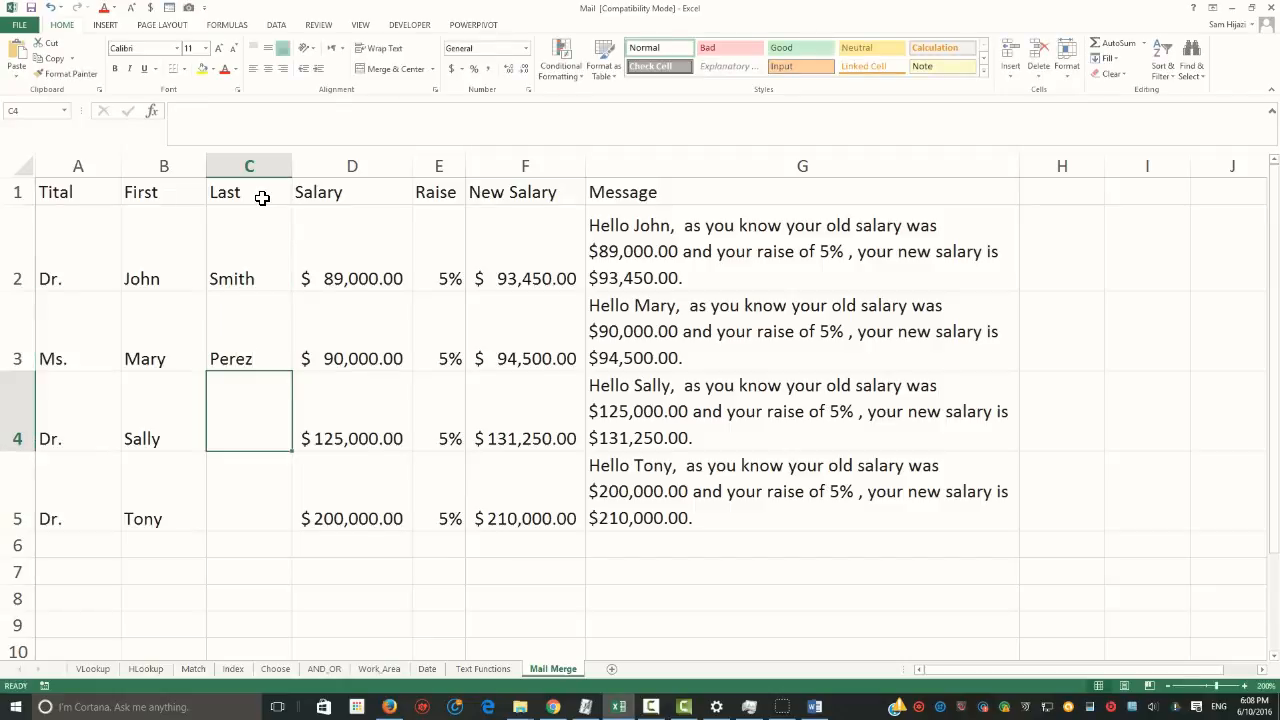
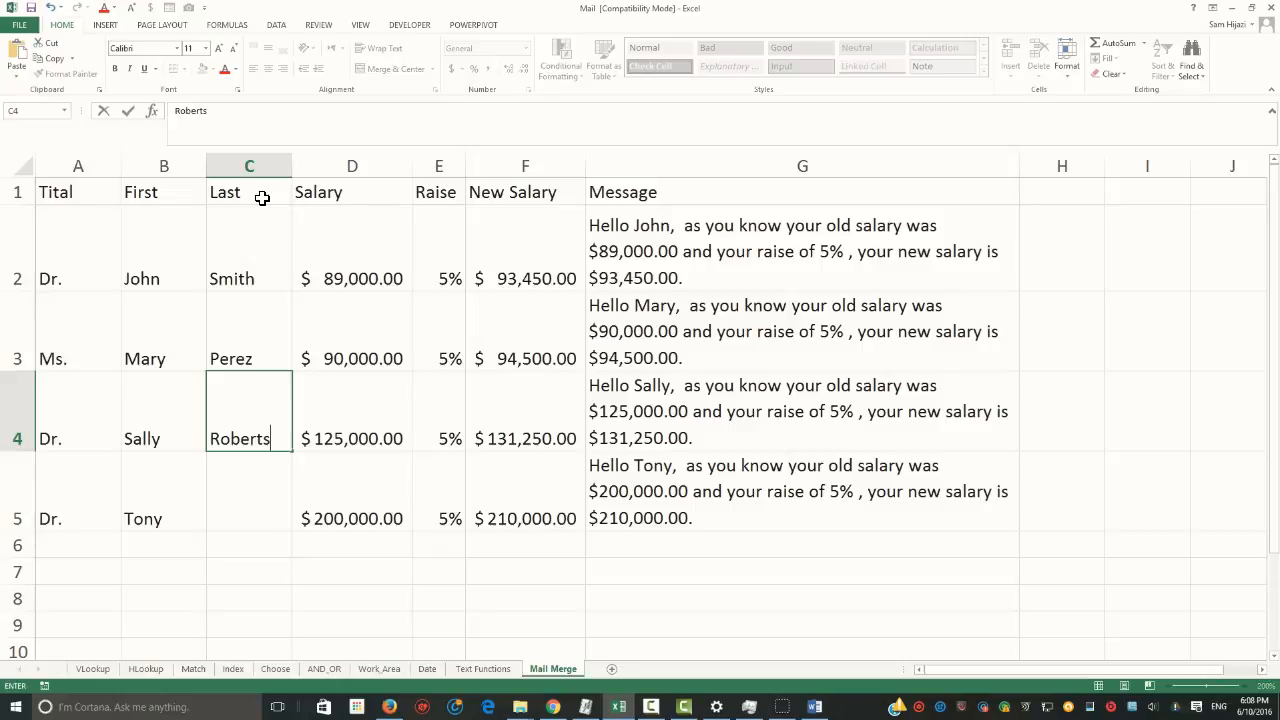
key(Return)
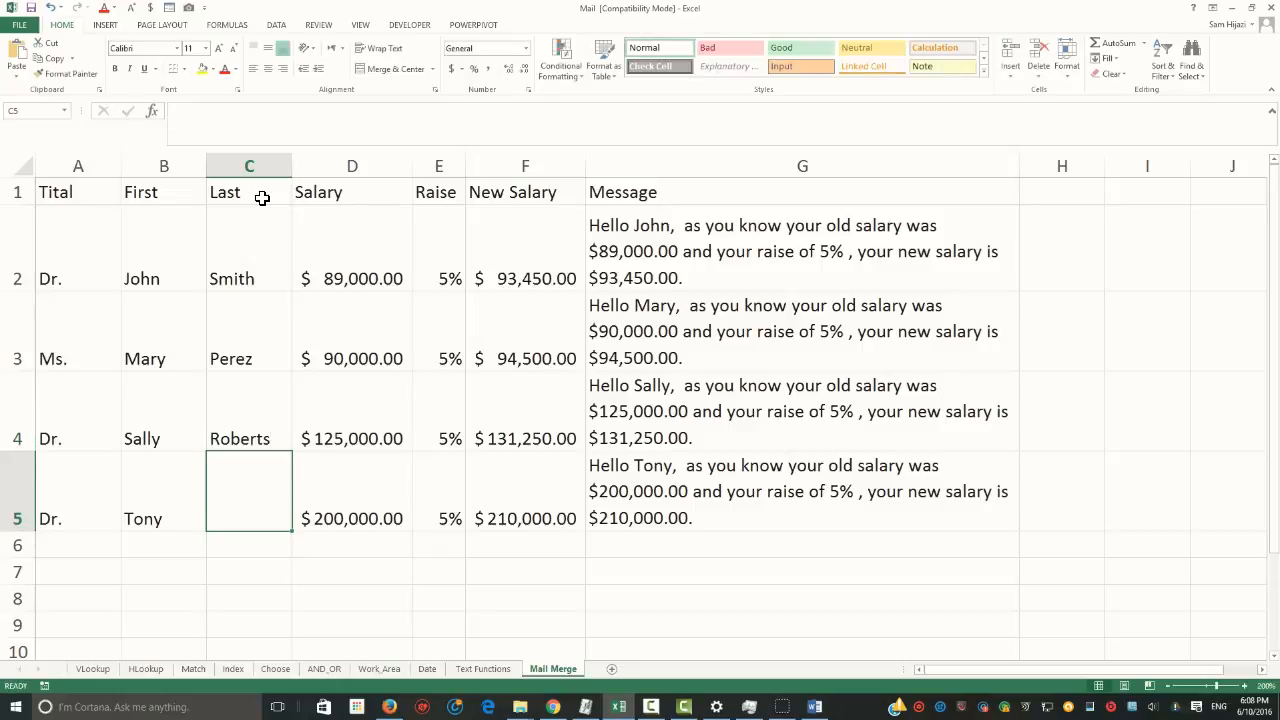
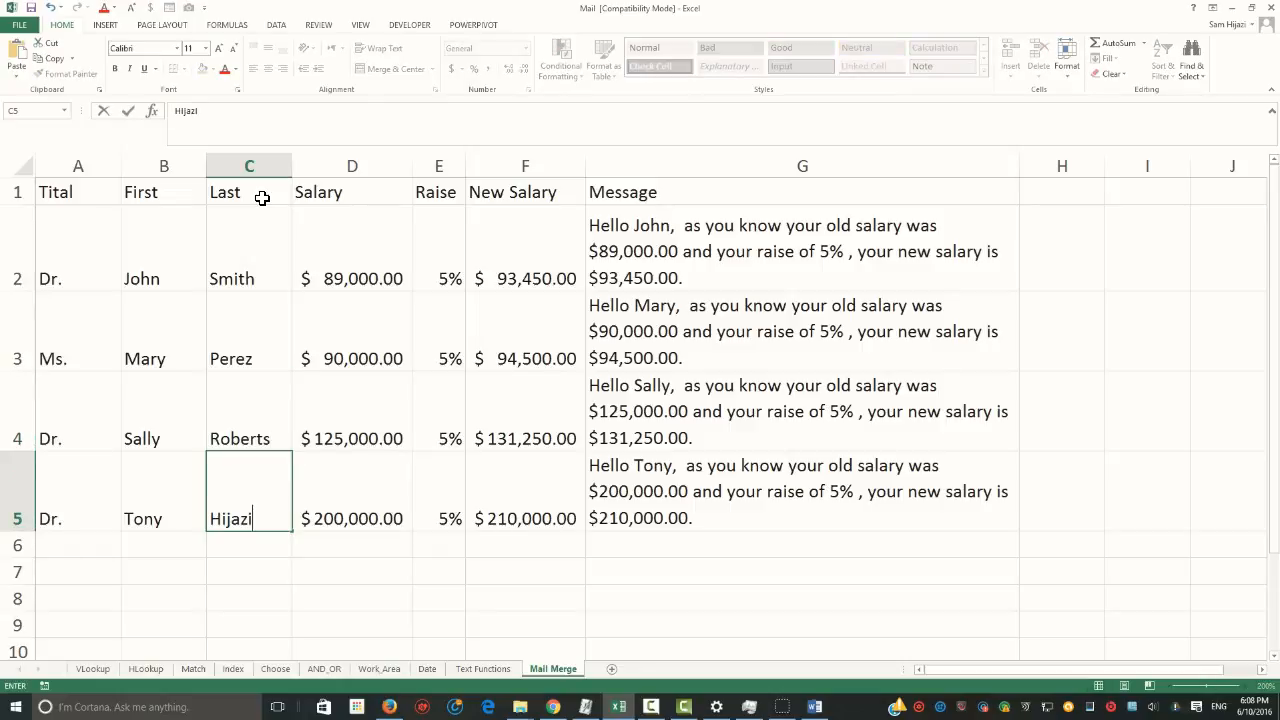
click(263, 571)
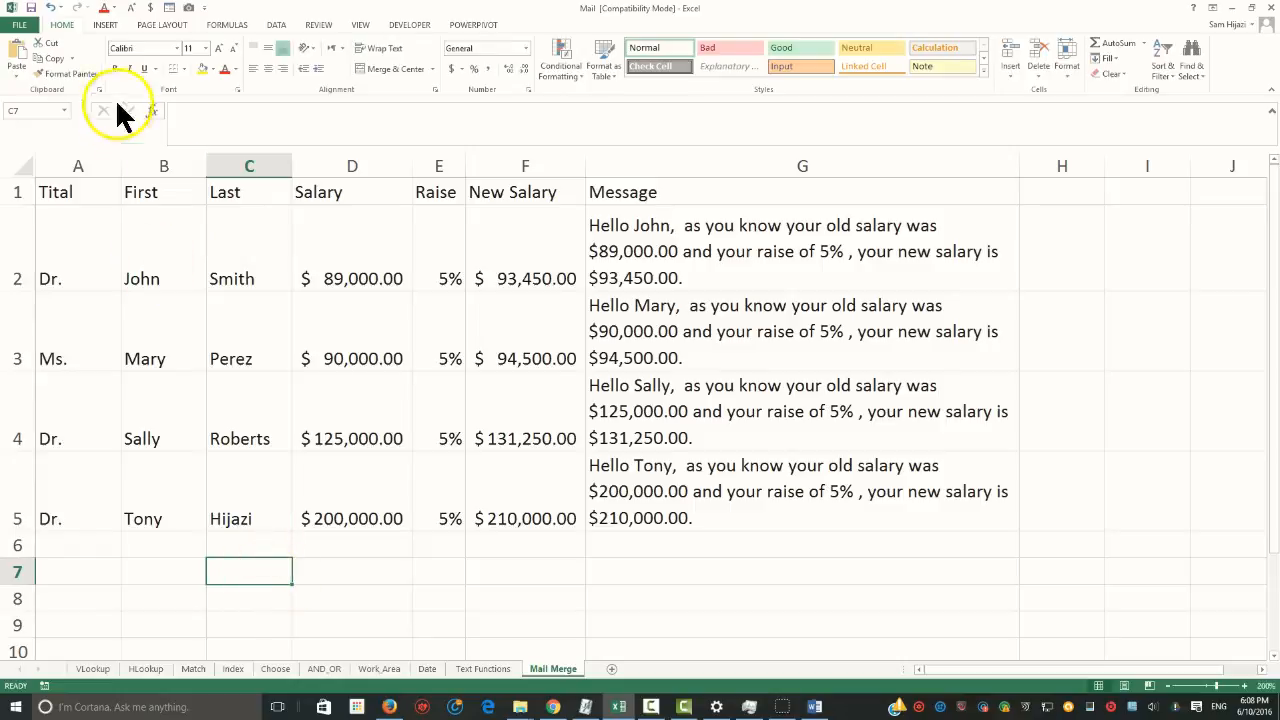
click(31, 7)
click(695, 440)
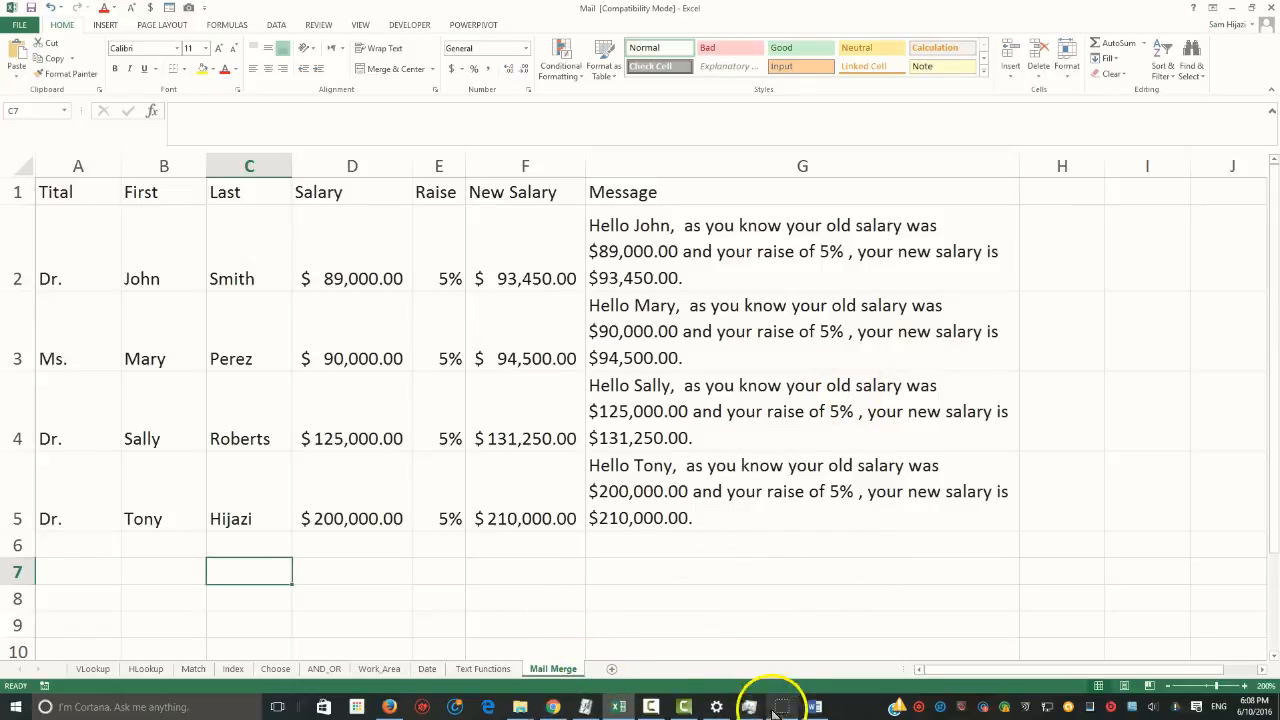
Switch to the Word letter and start a mail merge of the Letters type
click(815, 707)
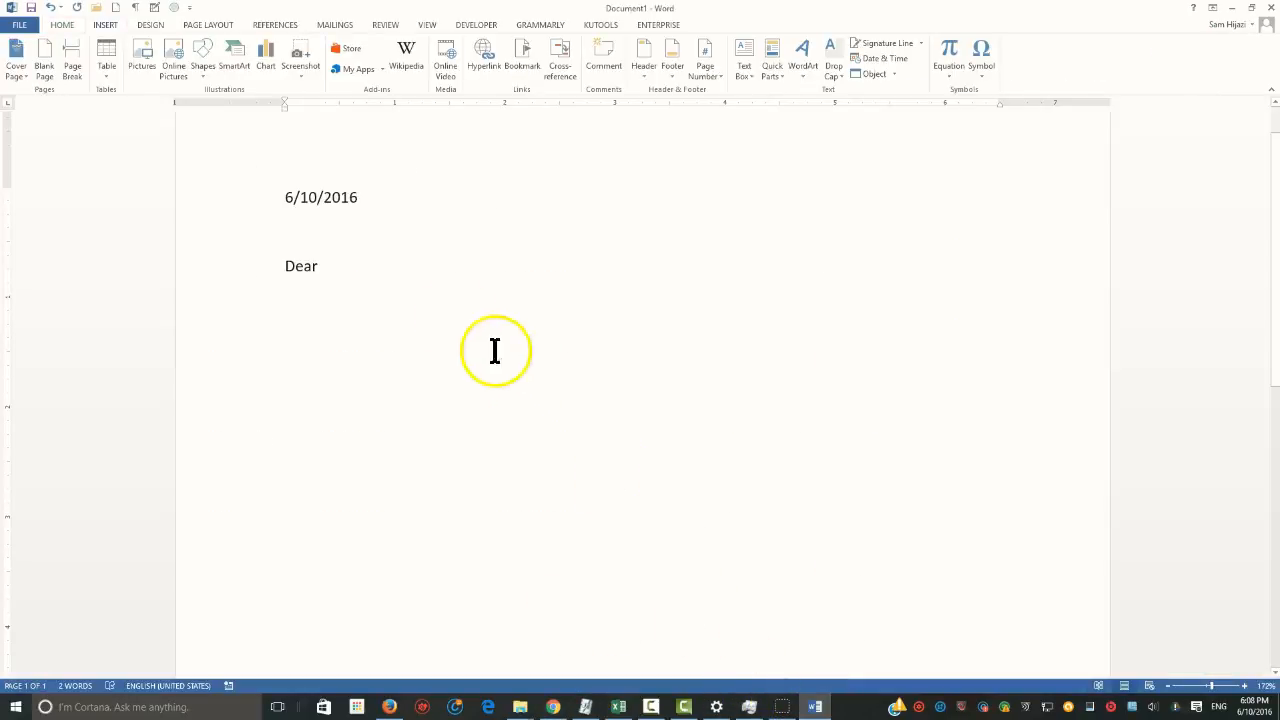
click(340, 25)
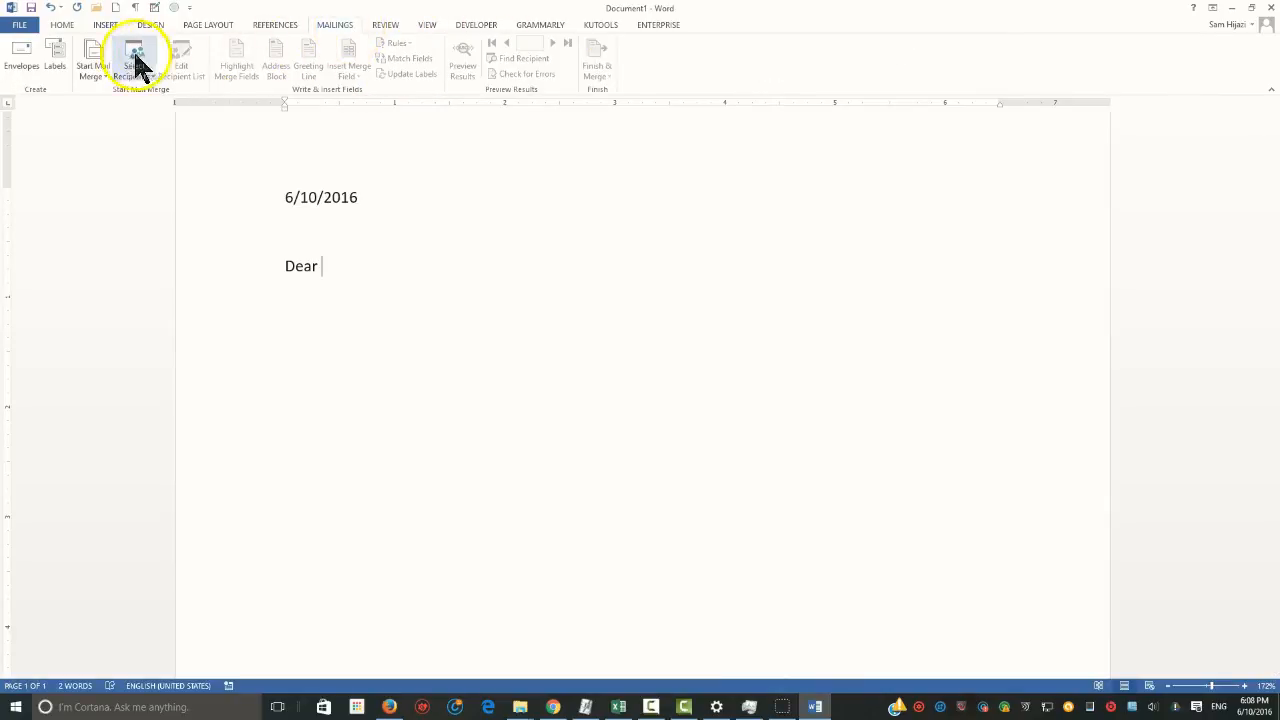
click(94, 66)
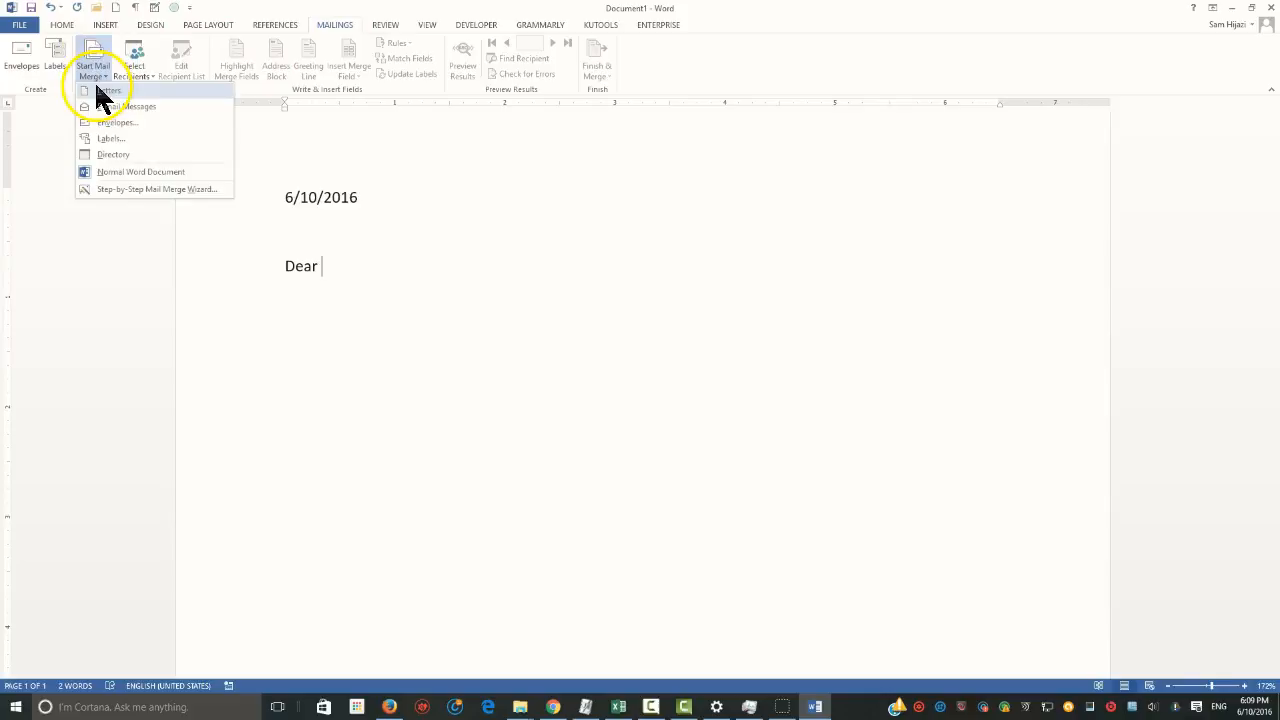
click(100, 91)
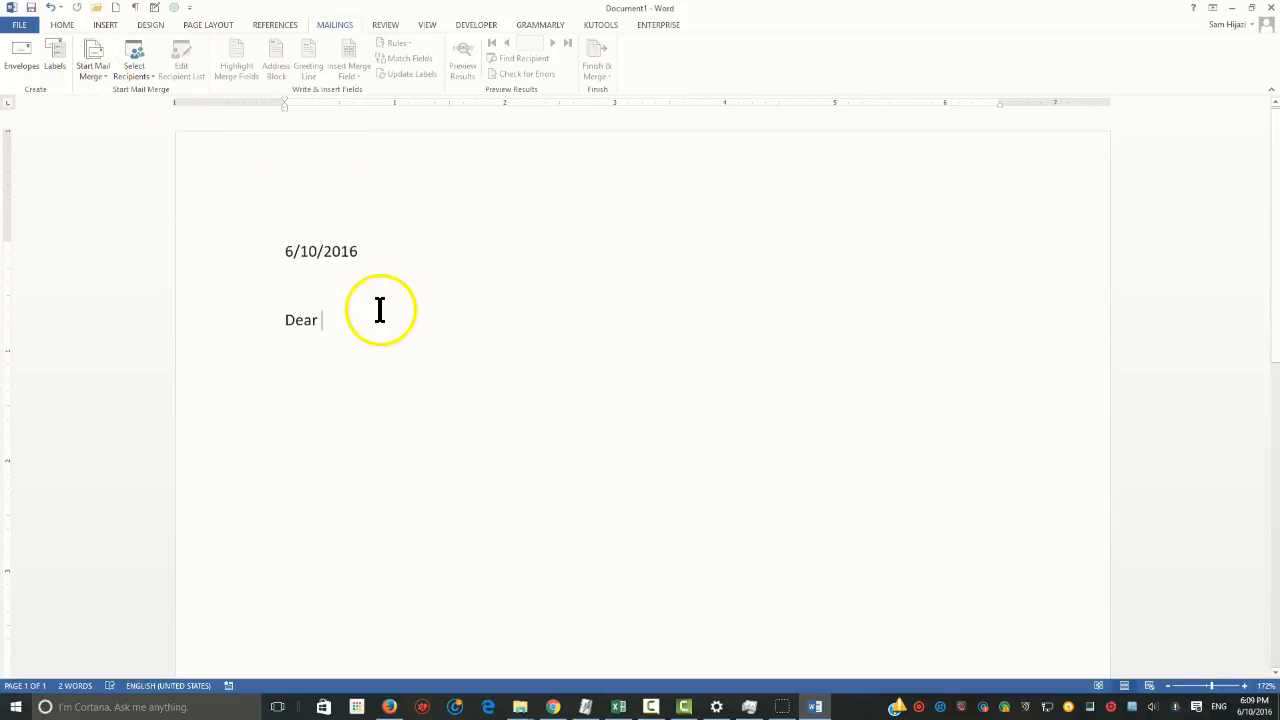
Use an existing list as the recipient source, opening the workbook in the Mail_Merge folder under Downloads
click(142, 72)
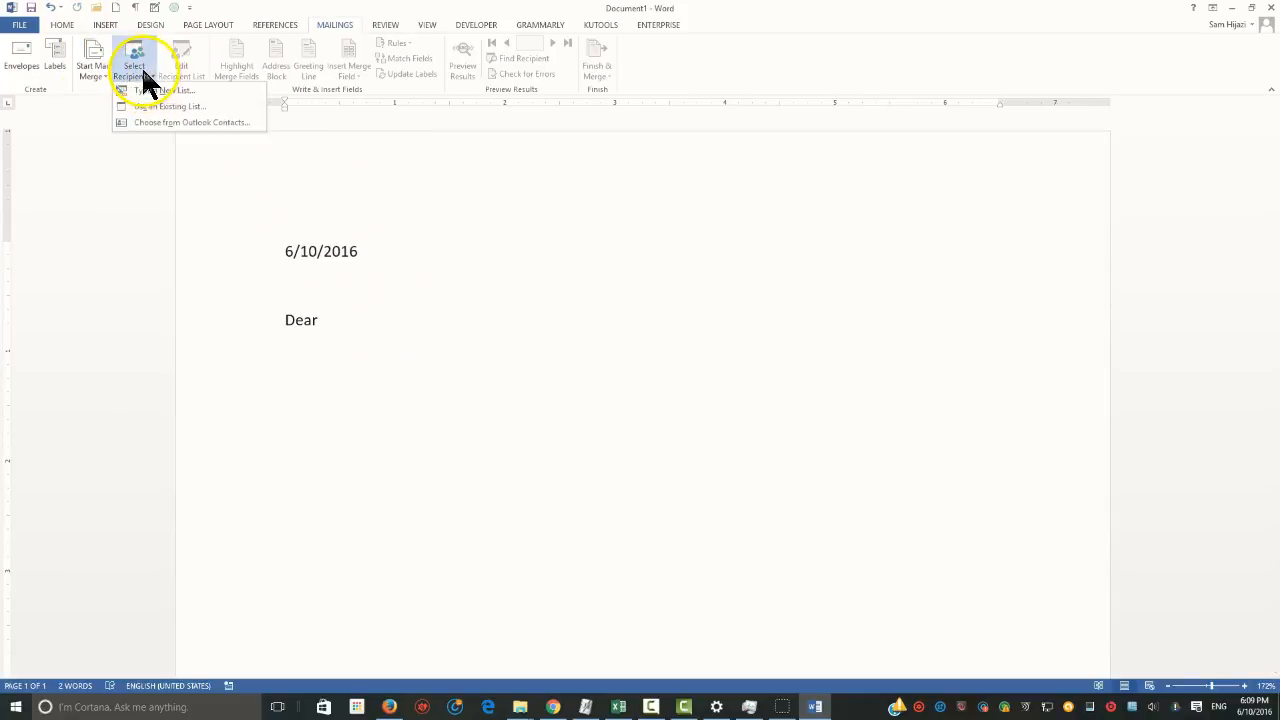
click(180, 107)
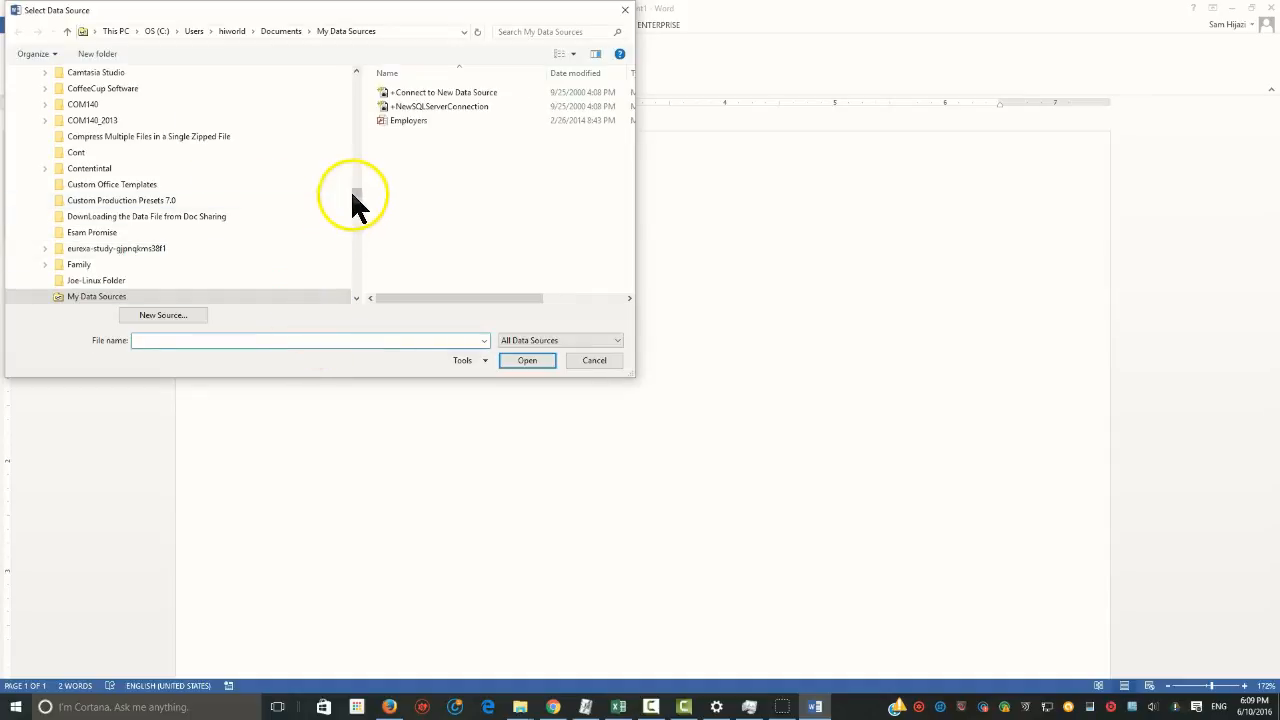
drag(356, 188, 354, 86)
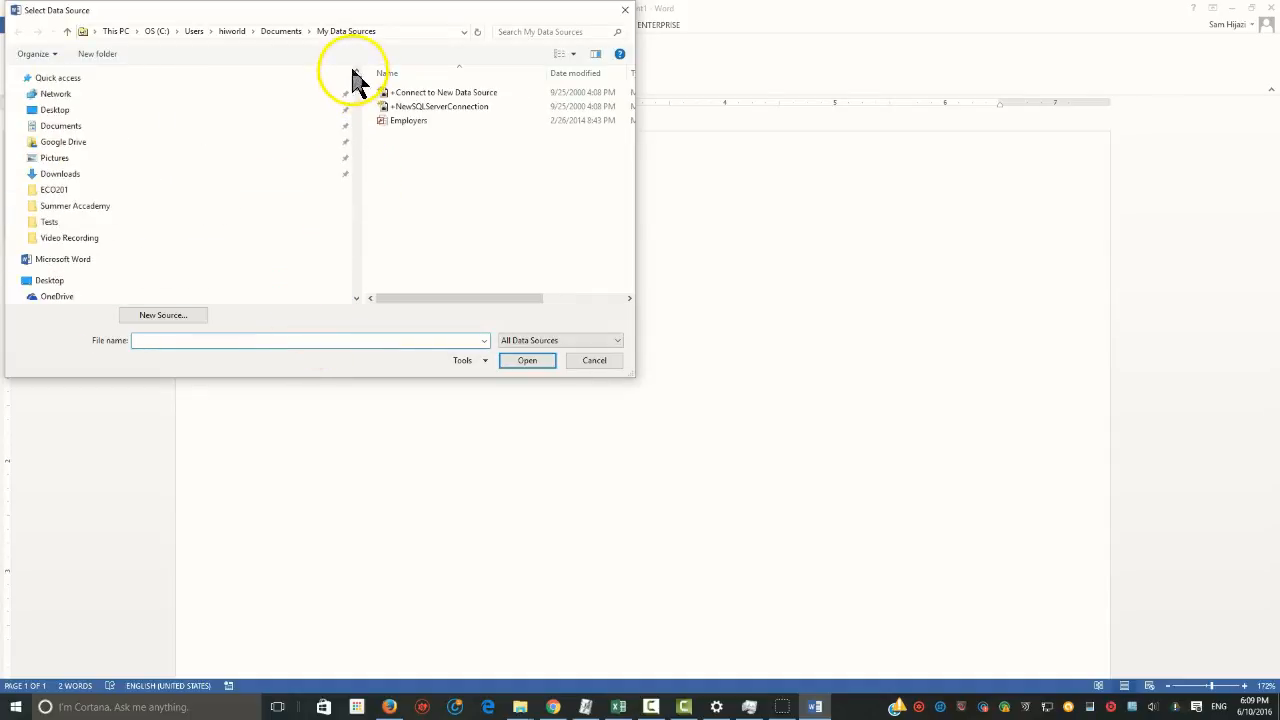
click(97, 172)
click(163, 340)
text(M)
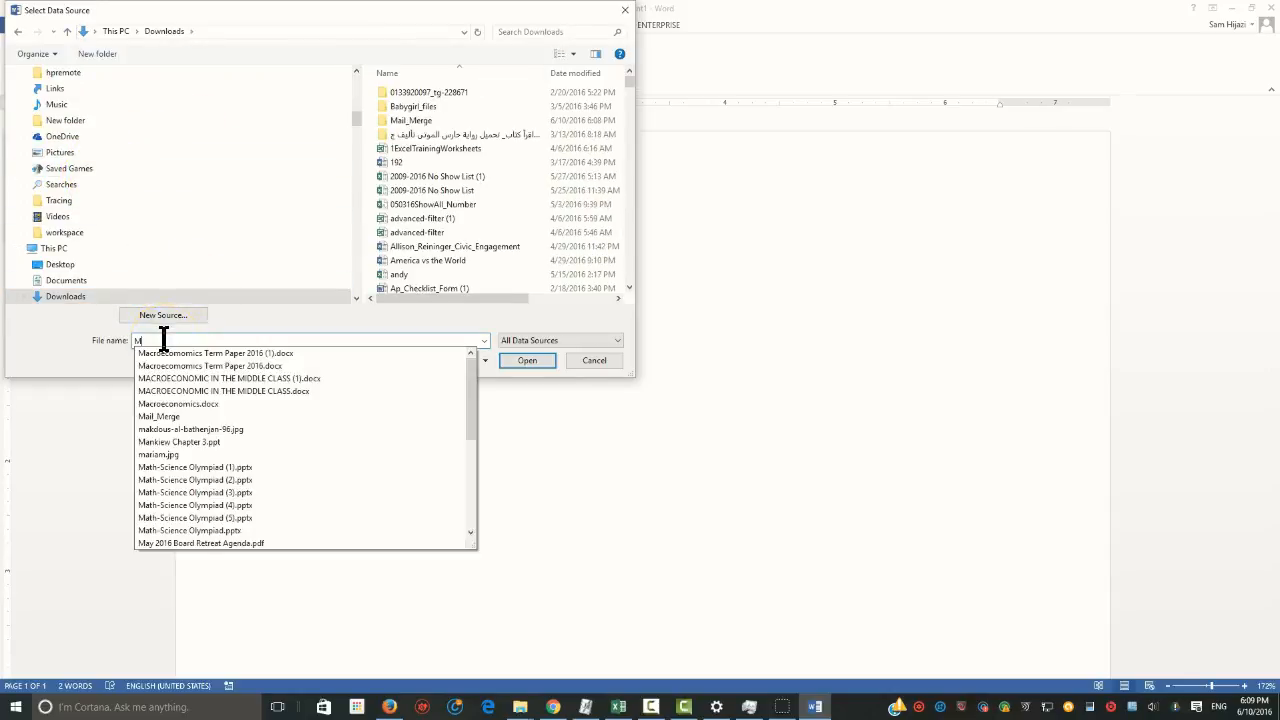
text(ai)
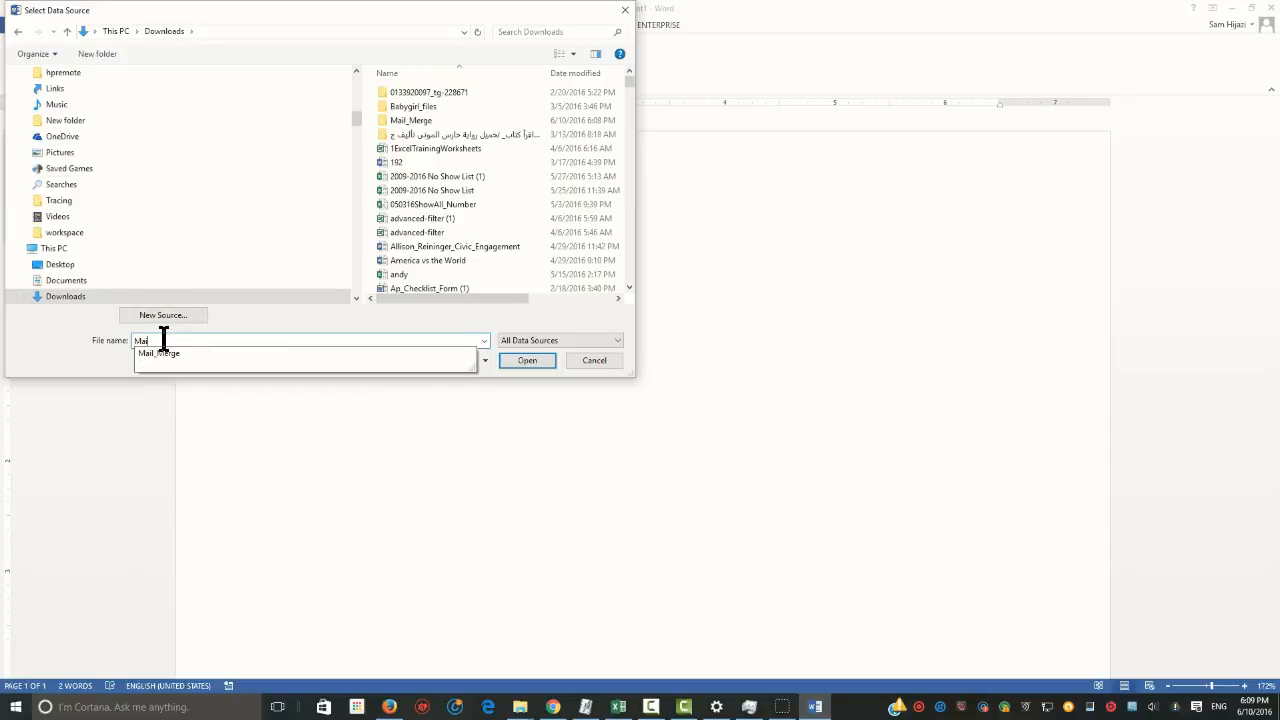
click(174, 358)
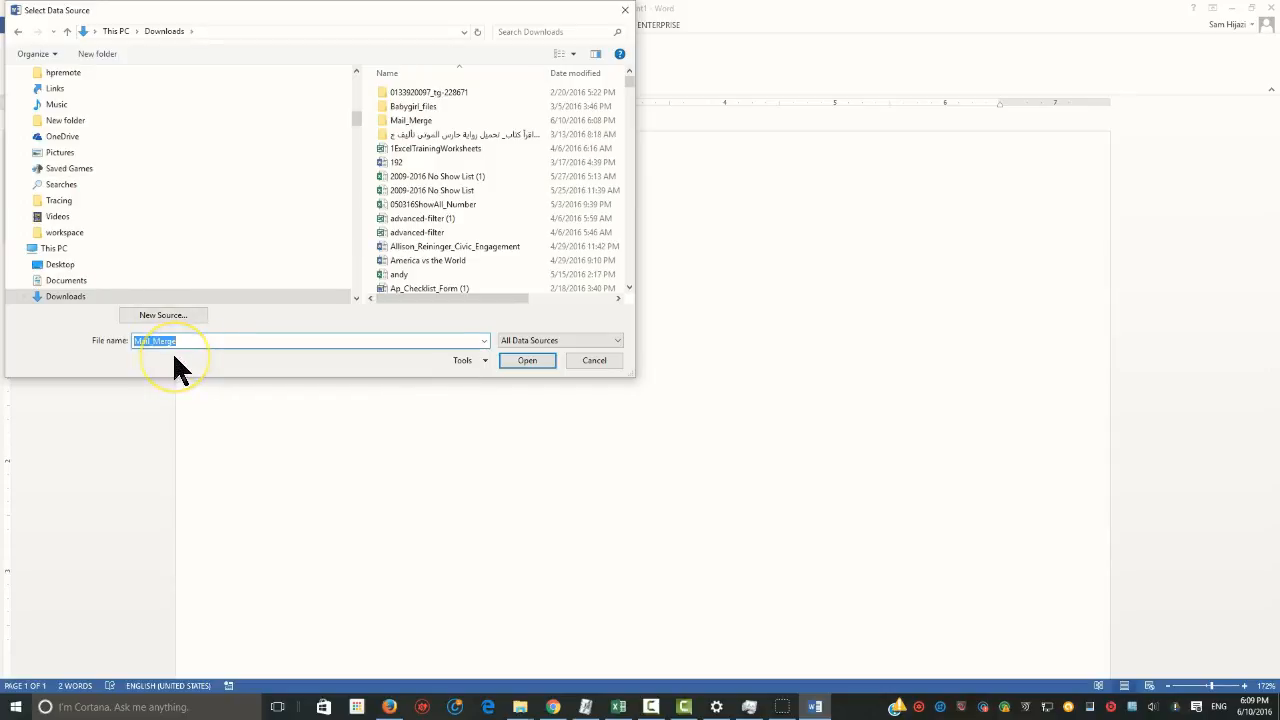
double_click(420, 120)
double_click(396, 93)
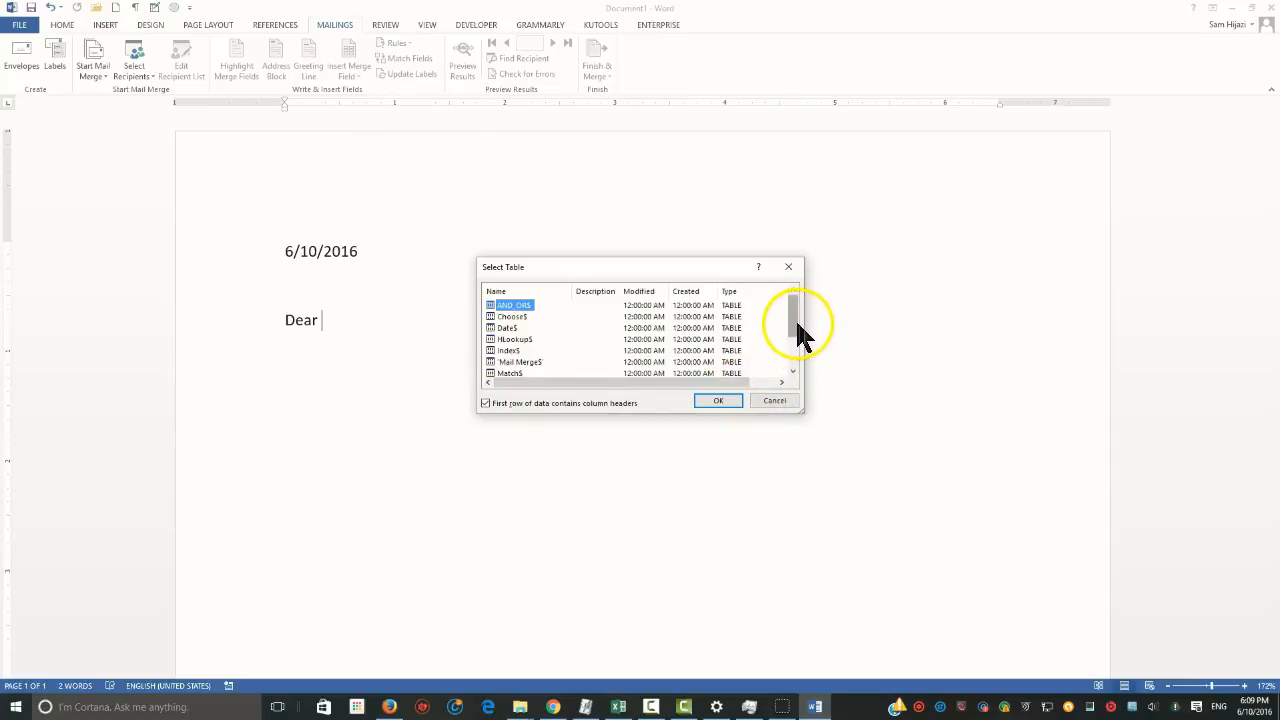
Choose the 'Mail Merge$' sheet as the recipient table, with the first row as column headers
drag(800, 332, 803, 367)
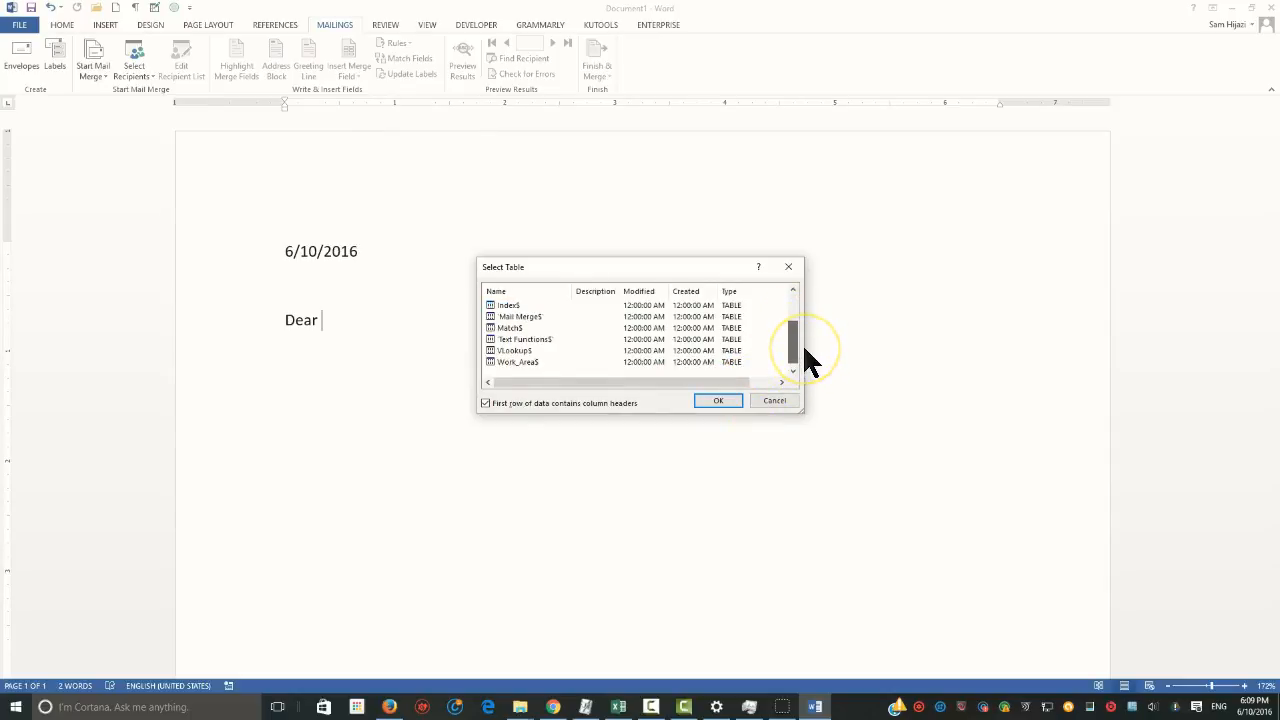
click(528, 316)
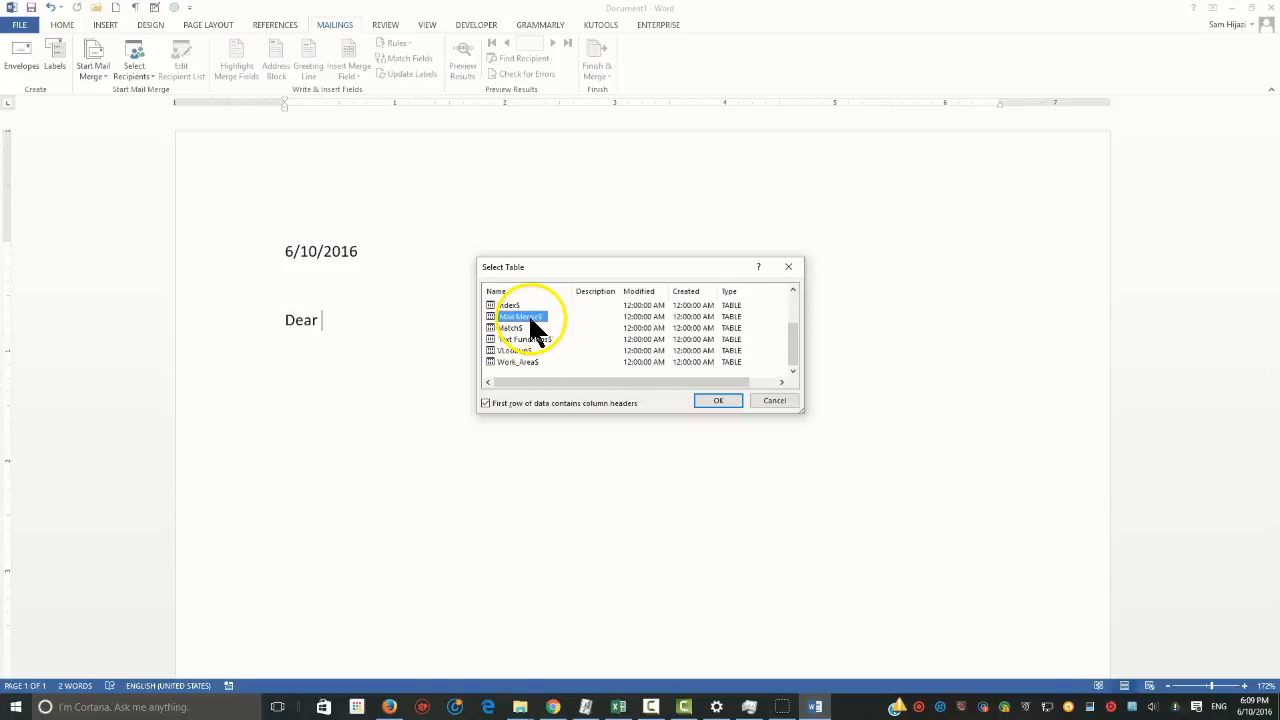
click(719, 401)
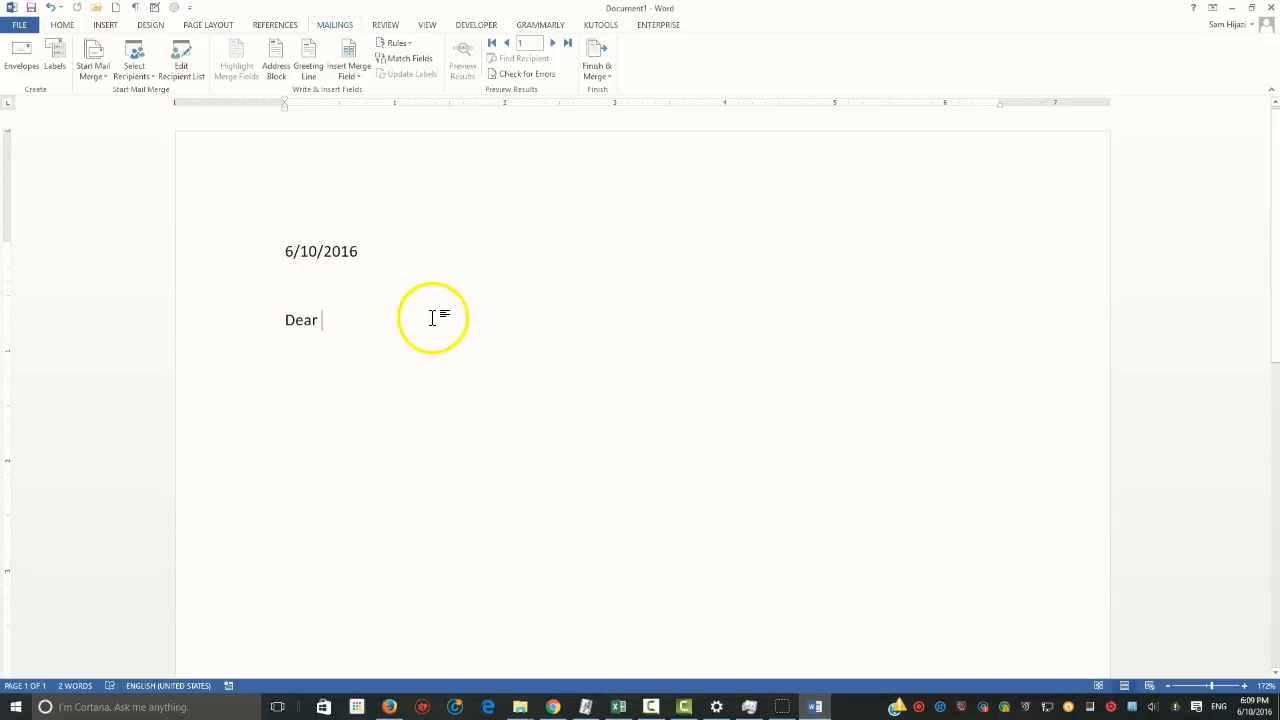
Complete the greeting line after "Dear" with the Tital and Last merge fields separated by a space, followed by a comma
click(344, 50)
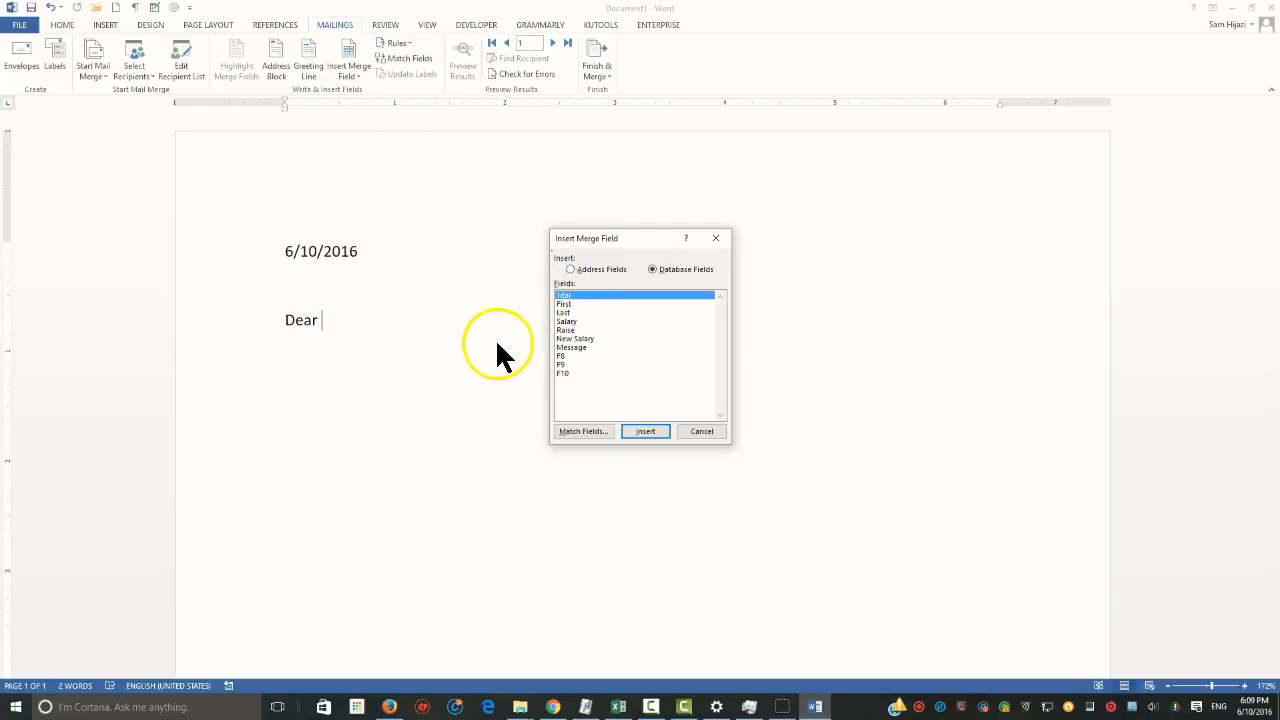
double_click(566, 297)
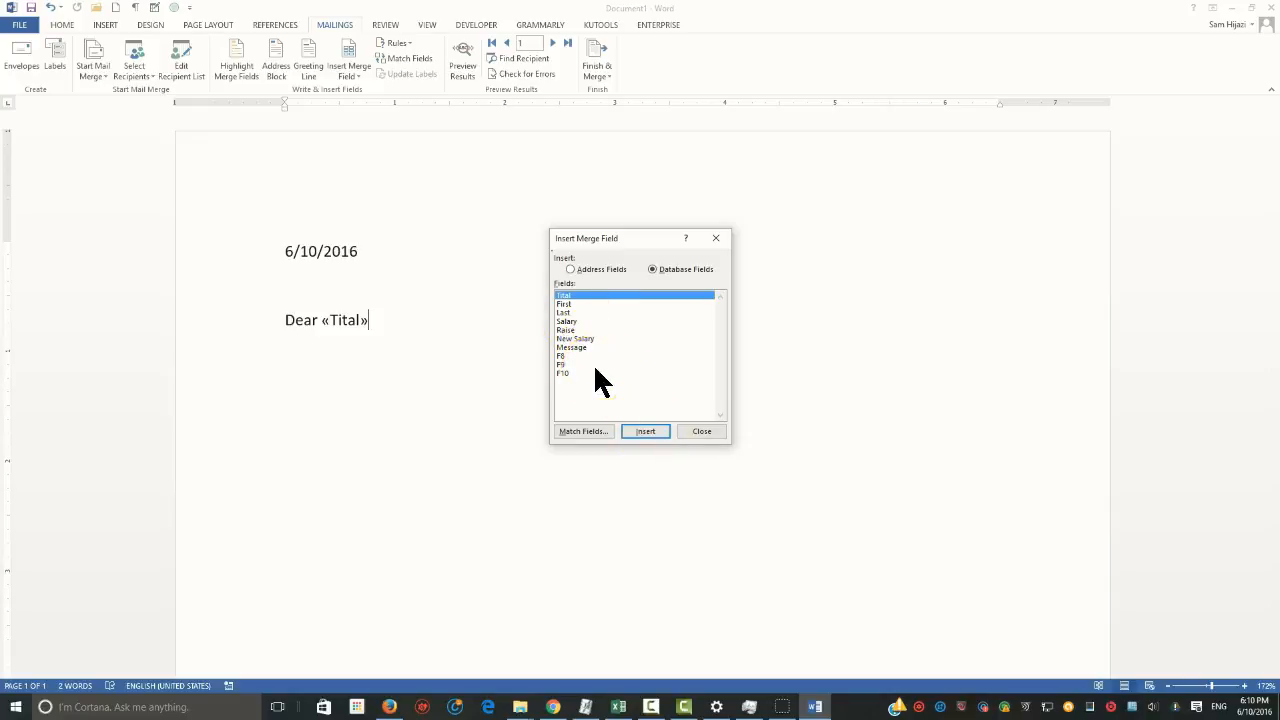
click(702, 431)
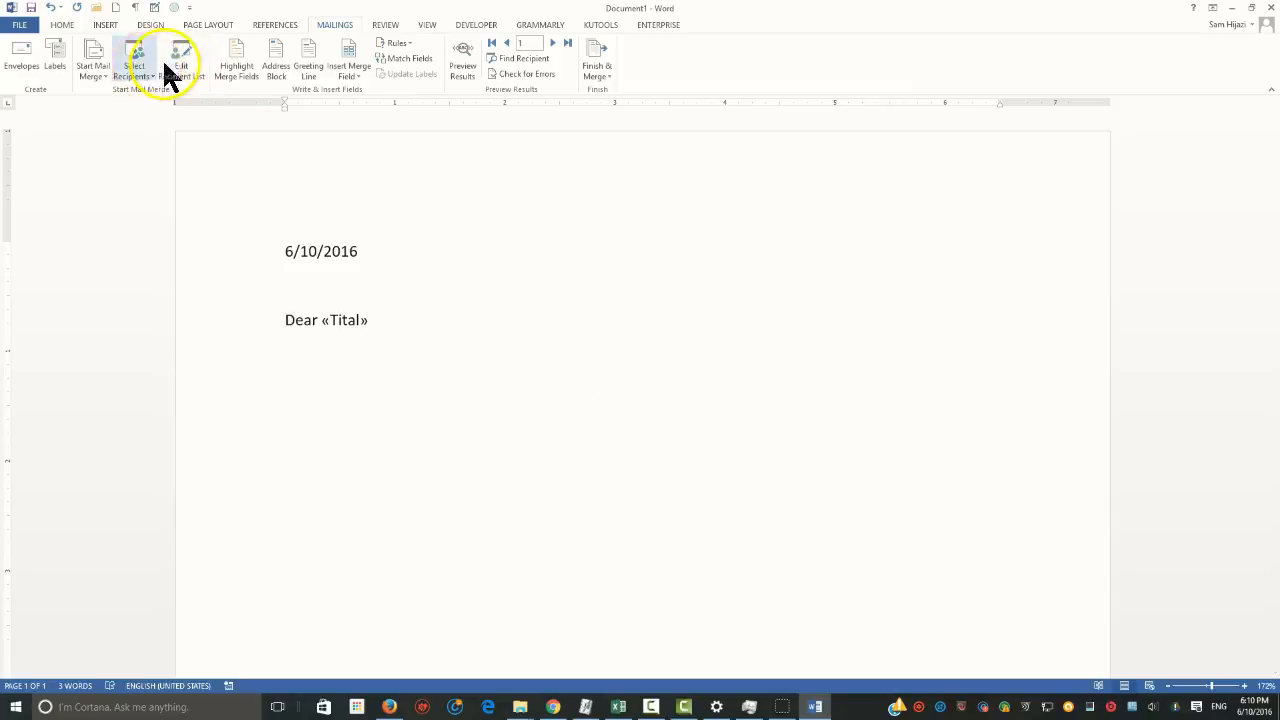
click(350, 76)
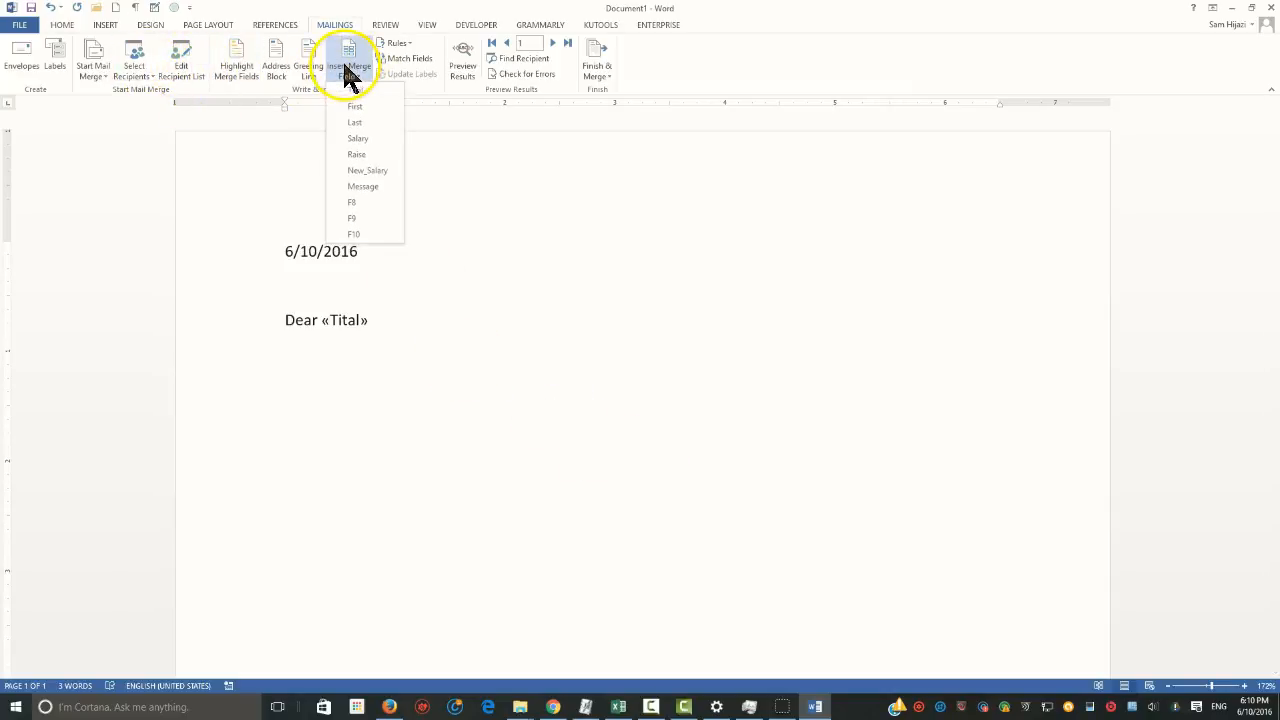
click(356, 122)
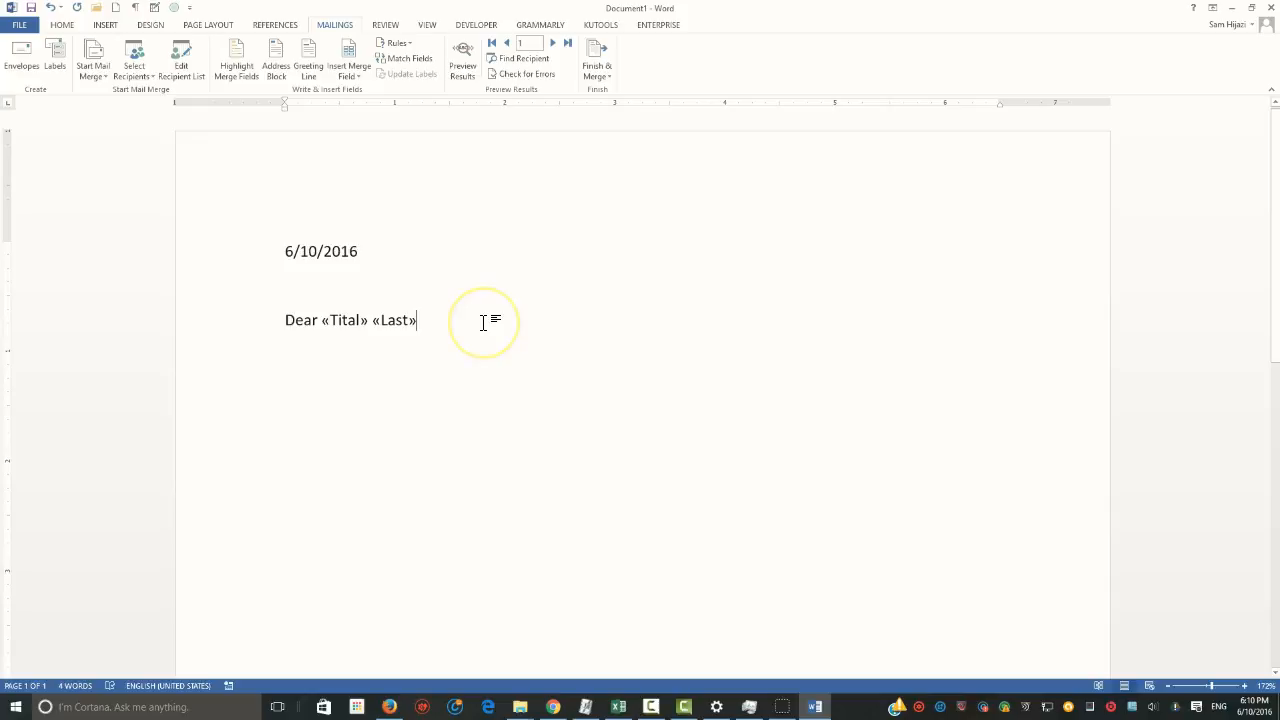
text(,)
key(Return)
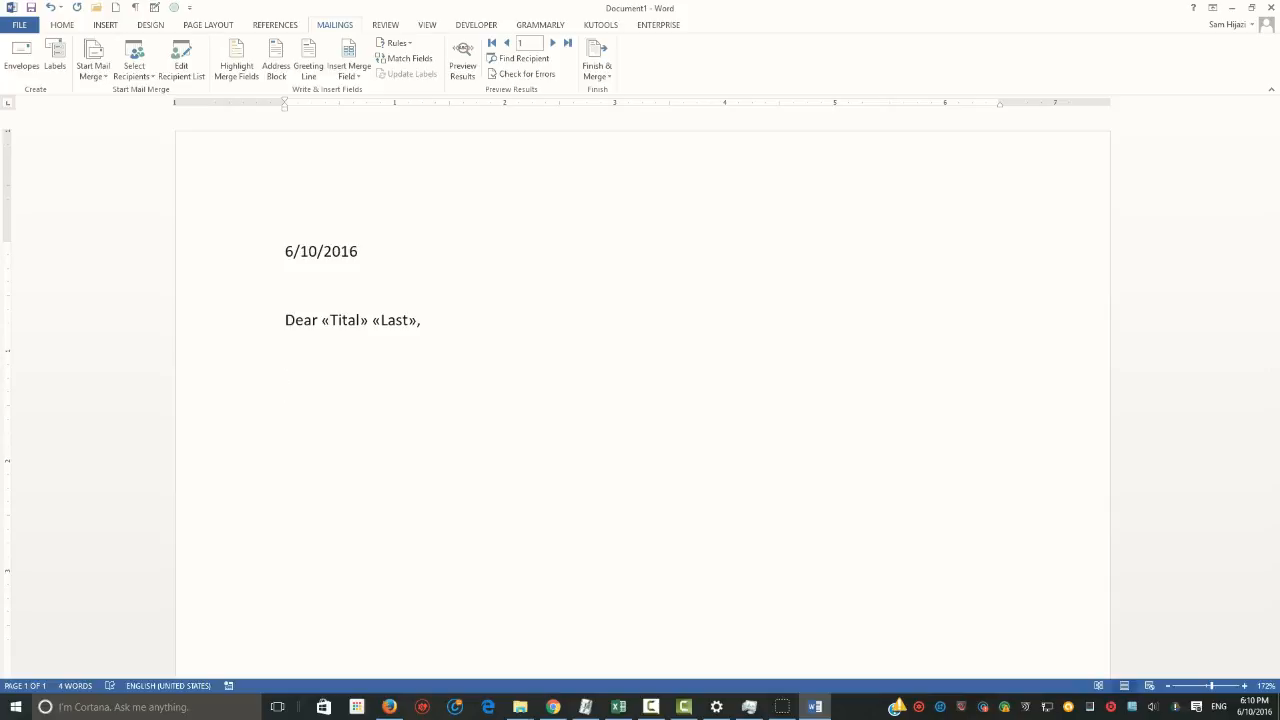
Write "Based on our records," below the greeting, followed by the Message merge field and a period
text(Based on our records,)
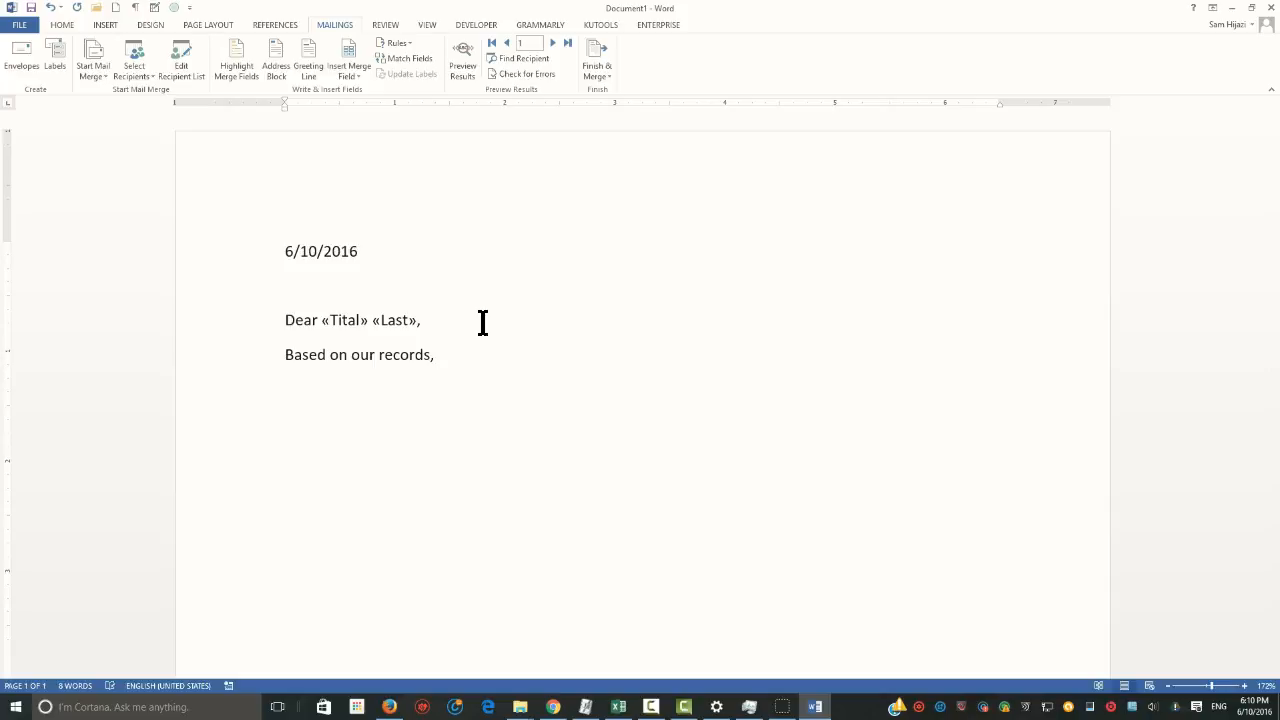
click(350, 75)
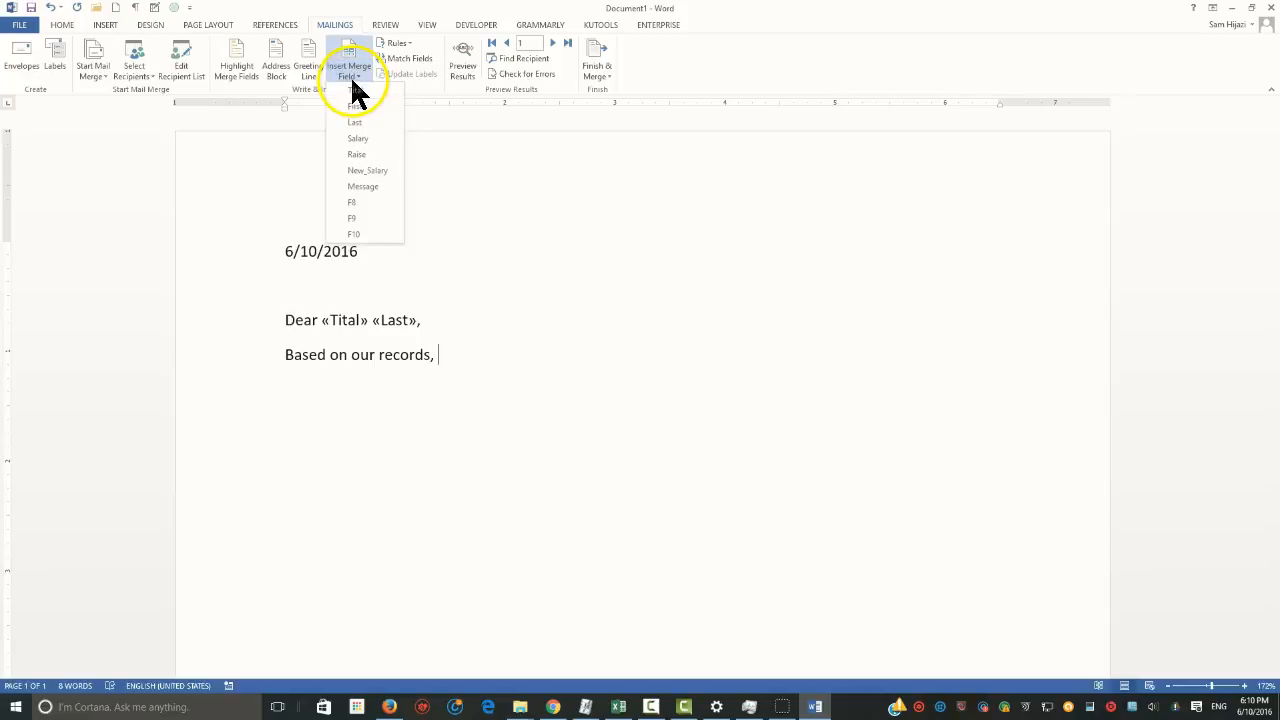
click(364, 186)
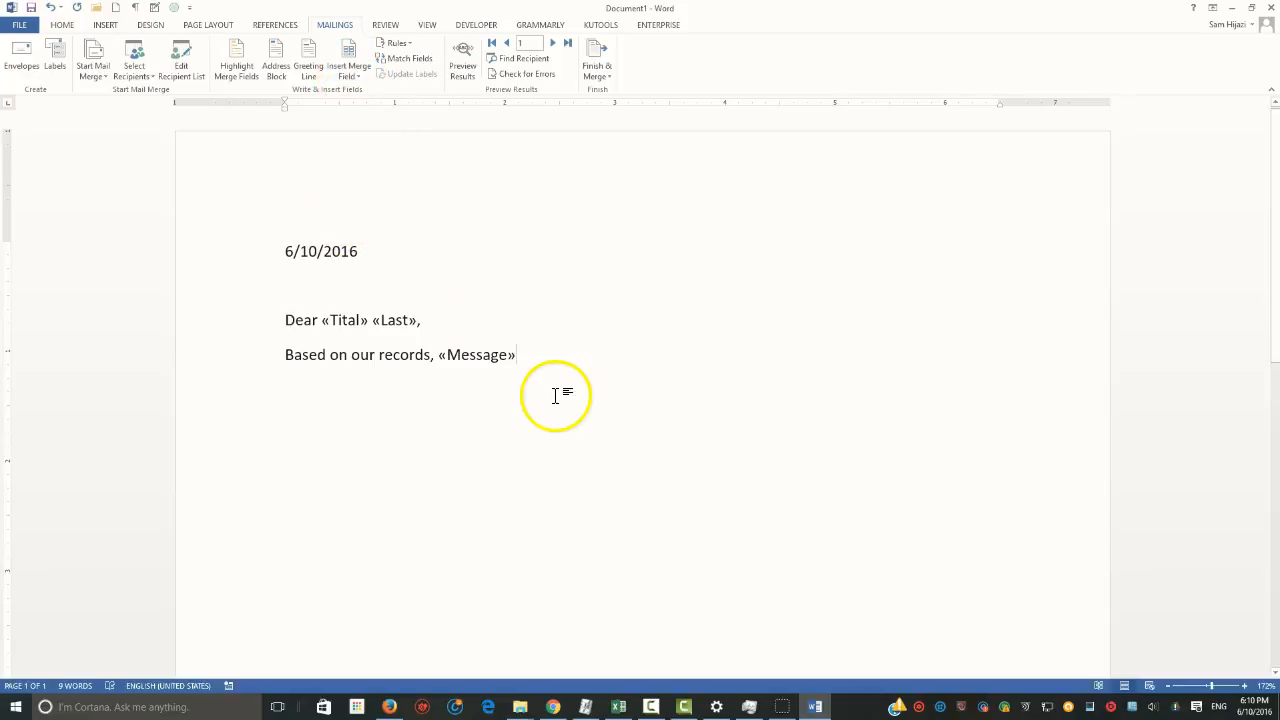
text(.)
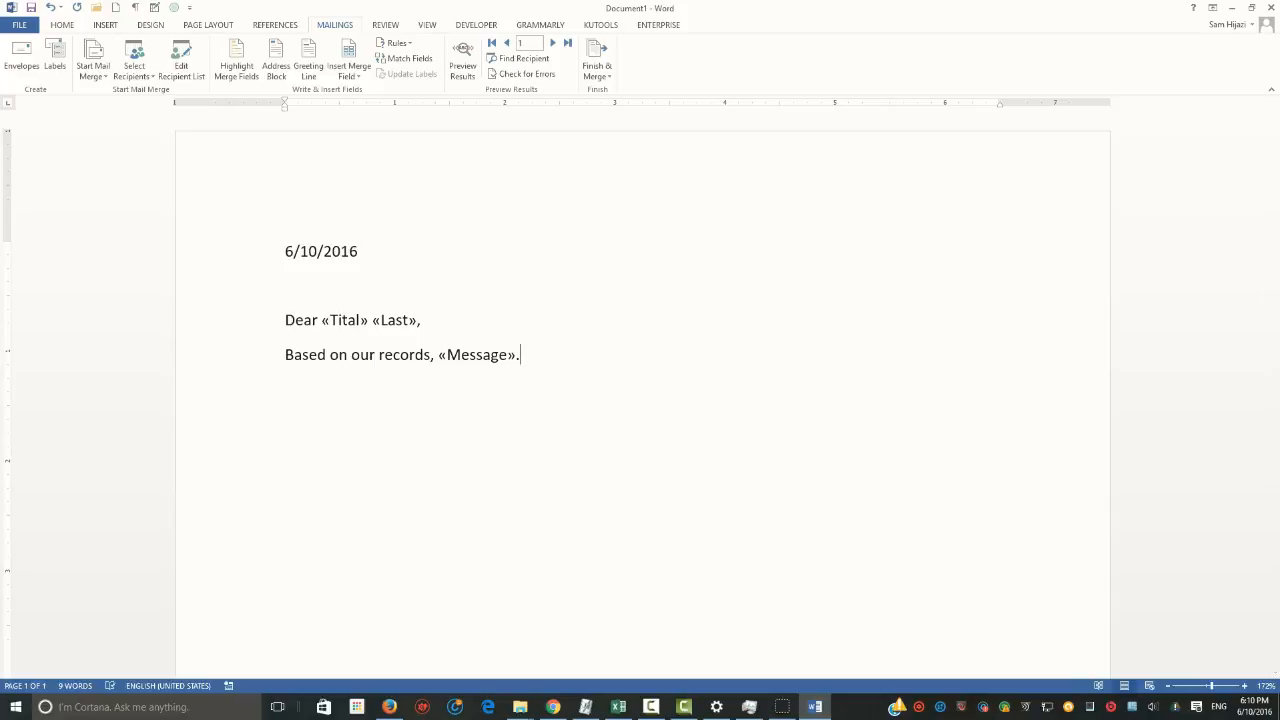
Add the paragraph "If you have any questions, please call HR." after a blank line below the message
key(Return)
key(Return)
text(If you have any ques)
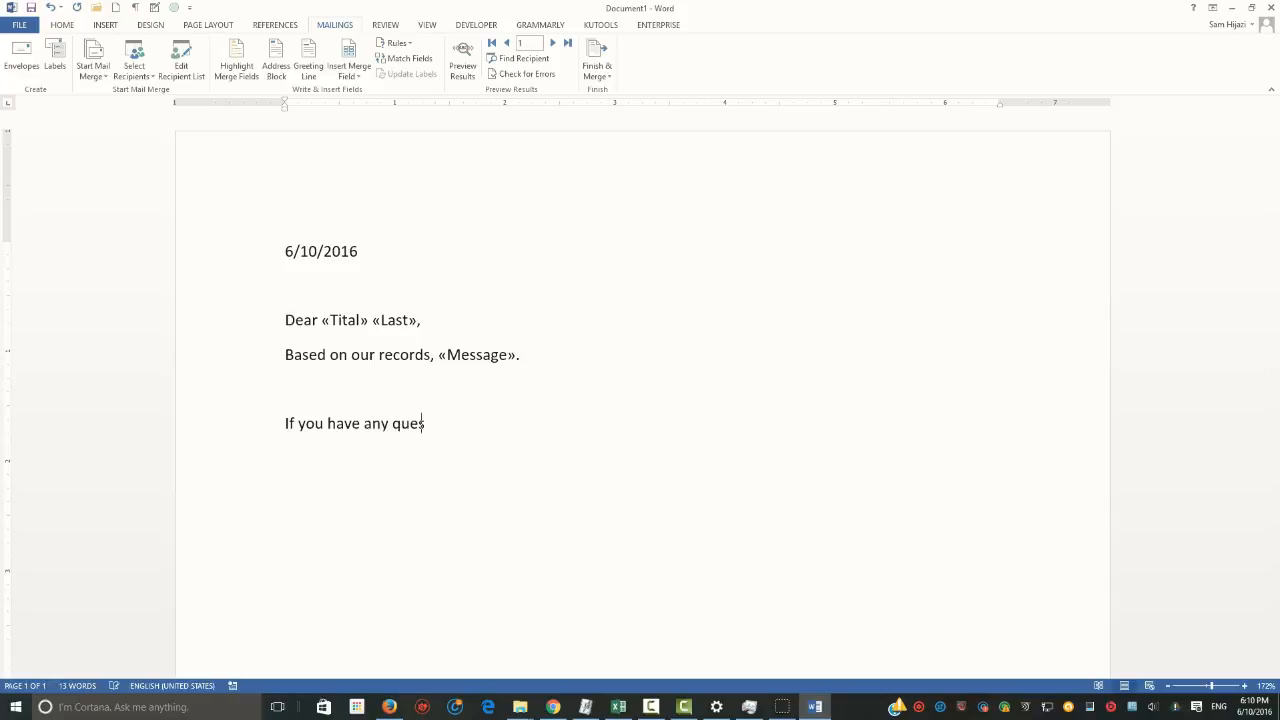
text(tions, please call HR.)
Add the closing "Truly yours," after a blank line and preview the merge results in the letter
key(Return)
key(Return)
text(Tr)
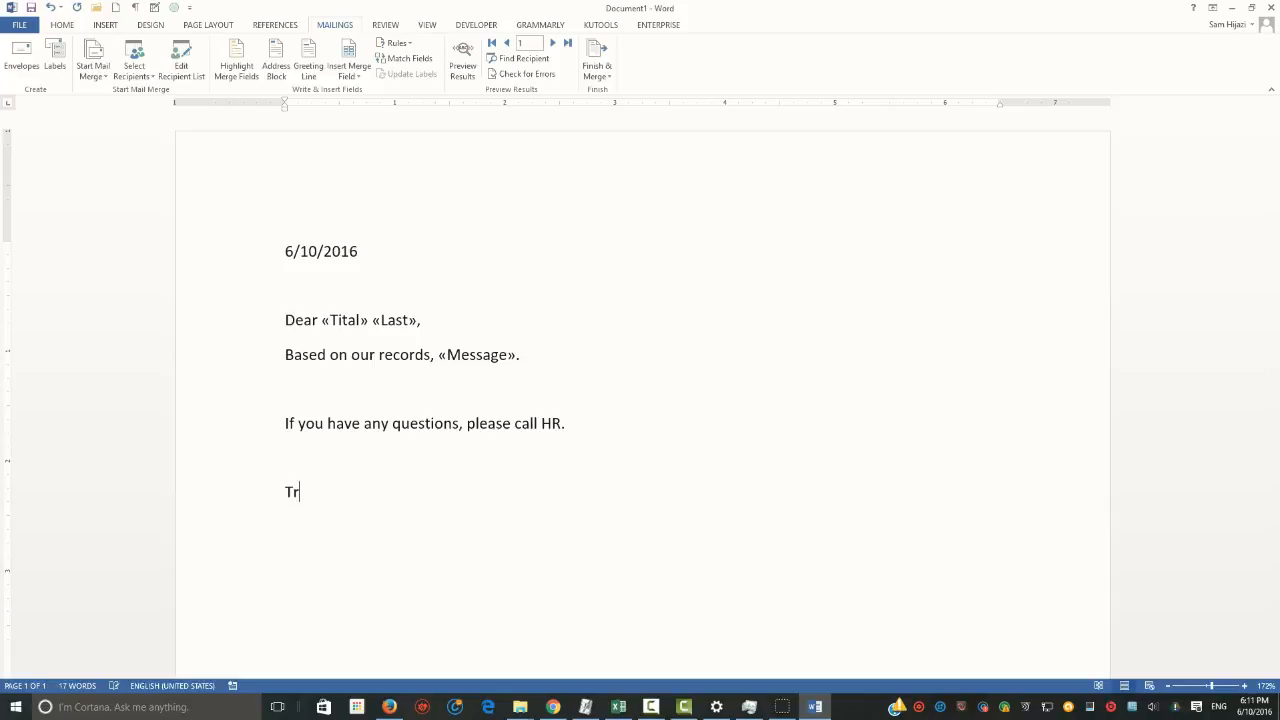
text(uly yours,)
key(Return)
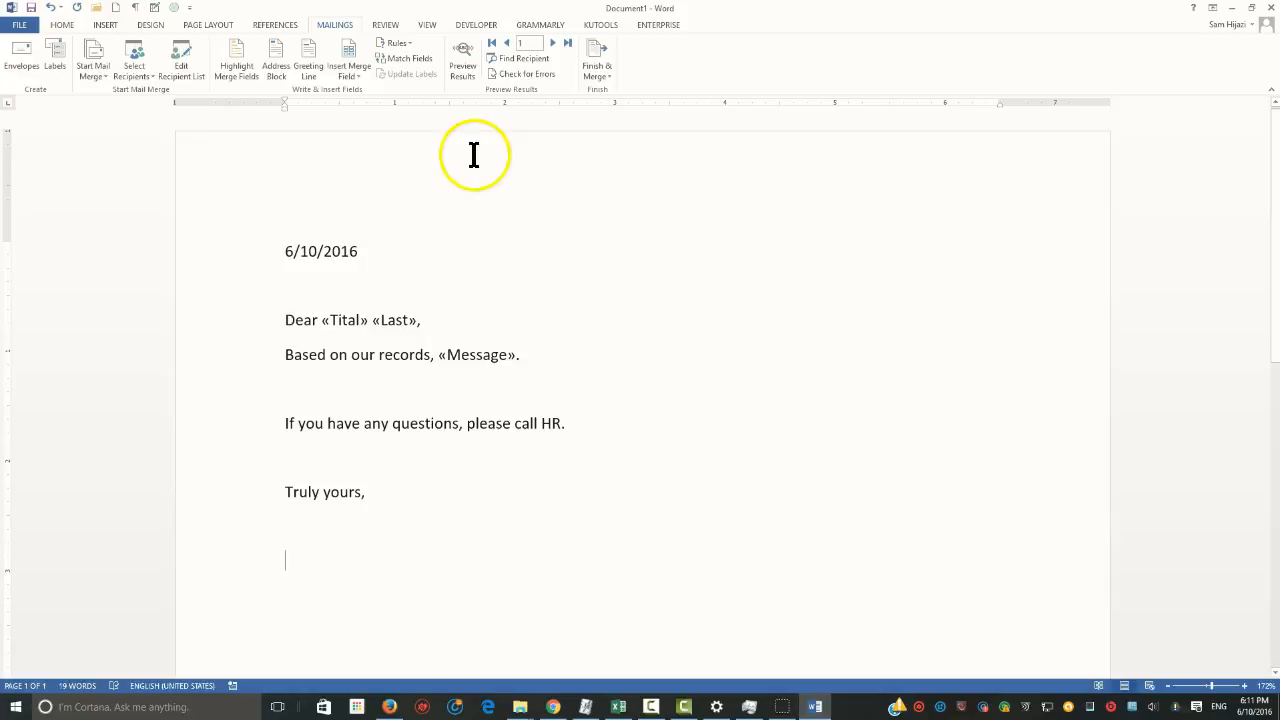
click(462, 72)
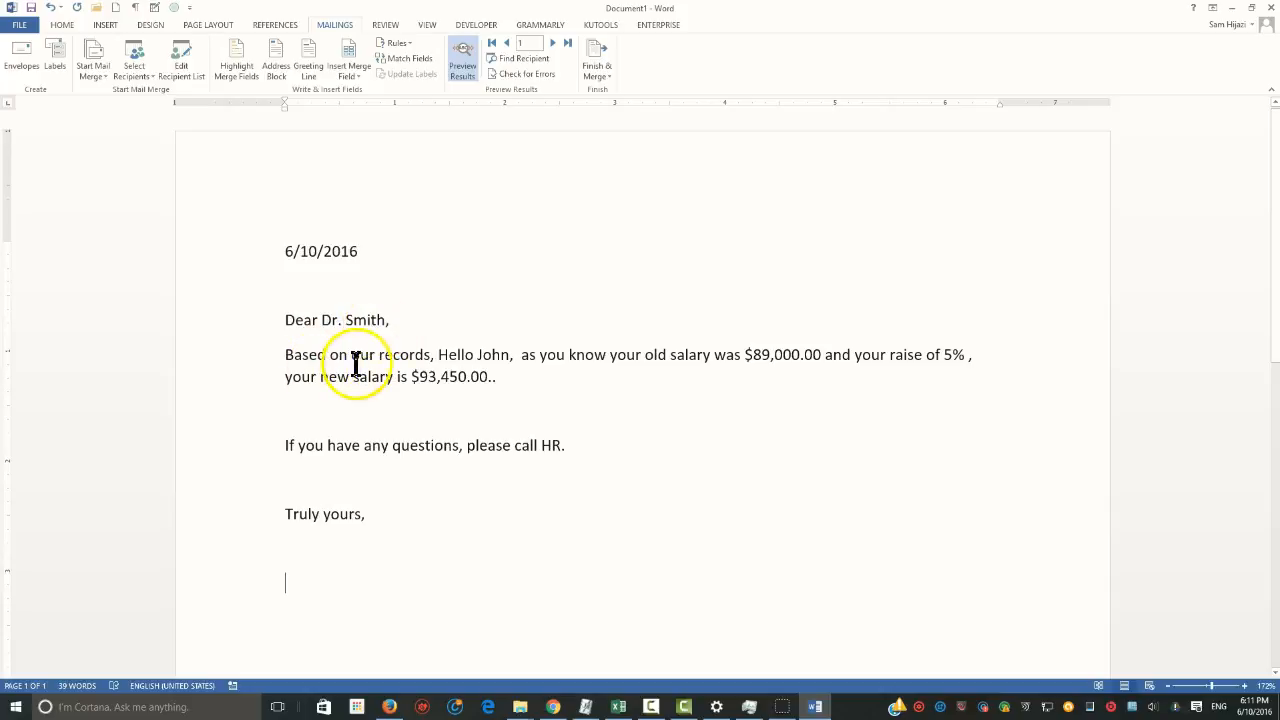
Delete the text "Based on our records," before the message and the whole "Dear" greeting line above it
click(438, 357)
key(BackSpace)
key(BackSpace)
key(BackSpace)
key(BackSpace)
key(BackSpace)
key(BackSpace)
key(BackSpace)
key(BackSpace)
key(BackSpace)
key(BackSpace)
key(BackSpace)
key(BackSpace)
key(BackSpace)
key(BackSpace)
key(BackSpace)
key(BackSpace)
key(BackSpace)
key(BackSpace)
key(BackSpace)
key(BackSpace)
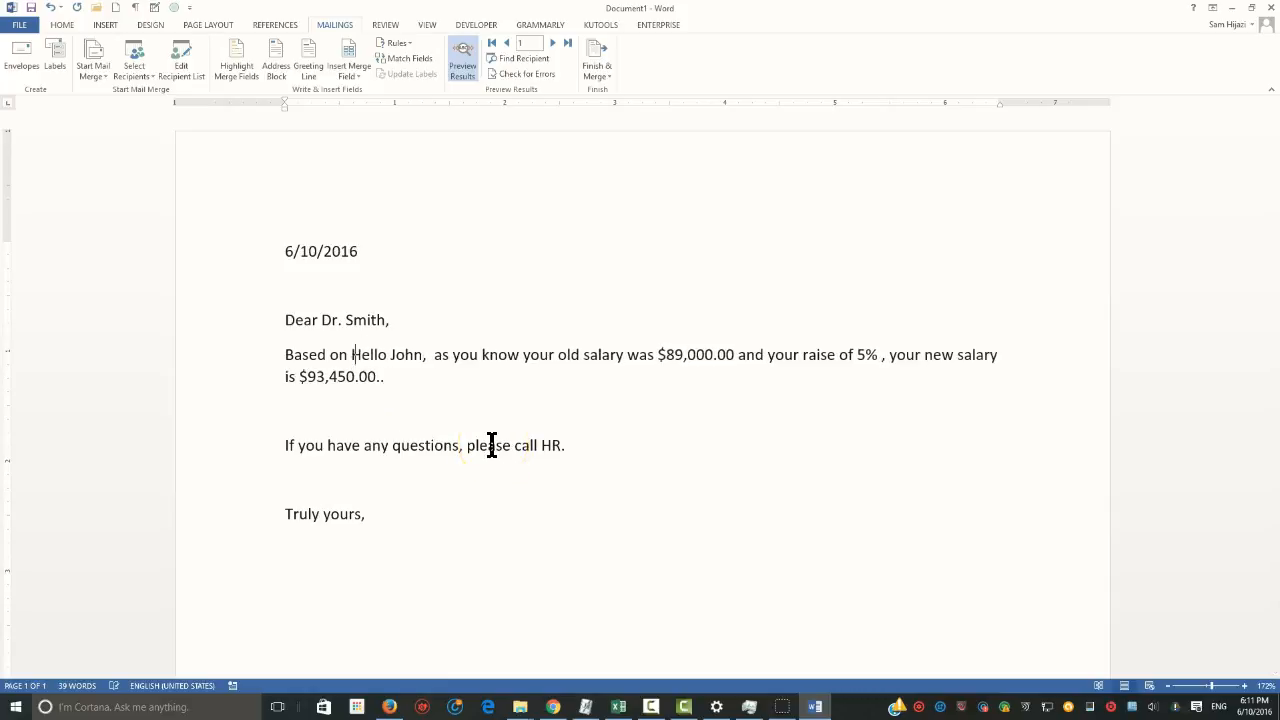
key(BackSpace)
key(BackSpace)
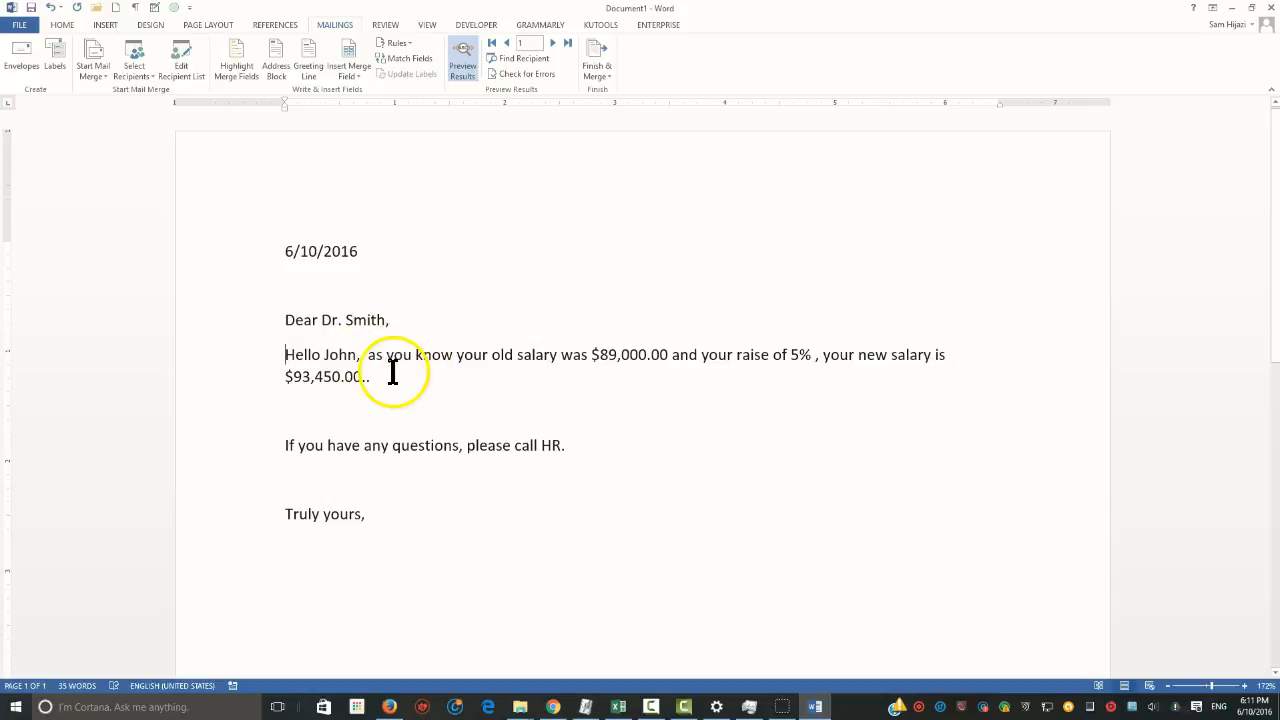
drag(390, 322, 293, 318)
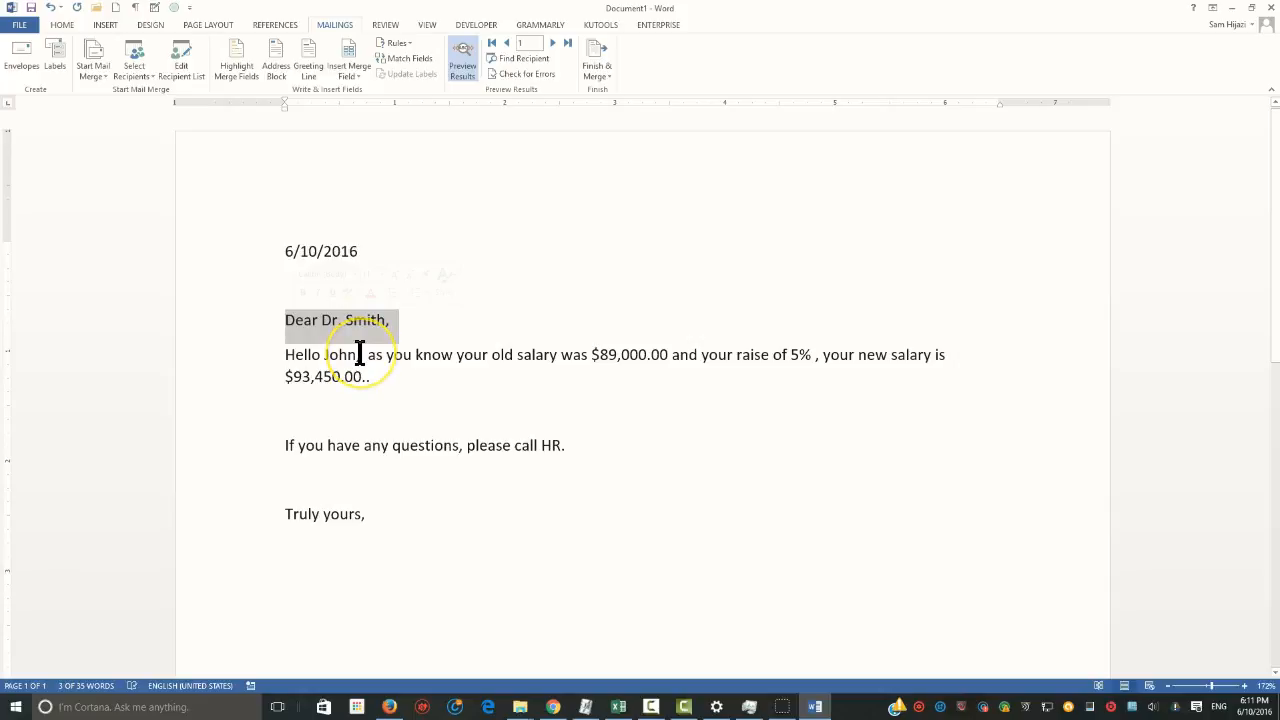
key(Delete)
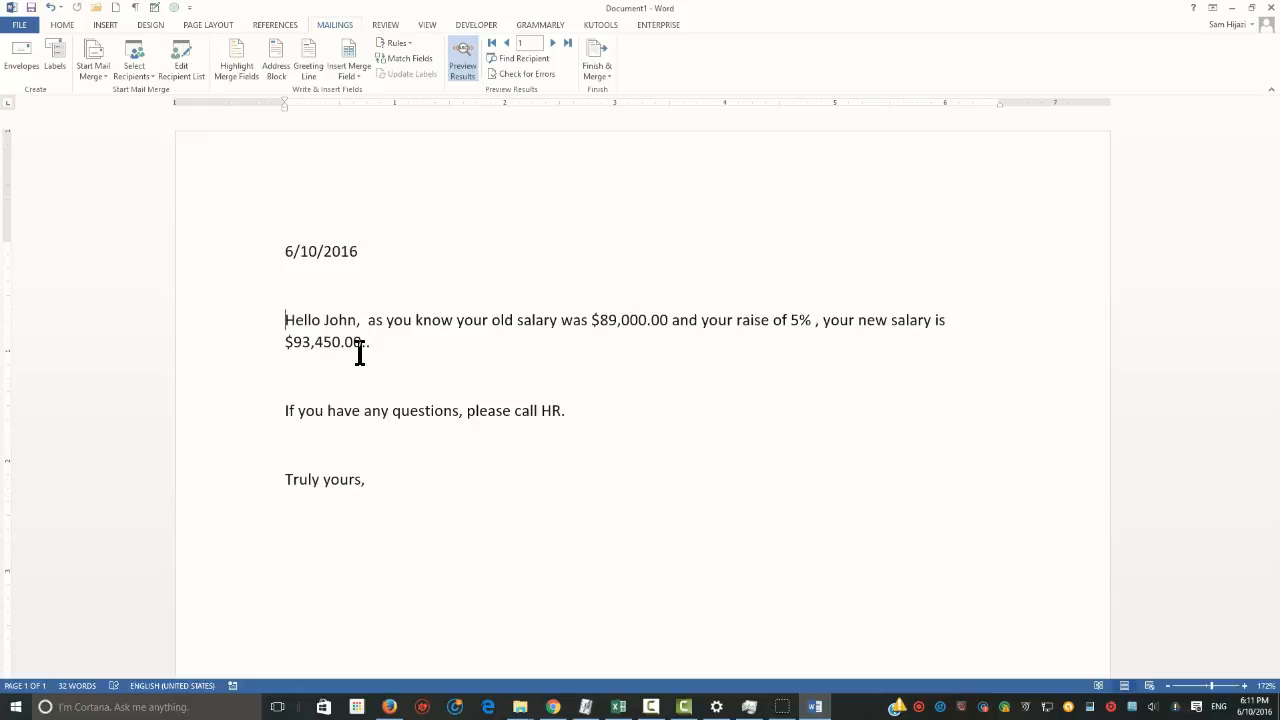
Remove the extra period at the end of the message and the blank line between it and the HR paragraph
click(423, 343)
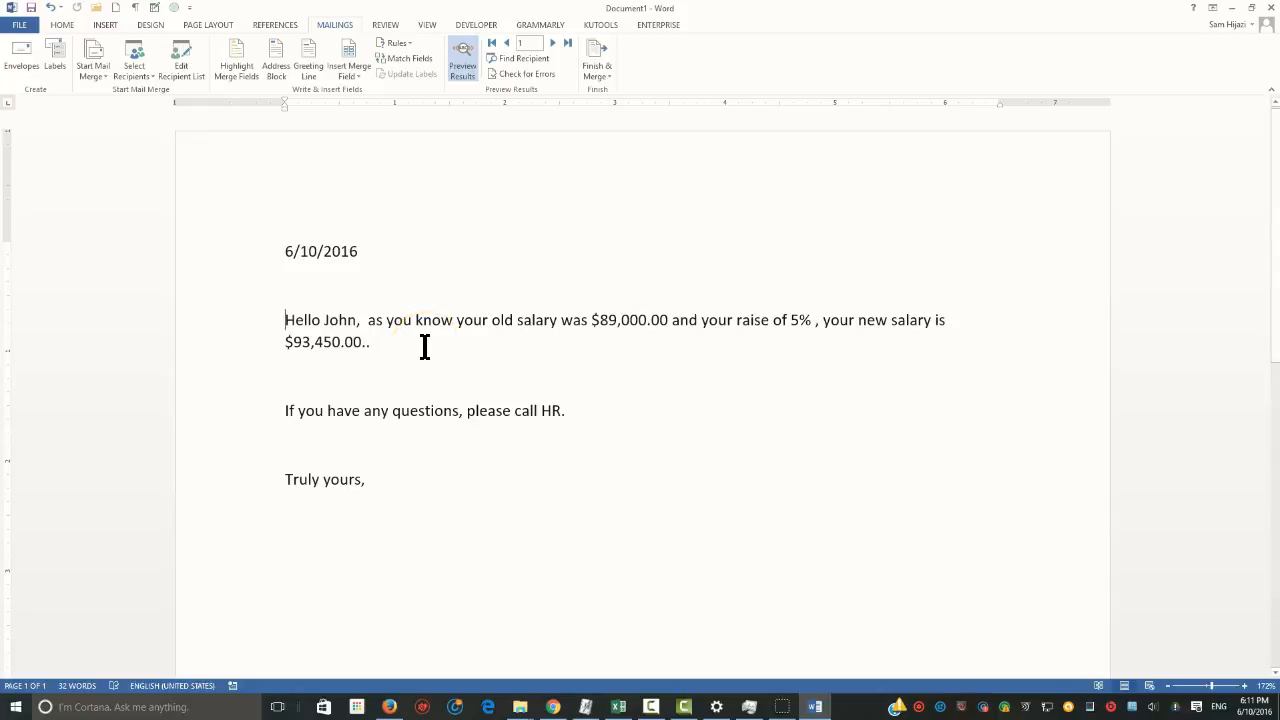
click(427, 341)
click(421, 358)
click(412, 352)
click(409, 356)
click(377, 347)
key(BackSpace)
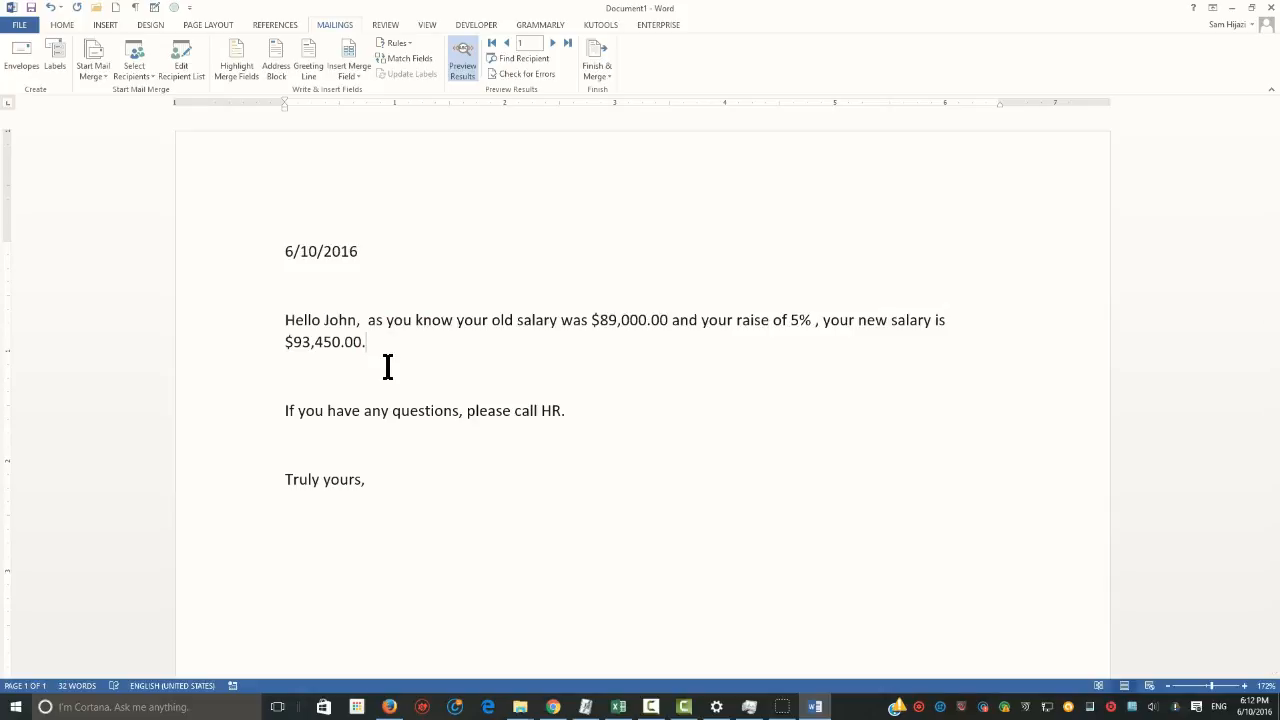
key(Return)
key(BackSpace)
key(BackSpace)
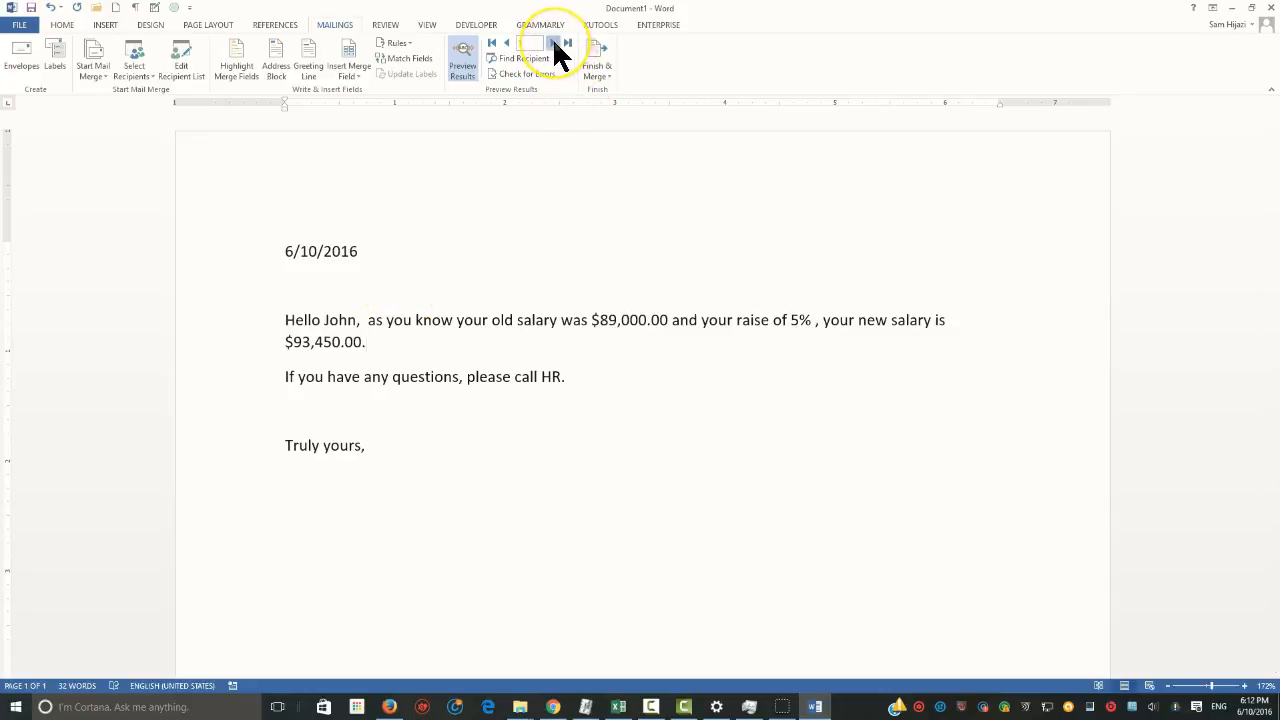
Preview the merged letter for each of the following recipients up to record 4
click(553, 43)
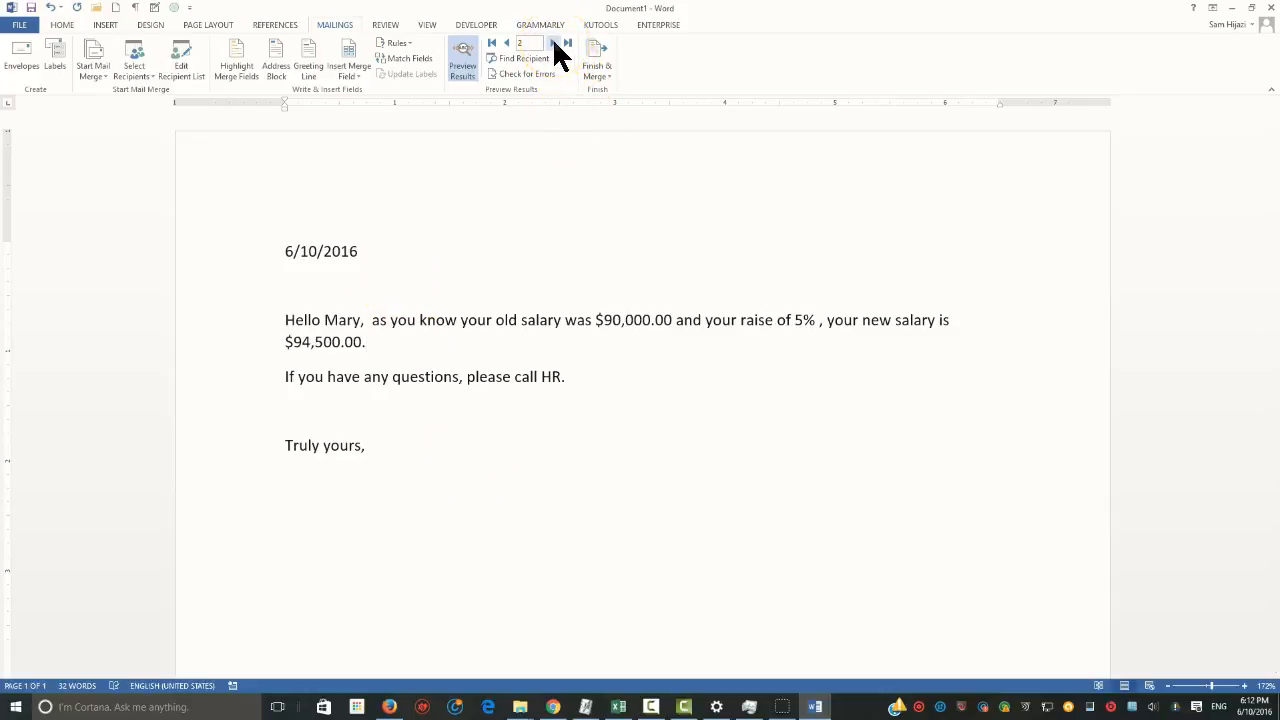
click(553, 43)
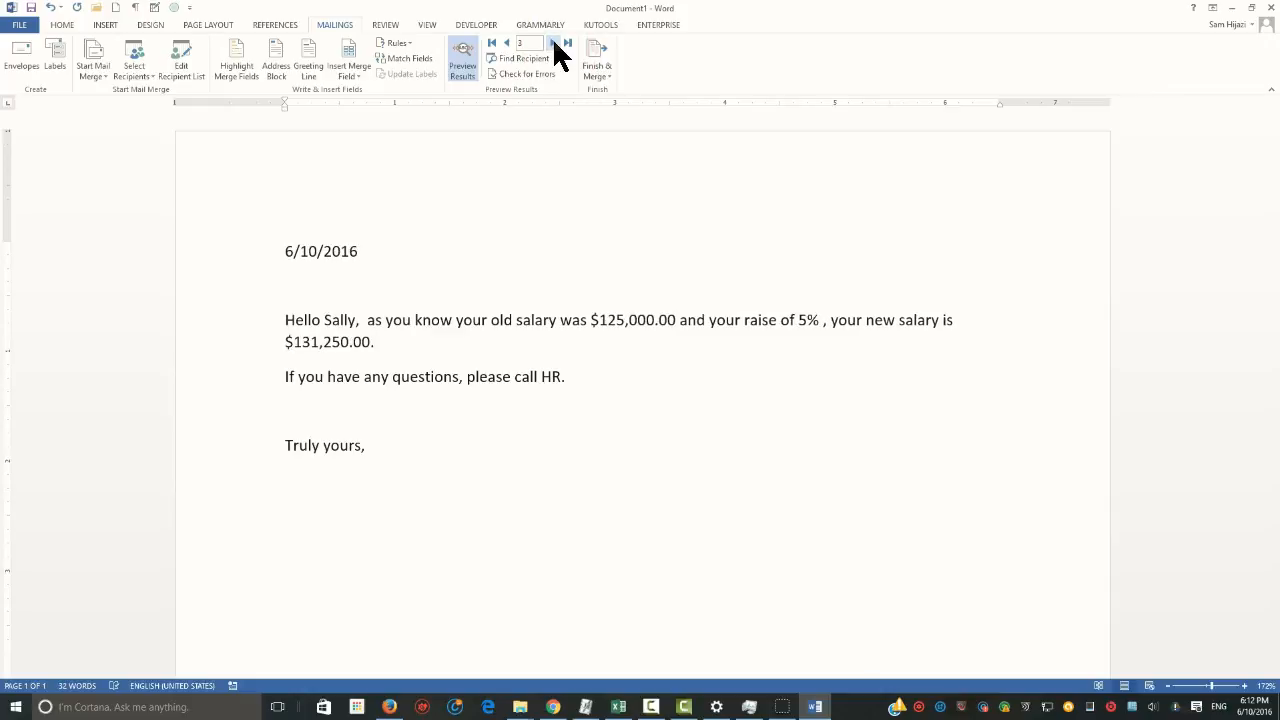
click(553, 43)
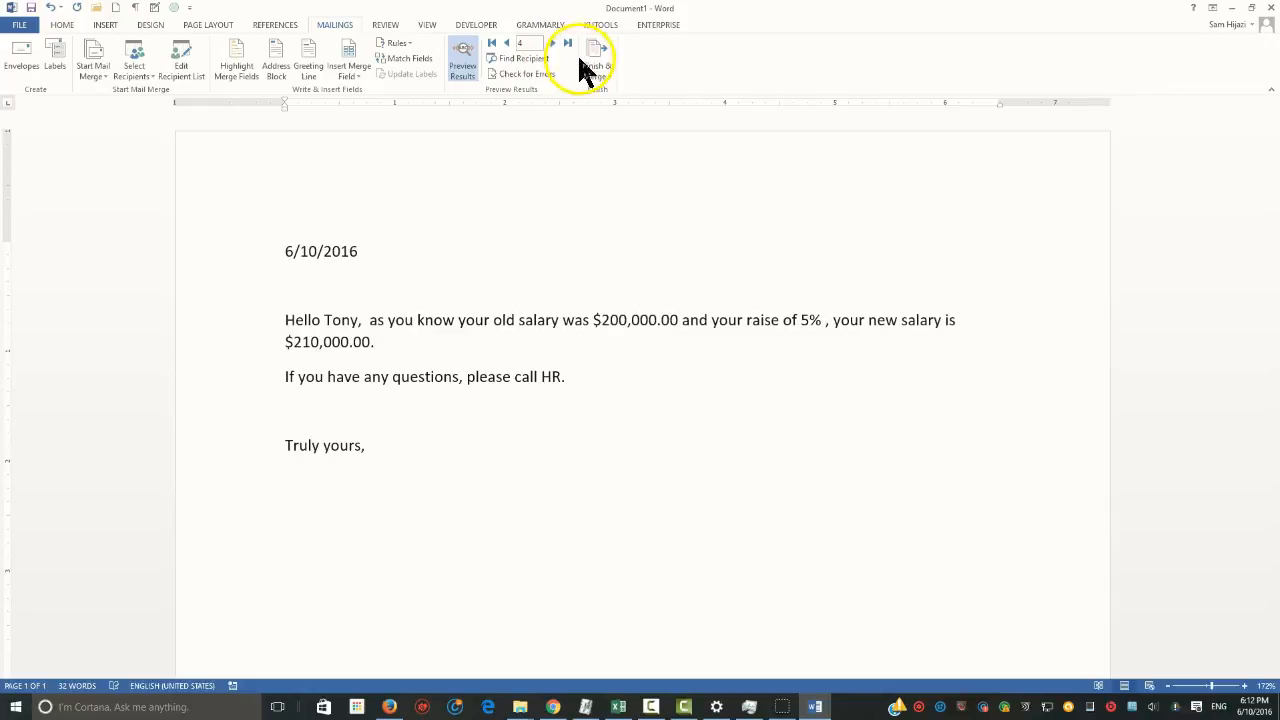
Look at the options for sending the merged letters as e-mail messages and dismiss them without sending
click(595, 68)
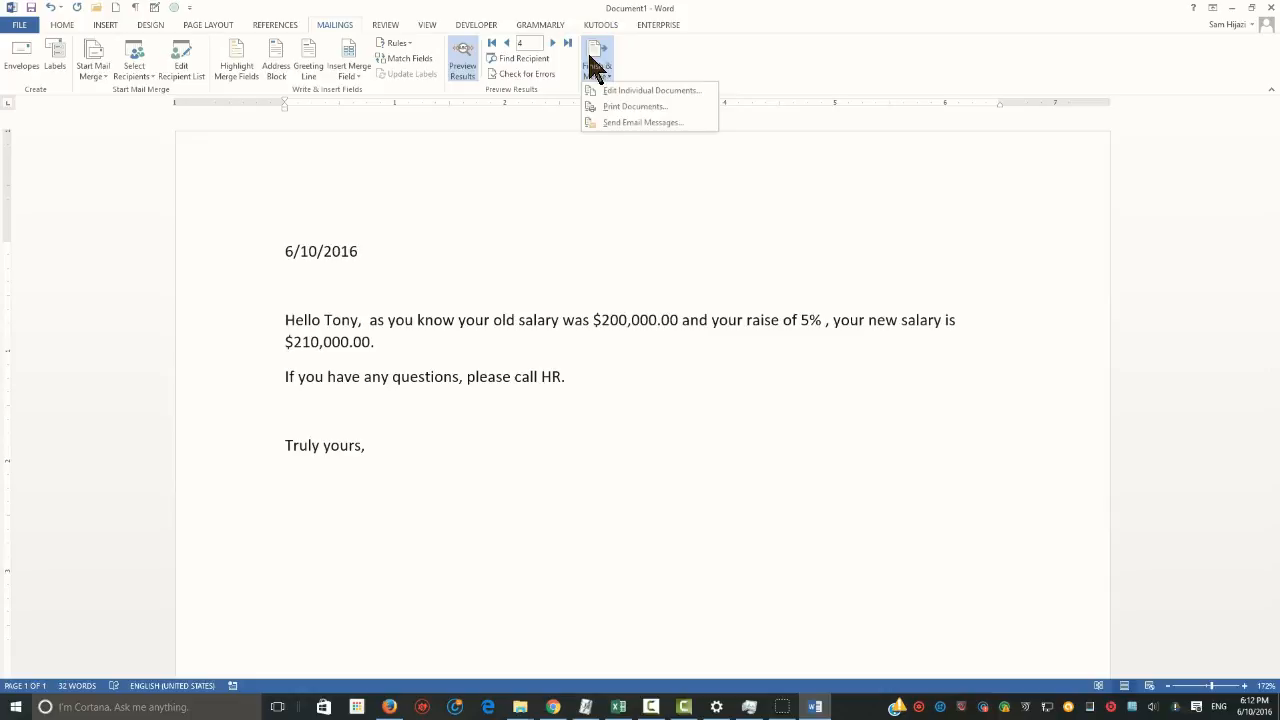
click(661, 123)
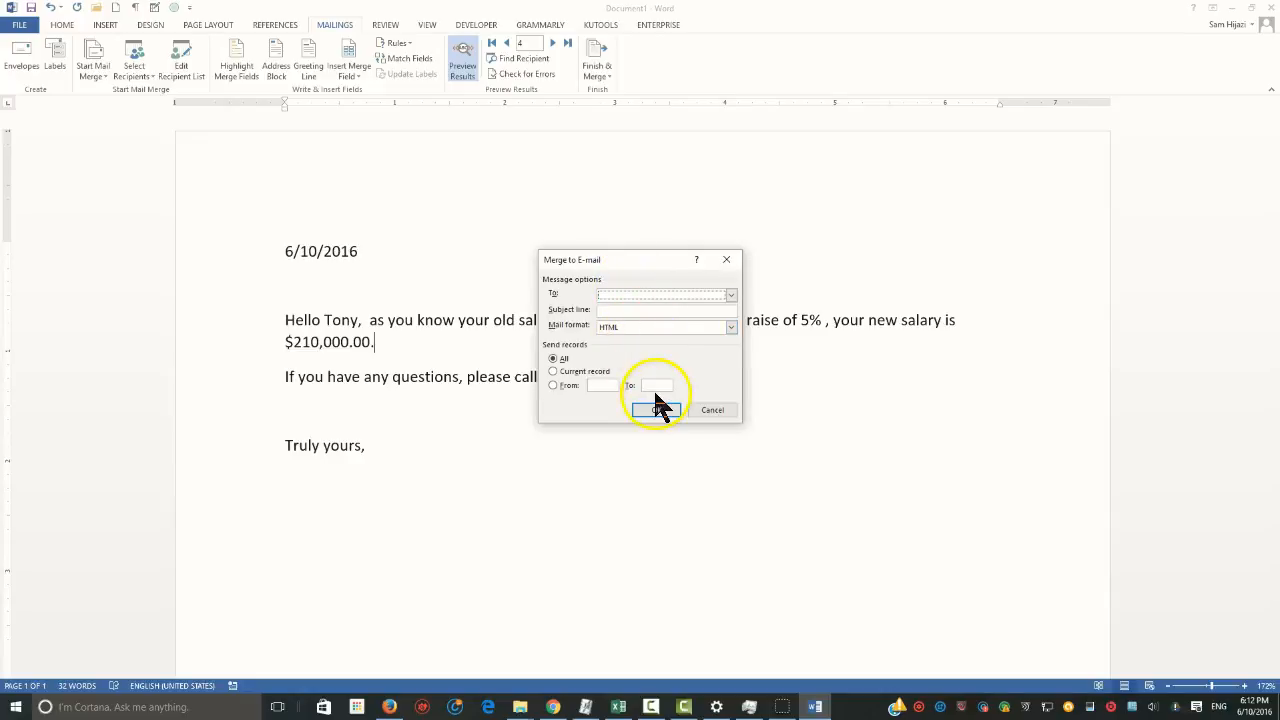
click(716, 412)
Finish the merge by sending the letters for all records to the printer
click(597, 70)
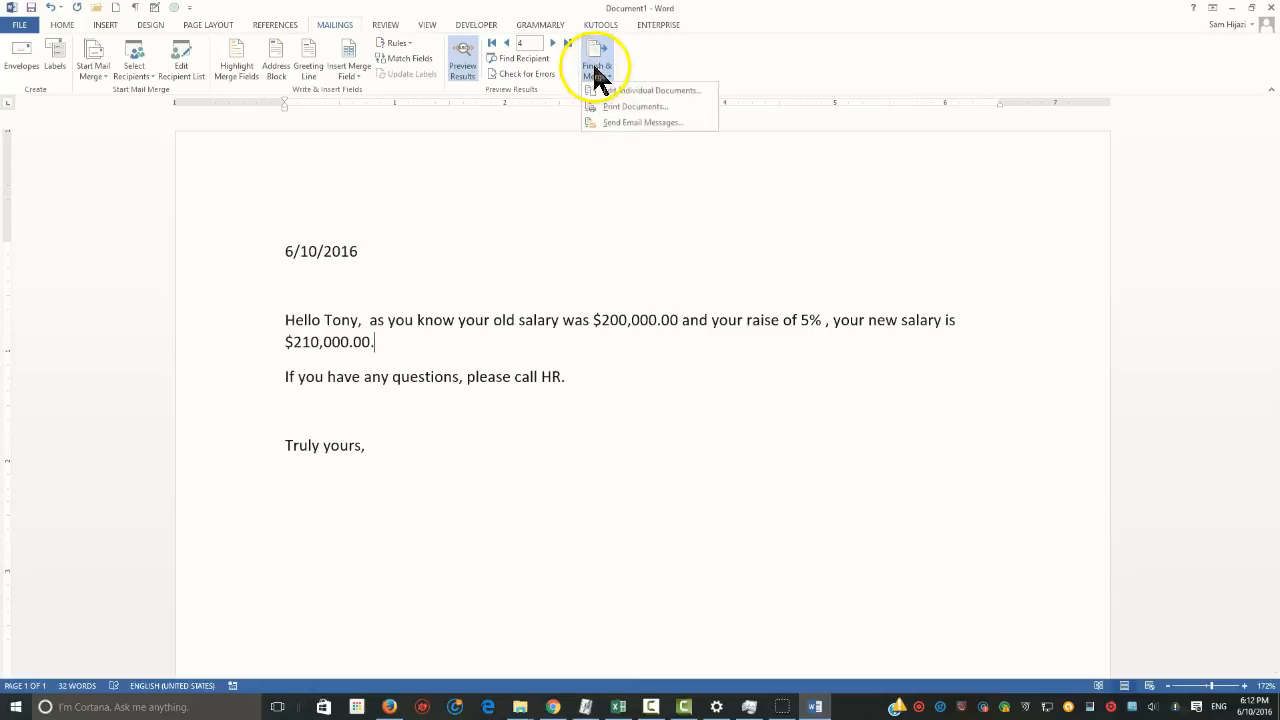
click(635, 106)
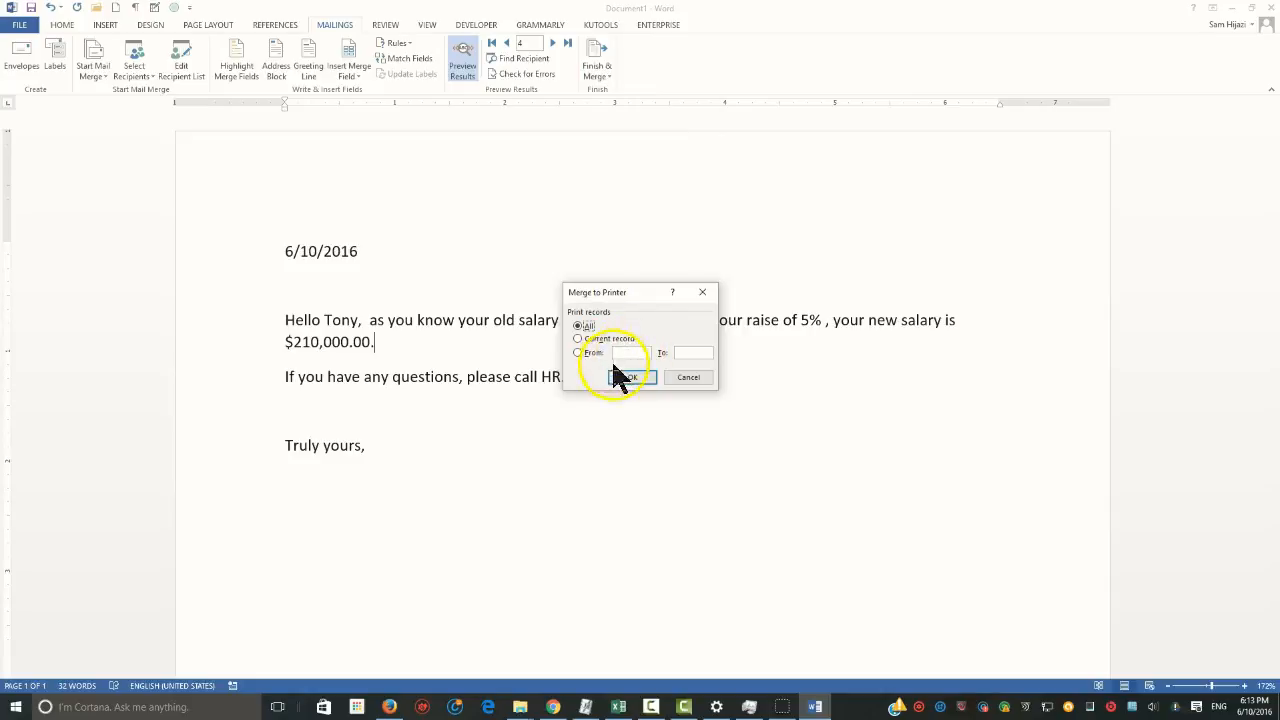
click(627, 354)
click(630, 380)
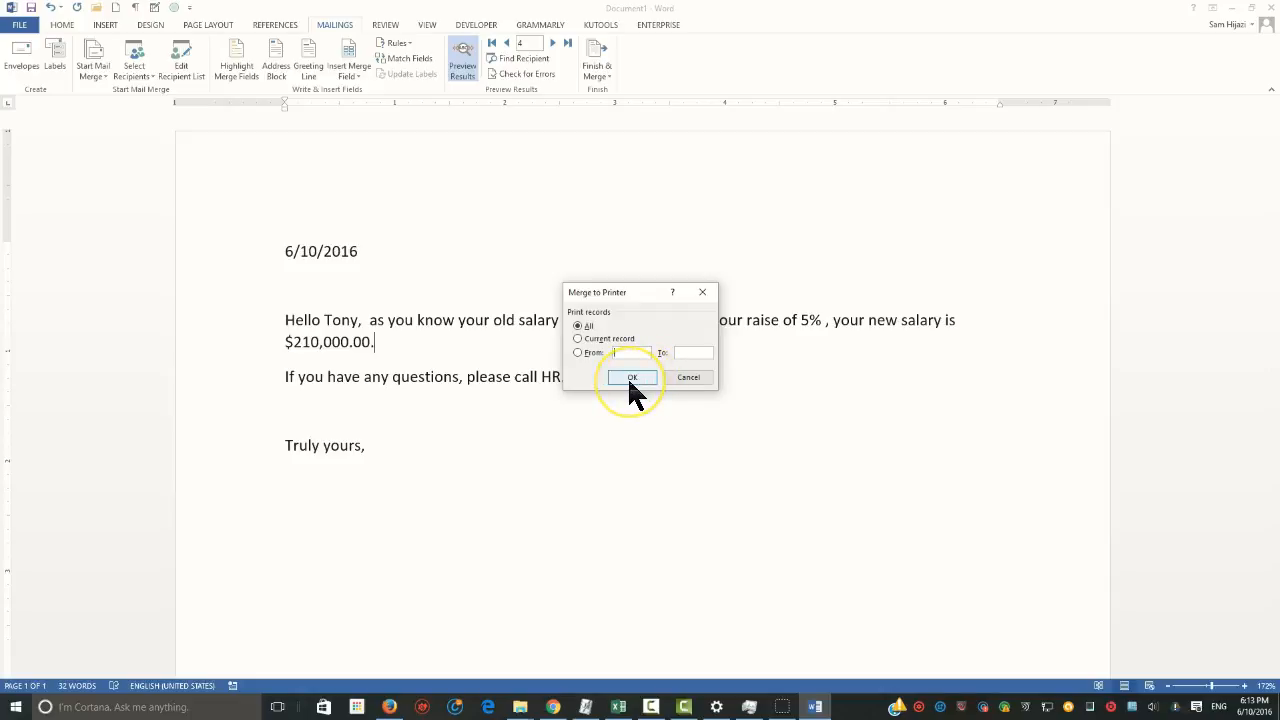